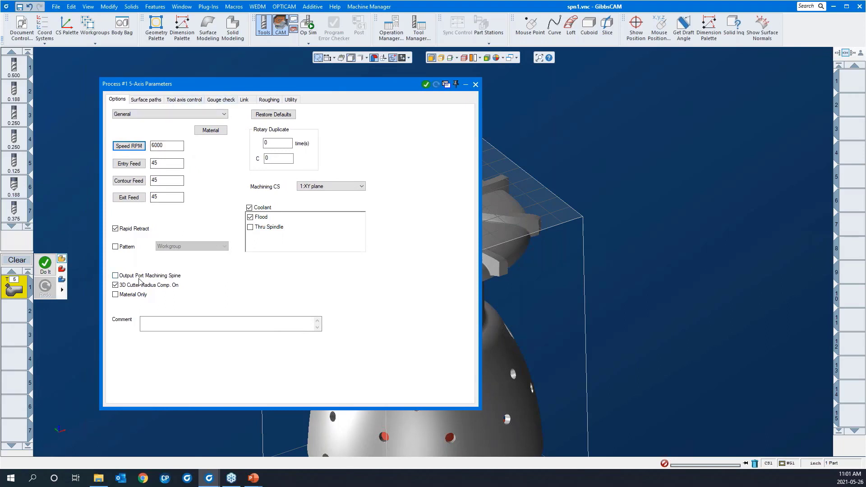
Turn off 3D cutter radius compensation and base the surface path calculation on Surfaces
click(116, 285)
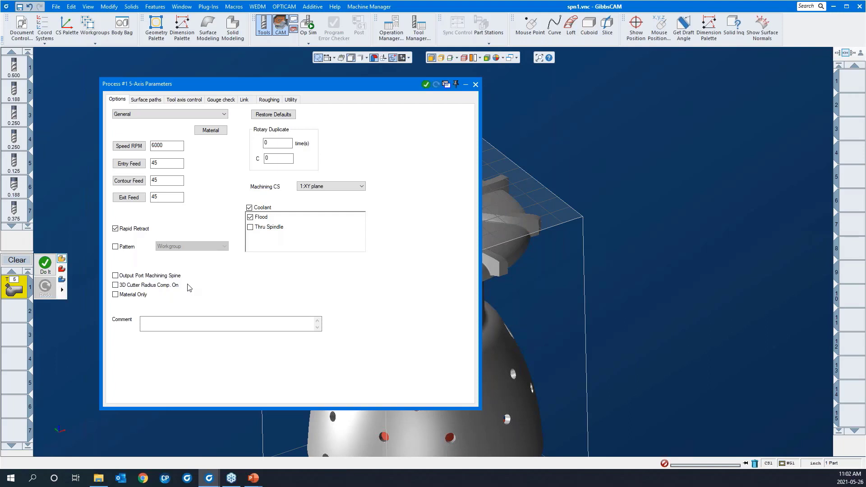
click(151, 104)
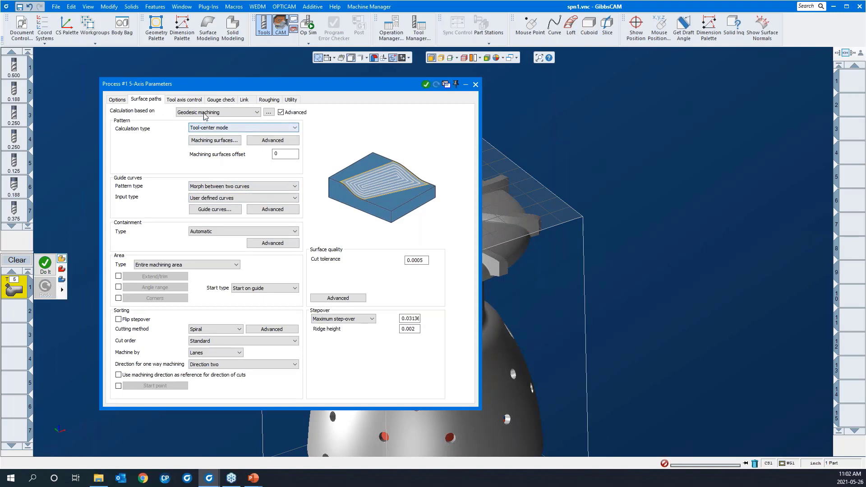
click(203, 113)
click(199, 121)
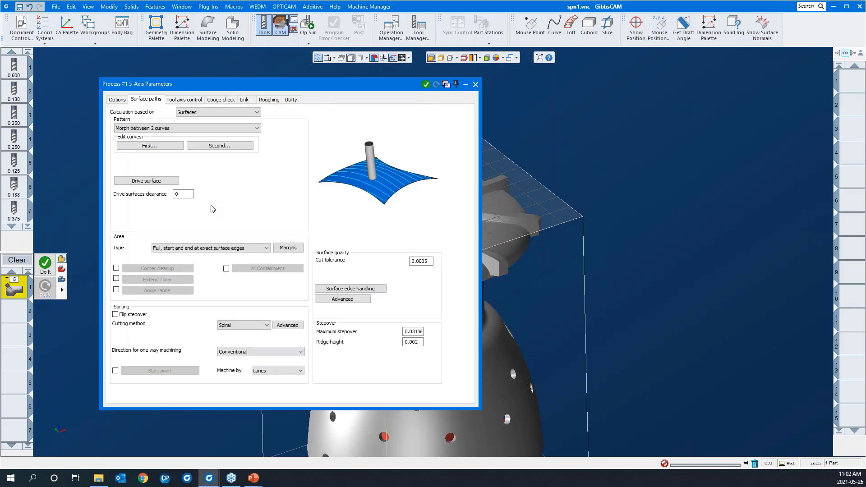
Examine the drive surfaces clearance, cut tolerance and maximum stepover settings of the surface paths
click(186, 195)
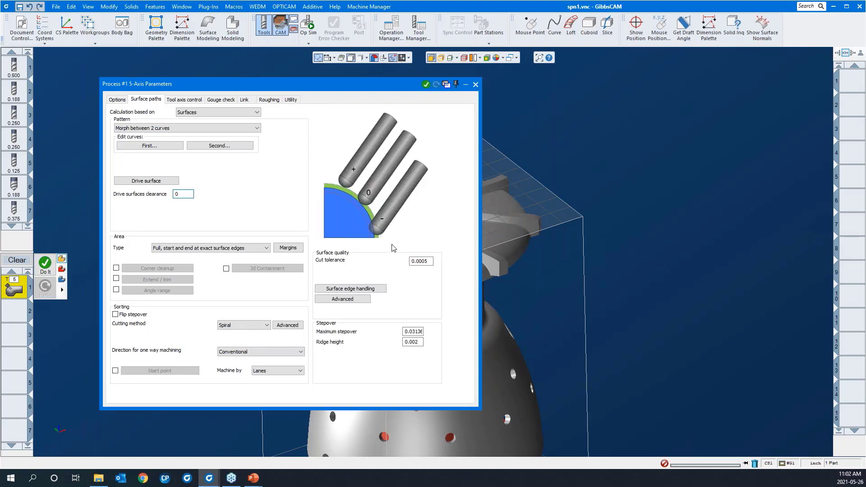
click(415, 262)
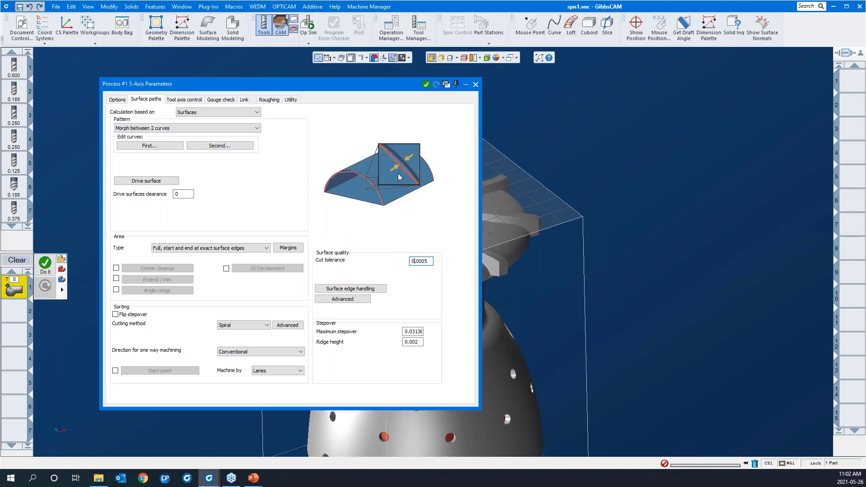
click(413, 331)
key(Tab)
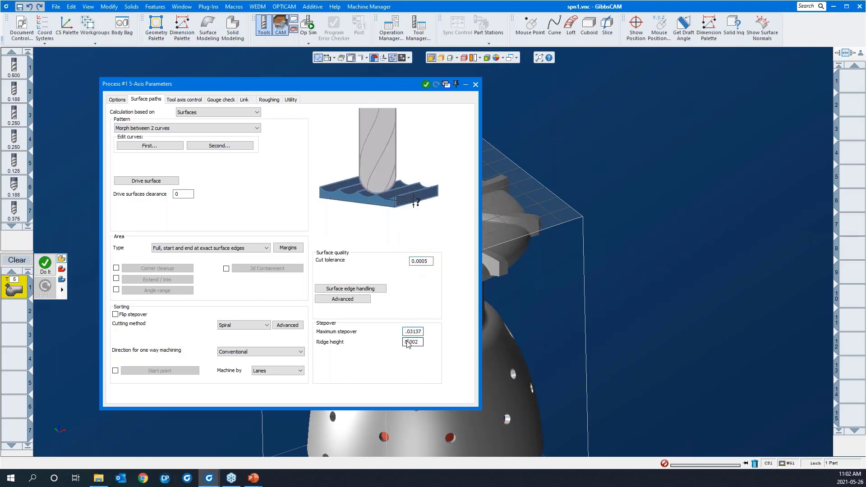
Set the tool axis output format to 5 Axis
click(191, 100)
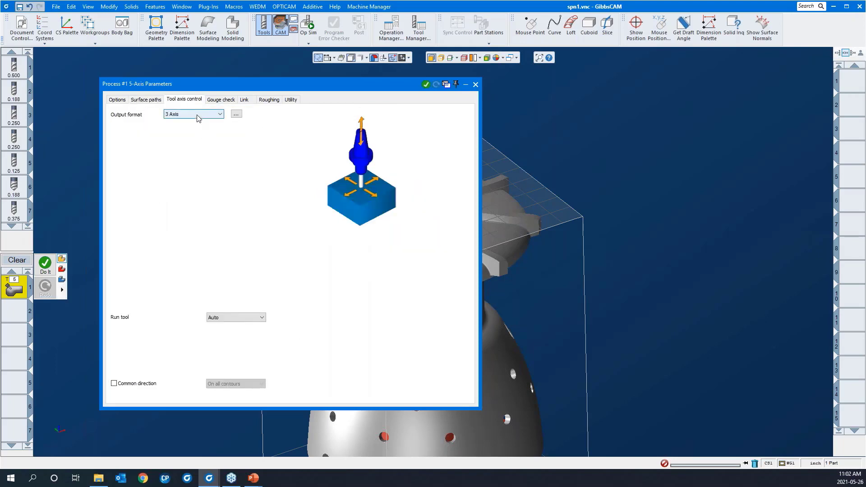
click(197, 115)
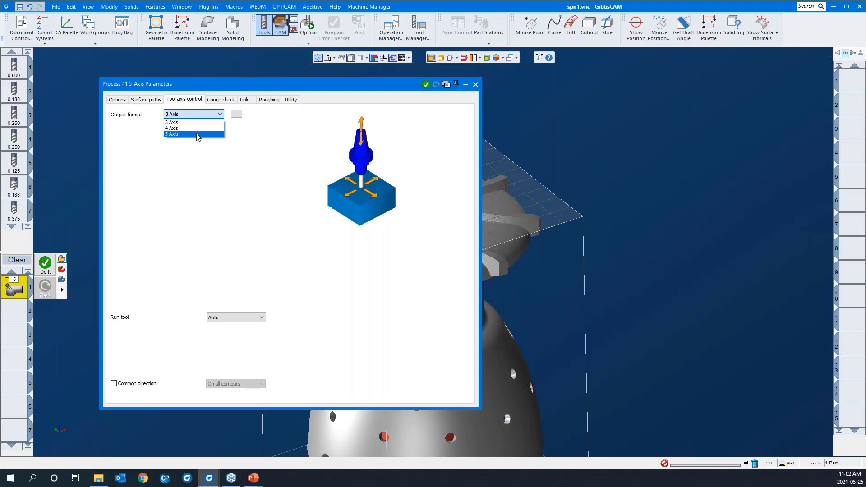
click(196, 134)
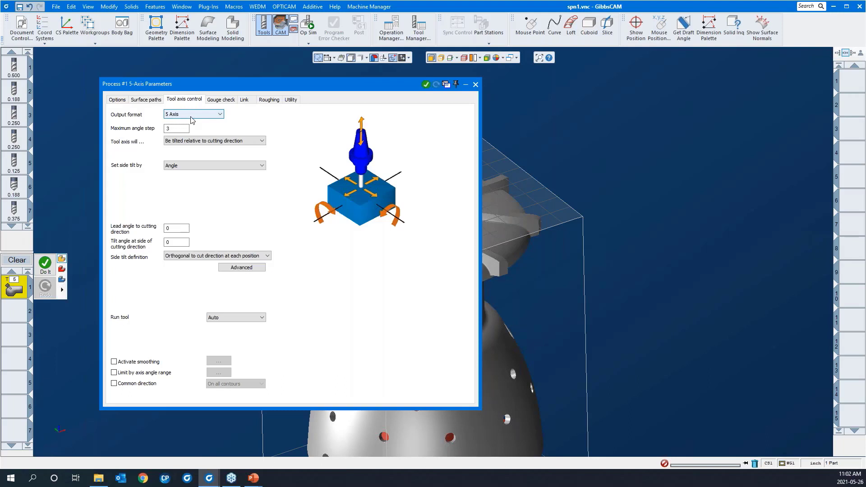
click(194, 115)
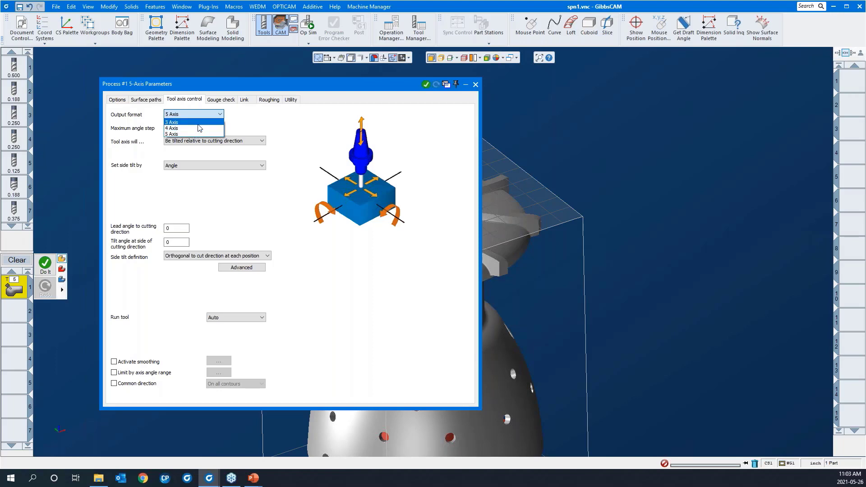
click(261, 127)
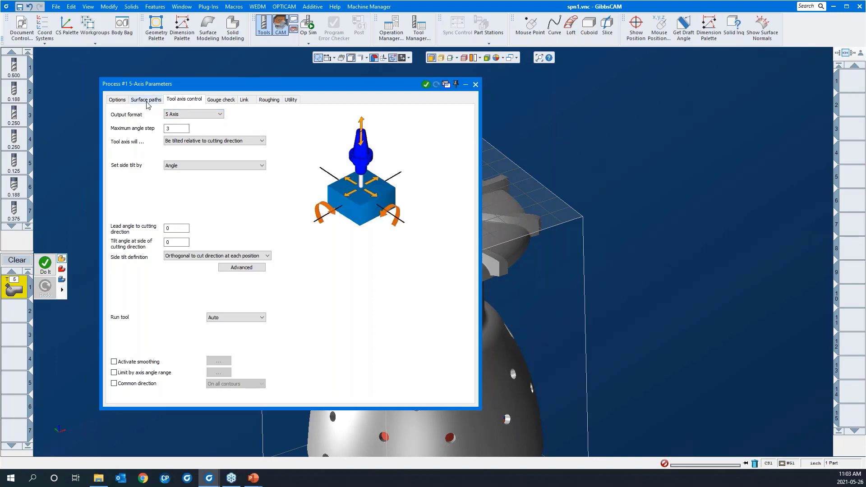
Examine the pattern choices offered for the Surfaces, Triangle mesh and Wireframe calculation types
click(146, 100)
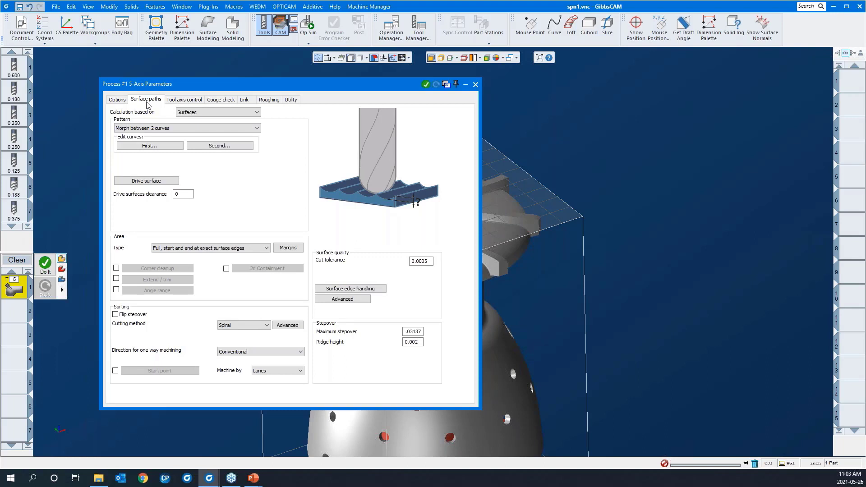
click(194, 130)
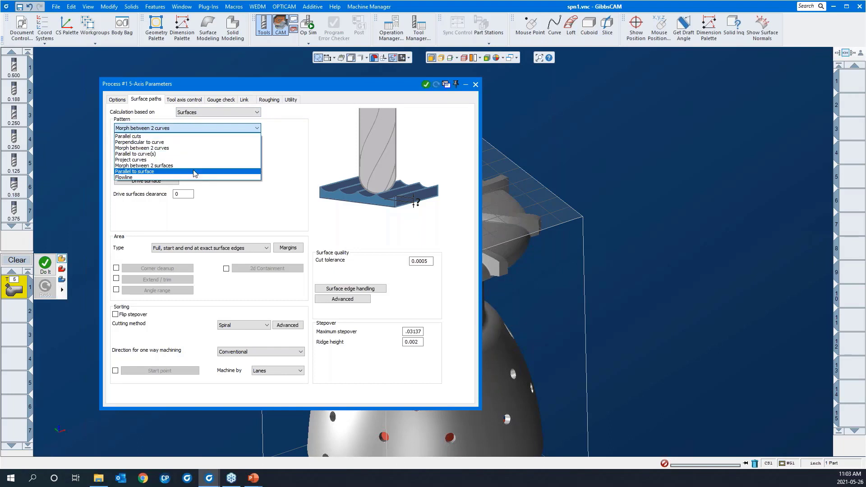
click(217, 114)
click(216, 114)
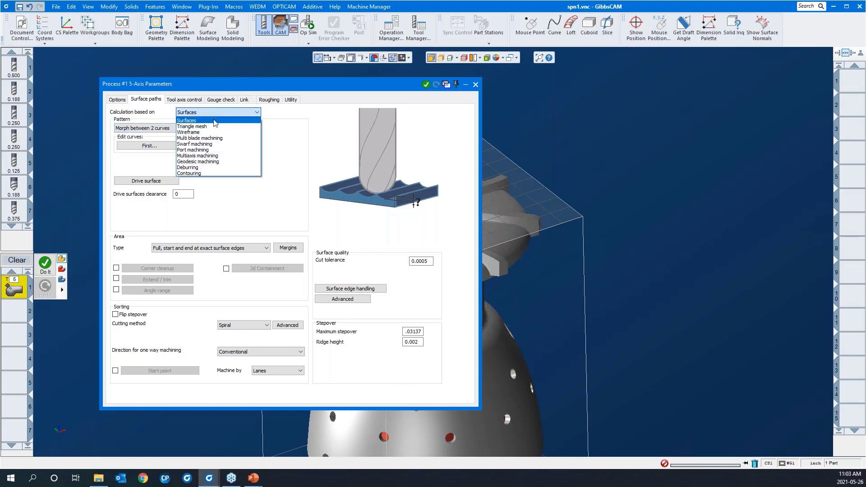
click(215, 129)
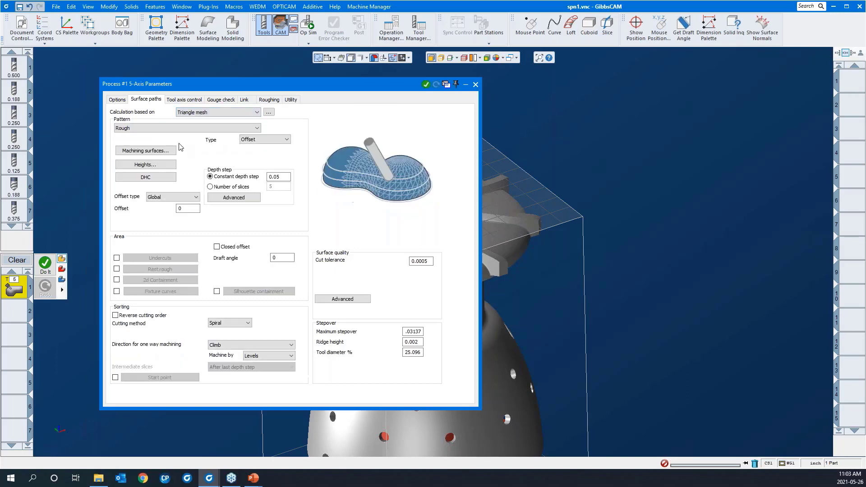
click(171, 129)
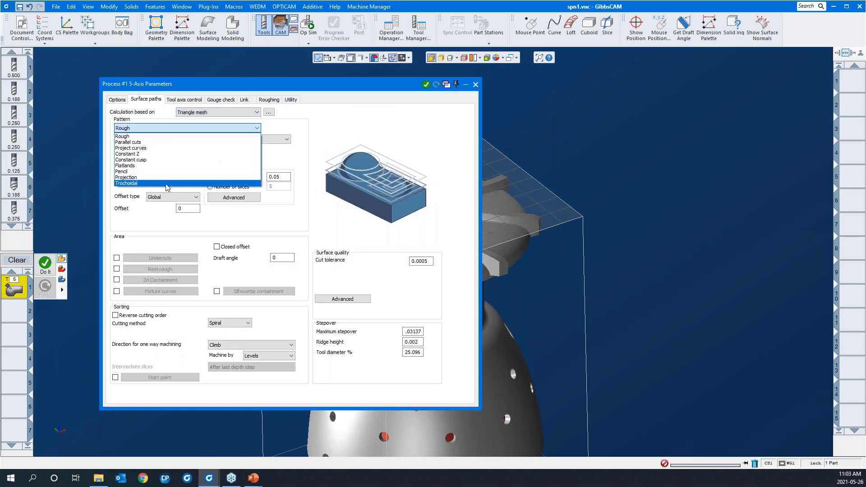
click(188, 112)
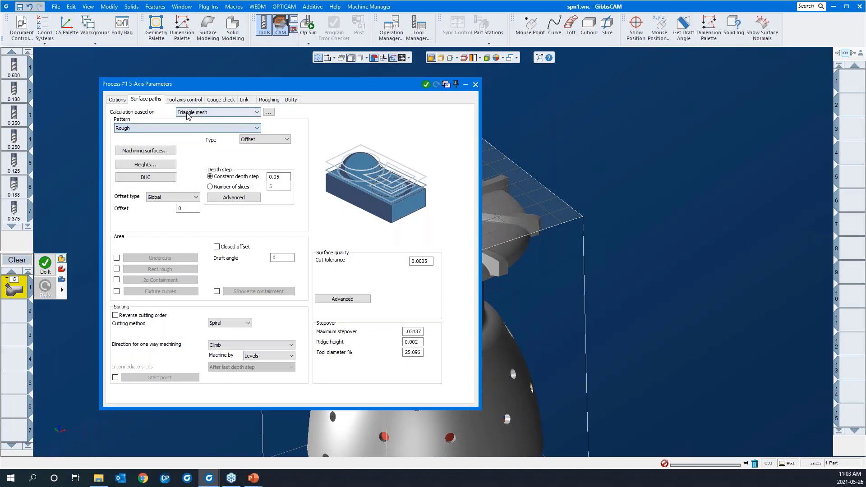
click(188, 112)
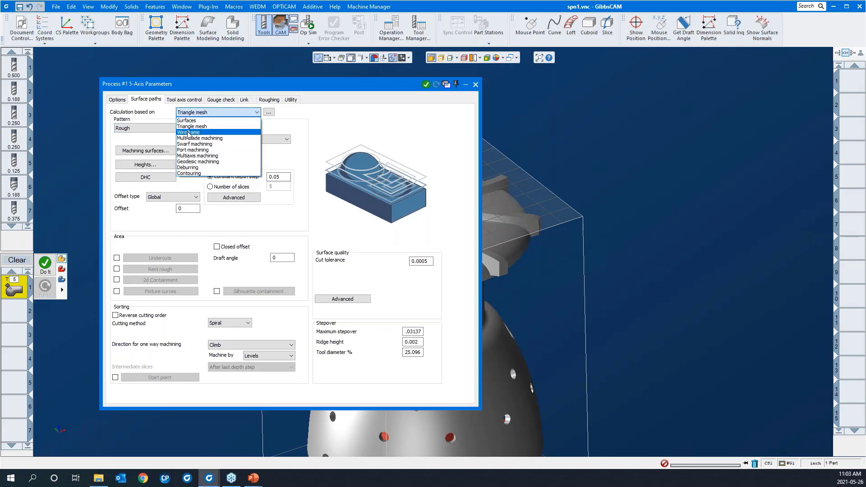
click(188, 124)
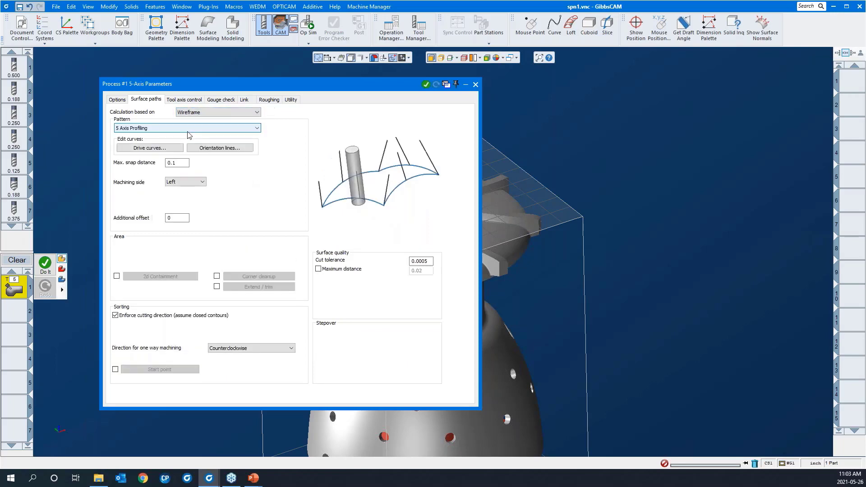
click(189, 130)
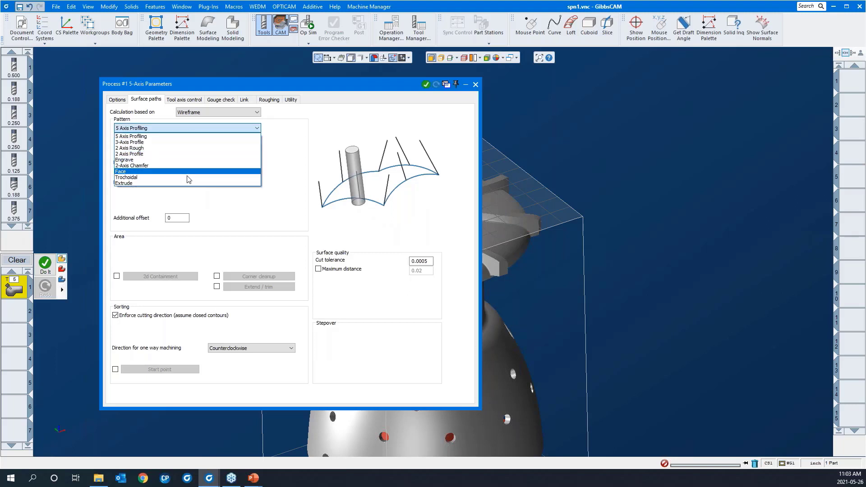
click(208, 129)
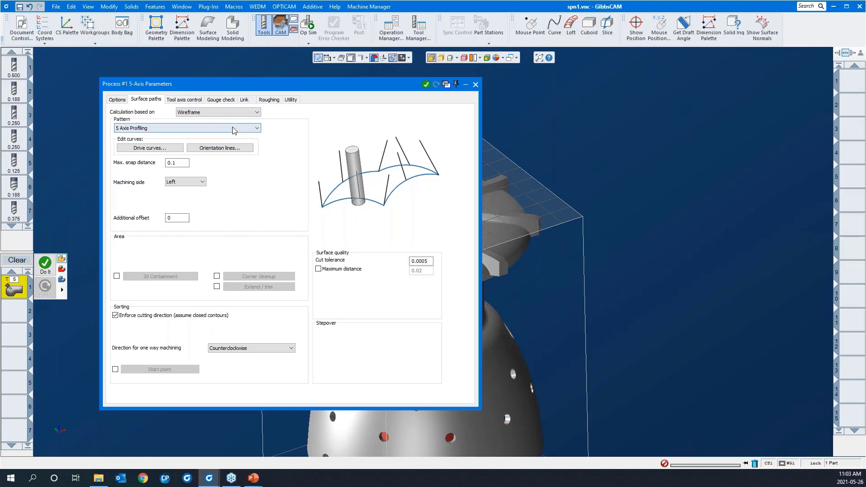
Review the available 5-axis process types in the process options, keeping General
click(124, 100)
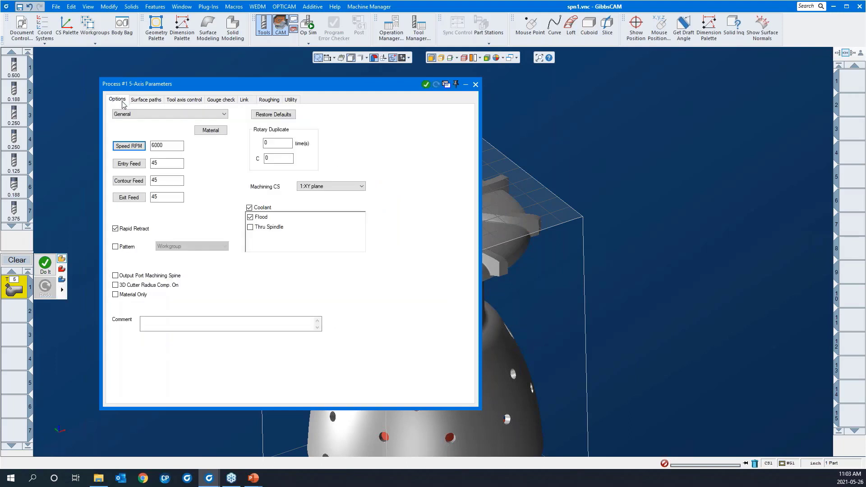
click(130, 114)
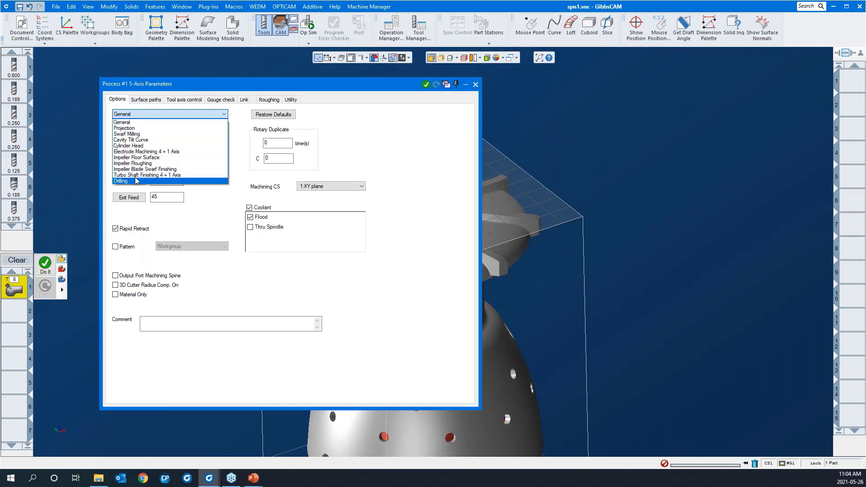
click(142, 123)
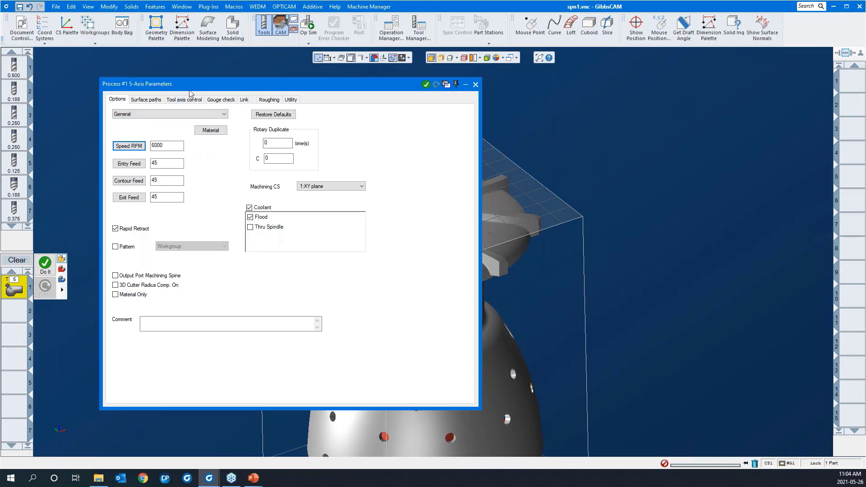
Move the process parameters clear of the part and switch the surface path calculation back to Surfaces
drag(190, 88, 439, 91)
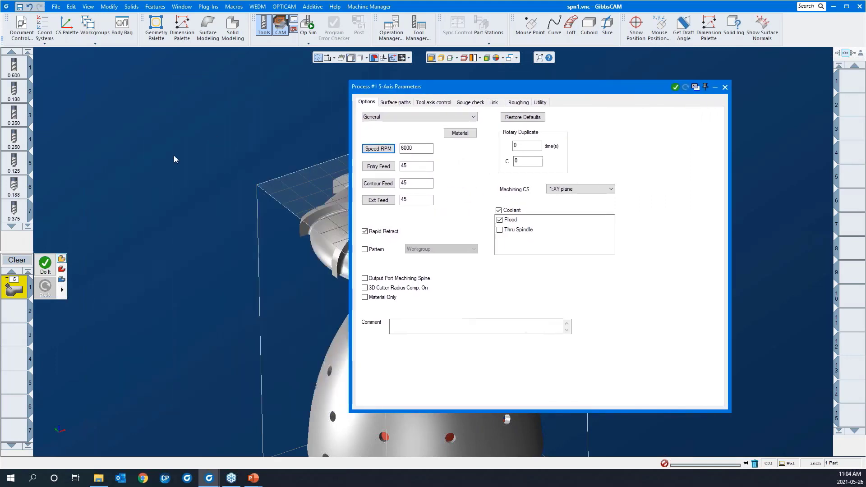
scroll(172, 158, down, 2)
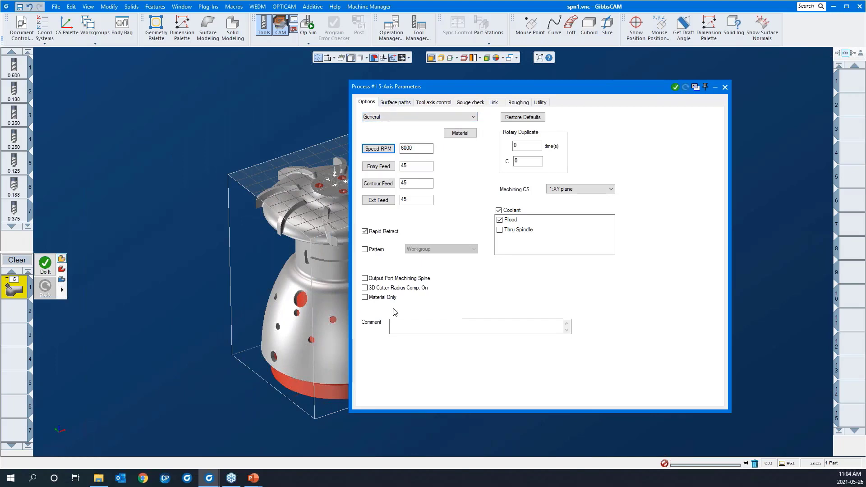
click(392, 103)
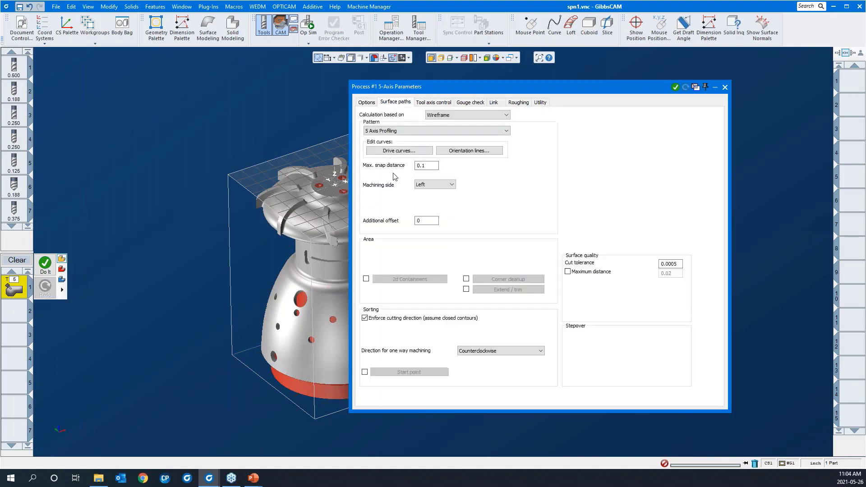
click(447, 116)
click(444, 124)
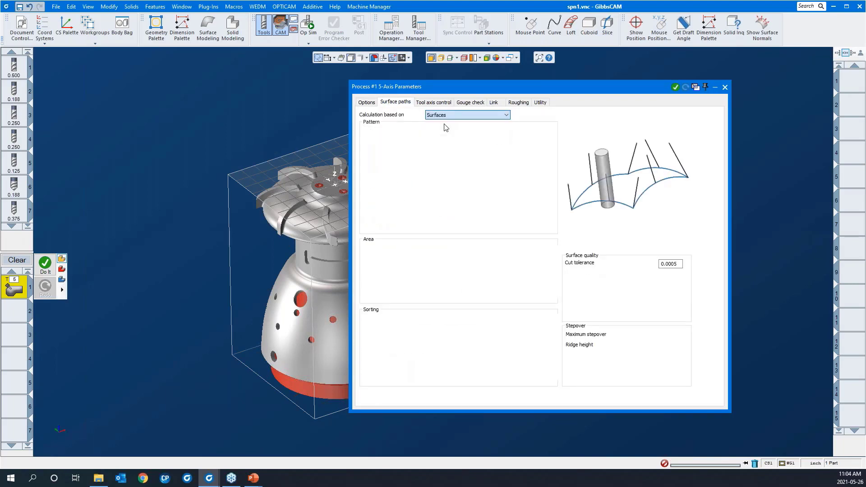
Display the edges on the solid model so that they can be picked as curves
scroll(183, 173, down, 1)
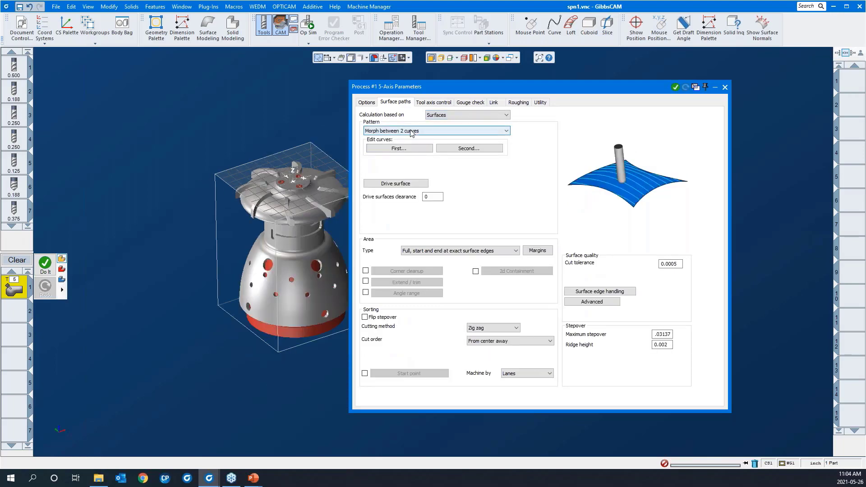
click(440, 58)
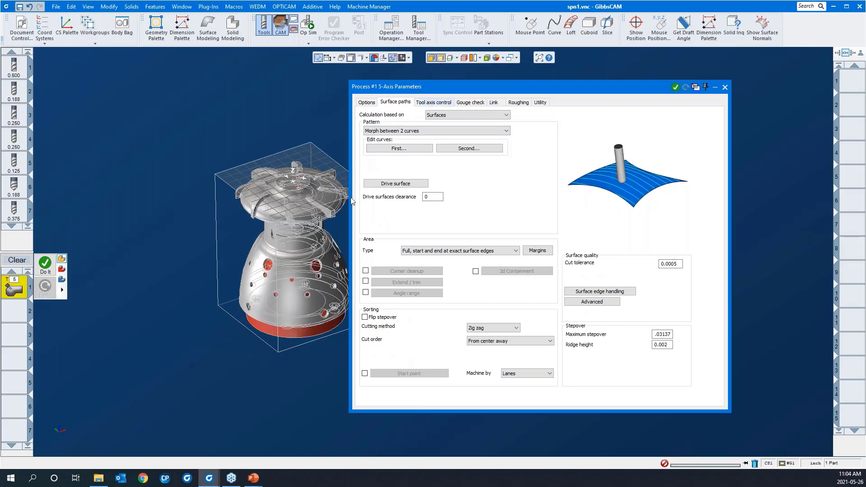
click(66, 447)
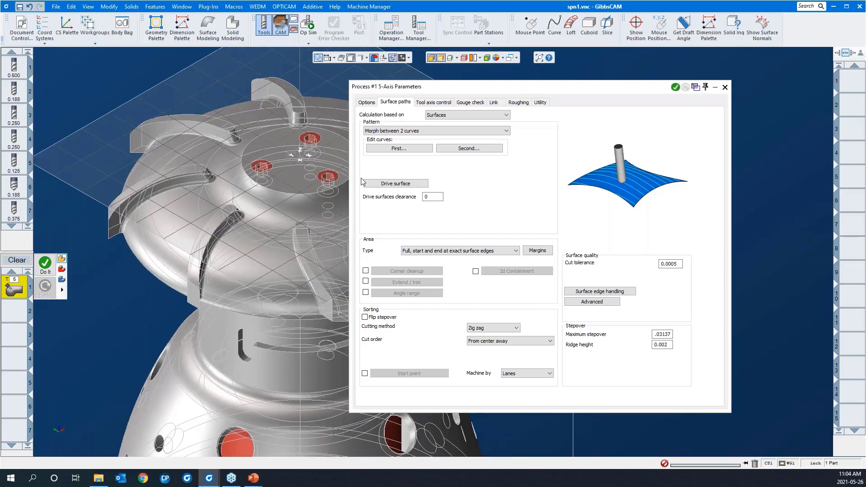
Pick the base edge of one blade, facing the neighbouring blade, as the first edge curve and accept it
click(379, 148)
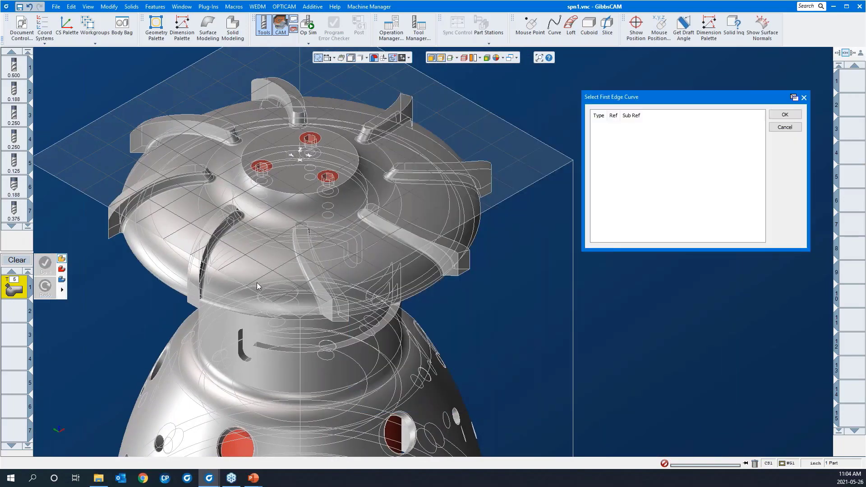
scroll(163, 156, up, 5)
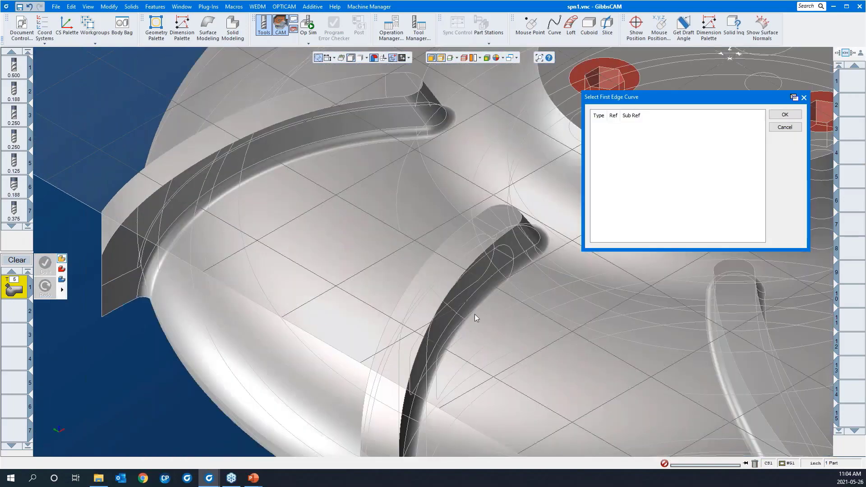
click(522, 269)
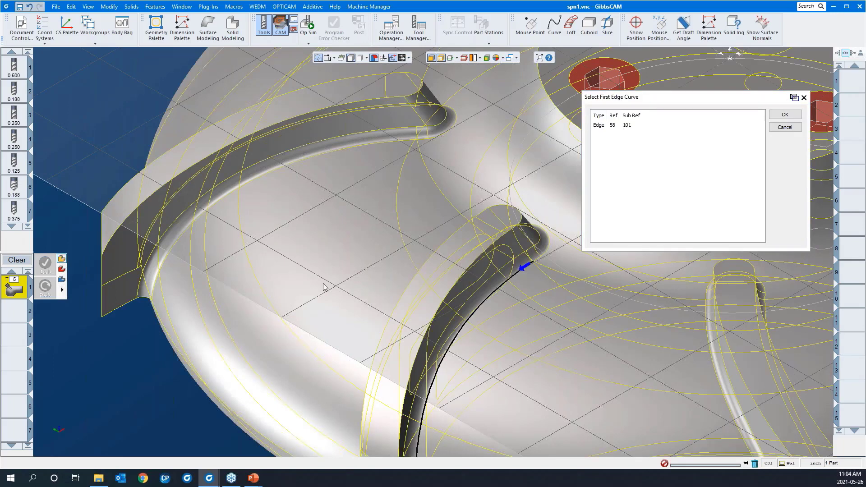
scroll(295, 280, down, 5)
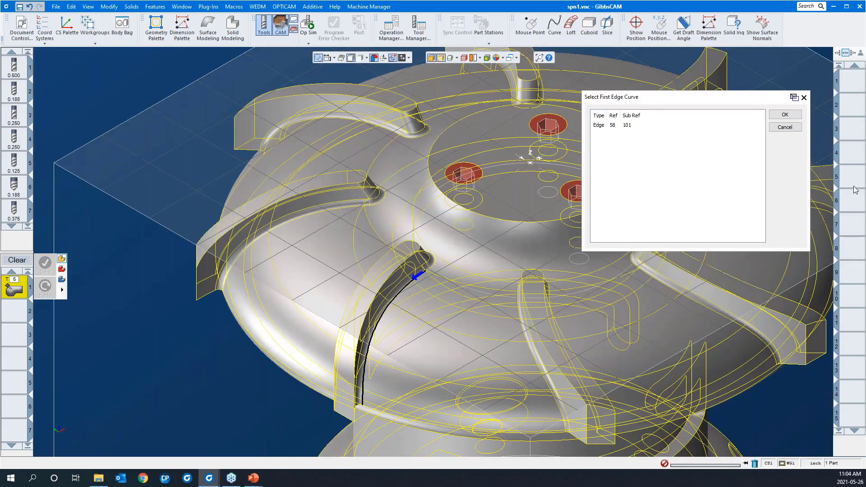
click(785, 114)
Pick the facing base edge of the adjacent blade as the second edge curve and accept it
click(461, 149)
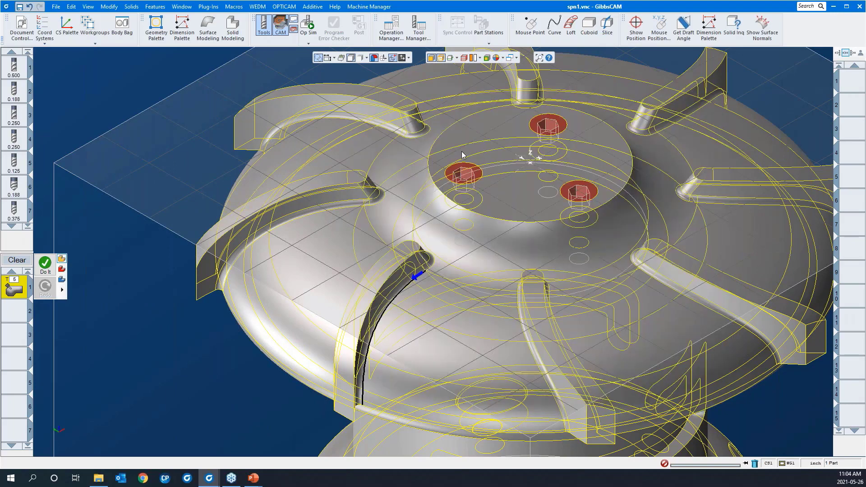
click(534, 358)
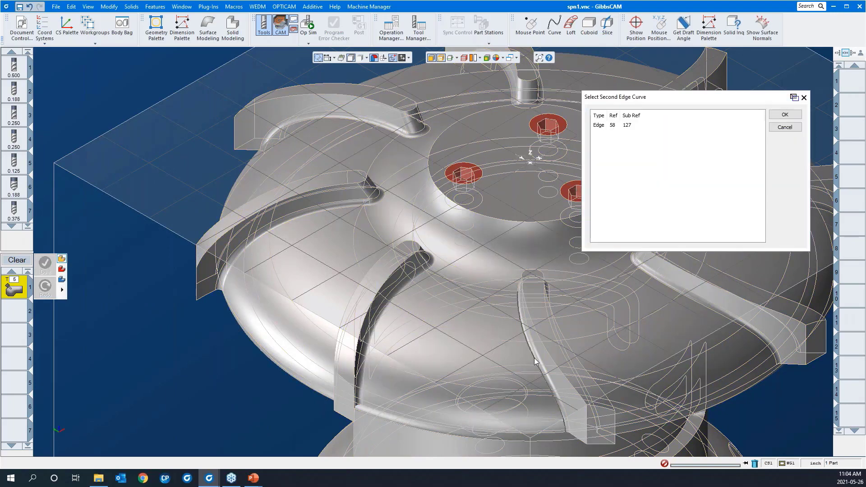
click(785, 114)
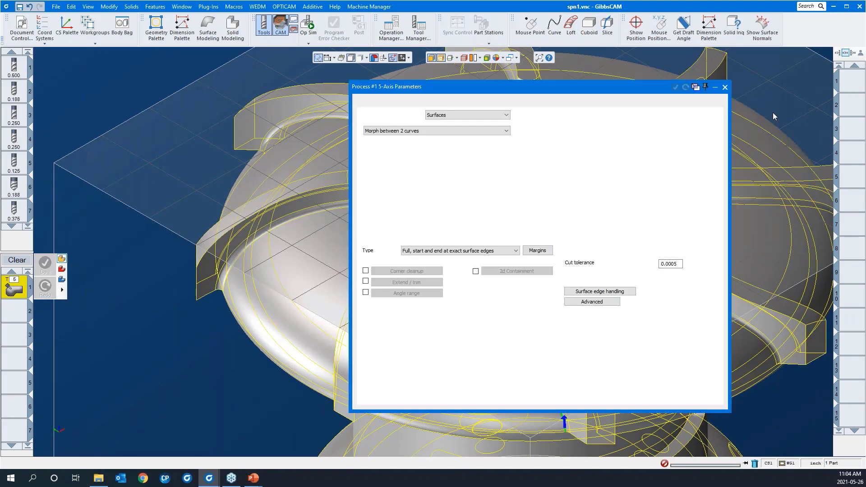
Assign the hub face between the two picked blade edges as the drive surface
click(376, 185)
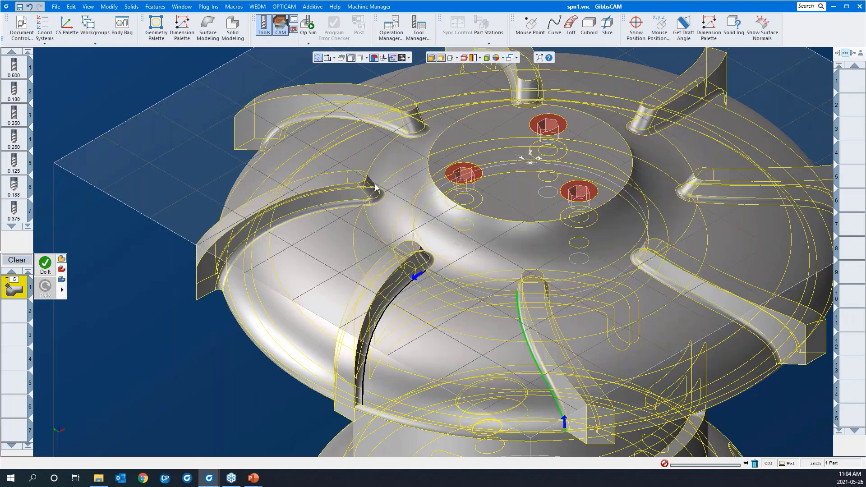
click(440, 358)
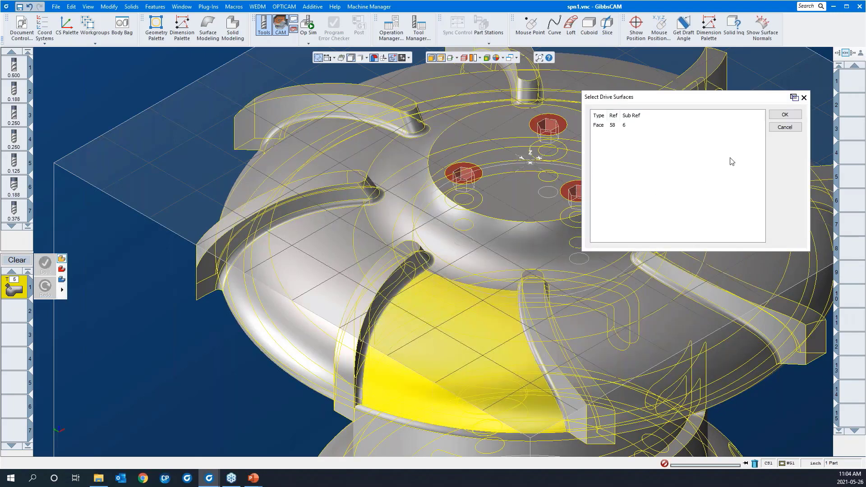
click(787, 116)
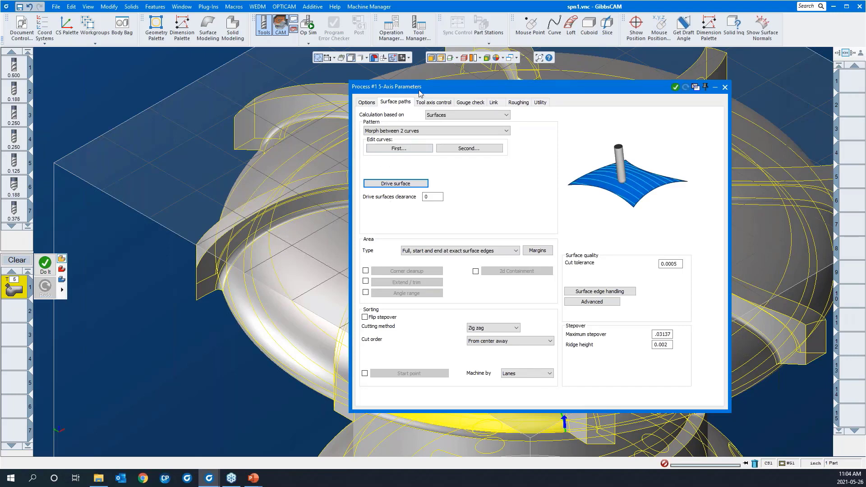
Add the internal tool radius to the area margins and accept them
drag(433, 88, 579, 83)
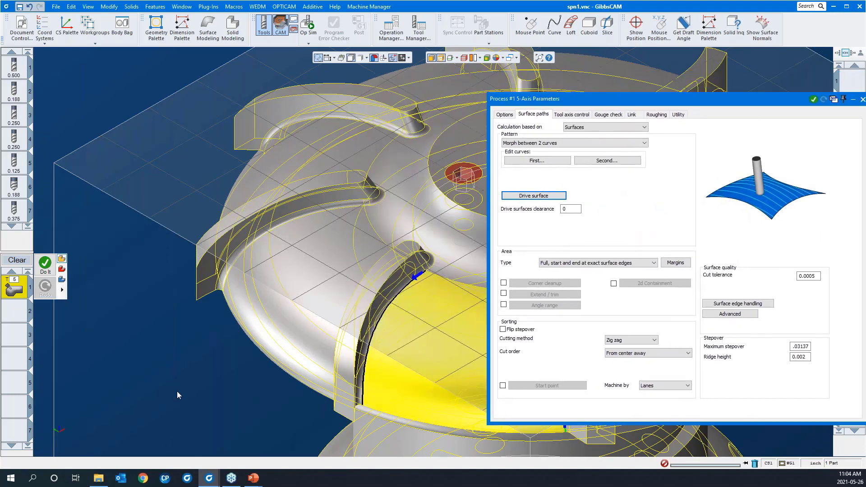
middle_drag(178, 395, 343, 244)
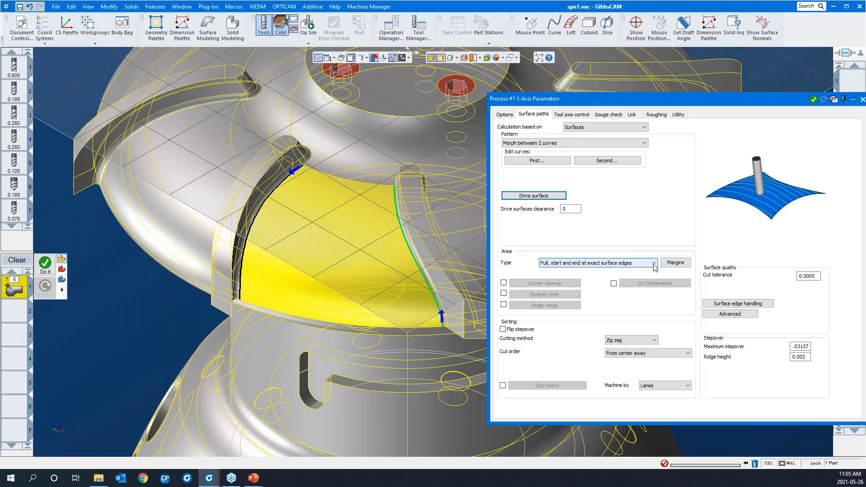
click(668, 264)
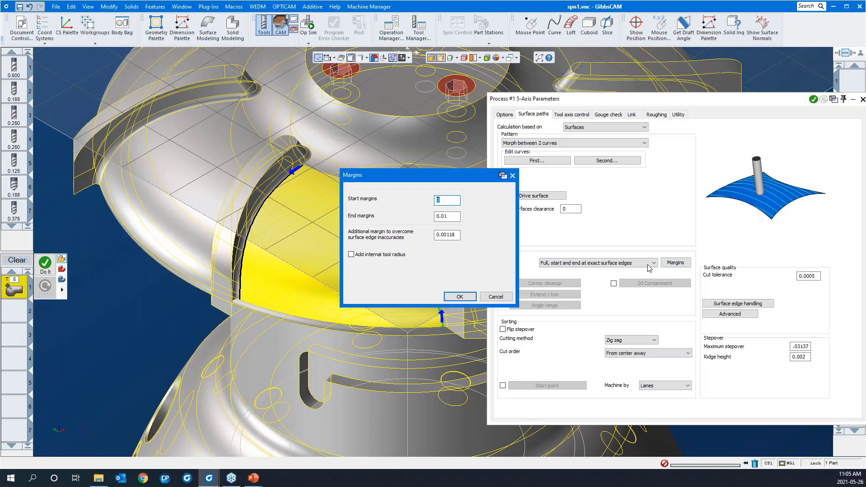
click(359, 256)
click(458, 297)
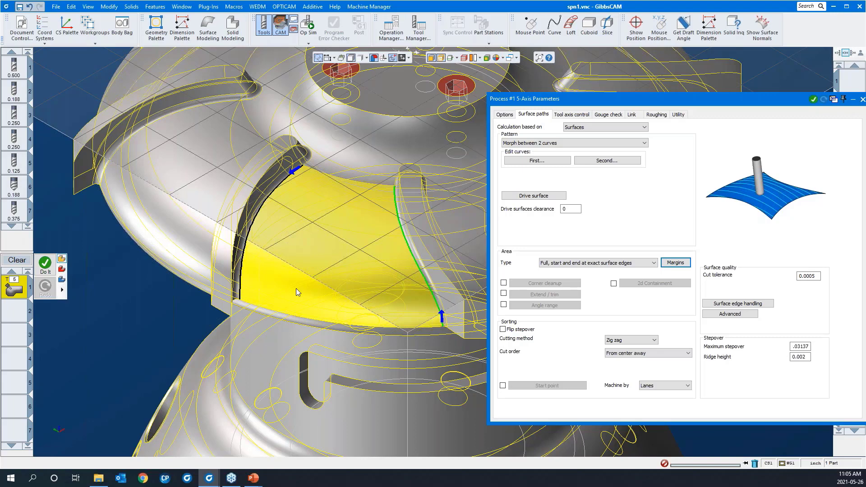
Change the cut order to Standard and set the maximum stepover to .05
click(623, 354)
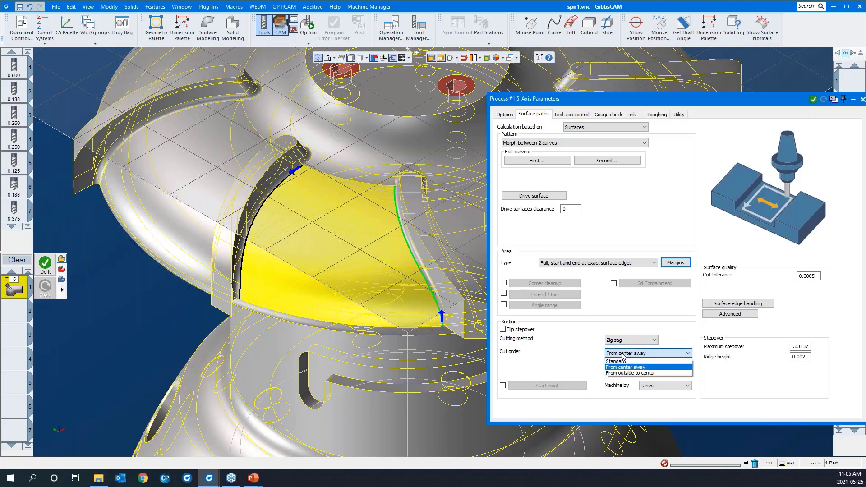
click(624, 363)
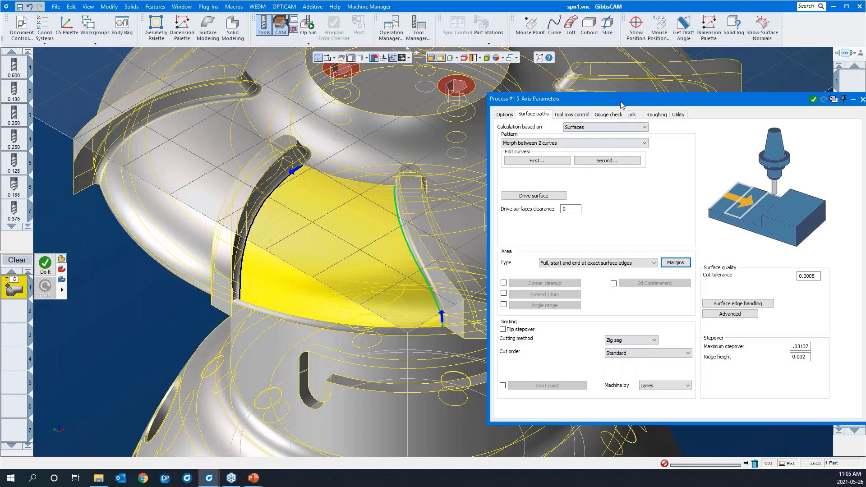
drag(619, 102, 519, 82)
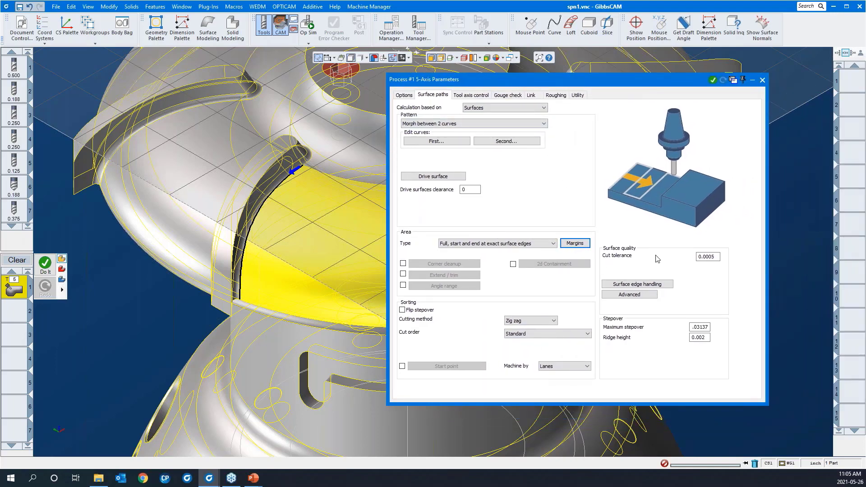
click(702, 330)
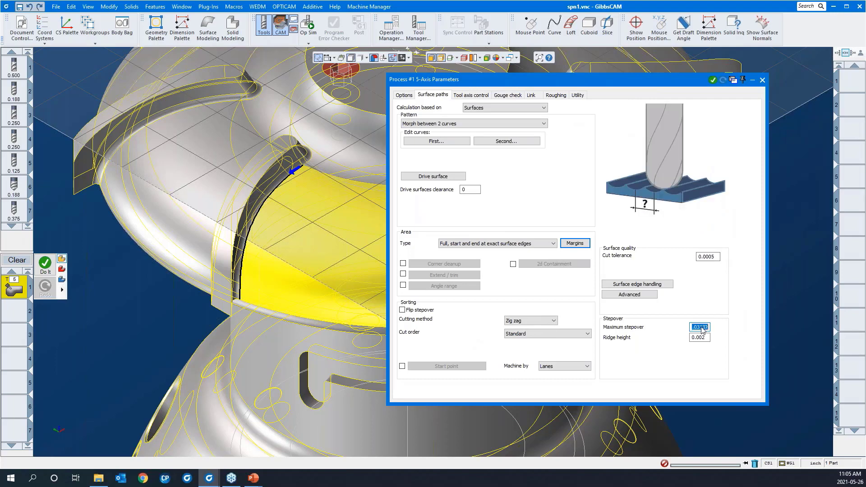
text(.05)
Set the tool axis output format to 5 Axis, with the tool tilted relative to the cutting direction
click(471, 95)
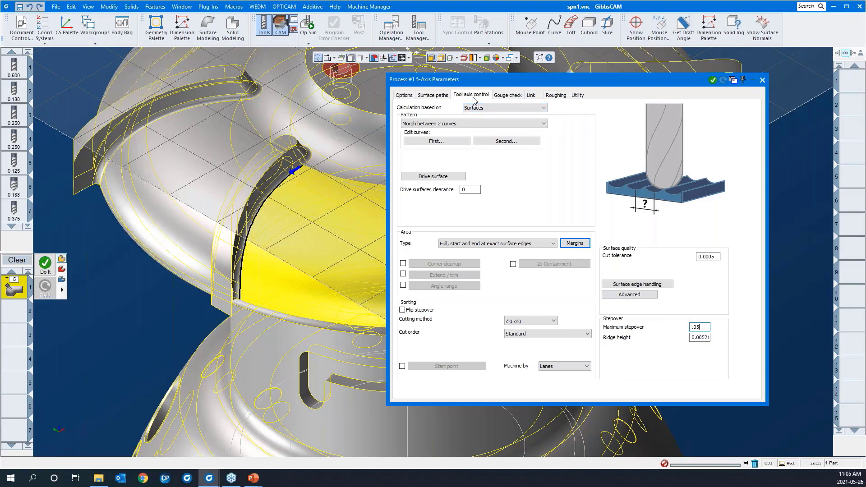
click(494, 110)
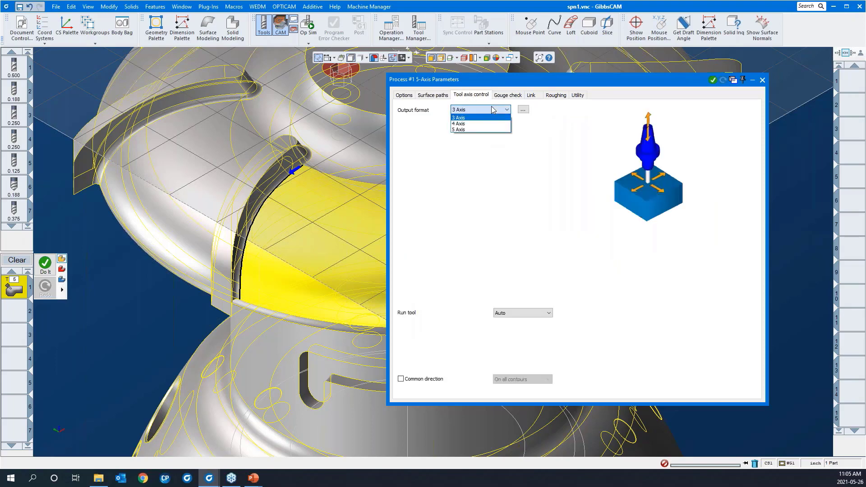
click(485, 129)
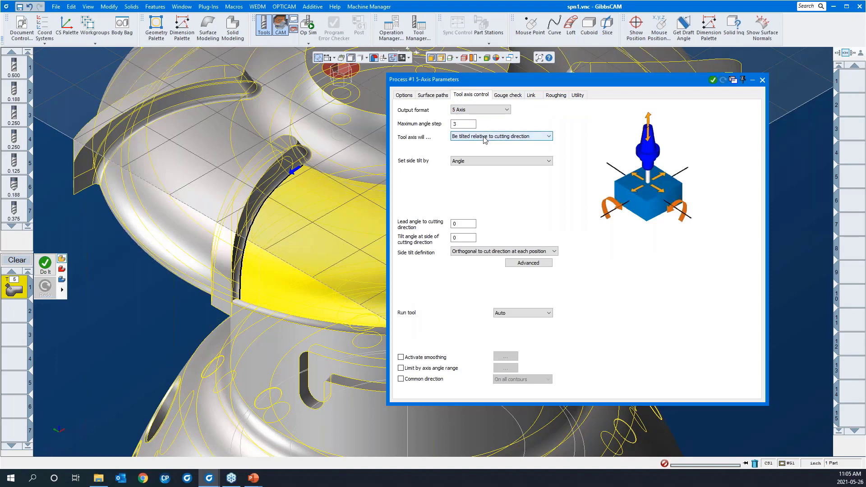
click(485, 136)
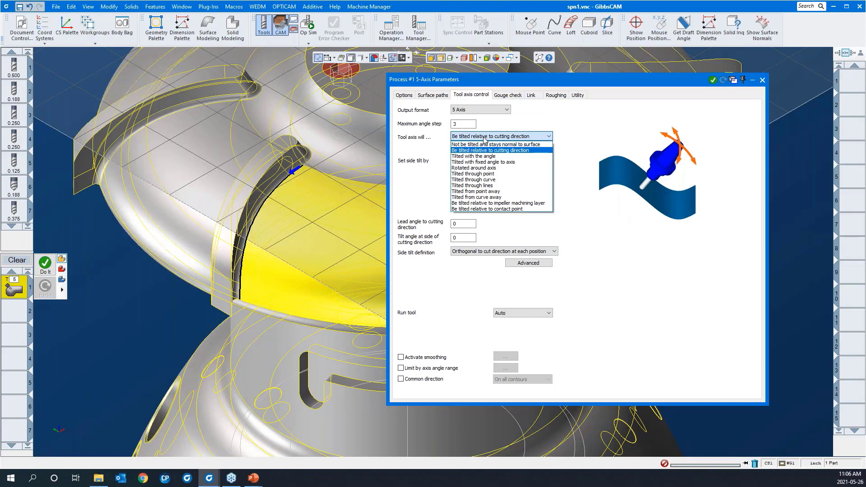
click(487, 150)
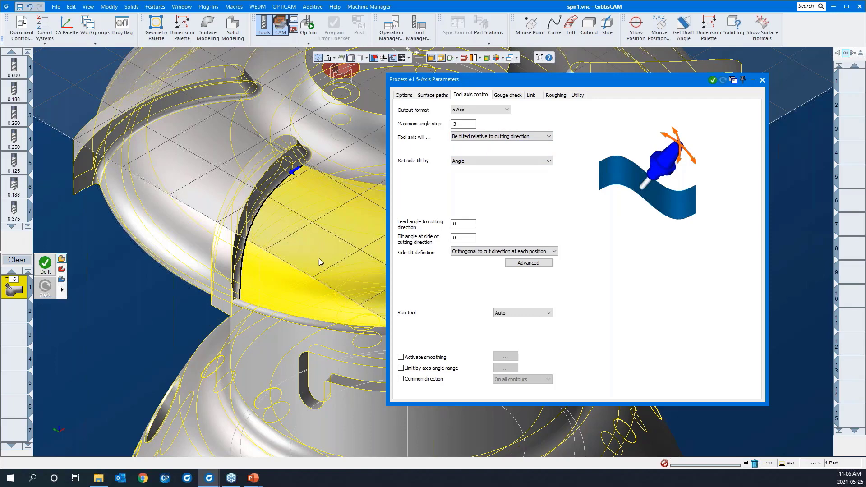
Examine the lead angle and side tilt angle settings, and review the gouge check strategies
middle_drag(313, 253, 238, 233)
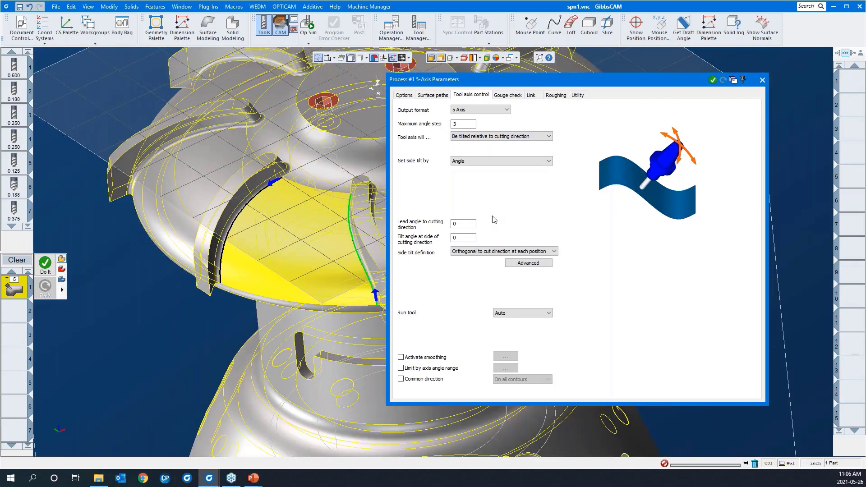
click(469, 227)
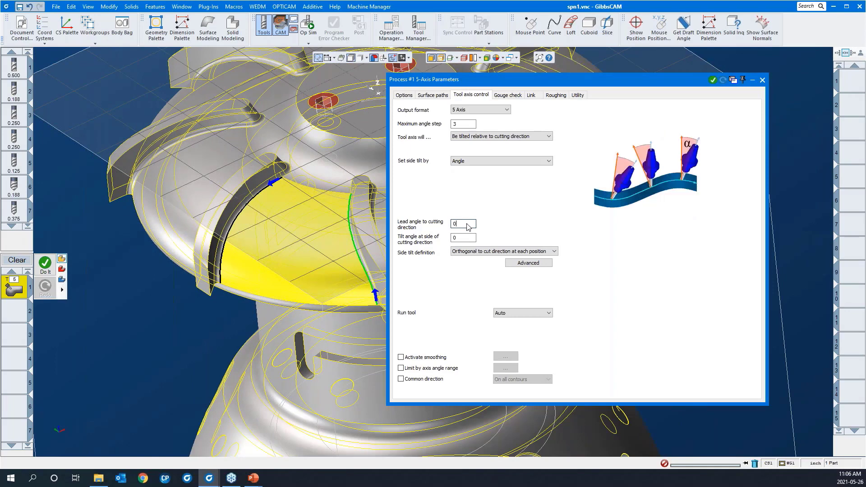
click(466, 242)
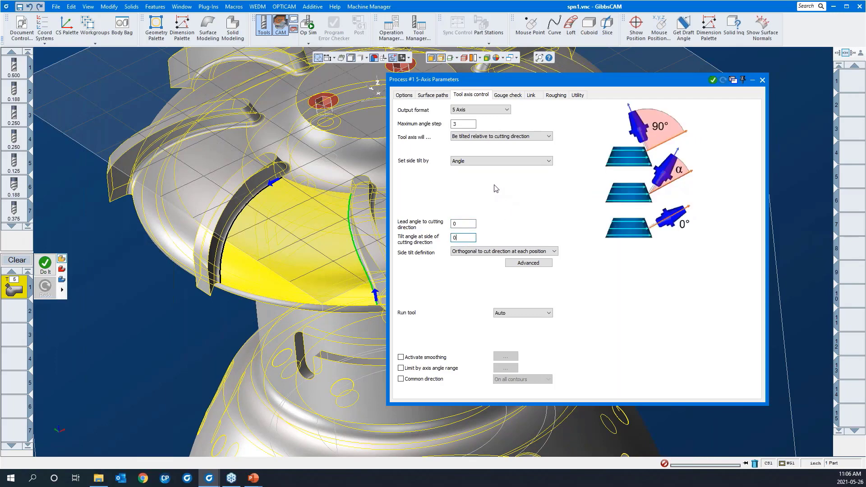
click(505, 98)
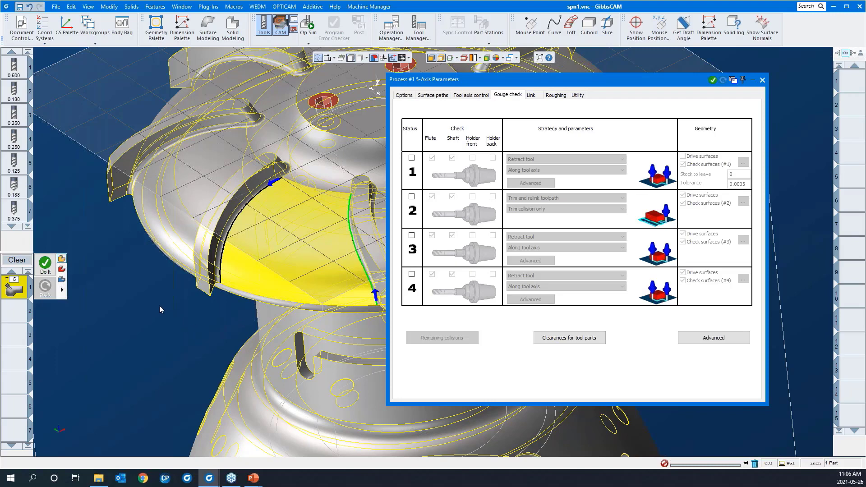
Try the link types for small gaps along the cut, from Direct to Retract to incremental clearance plane, and settle on Blend spline
click(532, 97)
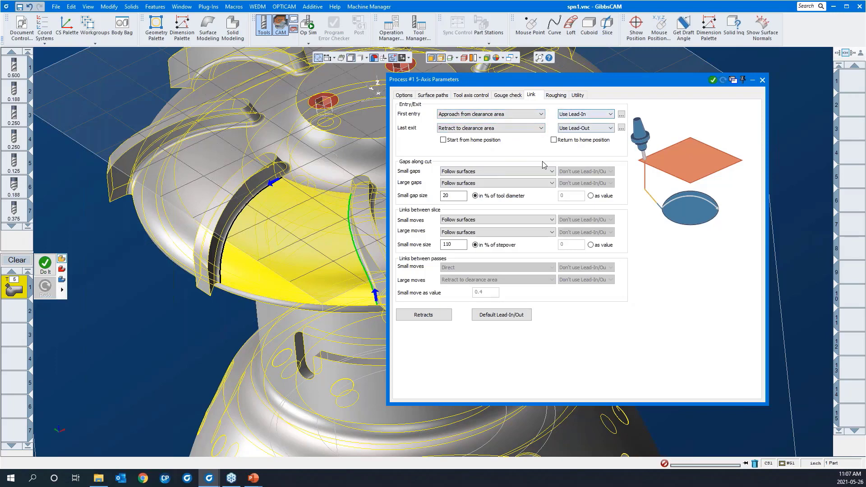
click(467, 173)
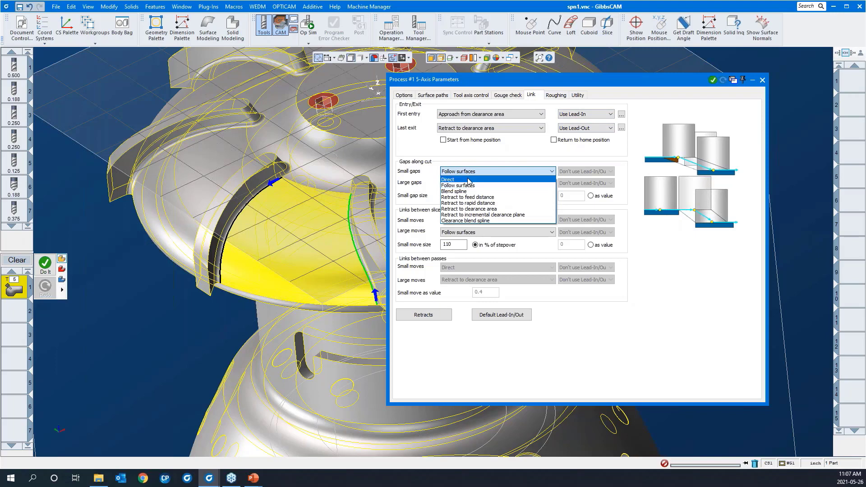
click(468, 180)
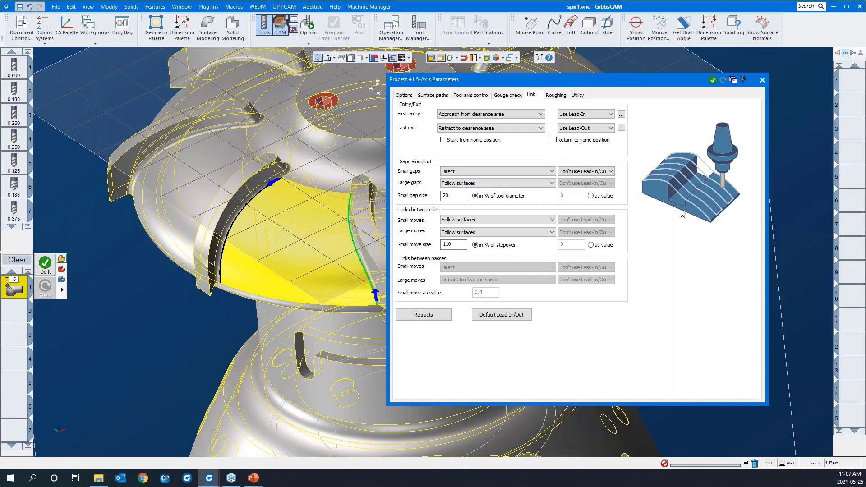
scroll(680, 236, down, 1)
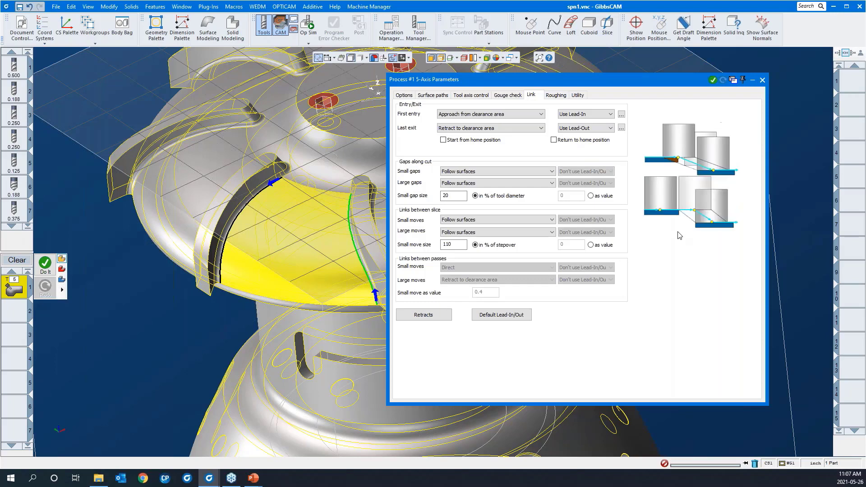
scroll(680, 235, down, 1)
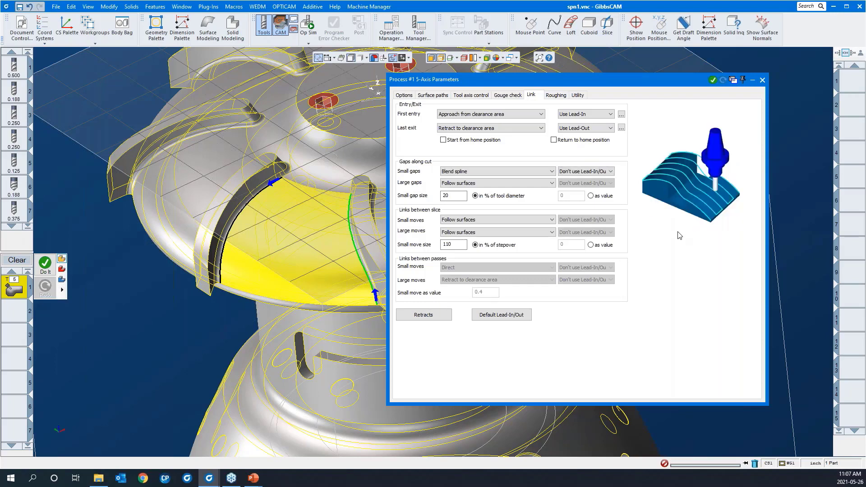
scroll(680, 236, down, 1)
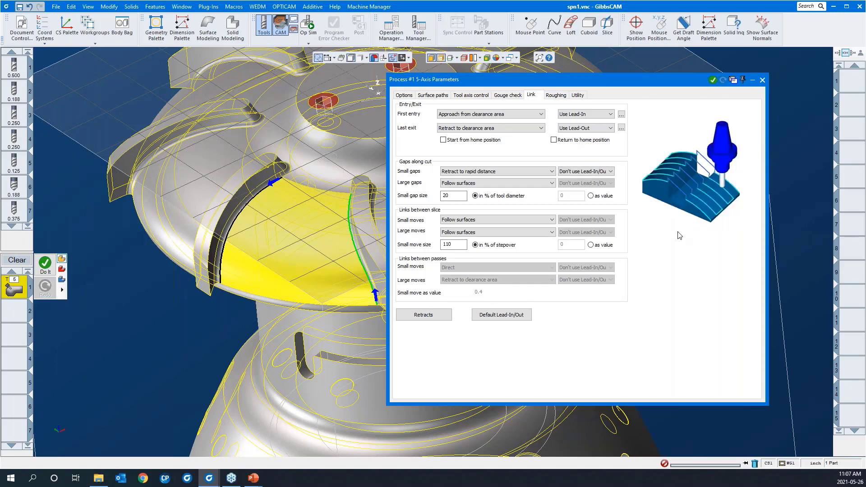
scroll(680, 235, down, 2)
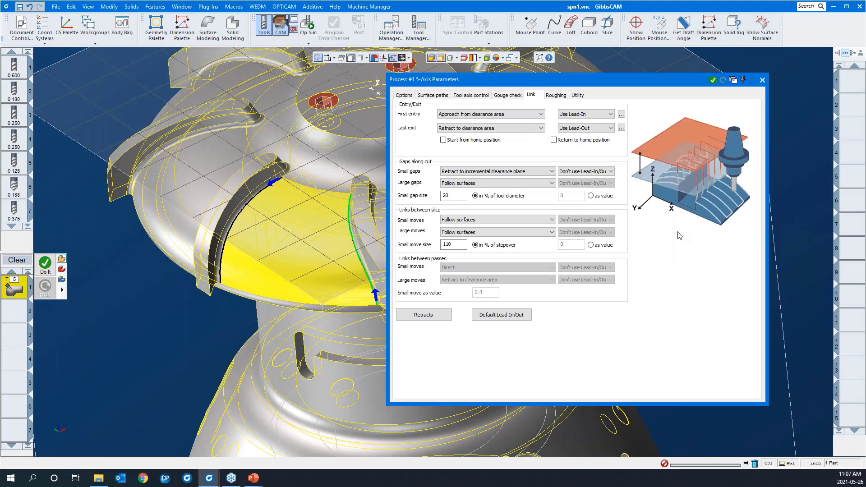
scroll(680, 235, up, 2)
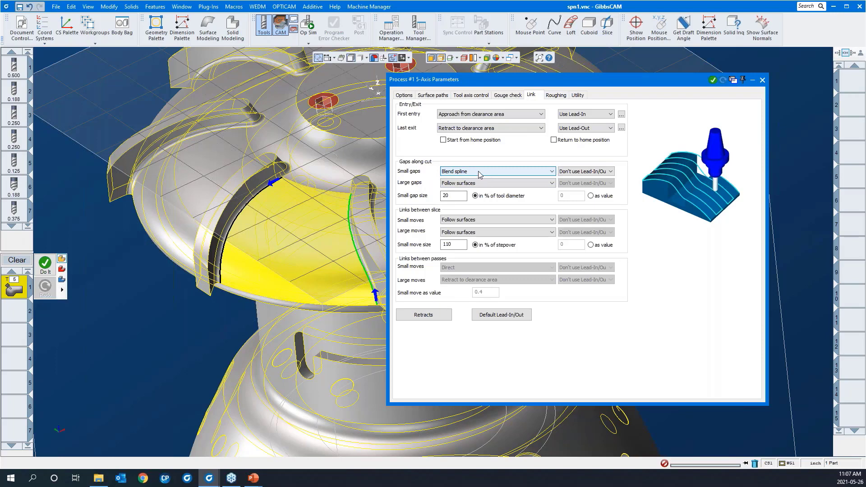
Try the link types for small moves between slices, from Direct to Retract to clearance area, and return to Follow surfaces
click(481, 221)
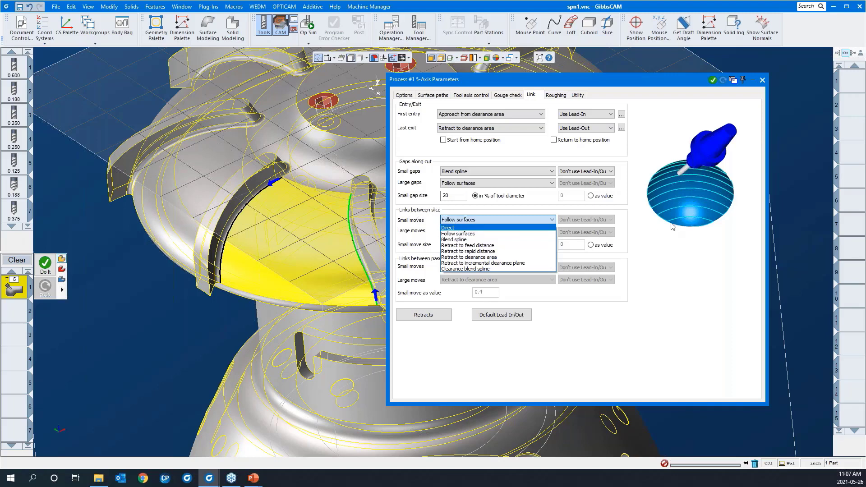
click(674, 260)
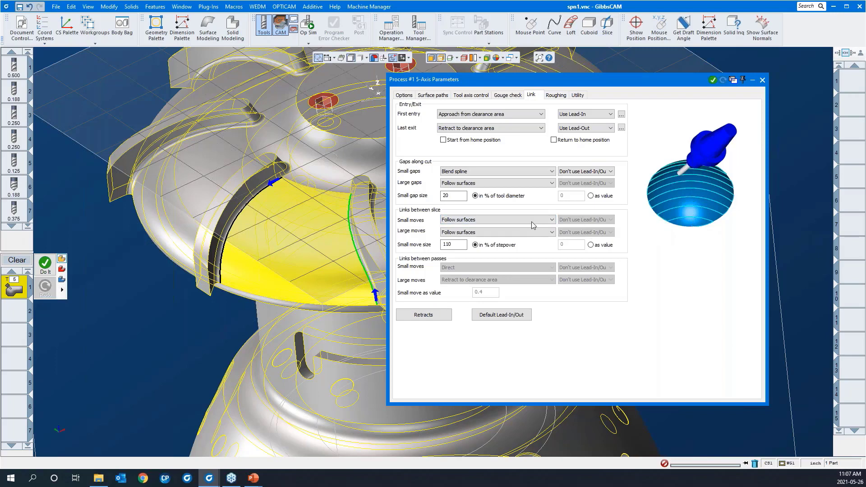
click(509, 221)
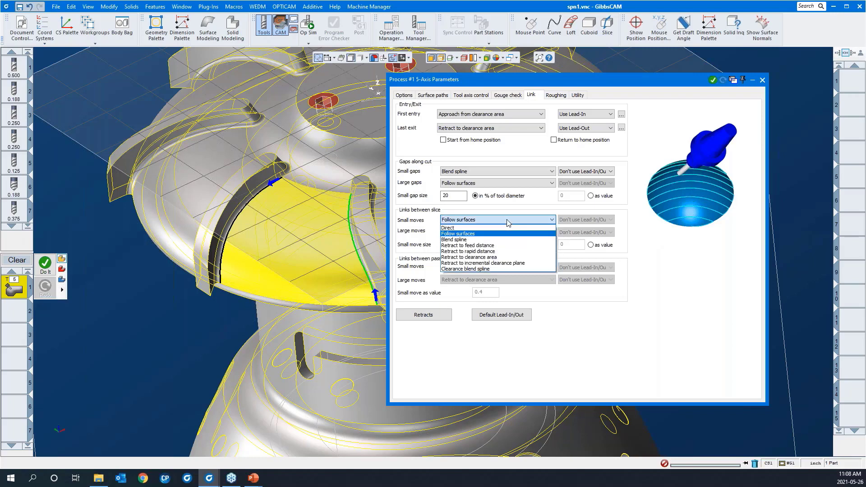
click(510, 229)
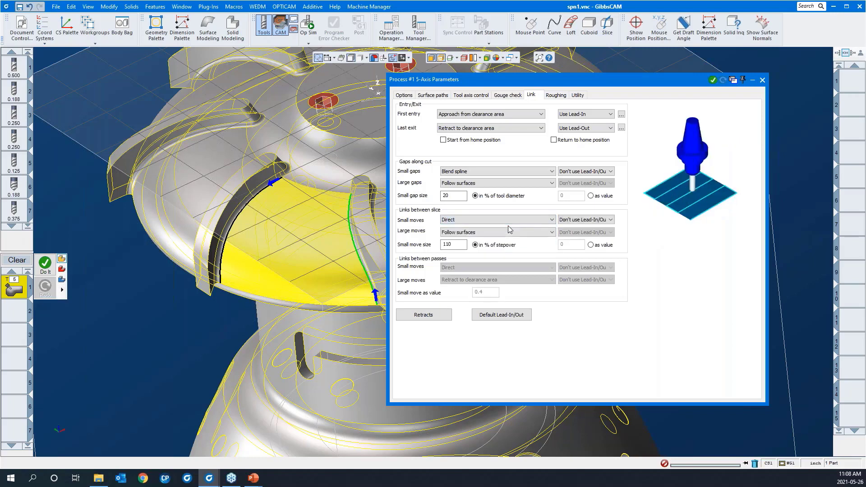
key(Down)
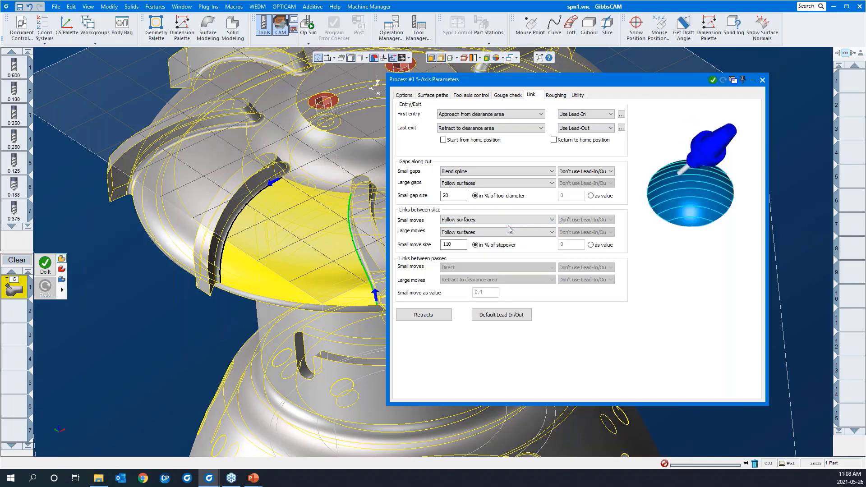
key(Down)
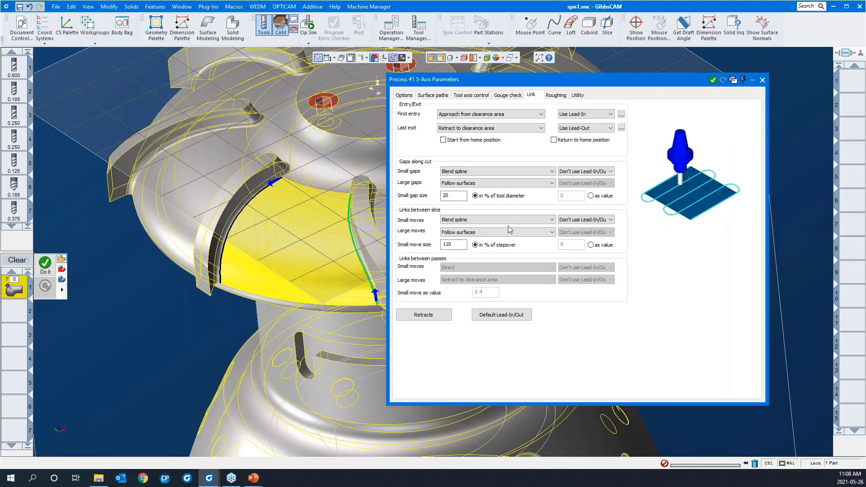
key(Down)
key(Down)
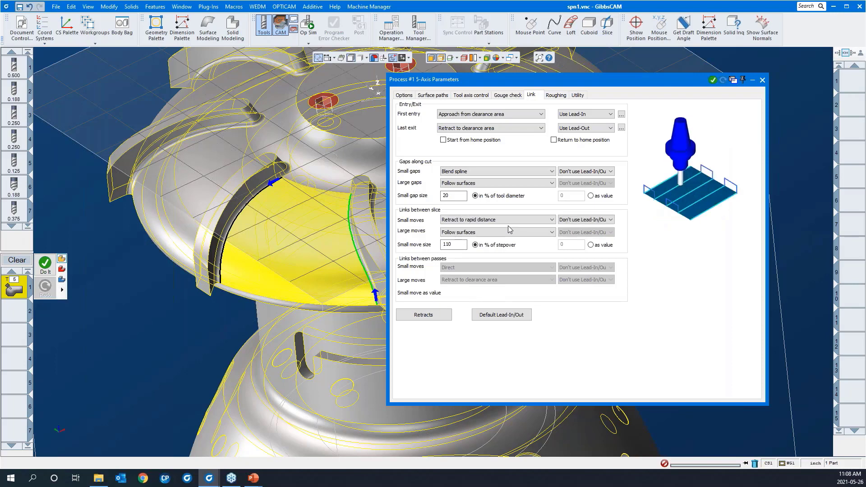
key(Down)
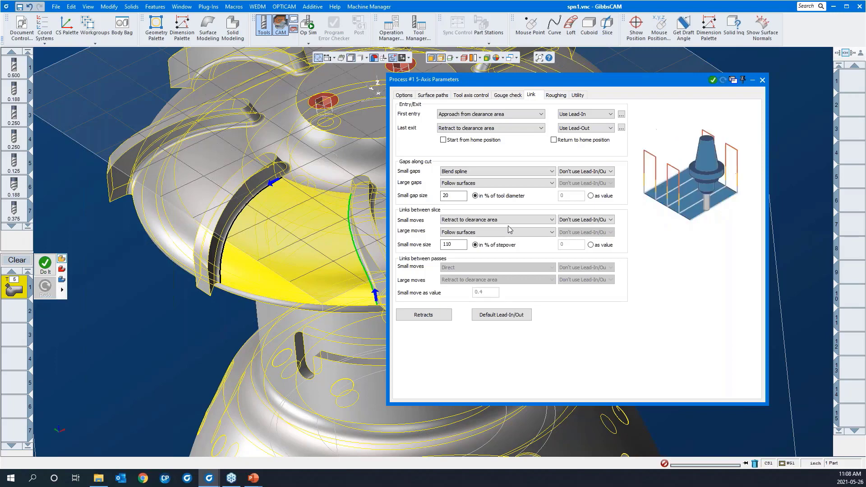
key(Up)
key(Up)
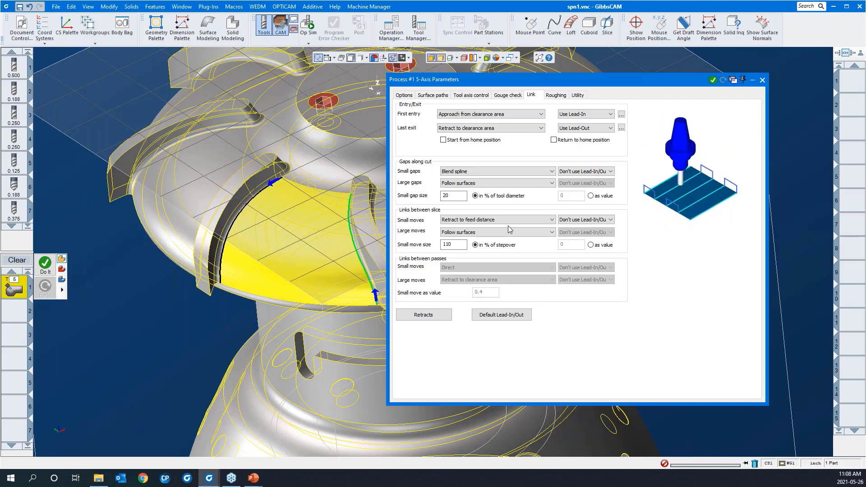
key(Up)
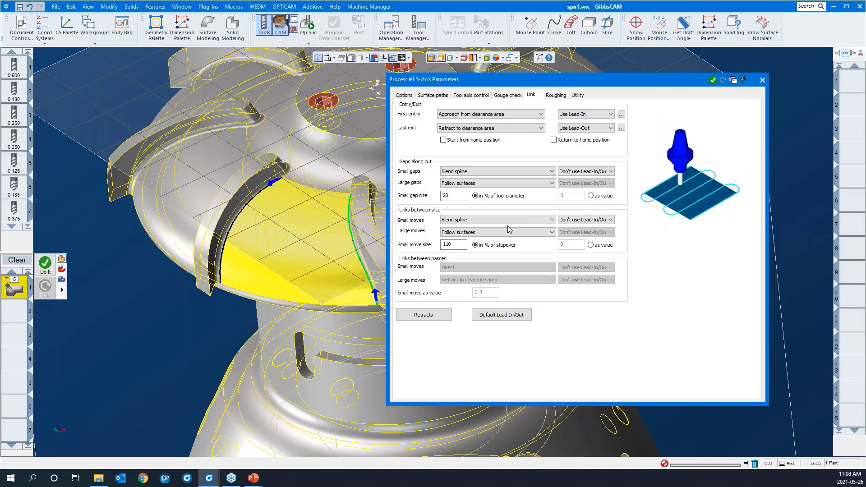
click(448, 220)
click(456, 226)
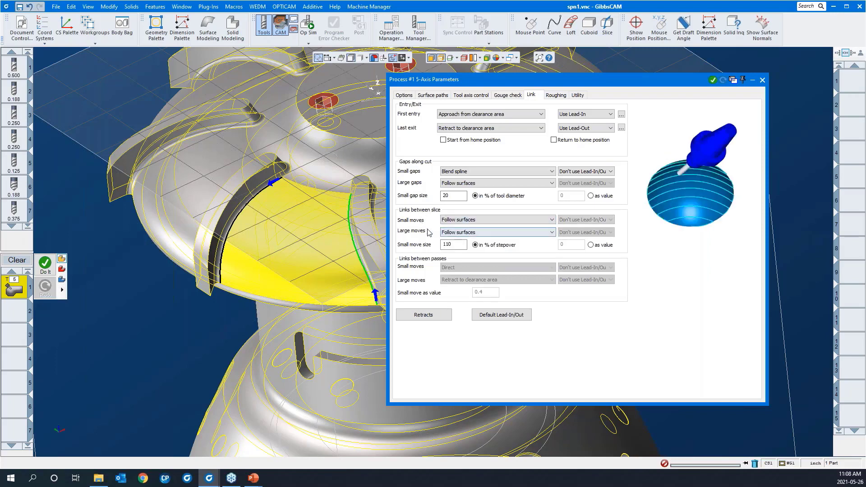
Set large moves between slices to Retract to clearance area and review the clearance and rapid distance settings in the retract parameters
click(449, 233)
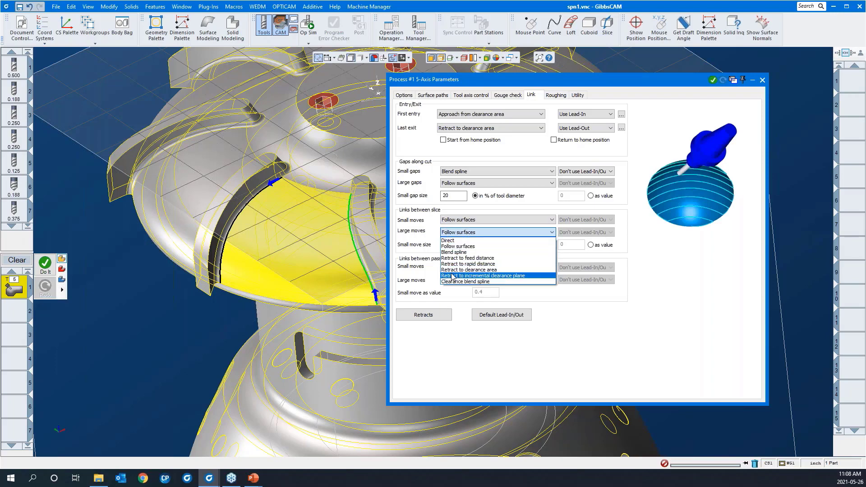
click(452, 270)
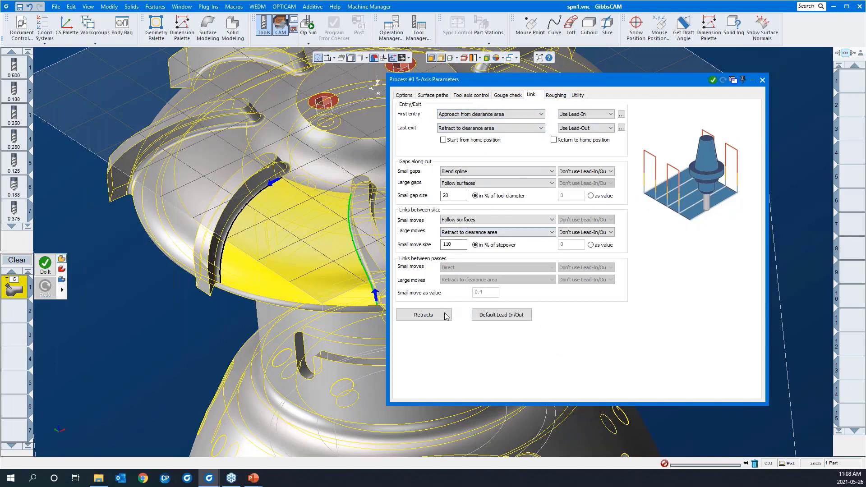
click(423, 315)
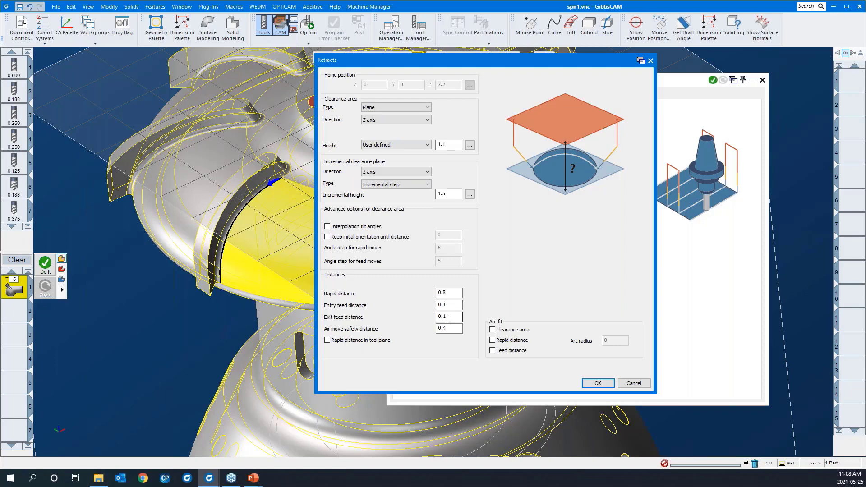
click(446, 292)
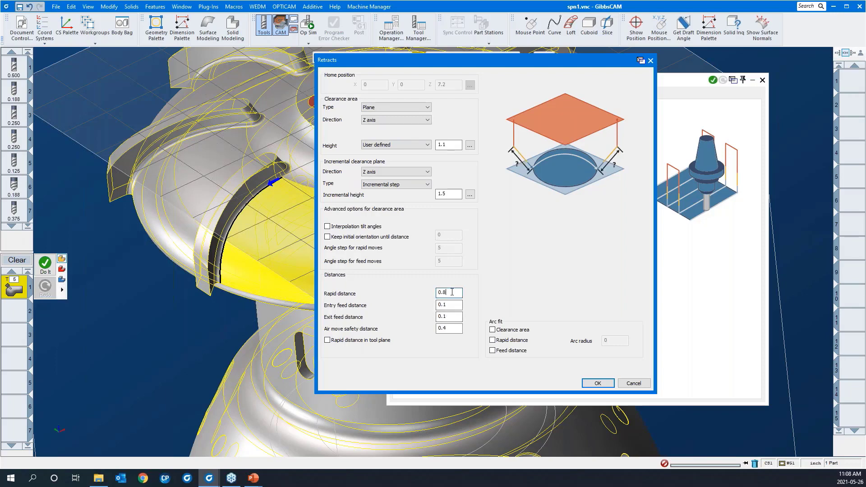
click(651, 61)
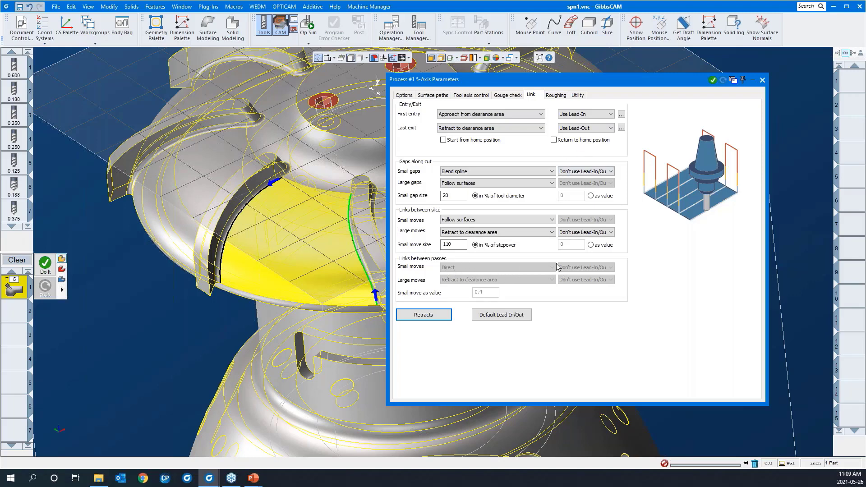
Enable multi passes in the roughing options, check the link types offered for small moves between passes, and disable multi passes again
click(557, 95)
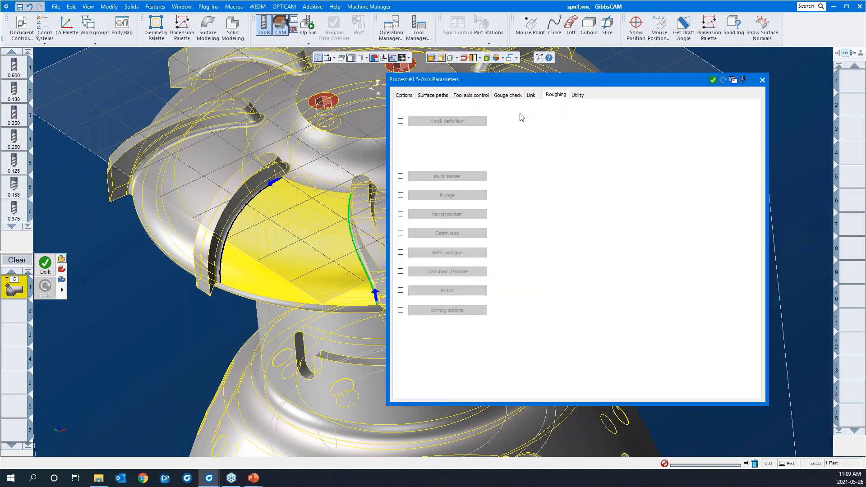
click(400, 177)
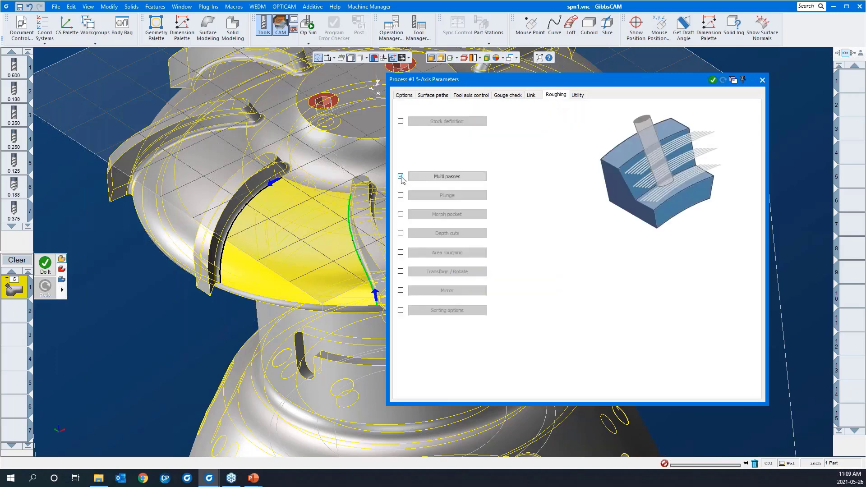
click(536, 97)
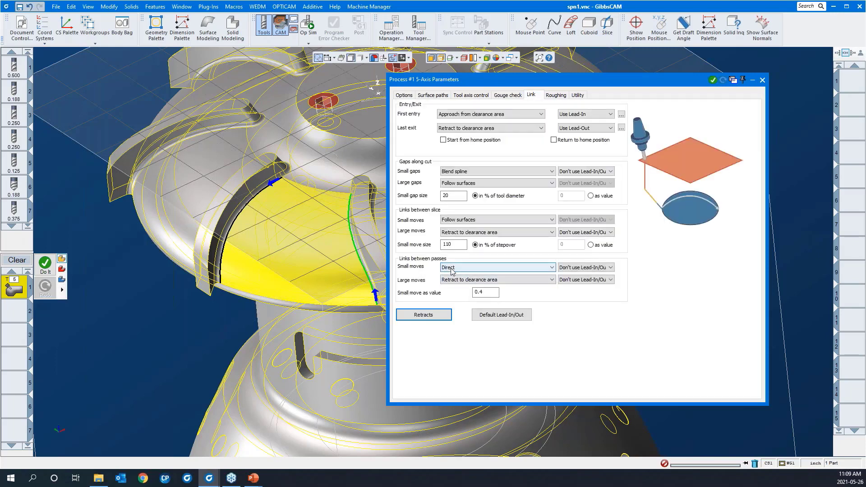
click(451, 269)
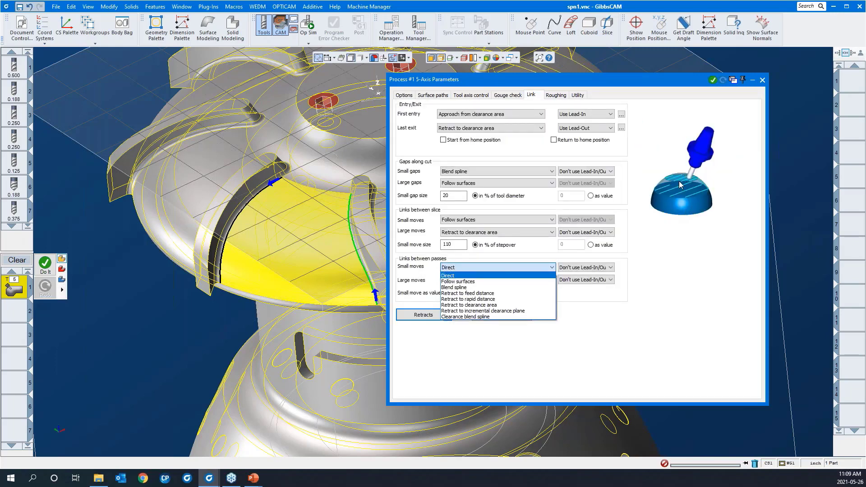
click(683, 245)
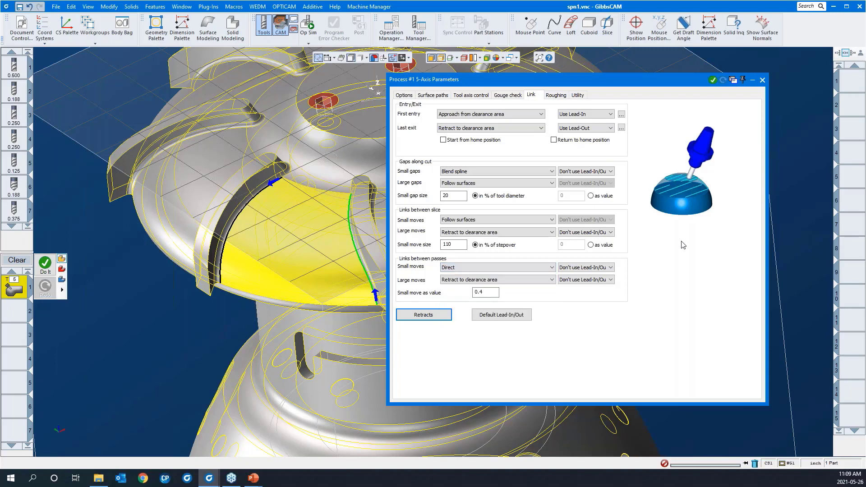
click(565, 97)
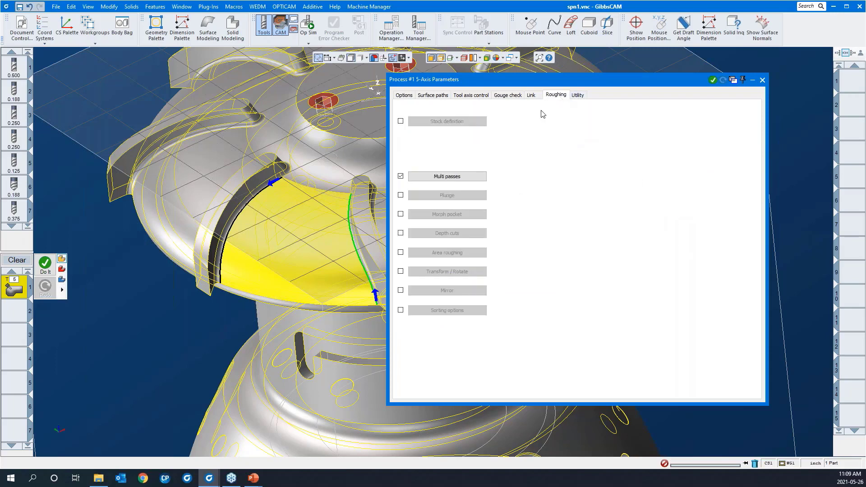
click(402, 177)
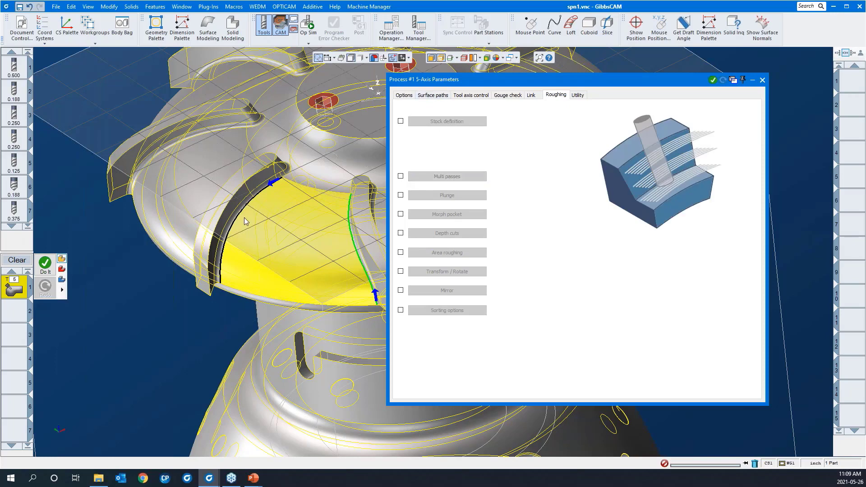
Review the surface path, tool axis control and gouge check settings of the process
click(432, 97)
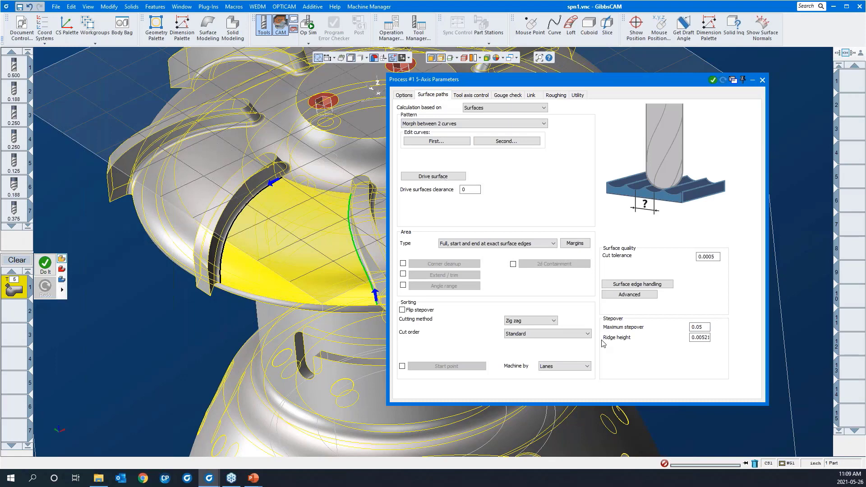
click(470, 96)
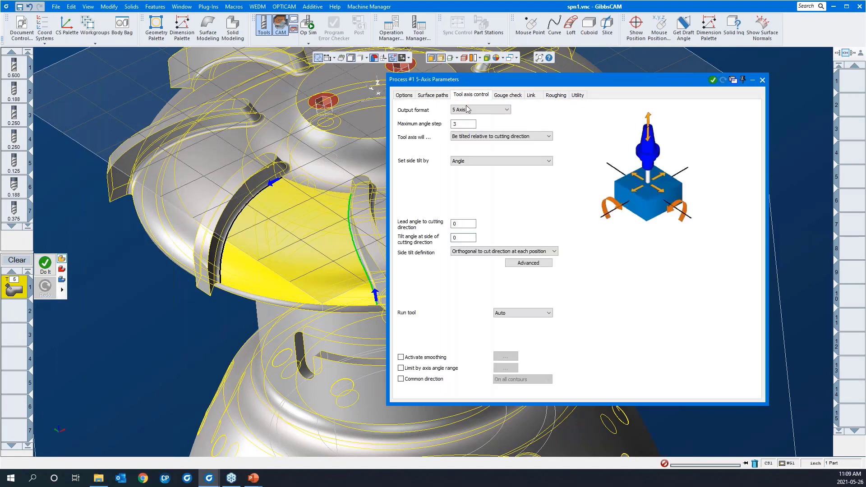
click(515, 98)
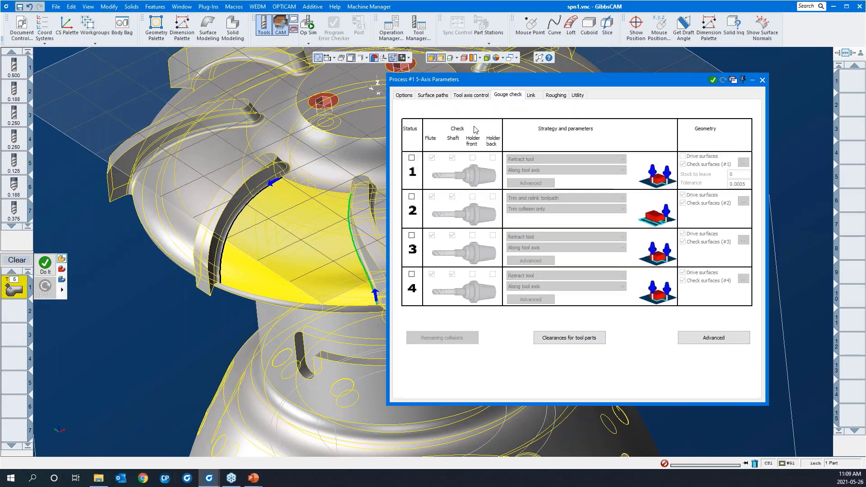
Set both small and large moves between slices to Follow surfaces in the link settings
click(532, 97)
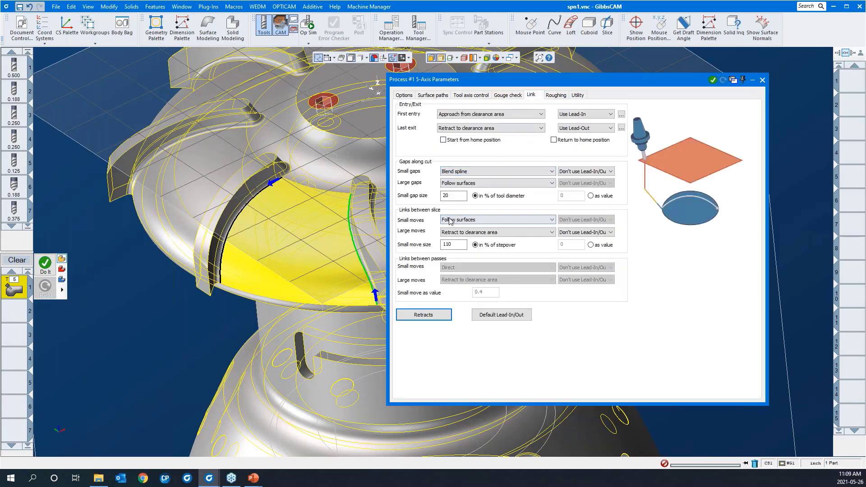
click(449, 220)
click(457, 234)
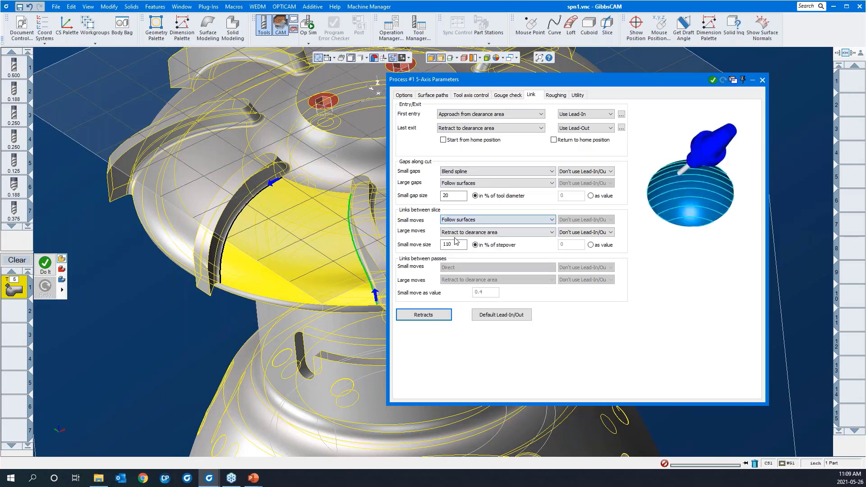
click(457, 232)
click(457, 246)
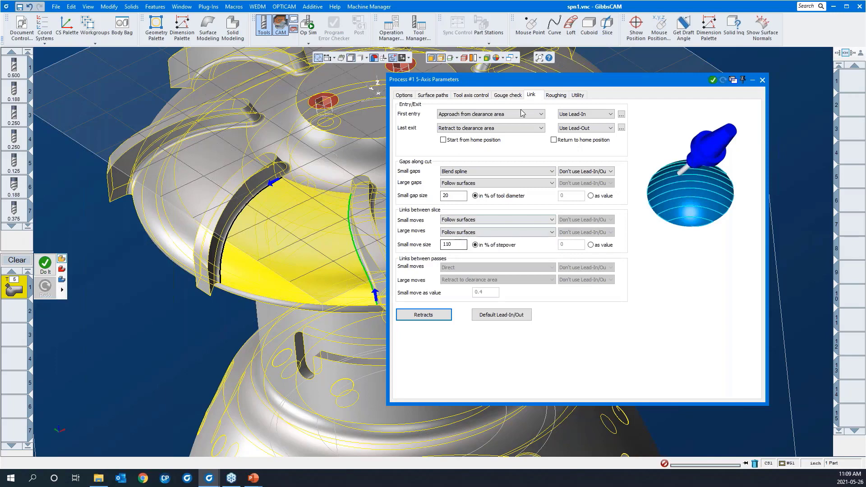
Collapse the parameters window and calculate the 5-axis toolpath, showing the detailed process progress list
double_click(523, 84)
right_click(681, 234)
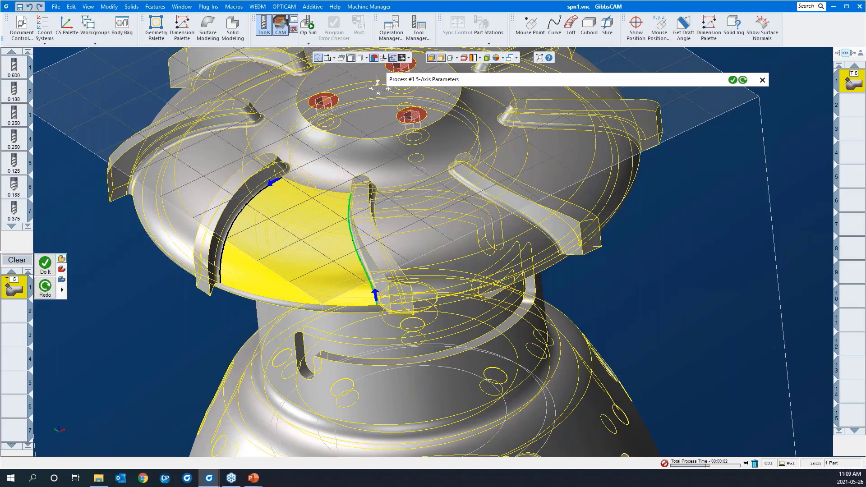
click(748, 465)
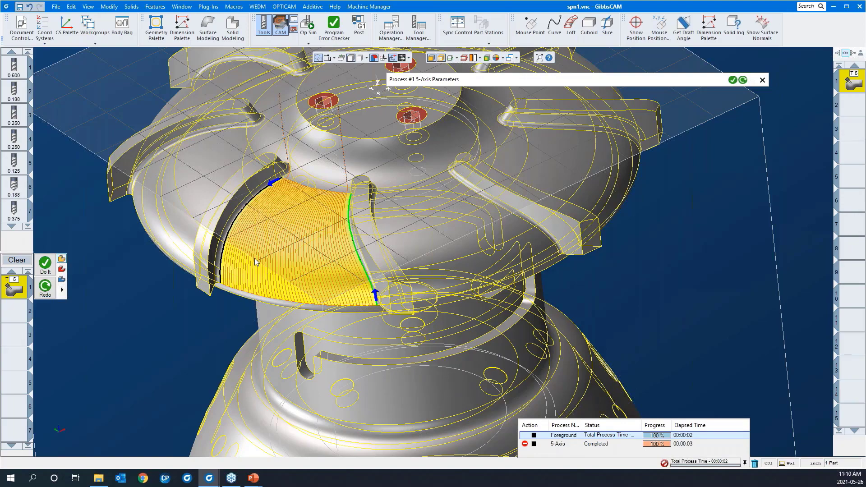
Examine the morphed toolpath passes on the floor surface between the two blades, from several angles and up close
middle_drag(255, 258, 333, 180)
scroll(333, 180, down, 1)
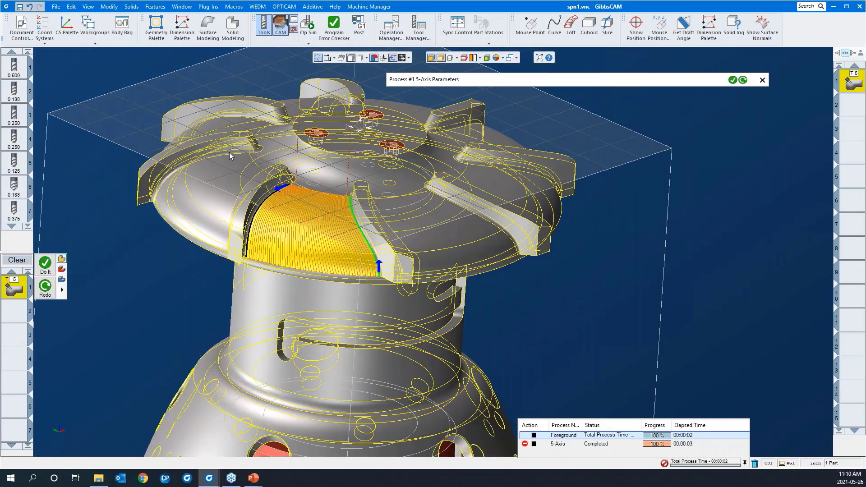
drag(229, 153, 418, 259)
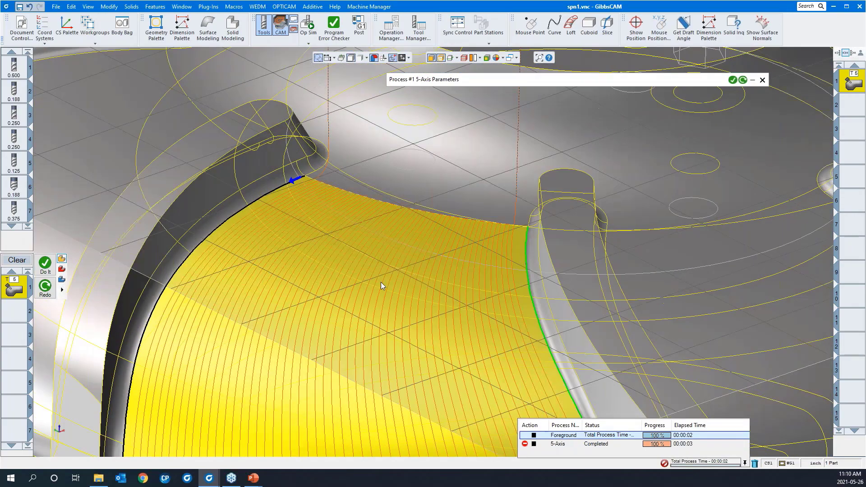
scroll(423, 332, down, 2)
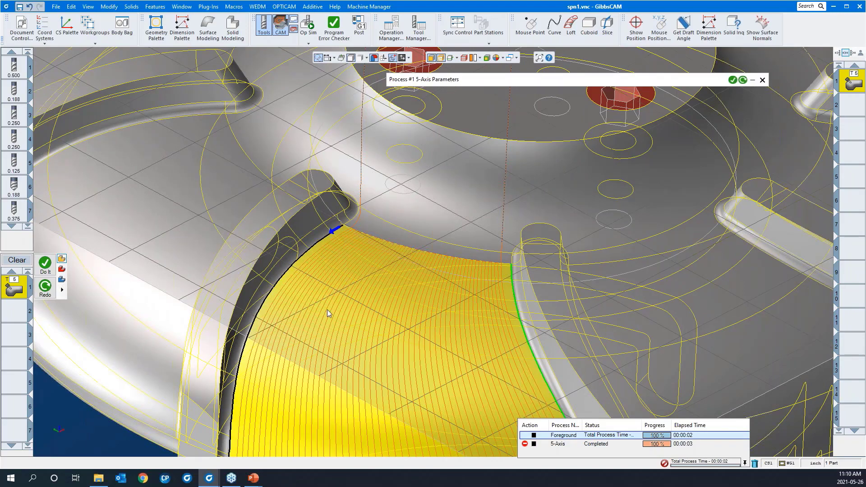
middle_drag(327, 309, 265, 265)
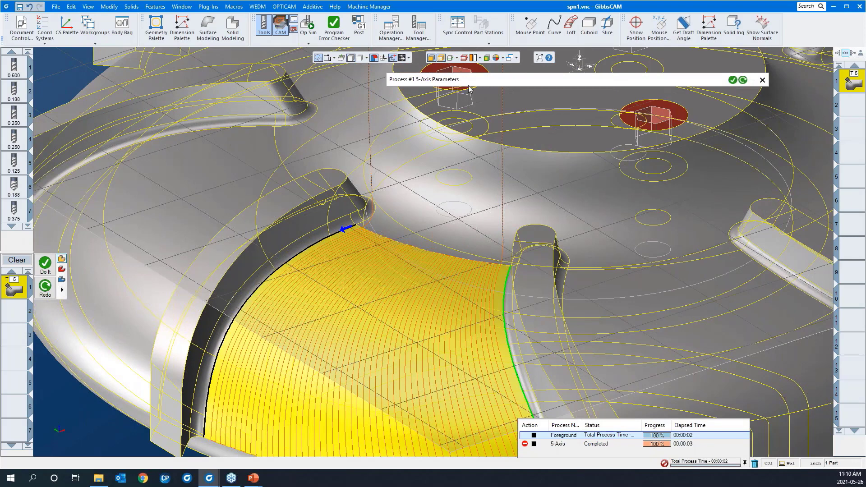
Set the default lead-in to a vertical tangent arc with width and length 0.15, and copy it to the lead-out
mouse_move(472, 80)
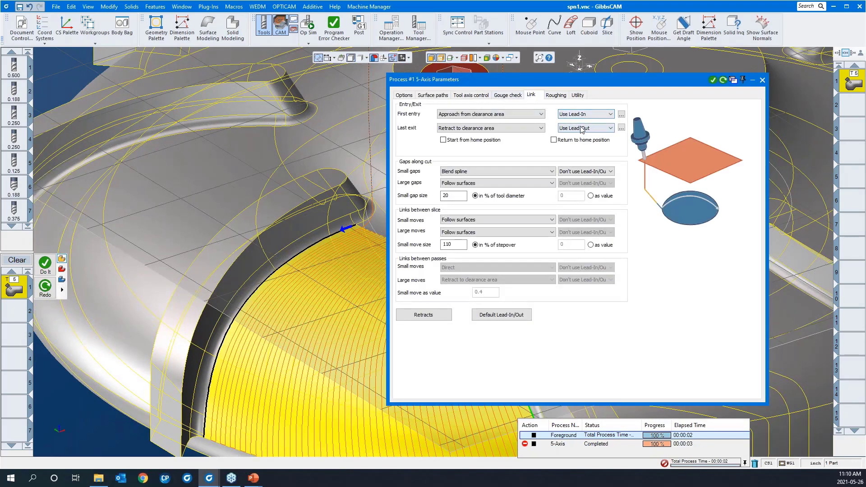
click(499, 318)
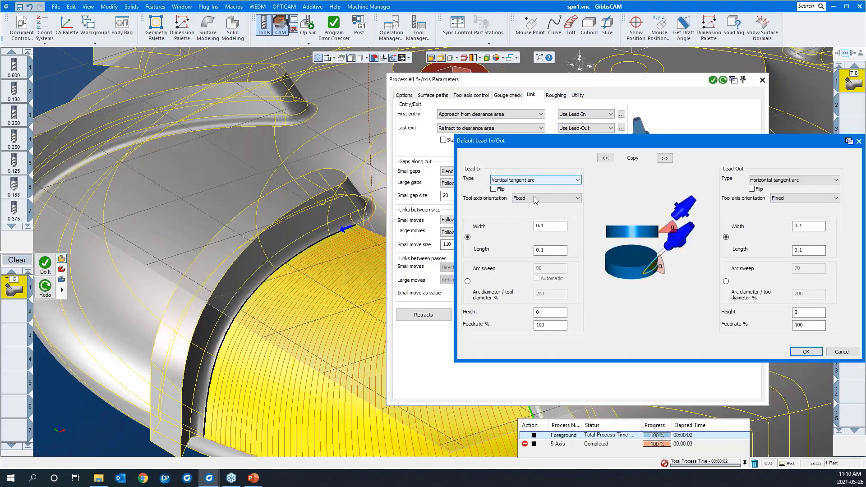
click(545, 225)
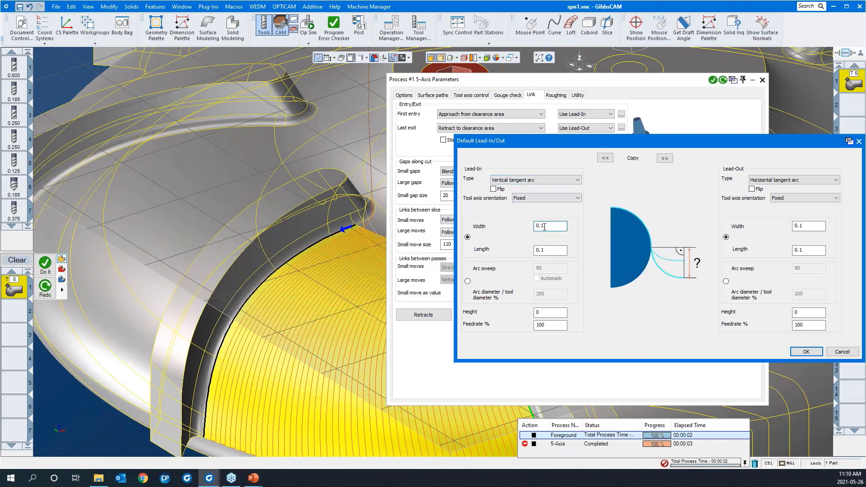
click(553, 249)
text(5)
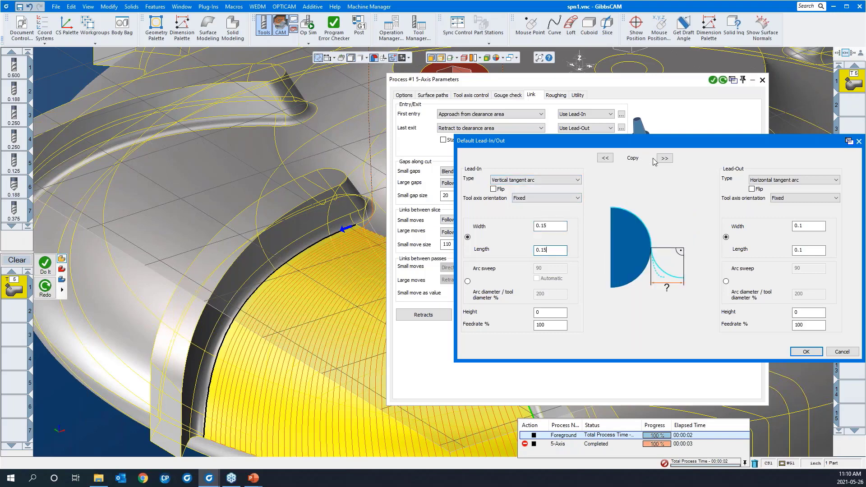
click(664, 158)
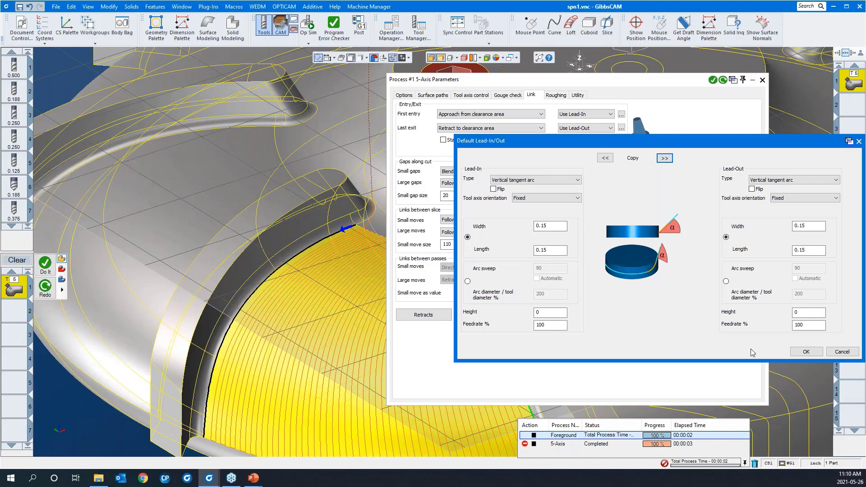
click(814, 354)
Recalculate the 5-axis toolpath with the updated lead-in and lead-out, and collapse the parameters window
click(723, 81)
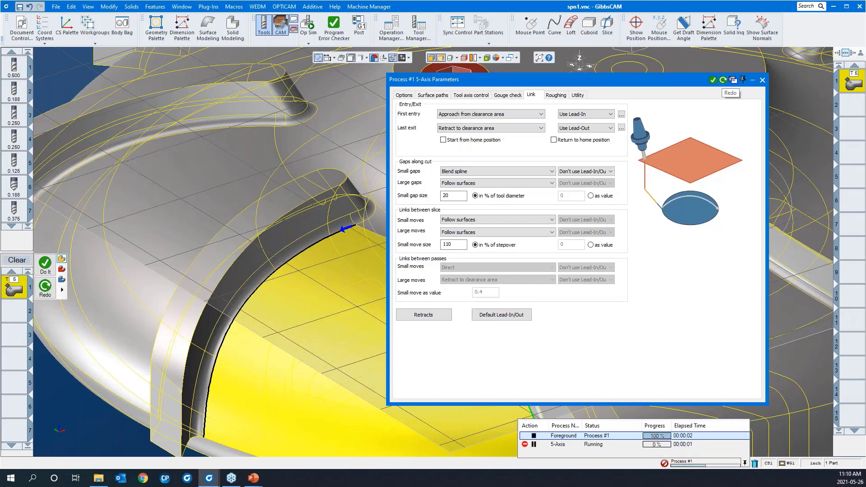
scroll(265, 281, down, 2)
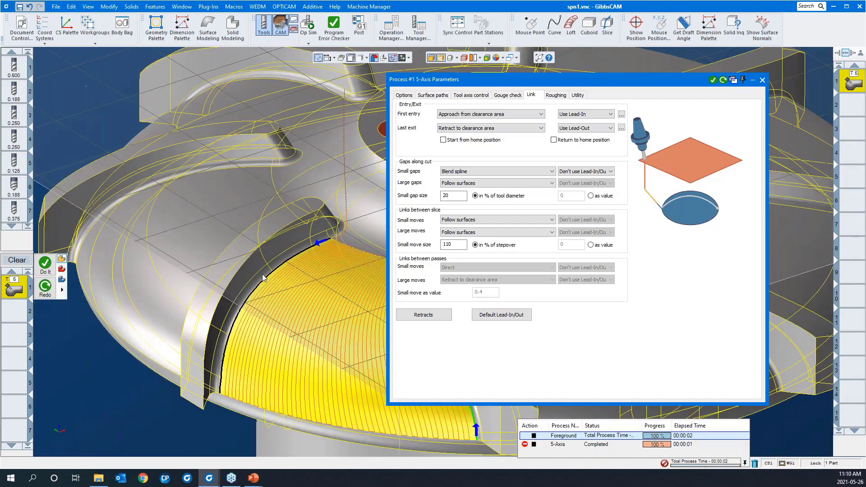
middle_drag(228, 446, 104, 386)
double_click(523, 84)
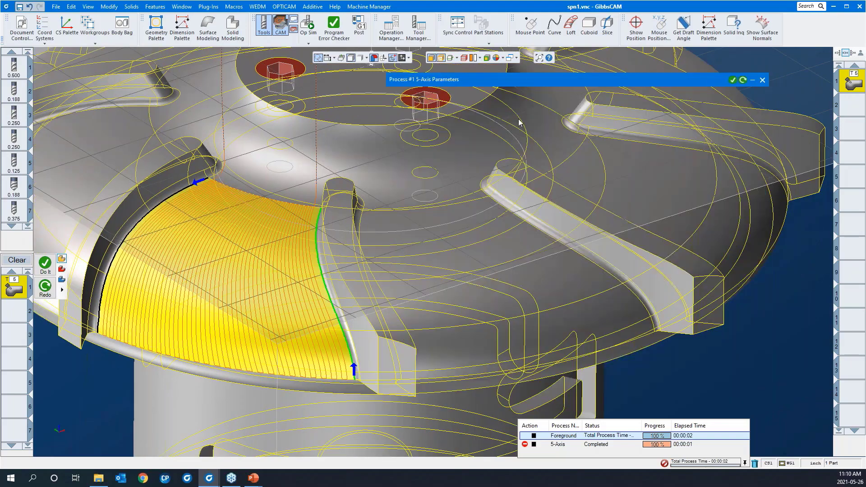
scroll(575, 262, down, 2)
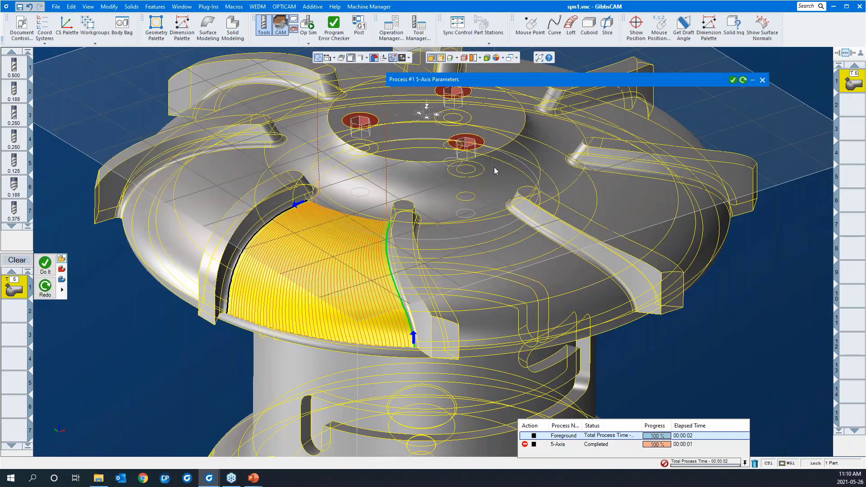
Run the Op Sim cutting simulation of the 5-axis process and watch the tool cut beside the first blade
click(308, 23)
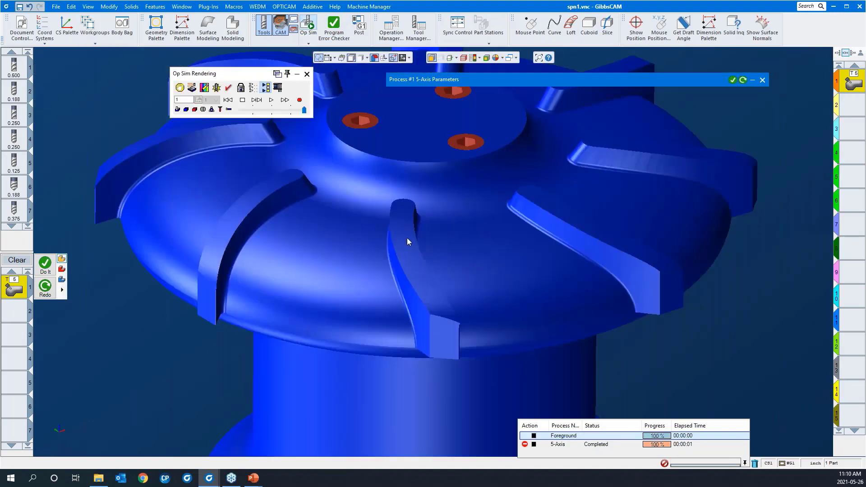
scroll(407, 242, down, 3)
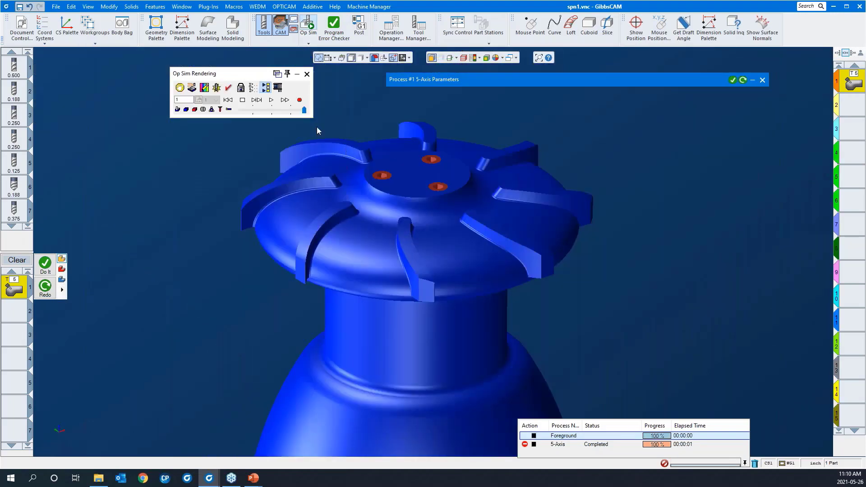
click(270, 100)
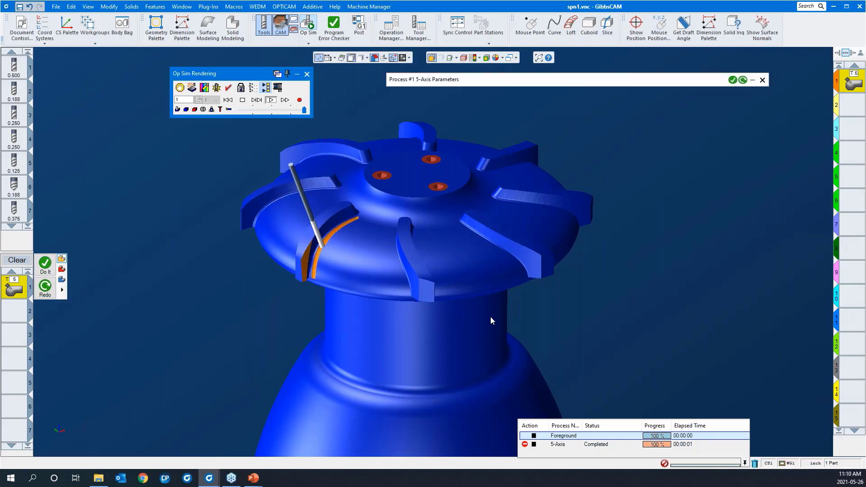
middle_drag(490, 315, 419, 333)
drag(437, 333, 273, 139)
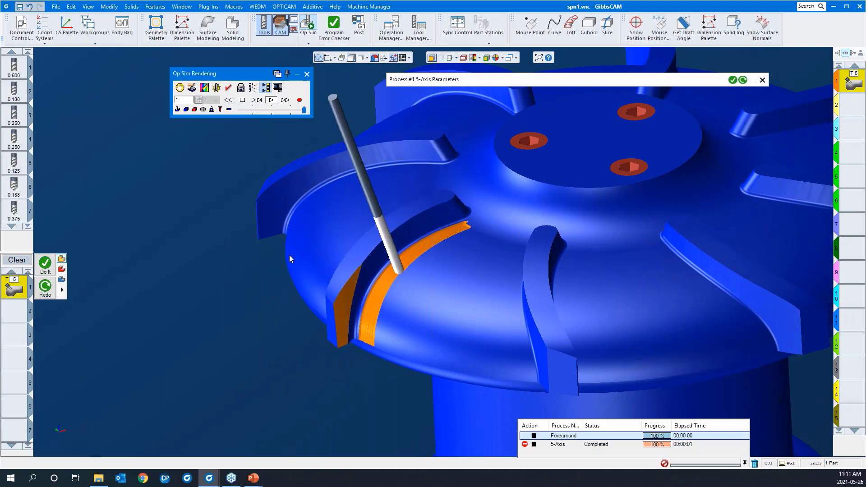
Examine the simulated cut on the floor between the two blades from several angles, and close the simulation
scroll(286, 255, down, 3)
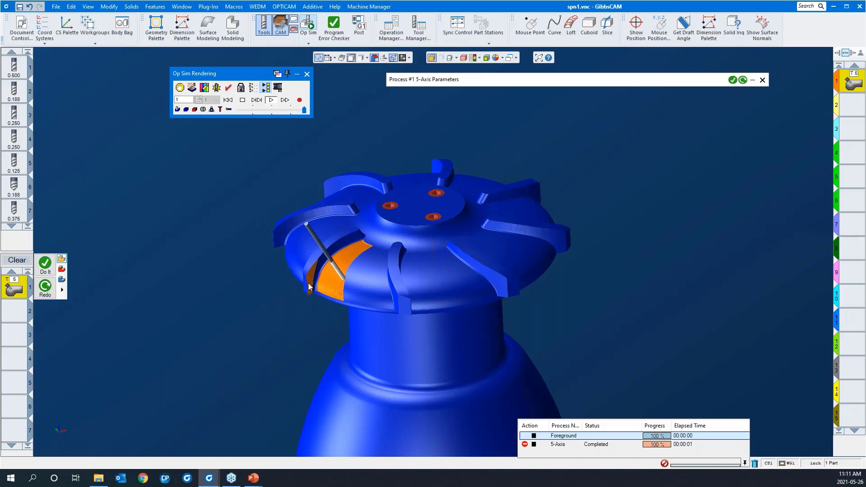
scroll(389, 307, up, 10)
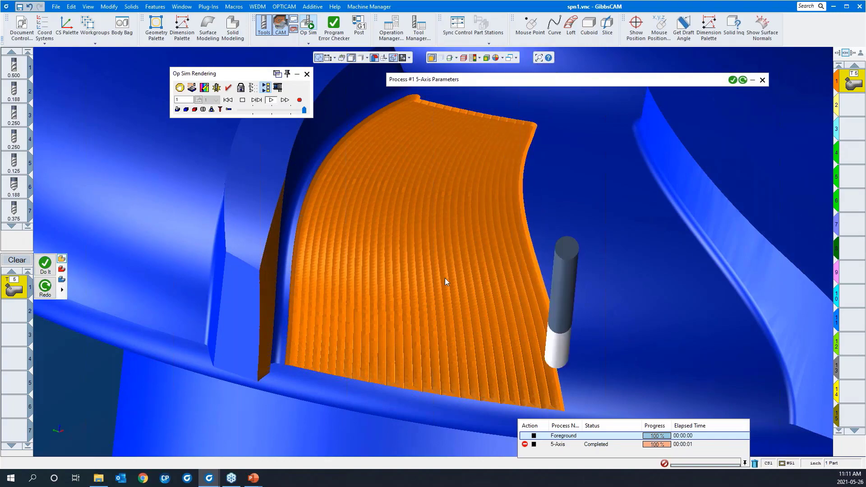
middle_drag(424, 285, 353, 293)
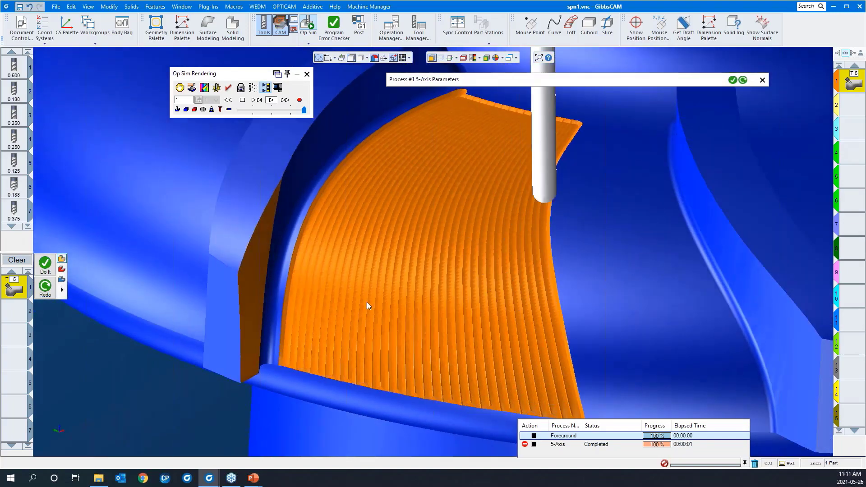
middle_drag(348, 249, 338, 236)
scroll(337, 233, down, 5)
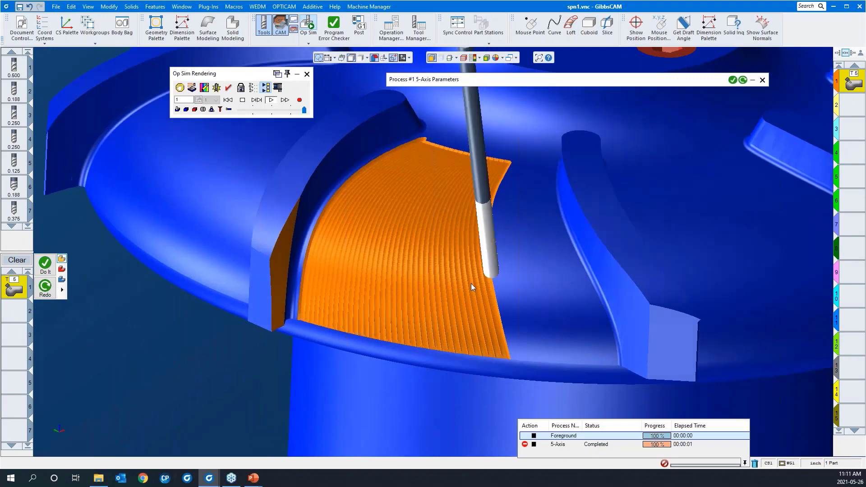
middle_drag(471, 284, 514, 270)
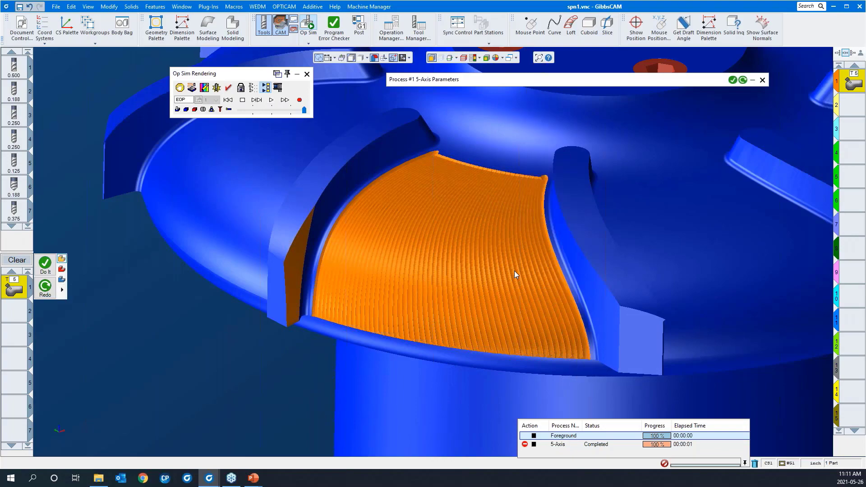
middle_drag(452, 313, 321, 250)
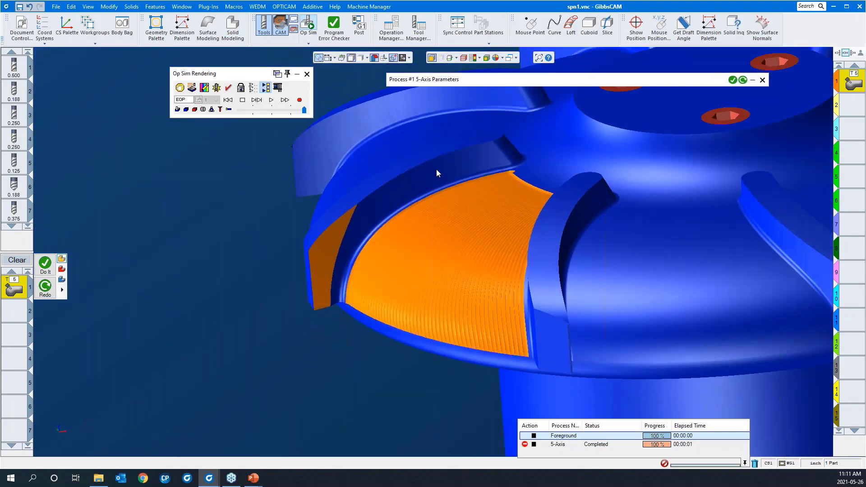
click(306, 74)
Inspect the toolpath along the blade edge and review the Retract tool strategy and direction options of the first gouge check
drag(275, 185, 449, 321)
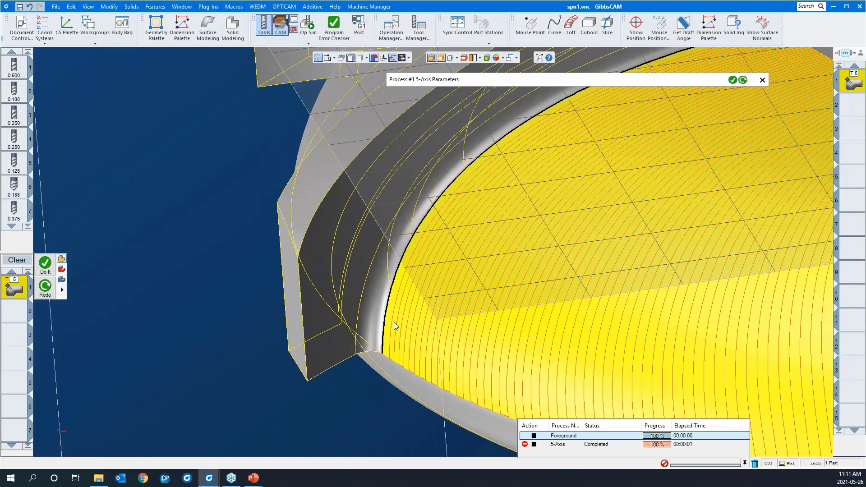
scroll(325, 349, down, 3)
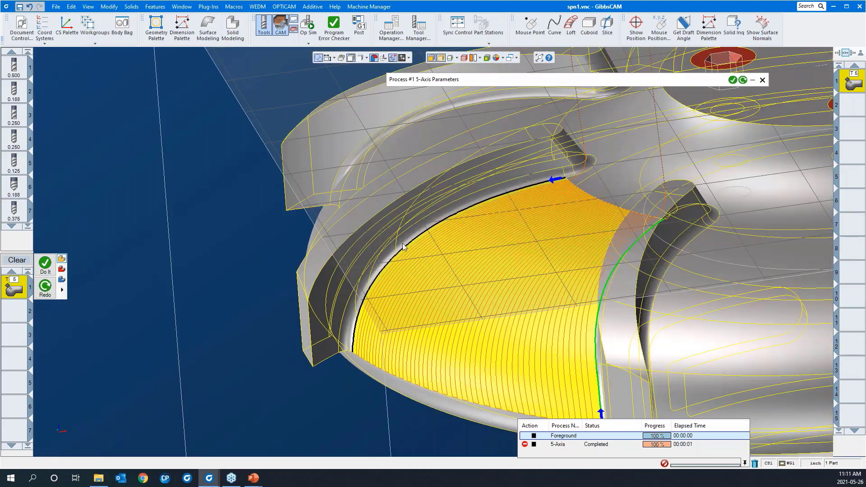
click(467, 83)
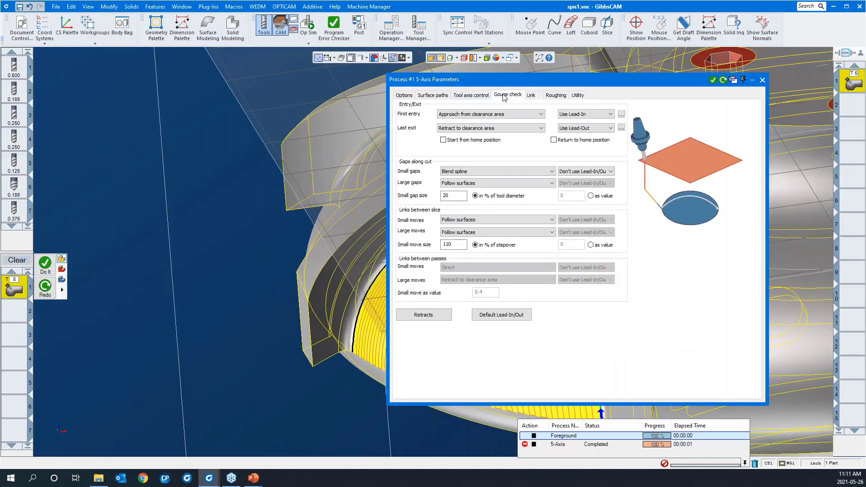
click(504, 96)
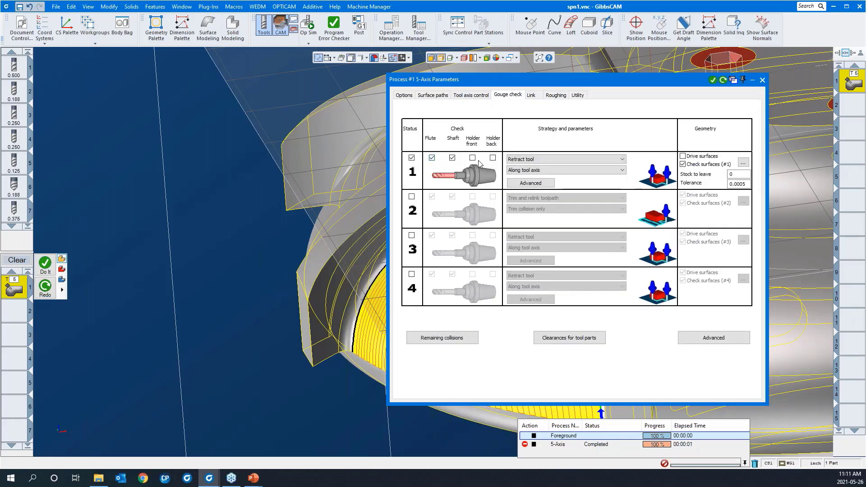
click(544, 159)
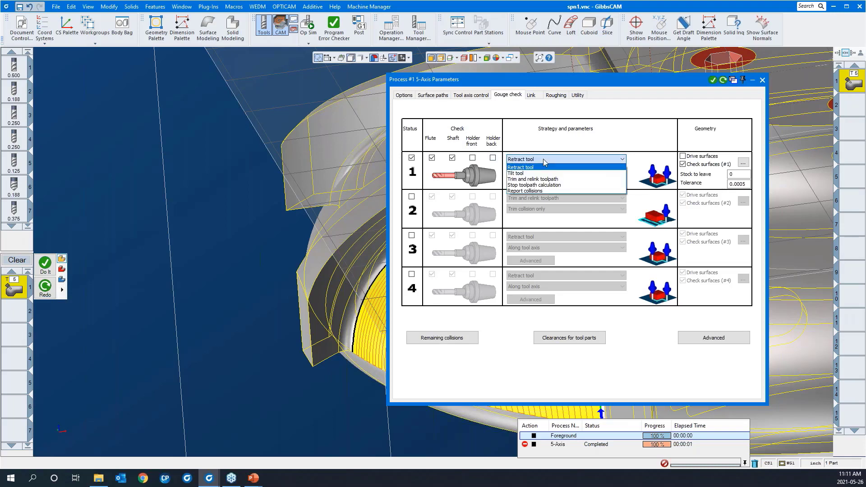
click(534, 168)
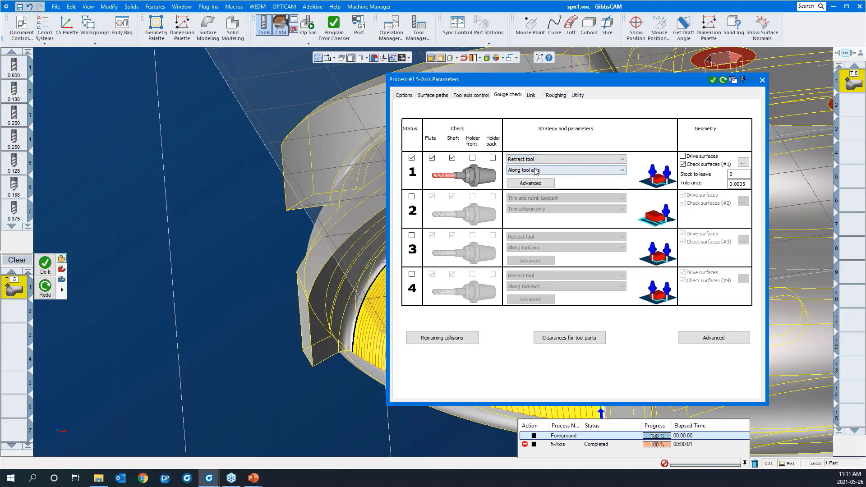
click(533, 171)
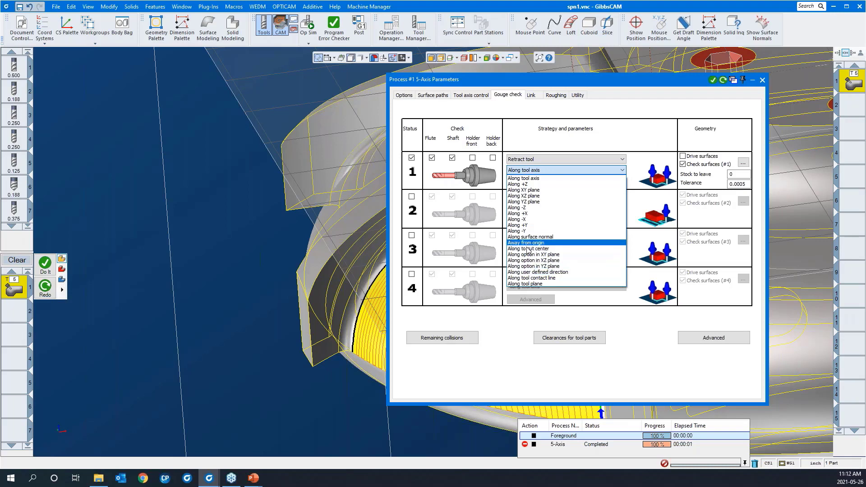
click(525, 158)
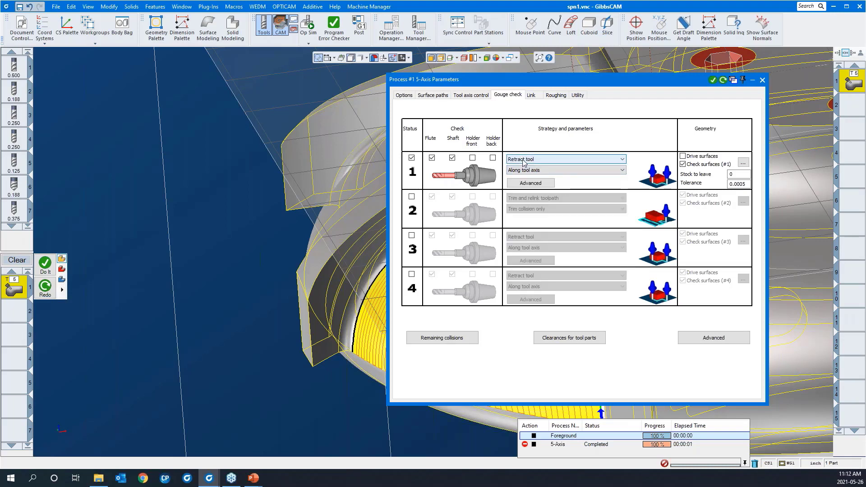
Set the first gouge check's strategy to Tilt tool with Use side tilt angle, and accept its tilt angle parameters
click(524, 160)
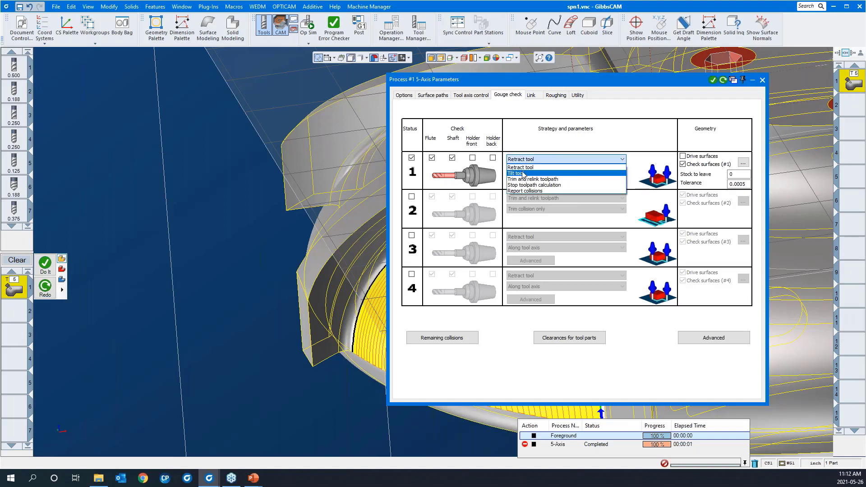
click(523, 174)
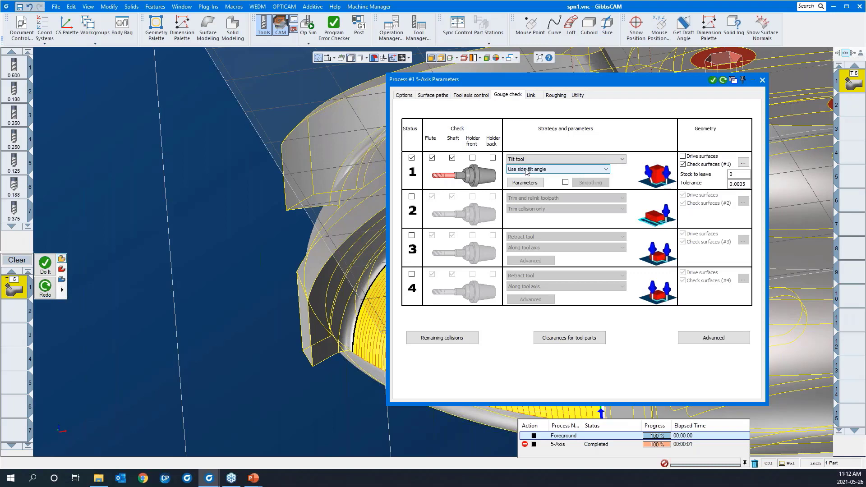
click(526, 170)
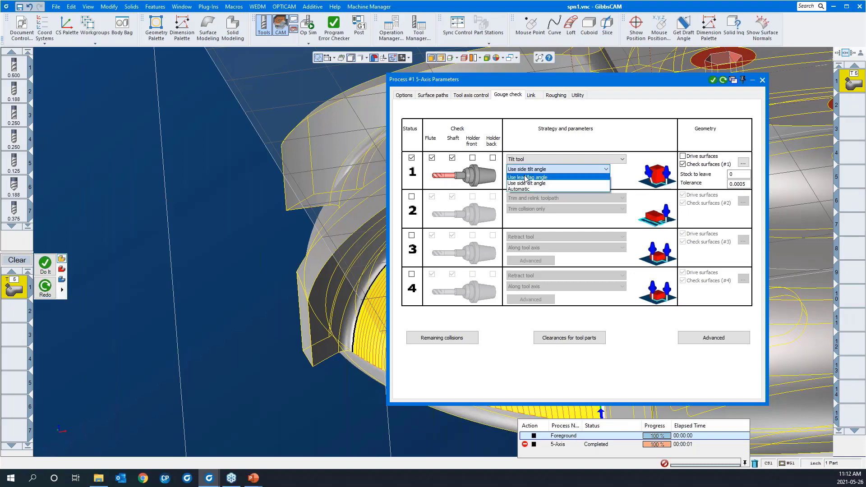
click(526, 177)
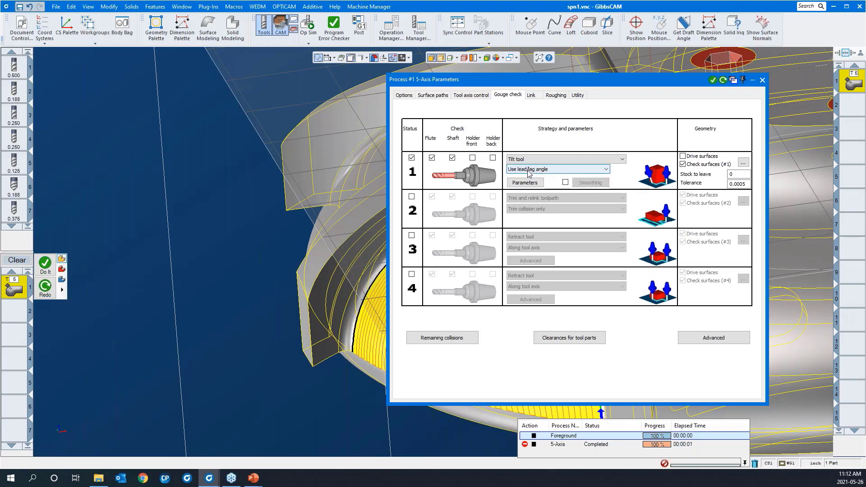
click(529, 173)
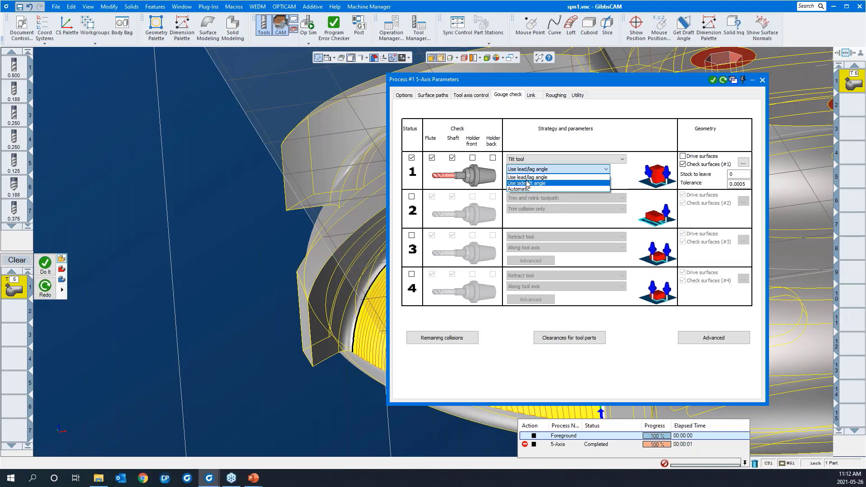
click(528, 183)
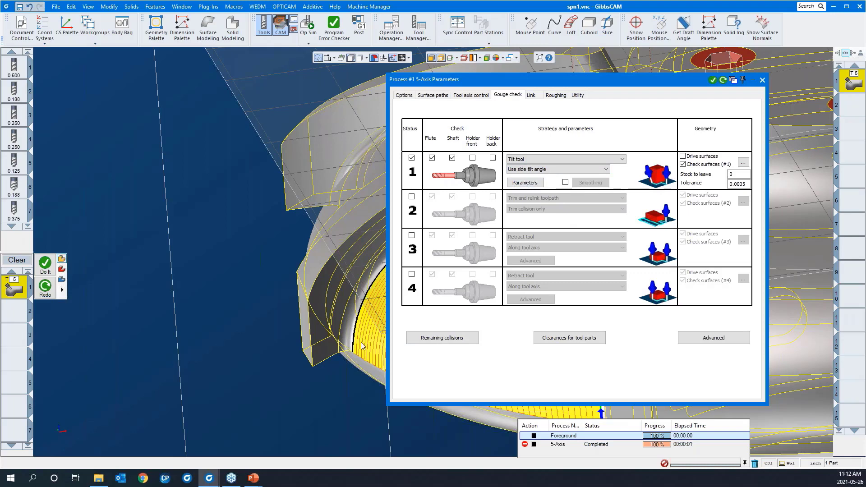
click(525, 182)
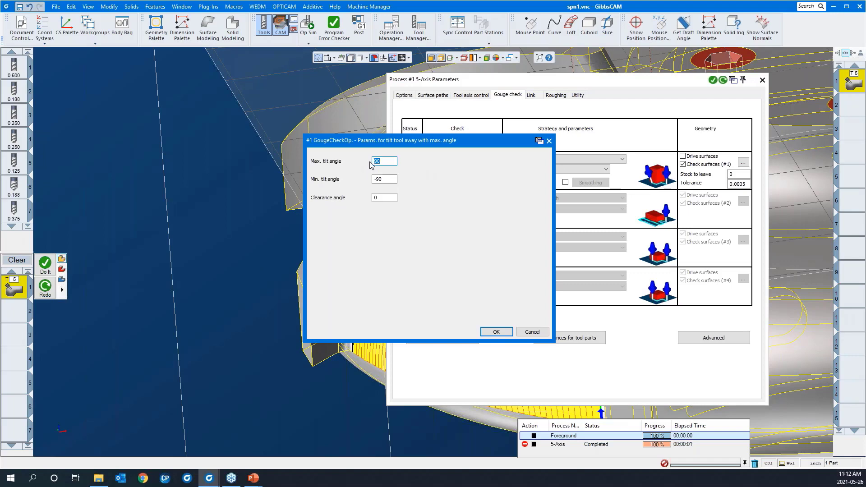
click(495, 332)
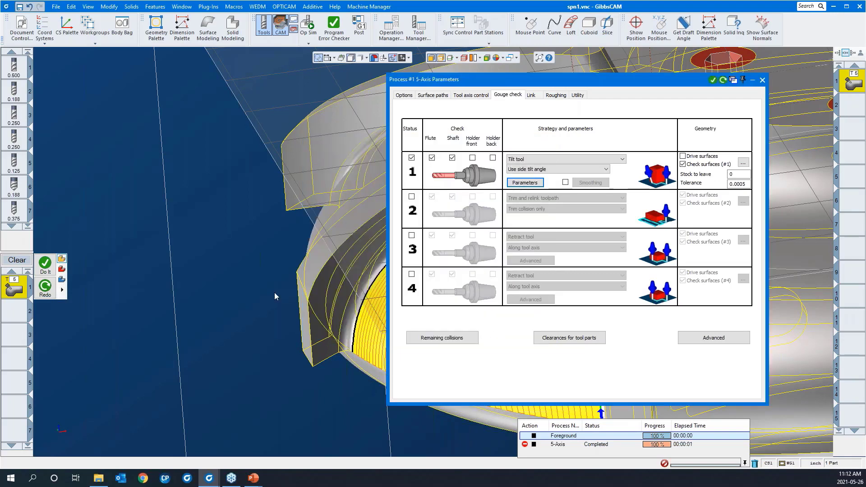
Assign the inner side face of the first blade as the check surface of the first gouge check
middle_drag(250, 298, 163, 252)
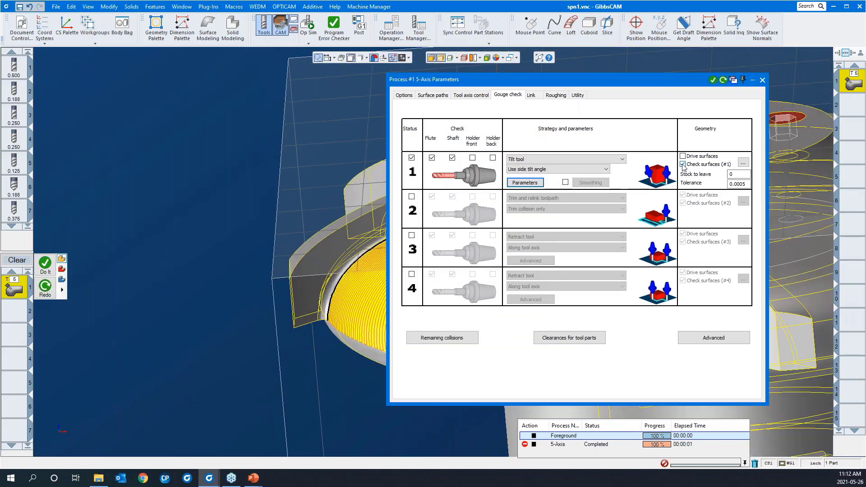
click(743, 162)
click(308, 298)
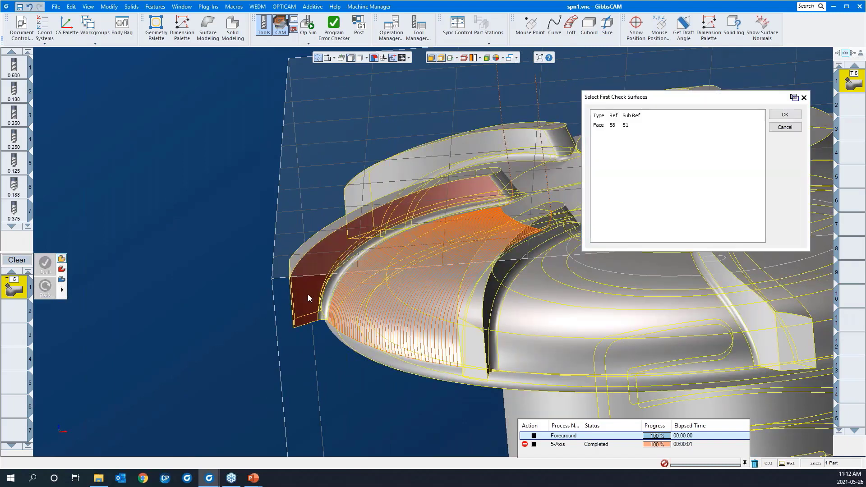
click(784, 115)
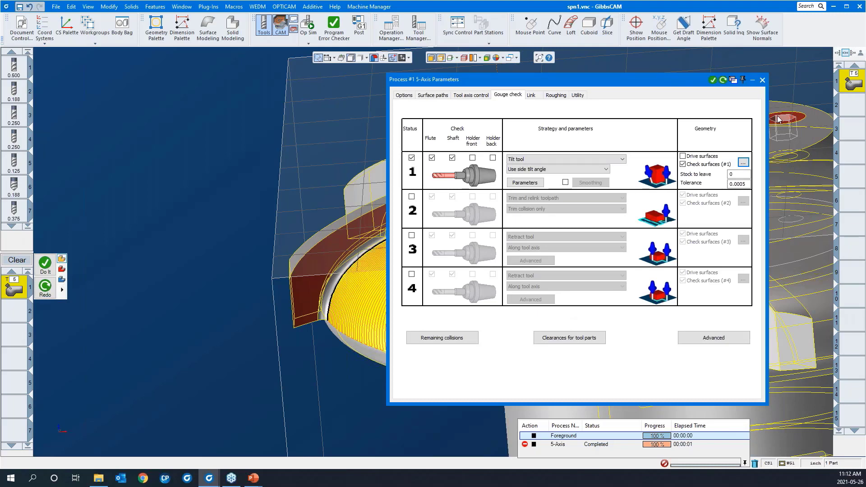
Set the first gouge check's stock to leave to .05 and recalculate the 5-axis toolpath
double_click(738, 175)
text(.05)
double_click(654, 78)
right_click(206, 147)
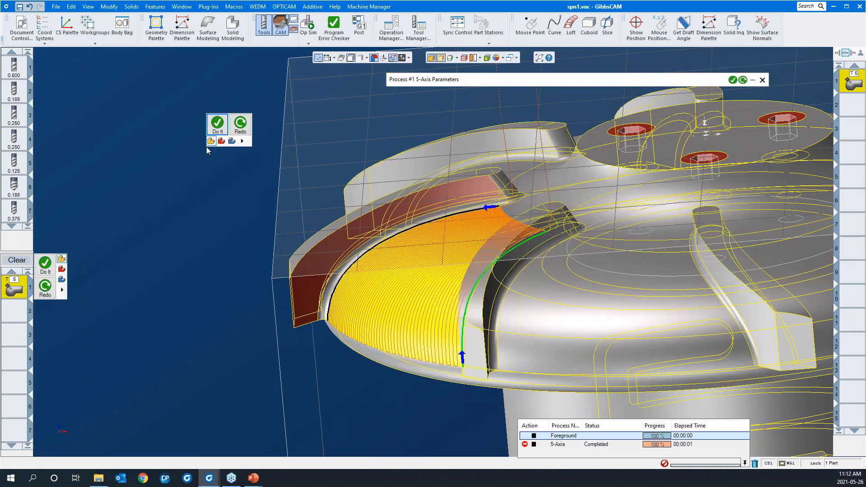
click(238, 129)
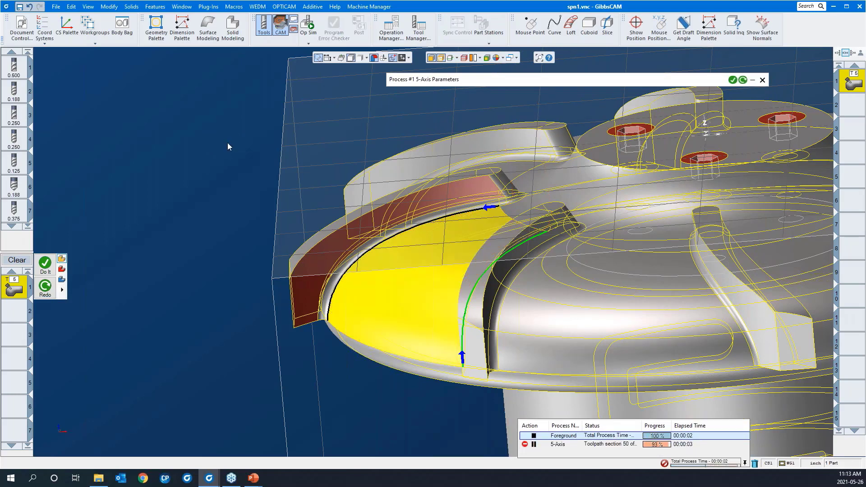
Inspect the recalculated toolpath beside the blade, and run its Op Sim cutting simulation at reduced speed
middle_drag(231, 191, 292, 281)
drag(292, 280, 388, 385)
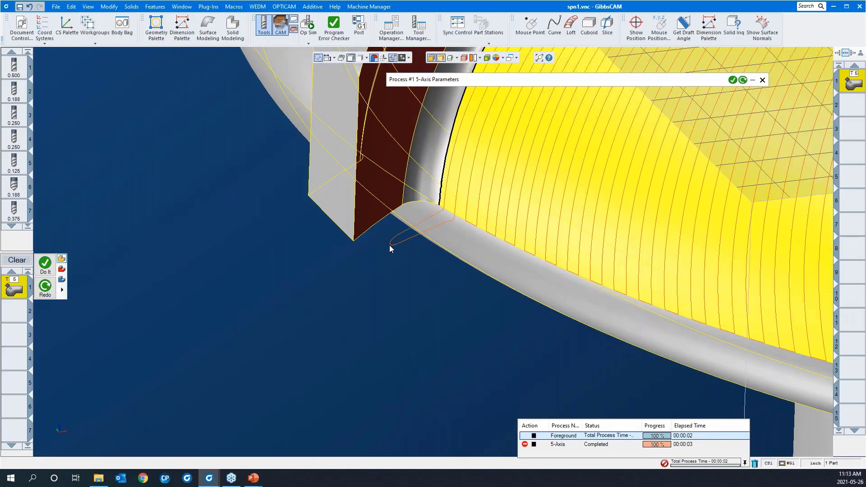
scroll(235, 253, down, 2)
scroll(235, 255, down, 3)
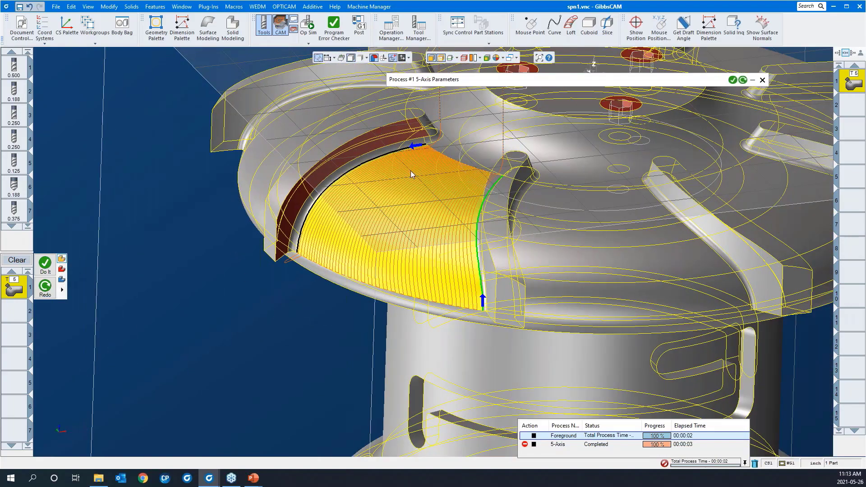
click(309, 25)
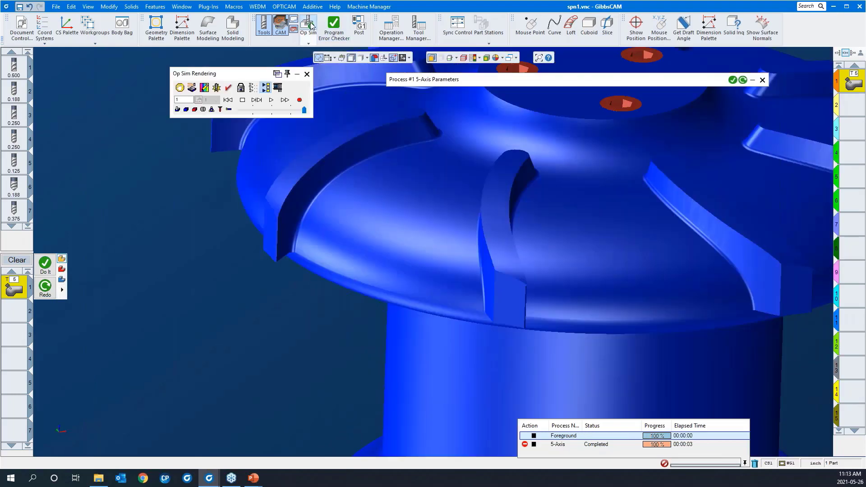
click(271, 110)
click(271, 99)
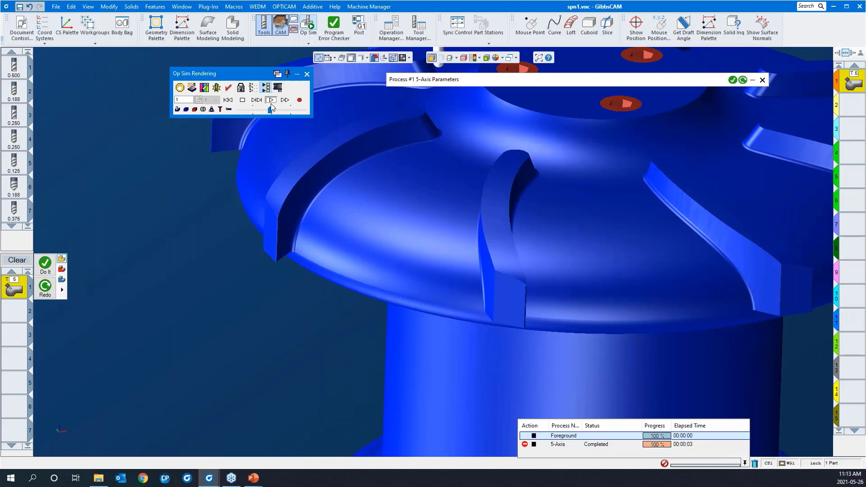
middle_drag(404, 252, 569, 168)
middle_drag(353, 202, 201, 193)
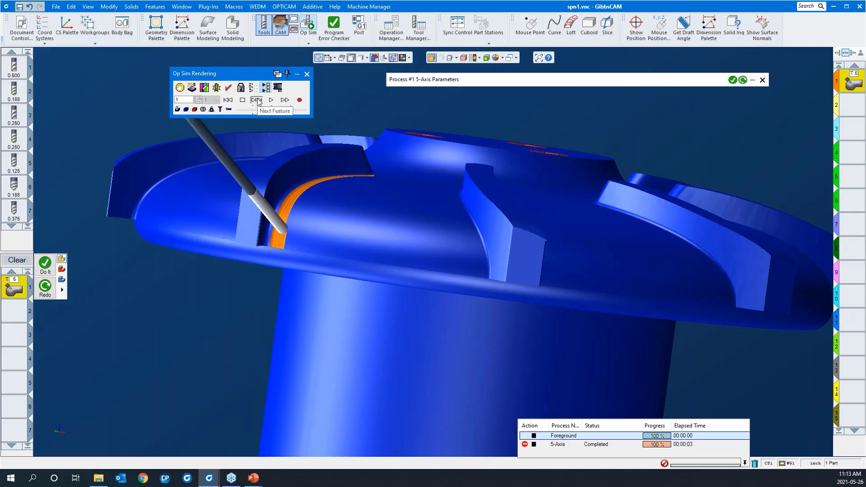
Show the tool holder, watch the simulation at a higher speed, and close Op Sim
click(229, 111)
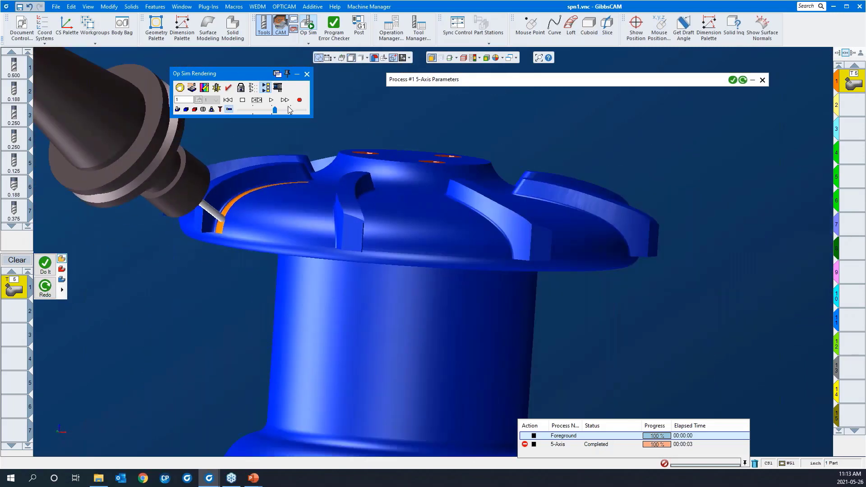
drag(289, 109, 299, 111)
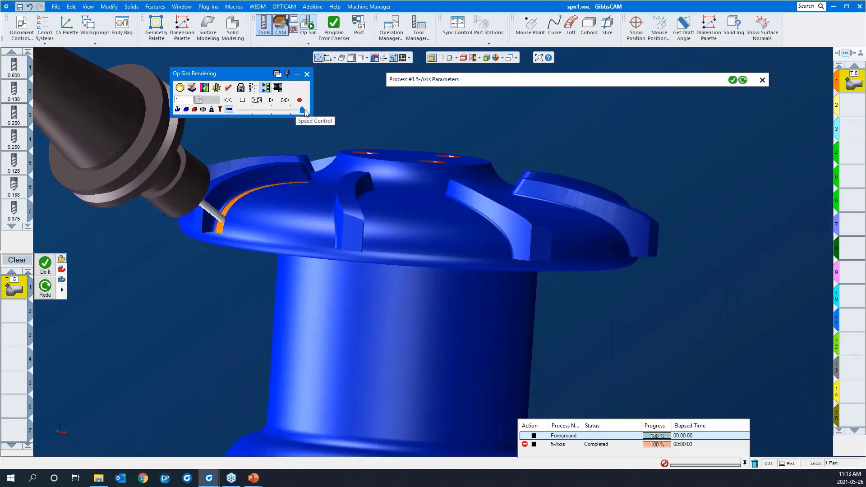
click(271, 100)
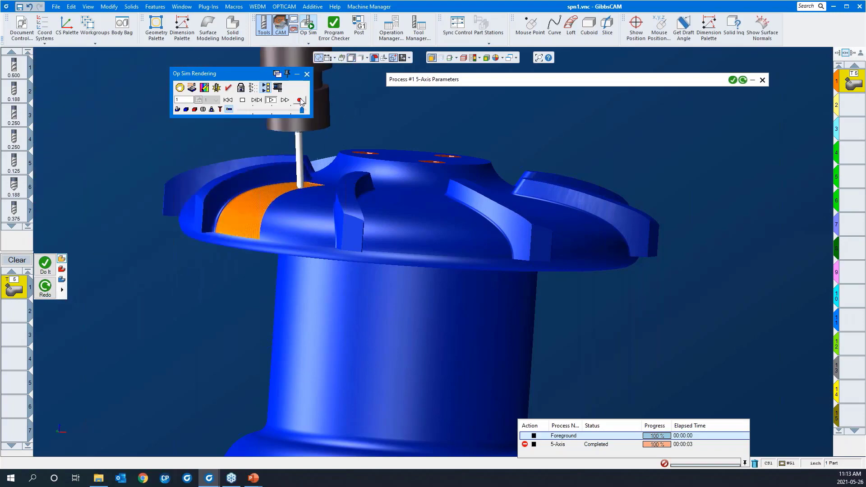
click(307, 73)
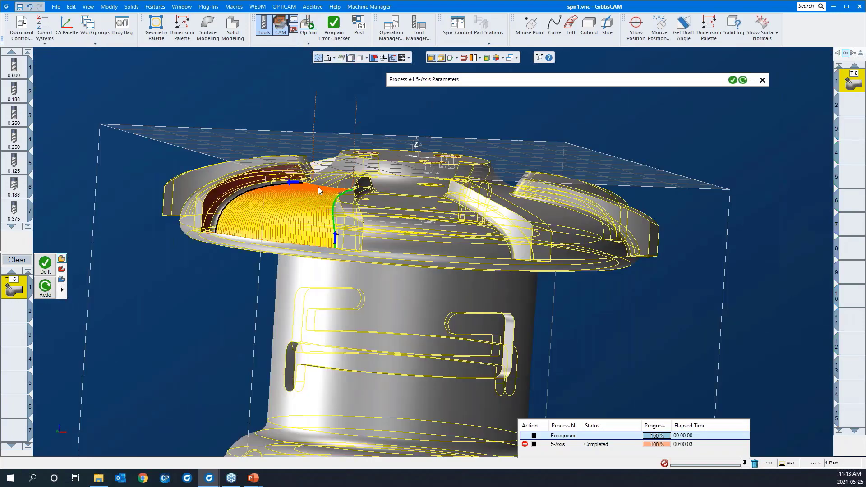
Deselect the machined geometry and clear the finished 5-axis process from the process list
middle_drag(318, 187, 347, 302)
scroll(348, 304, down, 2)
drag(516, 339, 174, 134)
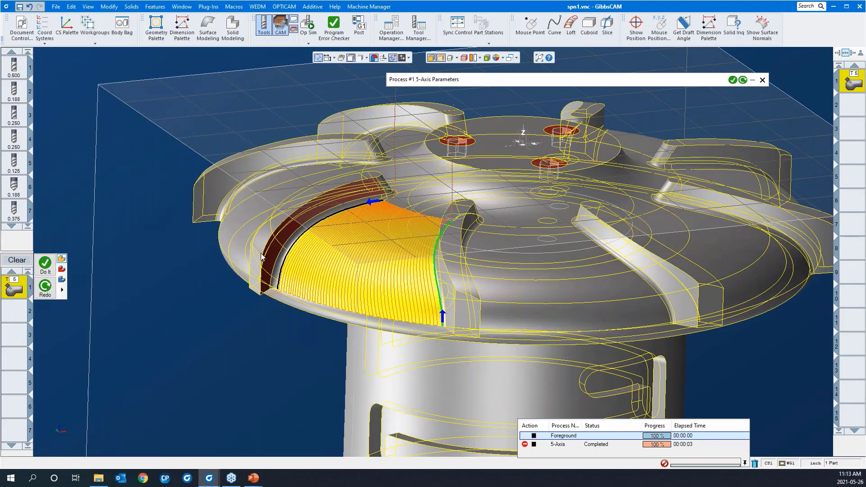
click(281, 33)
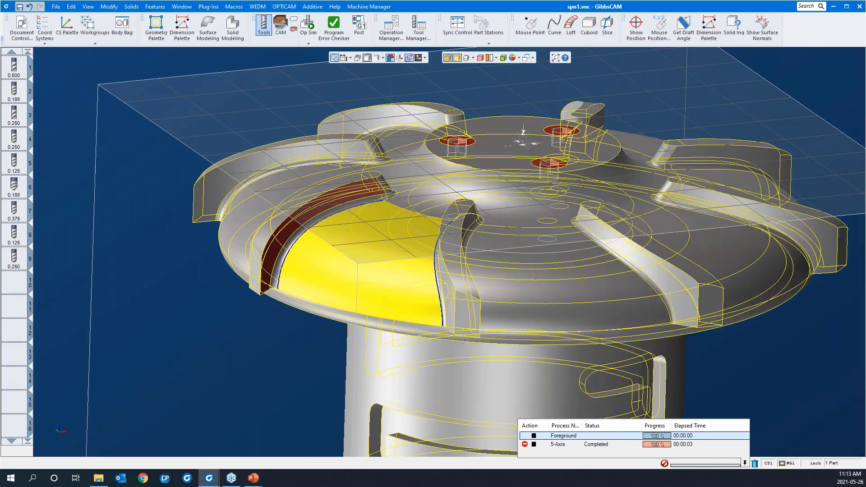
click(281, 30)
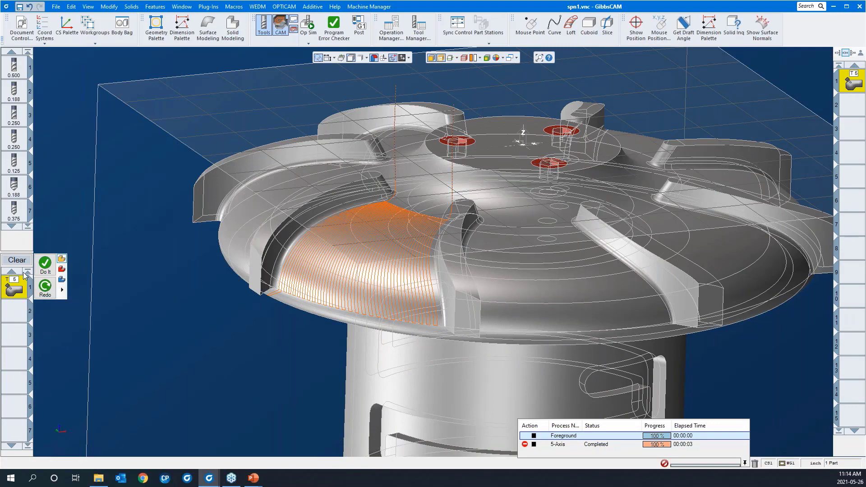
click(17, 259)
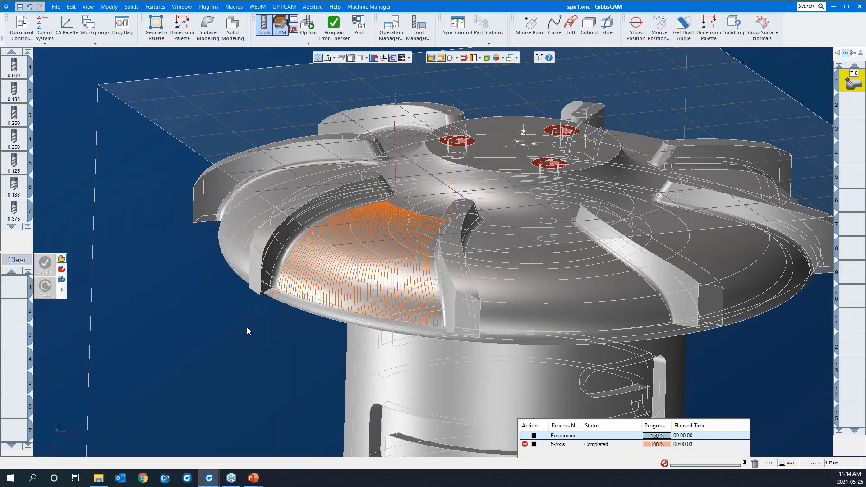
Hide the solid's edge lines and make the empty second operation position current
middle_drag(247, 329, 248, 307)
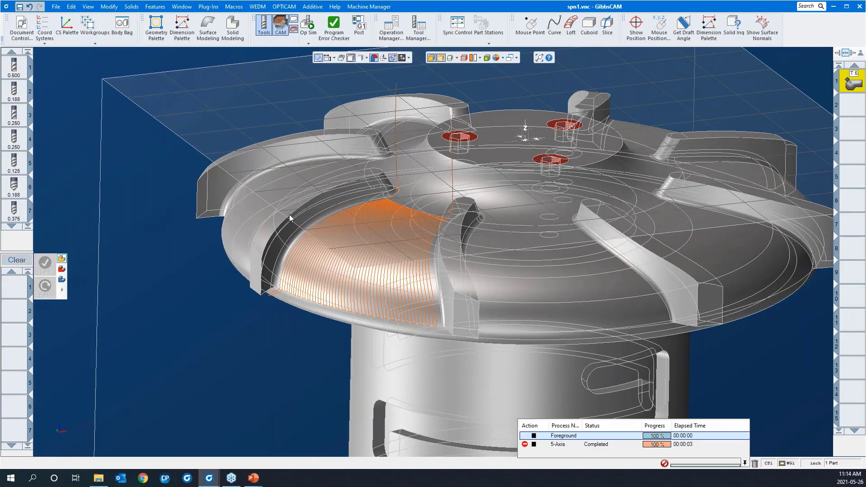
click(440, 59)
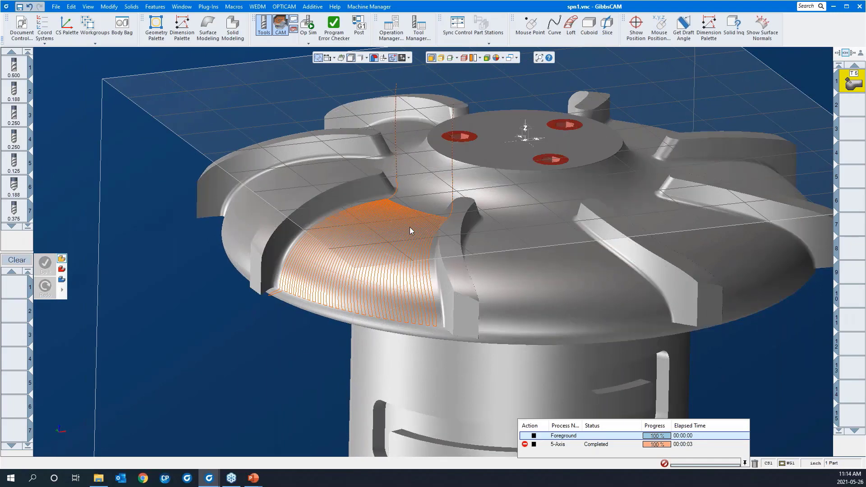
click(848, 113)
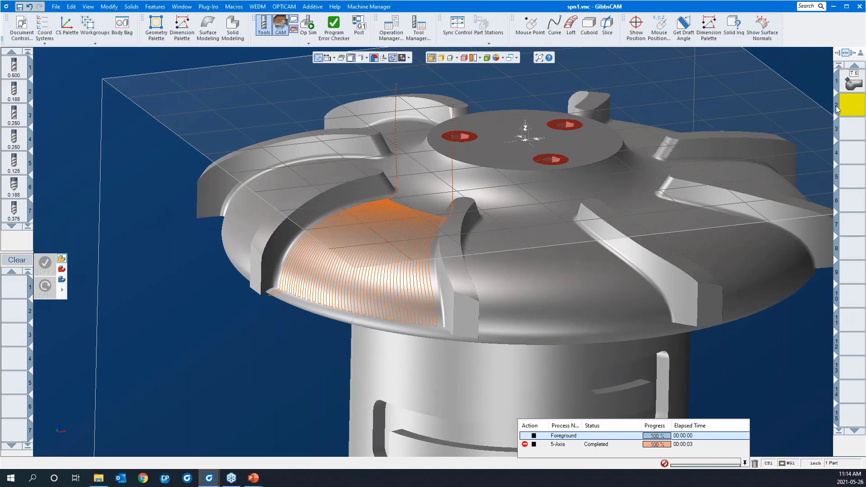
click(442, 59)
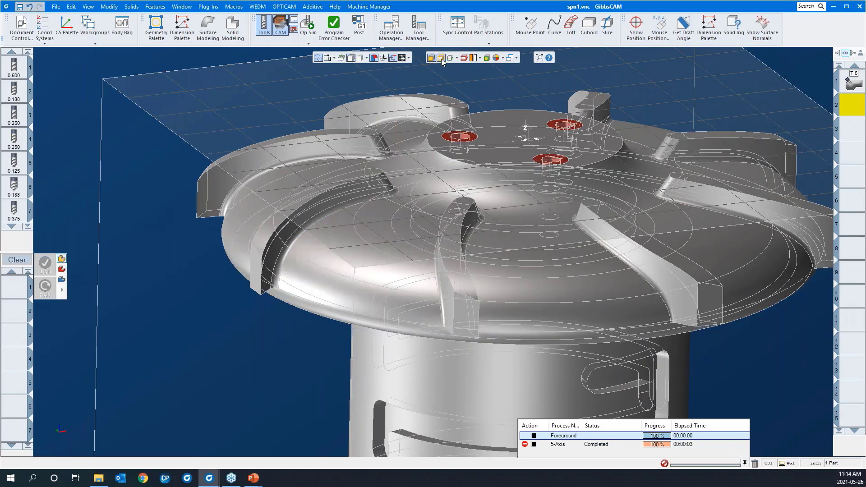
click(441, 58)
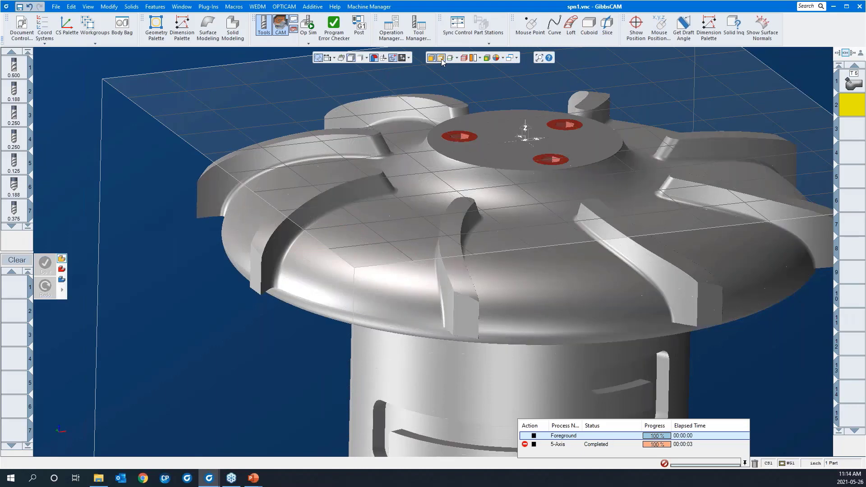
middle_drag(401, 261, 401, 280)
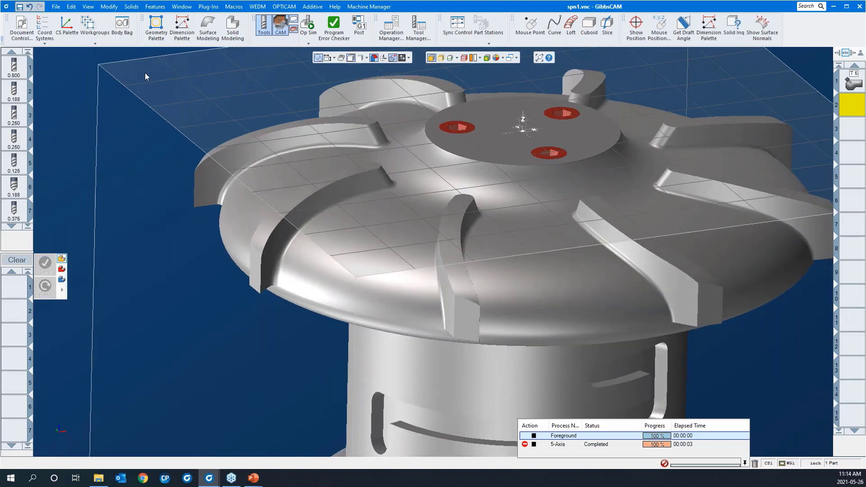
Make the swarf blade workgroup current to show its blade curves, and close the workgroup list
click(94, 25)
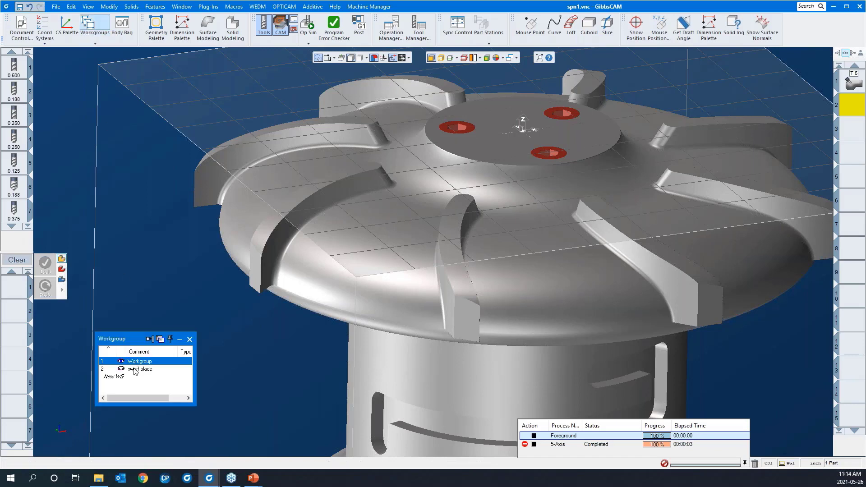
click(137, 369)
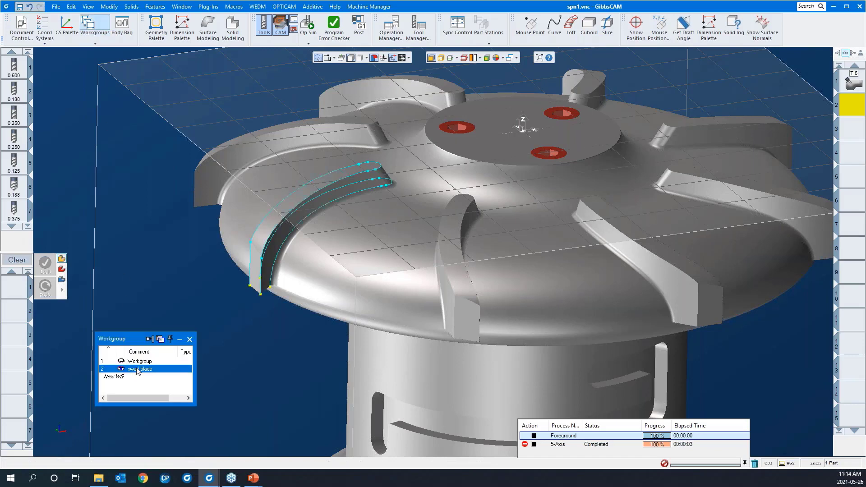
click(190, 339)
Create a new 5-Axis process in the first process position using the 0.125 ball endmill
scroll(207, 344, down, 2)
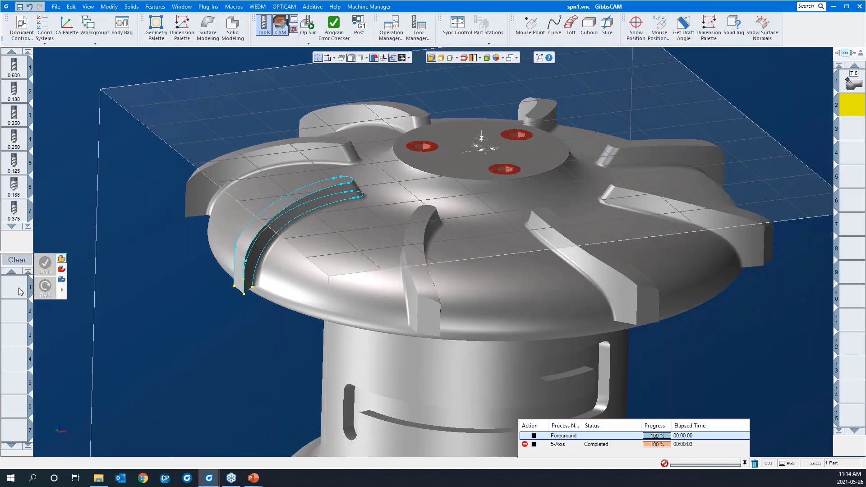
double_click(20, 290)
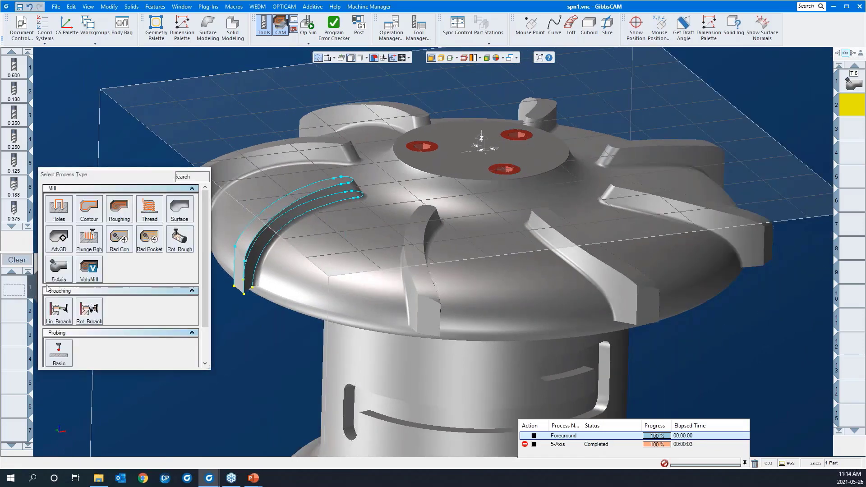
click(60, 269)
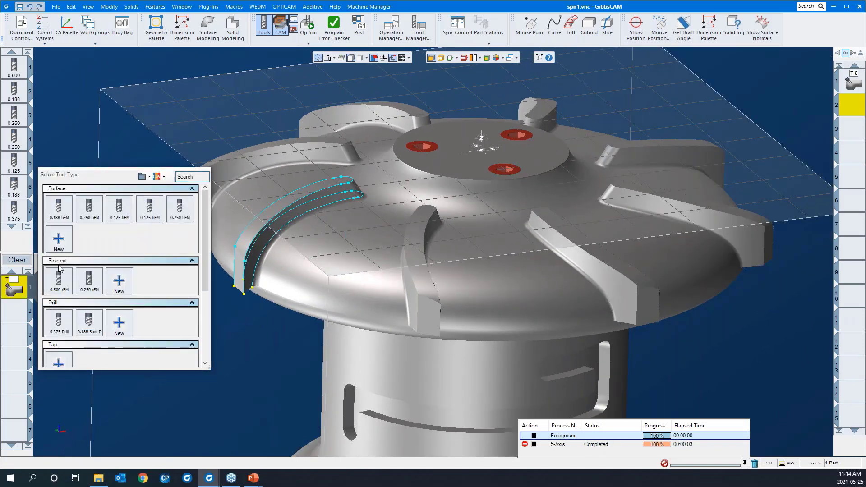
mouse_move(88, 213)
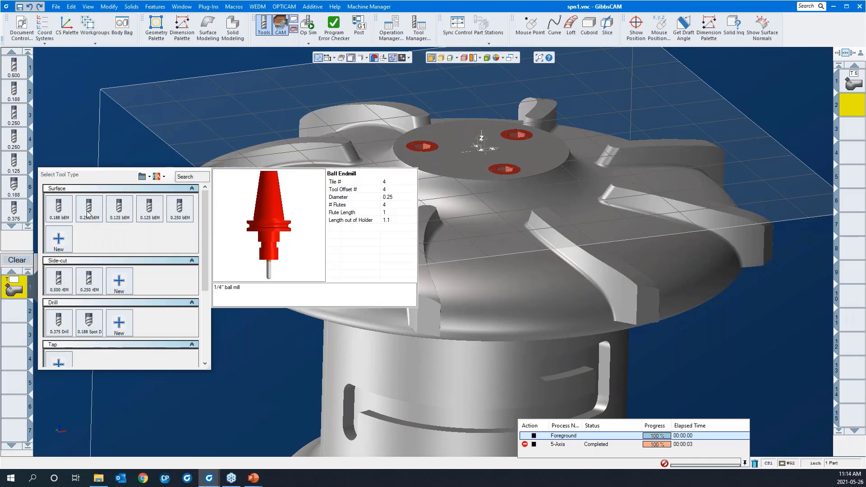
mouse_move(122, 215)
click(122, 215)
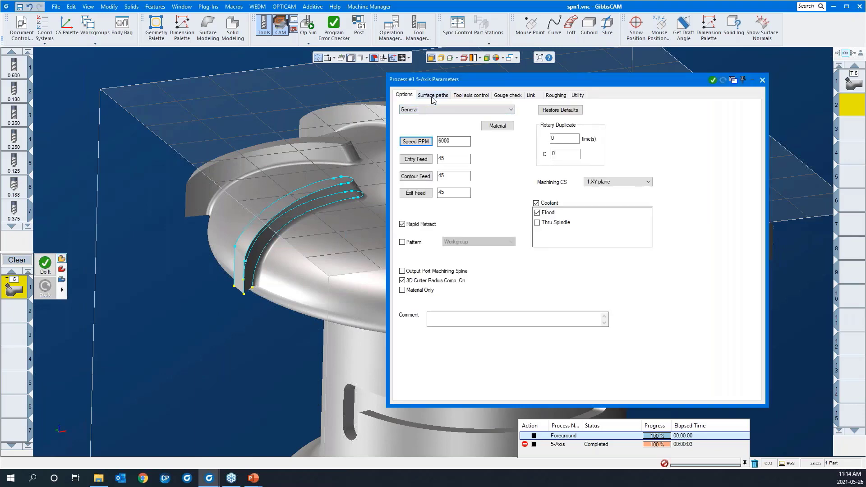
Turn off 3D cutter radius compensation and base the surface path calculation on Swarf machining
click(455, 285)
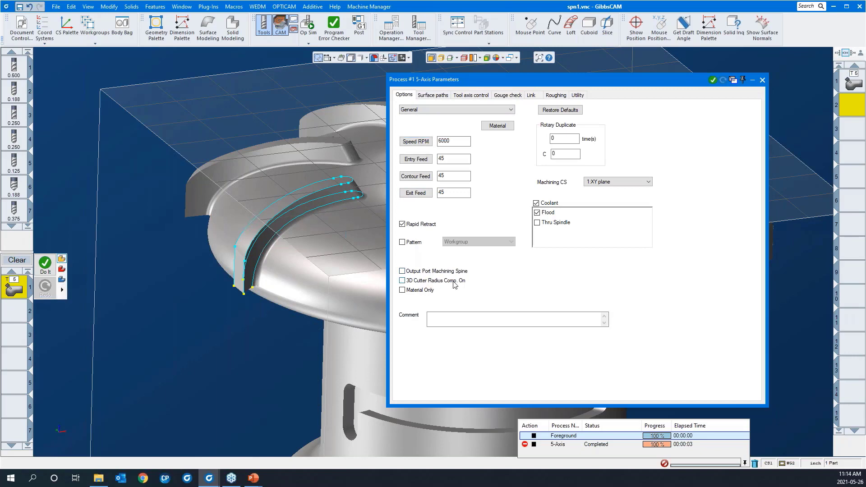
click(436, 95)
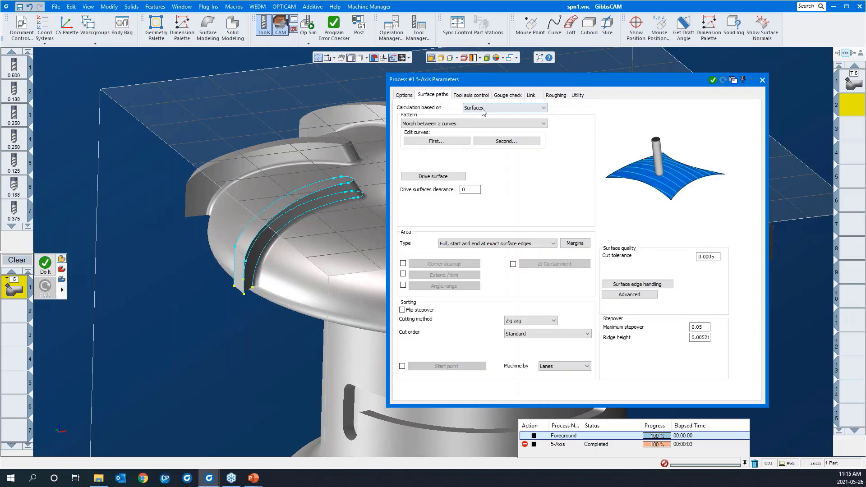
click(482, 109)
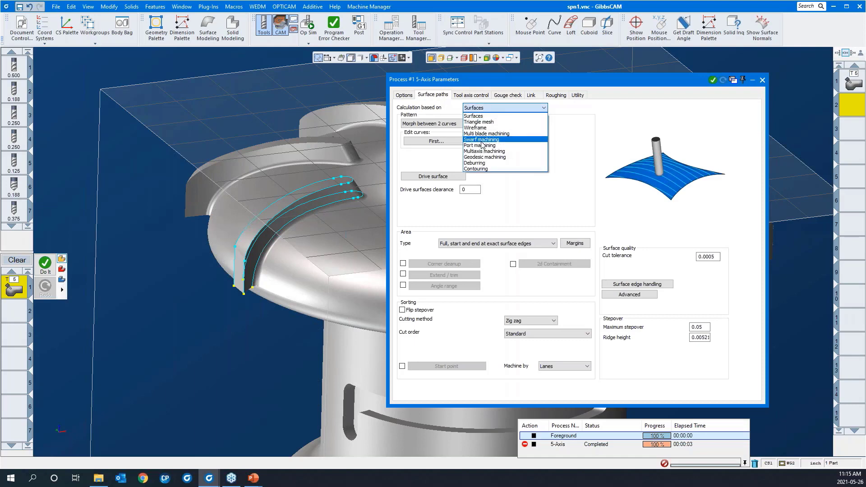
click(481, 140)
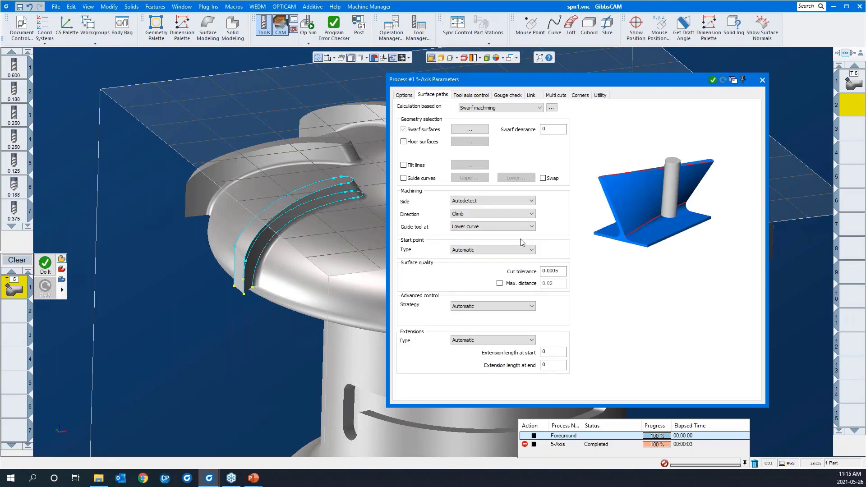
Select the outlined blade's two side faces and the rounded nose face joining them as the swarf surfaces
middle_drag(265, 302, 208, 317)
middle_drag(299, 243, 278, 264)
click(479, 131)
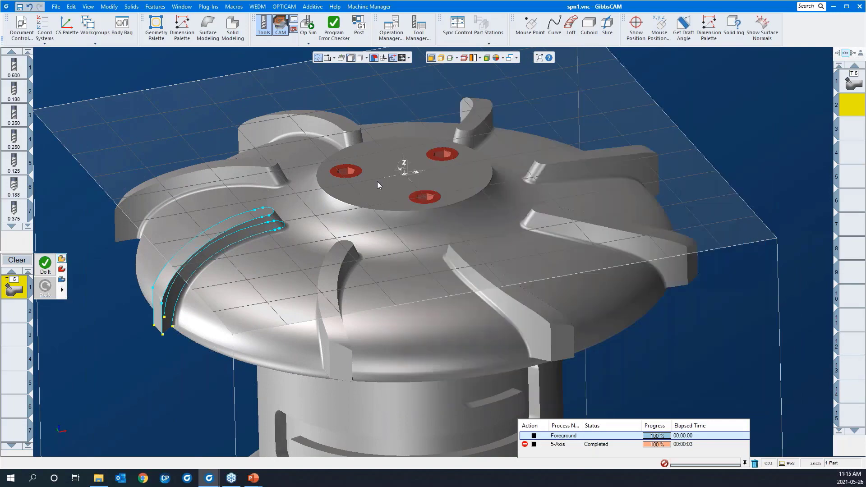
drag(207, 170, 337, 266)
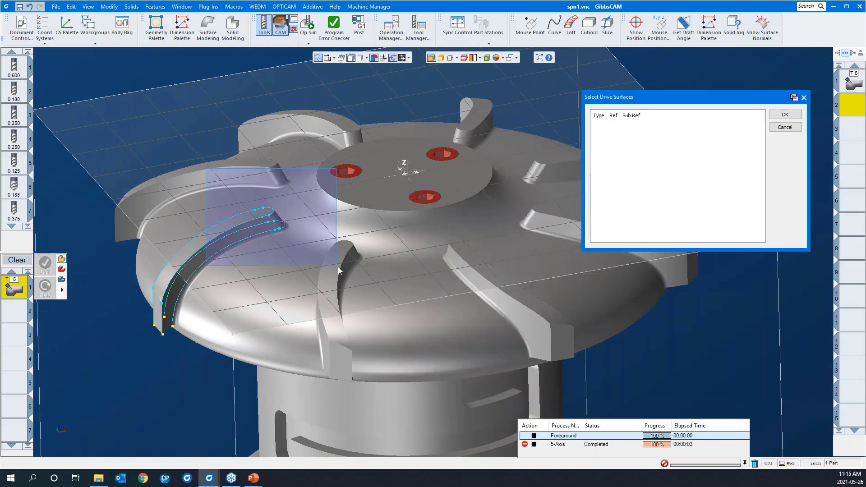
click(376, 296)
middle_drag(351, 309, 335, 318)
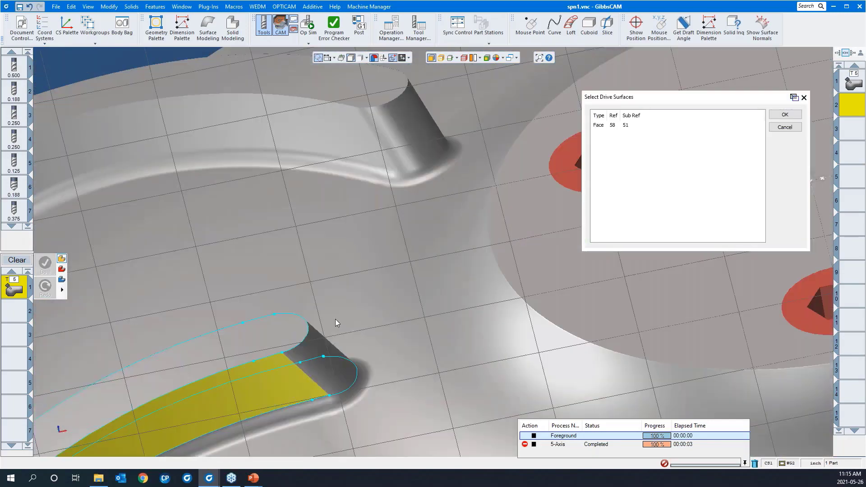
click(326, 357)
scroll(151, 286, down, 1)
scroll(150, 285, down, 2)
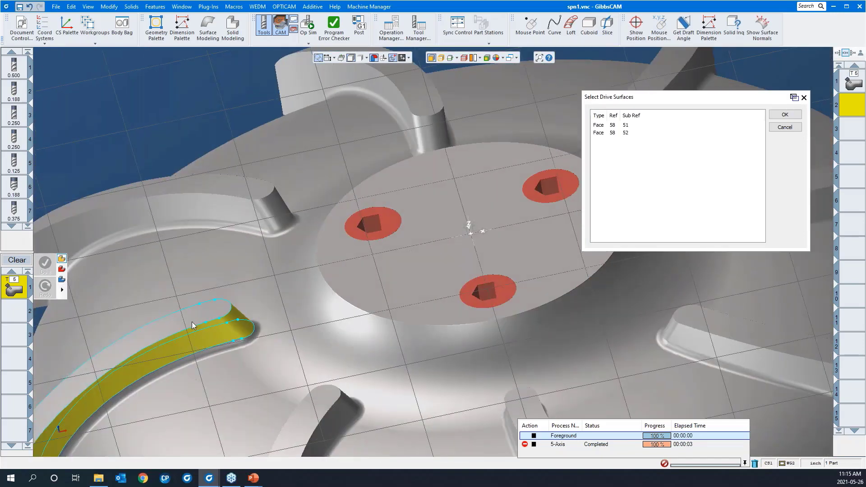
middle_drag(192, 323, 700, 332)
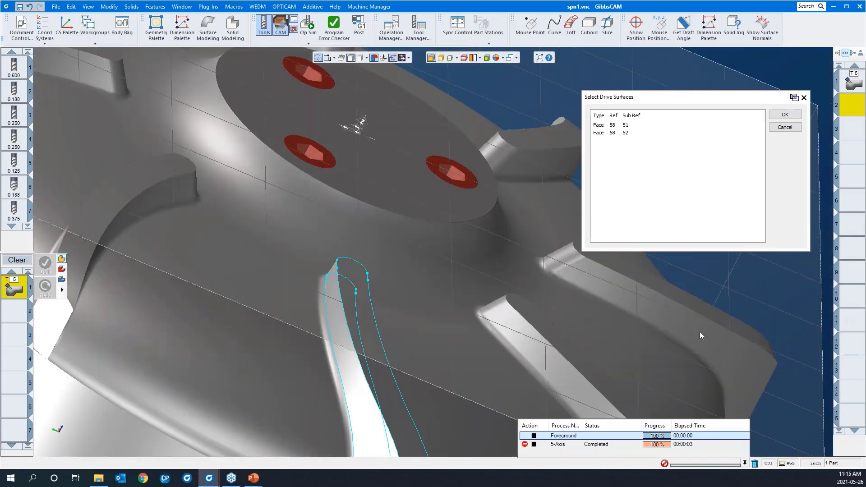
click(363, 377)
middle_drag(402, 379, 221, 246)
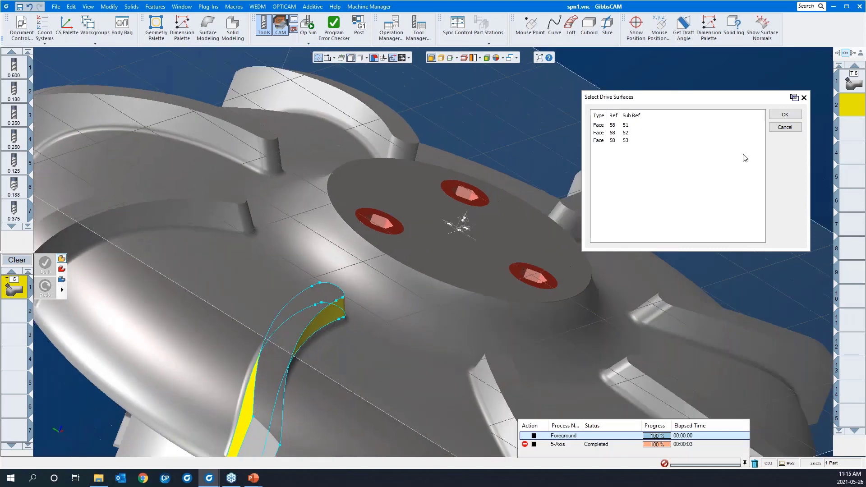
click(785, 115)
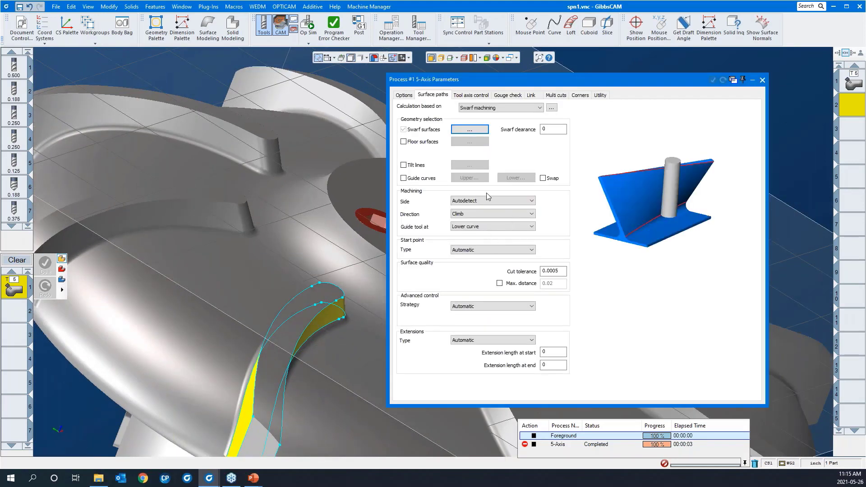
Enable guide curves and assign the curve around the blade's top edge as the upper guide curve
scroll(289, 194, down, 3)
middle_drag(296, 239, 310, 163)
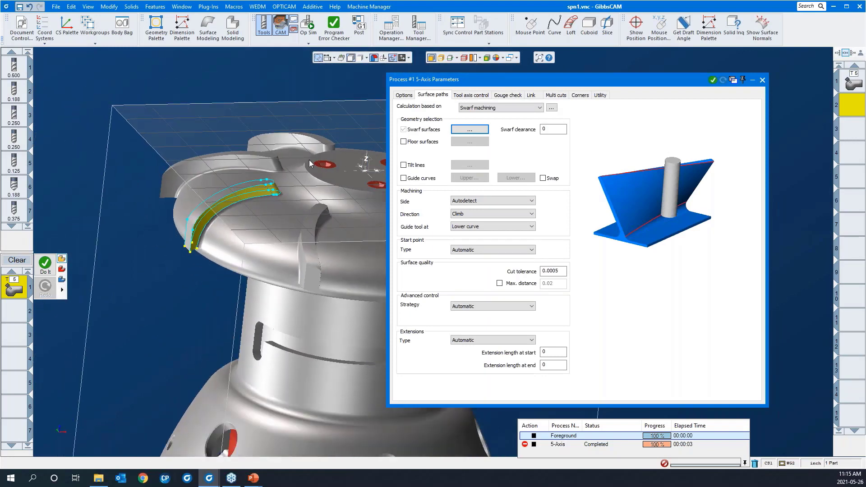
click(404, 178)
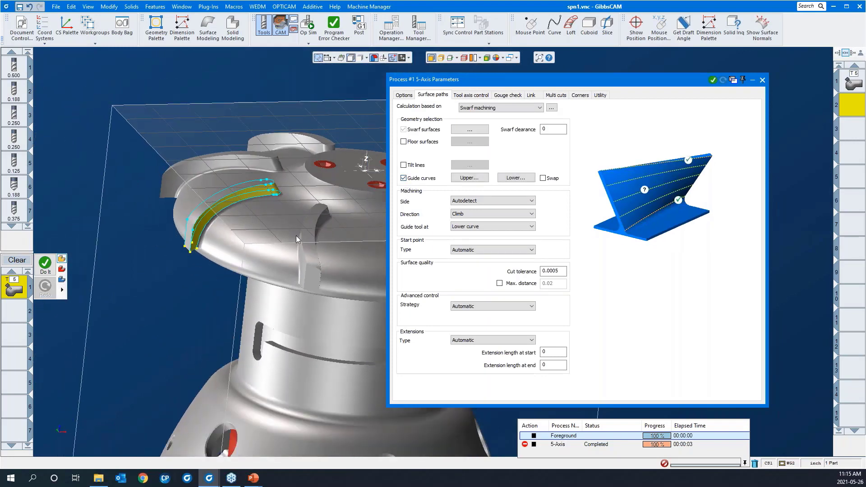
click(469, 177)
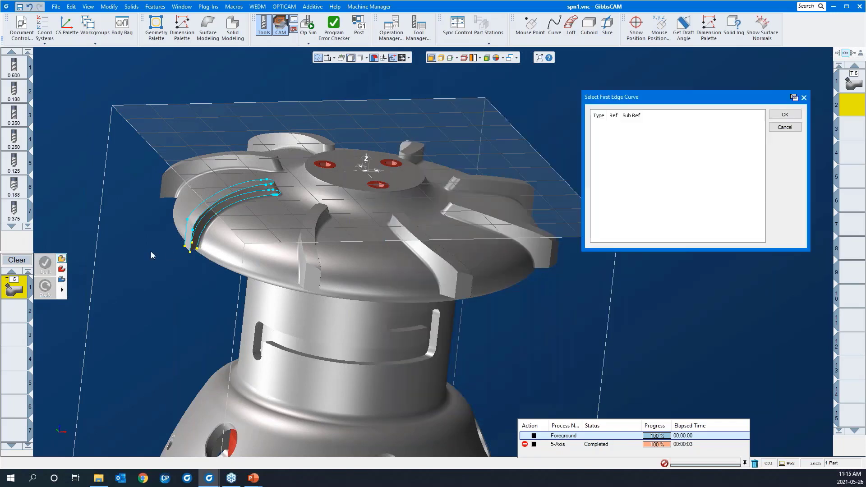
click(184, 249)
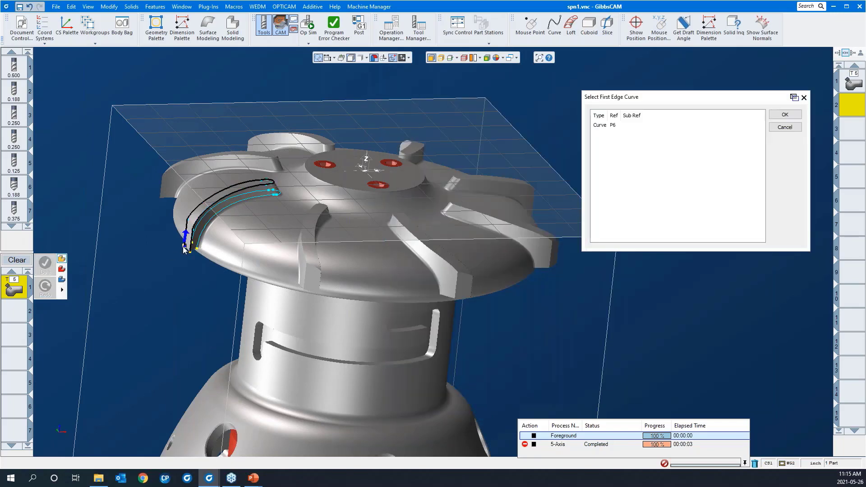
click(790, 116)
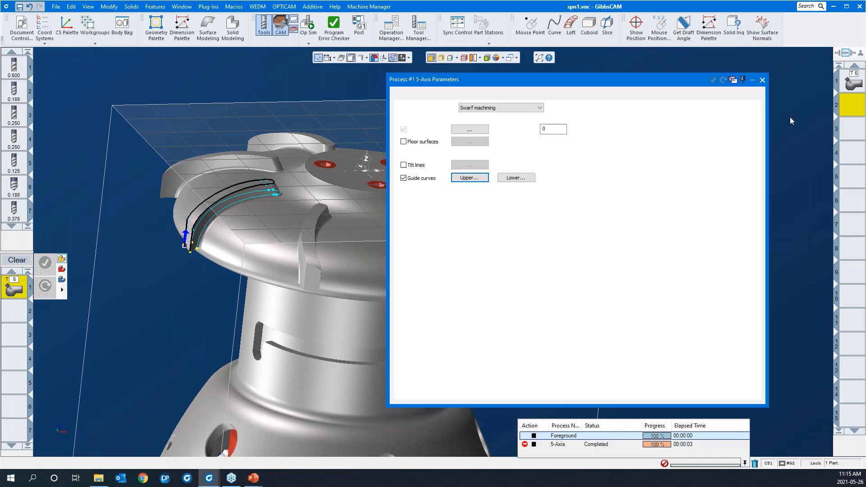
Assign the curve around the blade's base, just above the fillet, as the lower guide curve, starting at its outer end
click(510, 179)
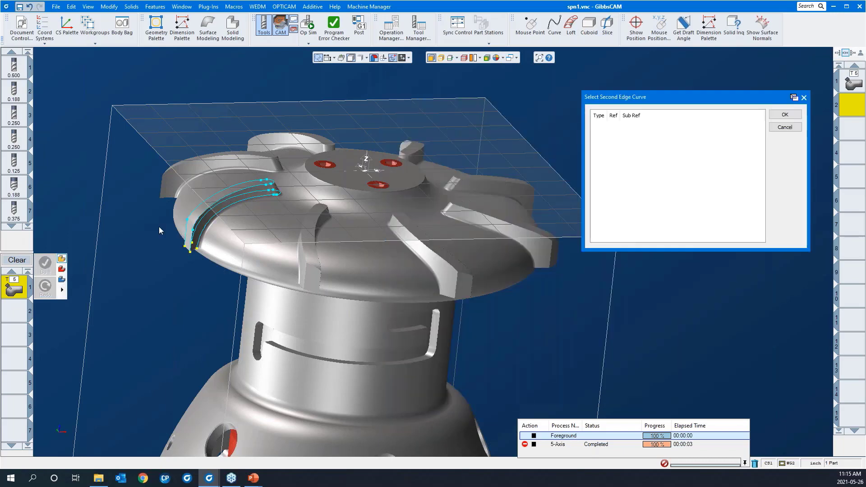
drag(159, 227, 249, 270)
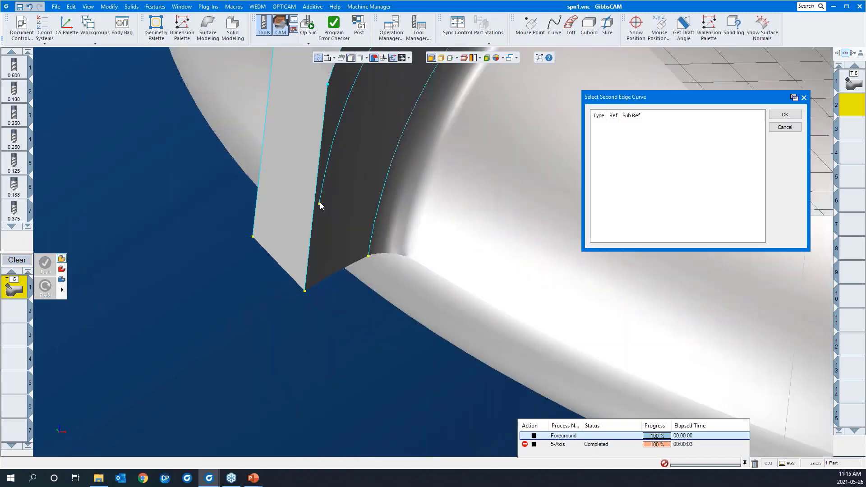
click(320, 205)
scroll(231, 297, down, 6)
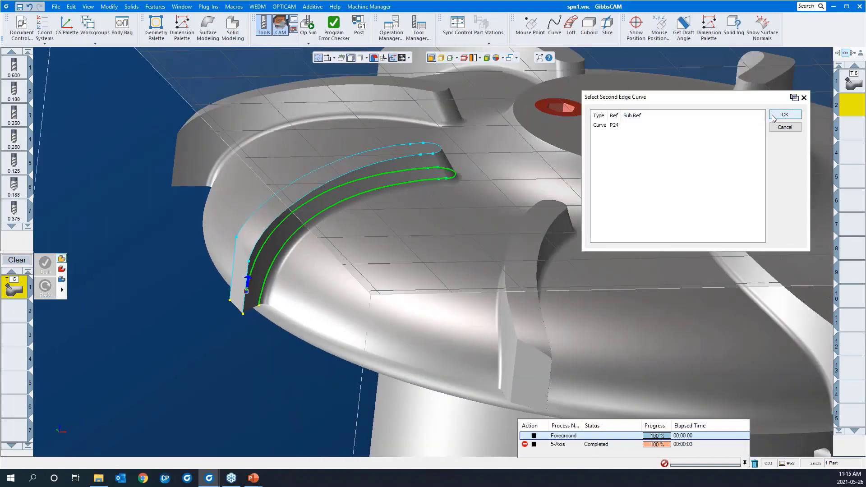
click(772, 115)
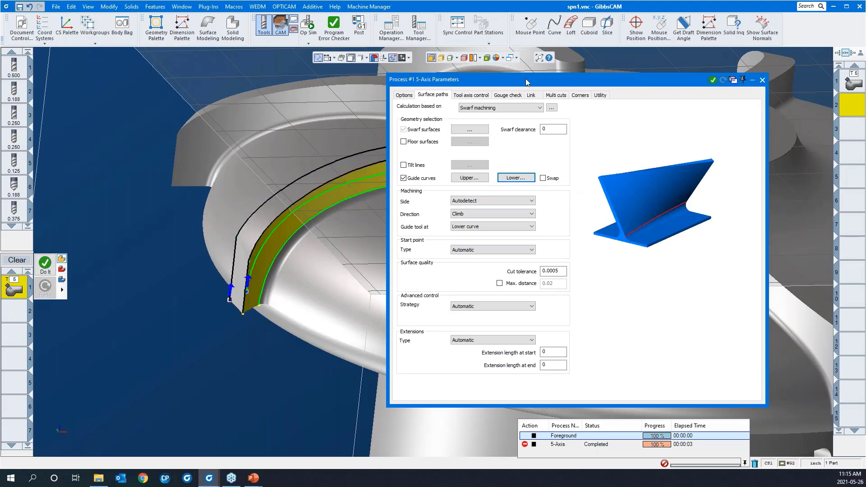
Set the swarf advanced control strategy to Sync. with (upper/lower) curves
drag(526, 79, 646, 66)
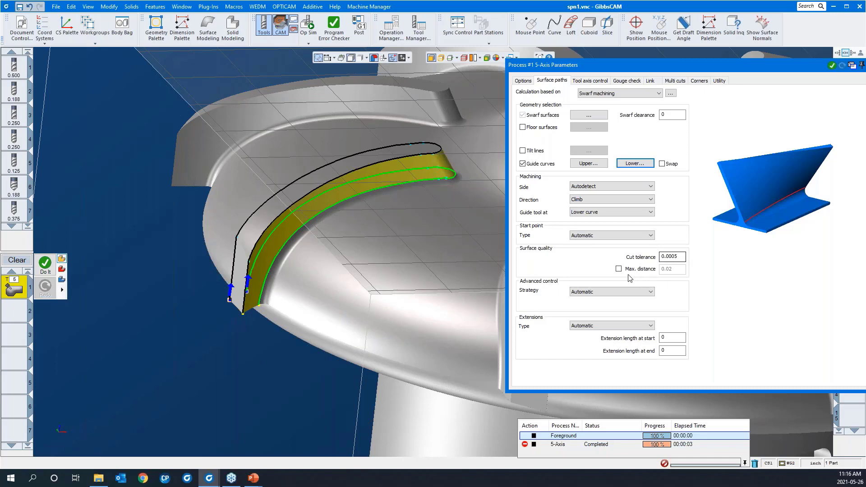
click(592, 295)
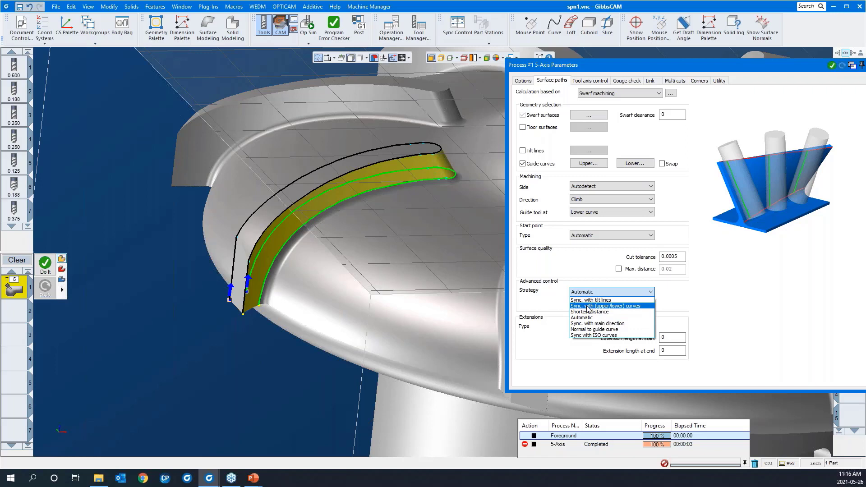
click(588, 307)
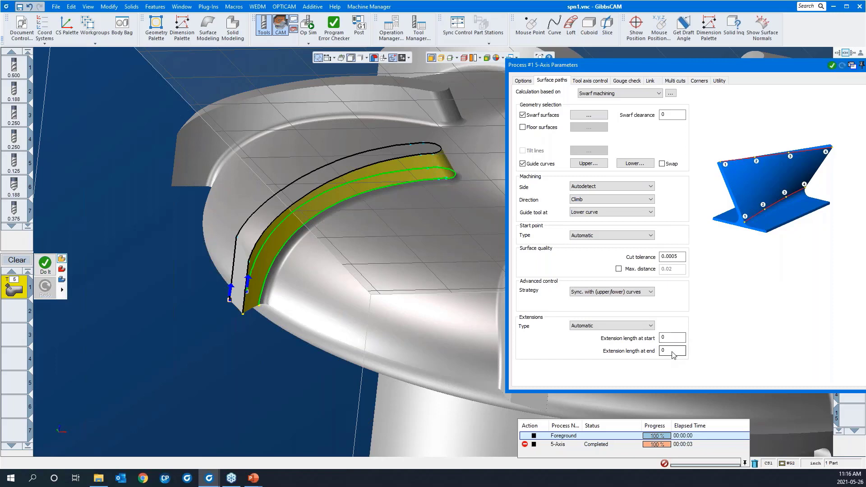
Review the swarf process's tool axis control, gouge check, link, default lead-in/out and multi-cut settings without changing them
click(591, 81)
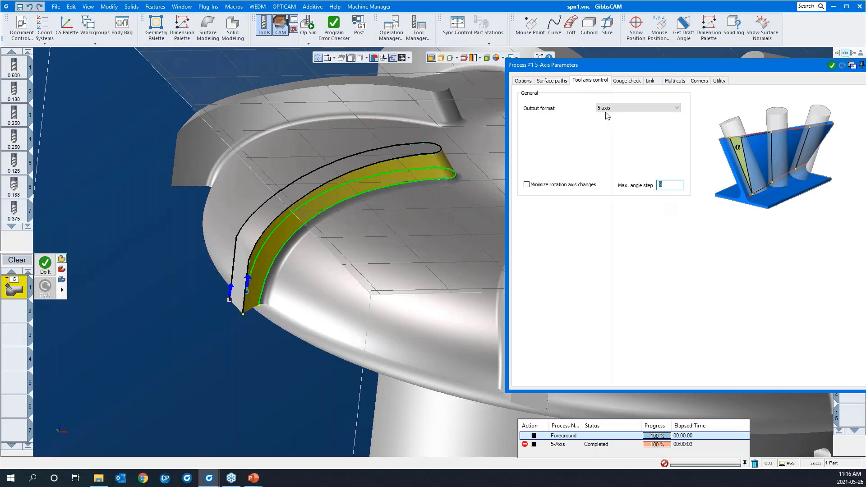
click(621, 82)
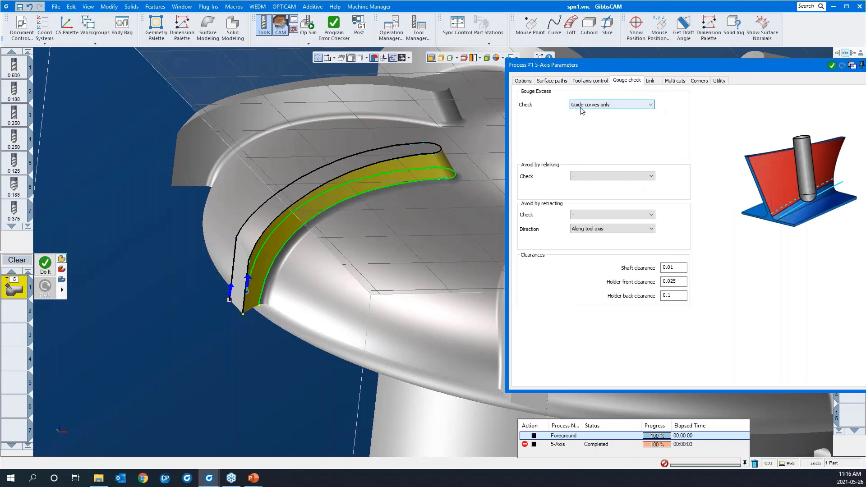
click(650, 82)
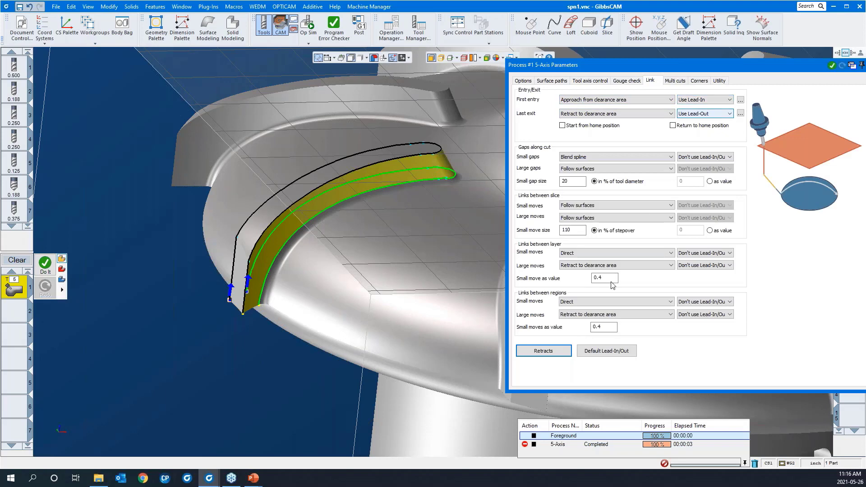
click(615, 351)
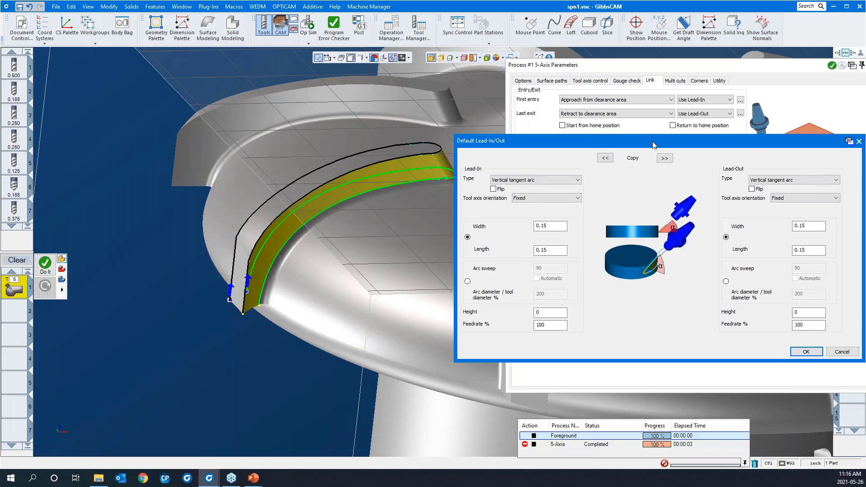
click(859, 142)
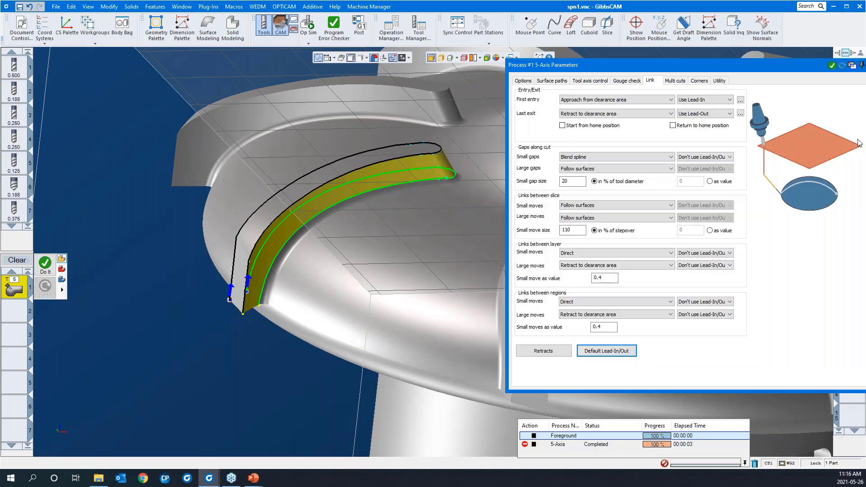
click(675, 81)
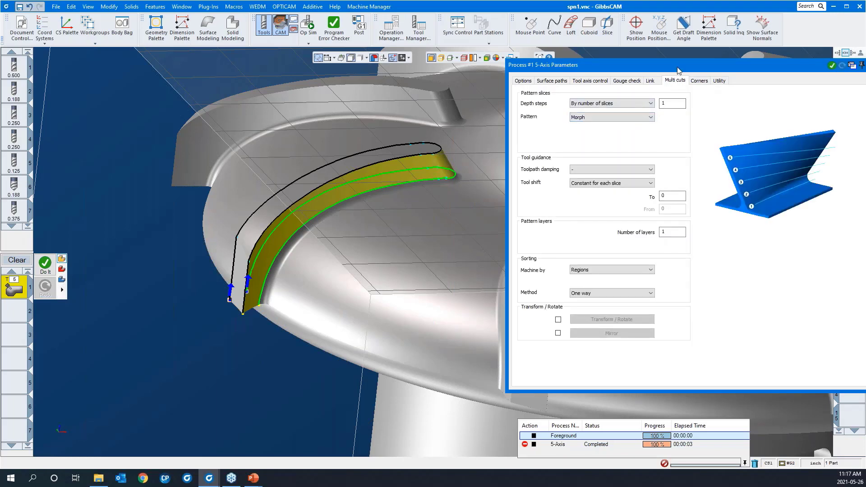
Generate the swarf operation and examine its toolpath around the blade, including the approach and retract moves
right_click(208, 385)
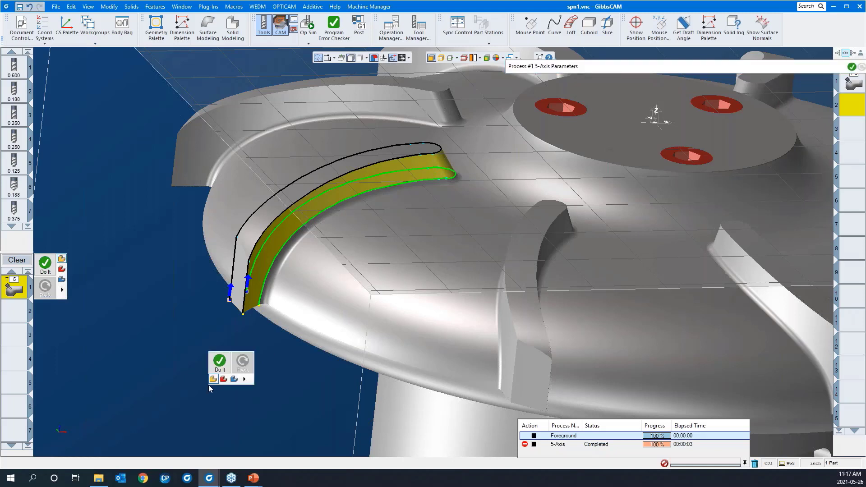
click(219, 362)
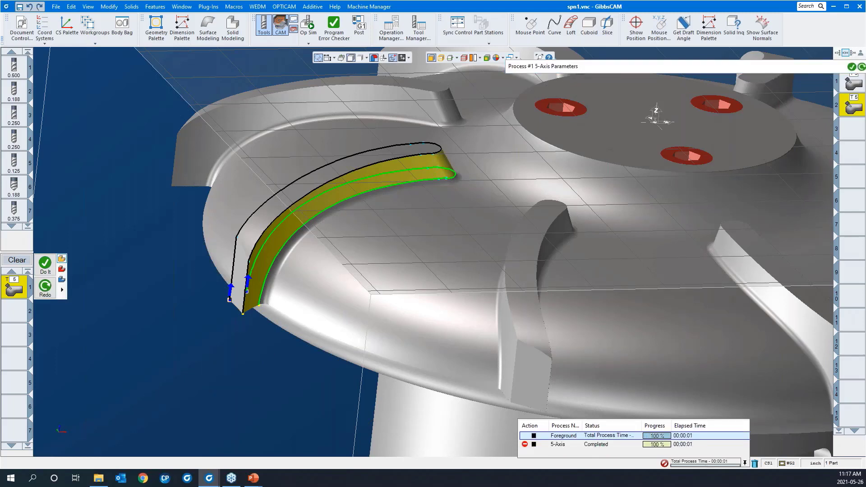
middle_drag(383, 251, 157, 212)
drag(157, 208, 413, 361)
scroll(570, 188, down, 2)
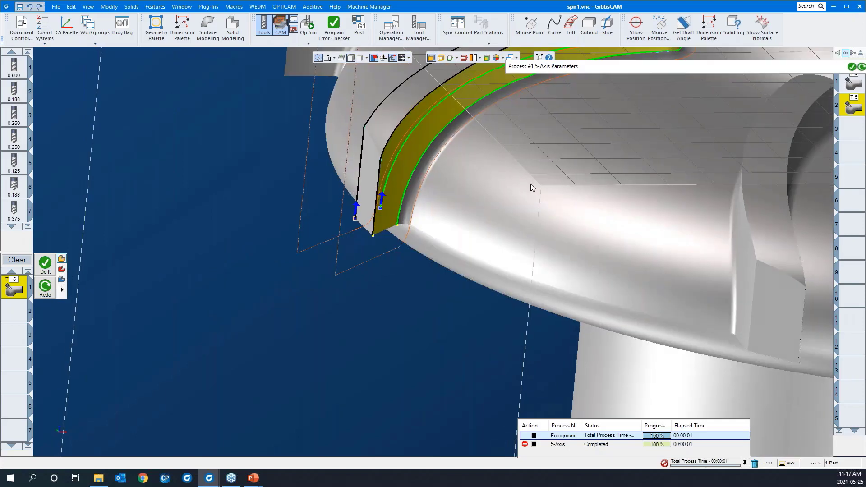
middle_drag(531, 183, 433, 176)
scroll(397, 194, down, 2)
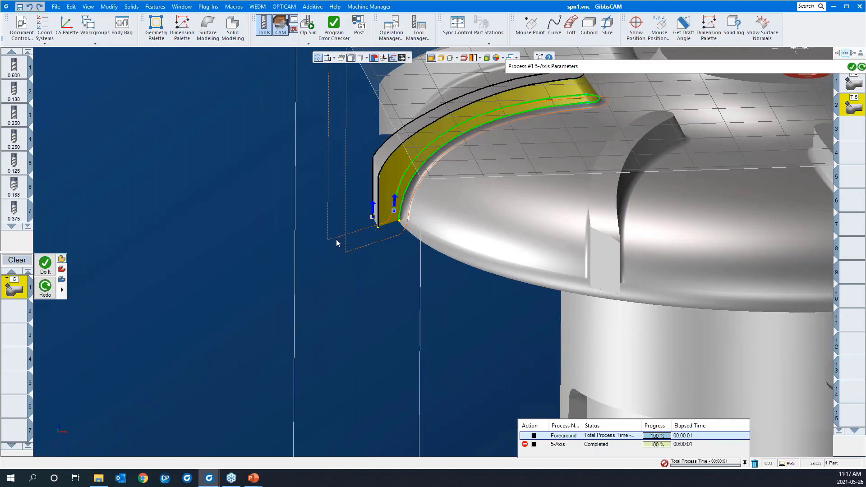
middle_drag(415, 317, 362, 293)
drag(229, 162, 525, 342)
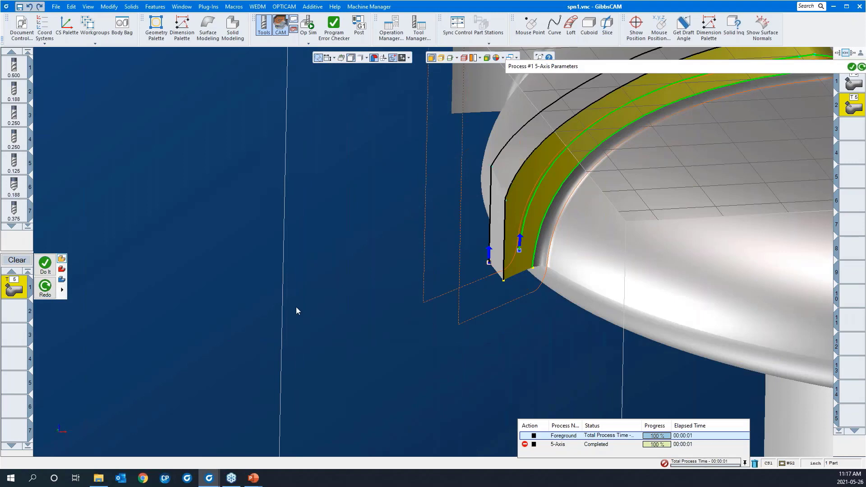
middle_drag(296, 310, 279, 296)
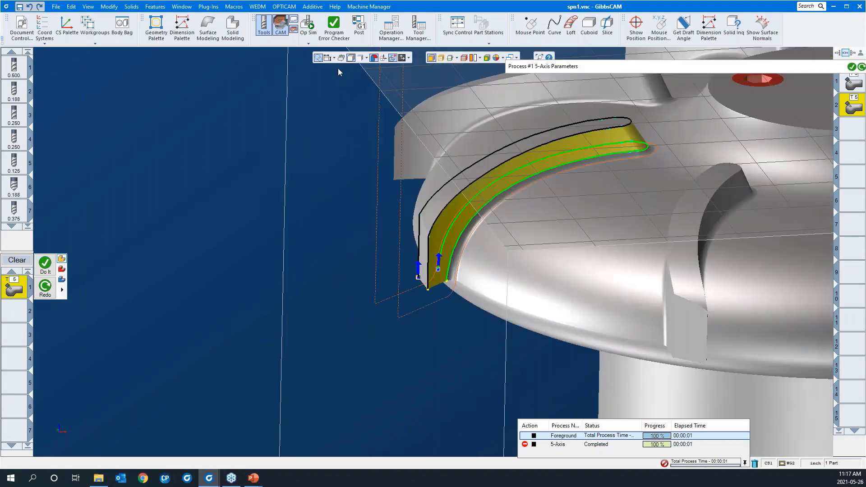
Run the Op Sim cutting simulation and inspect the swarf-machined blade wall
click(309, 24)
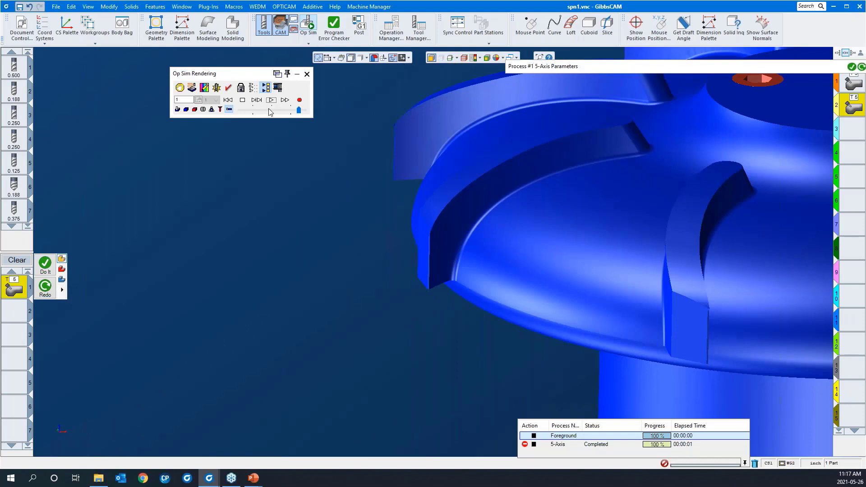
click(271, 100)
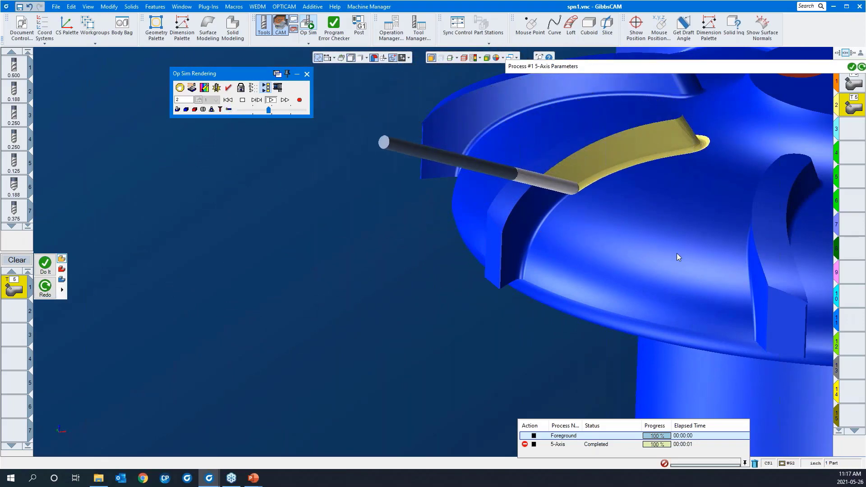
middle_drag(678, 254, 527, 250)
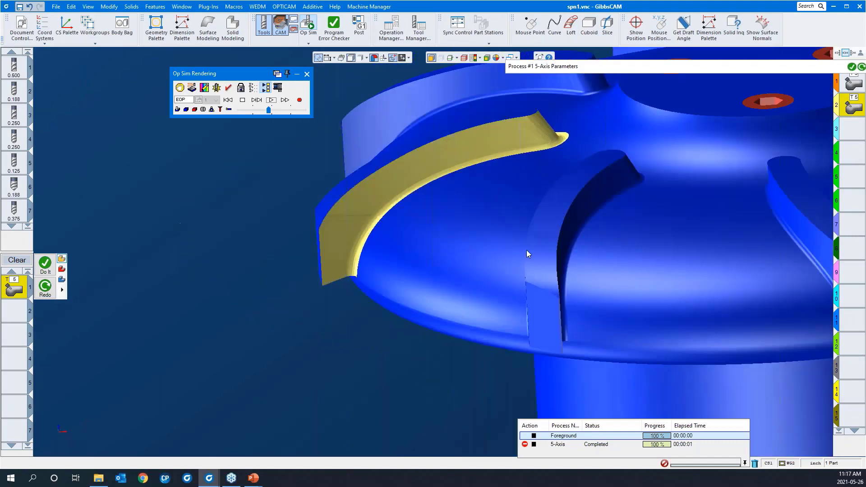
scroll(527, 250, down, 1)
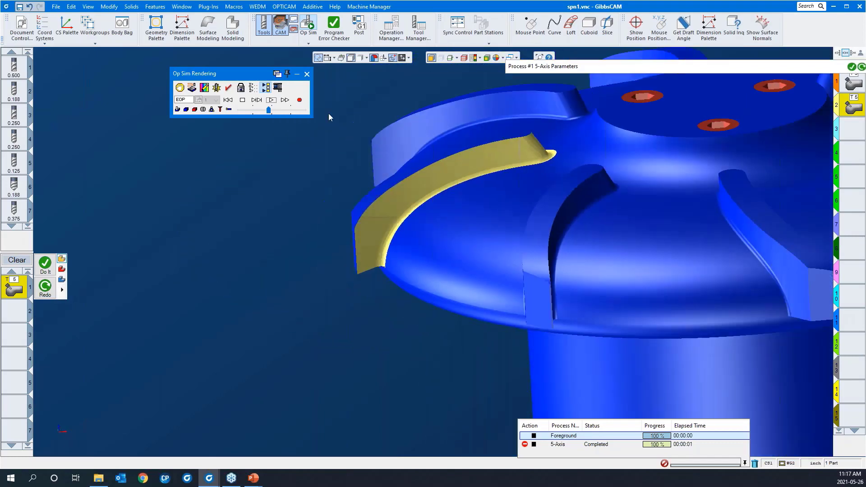
Close the cutting simulation, set the swarf extension lengths at start and end to 0.05, and regenerate the operation
click(306, 75)
drag(253, 217, 453, 349)
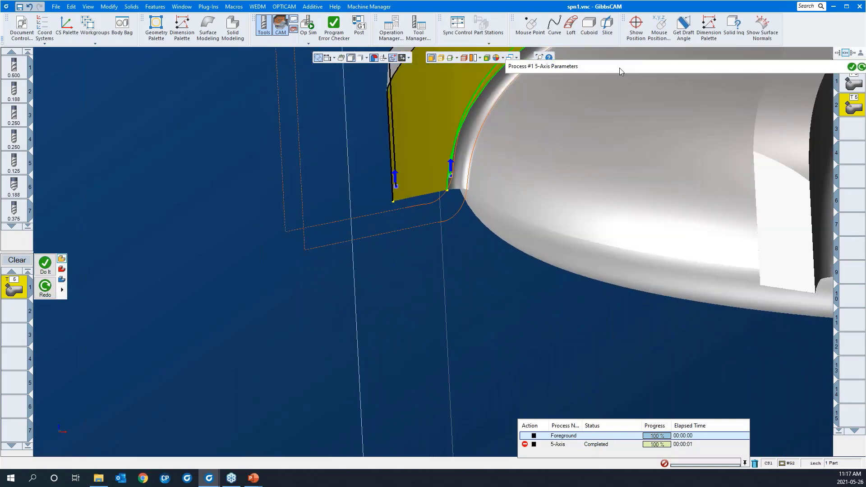
mouse_move(619, 68)
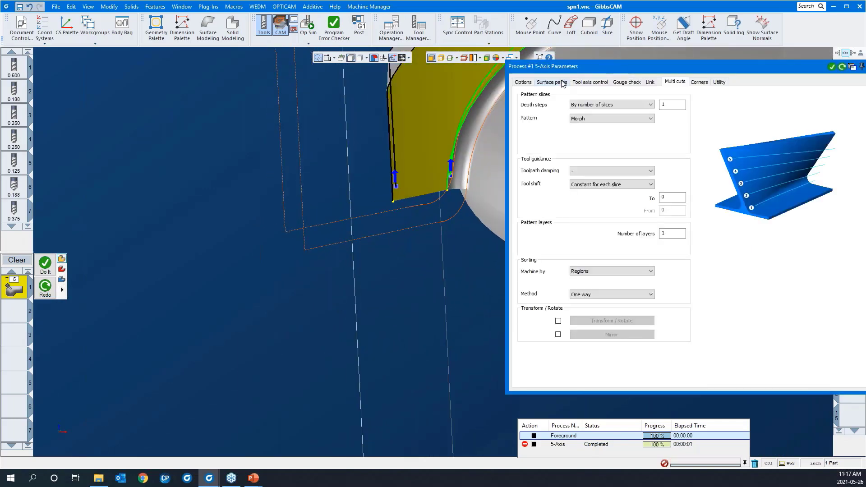
click(562, 84)
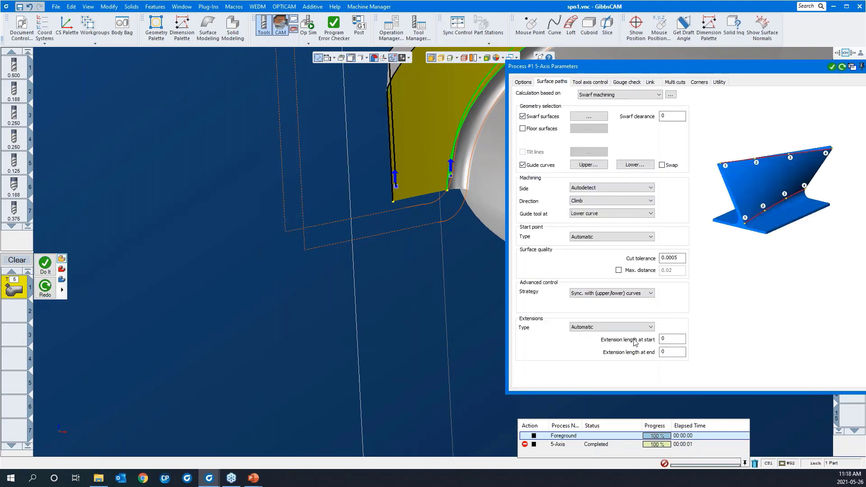
click(670, 344)
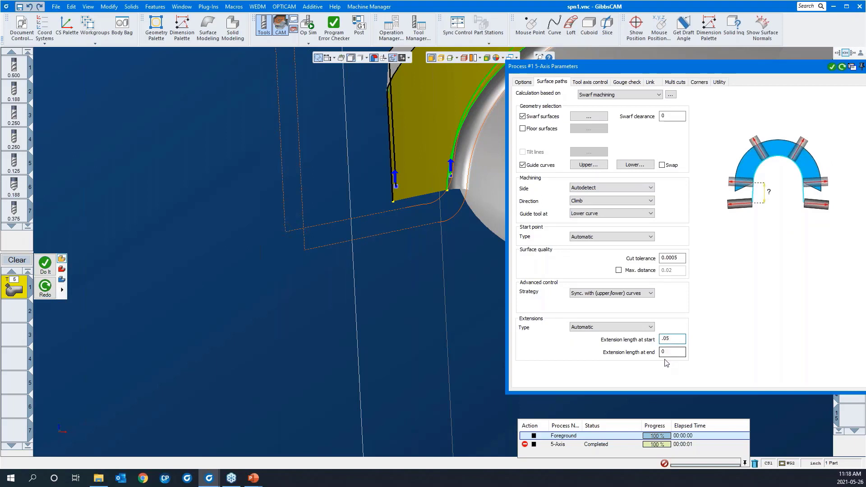
click(670, 353)
text(.05)
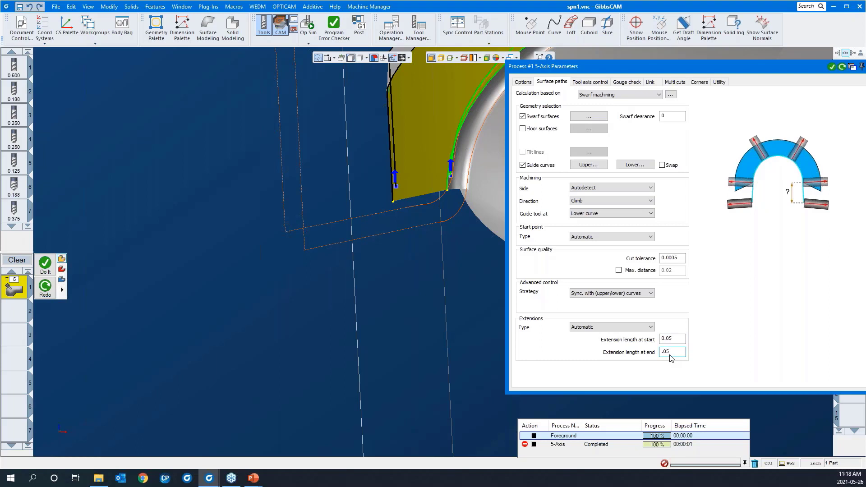
right_click(435, 320)
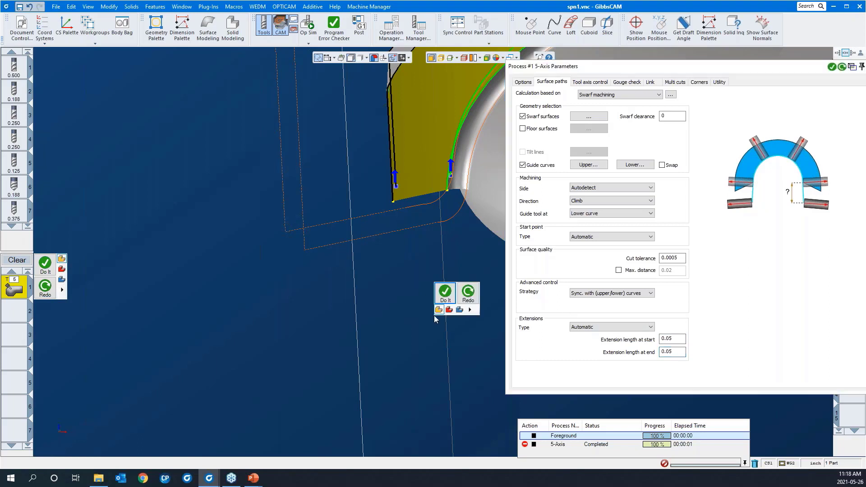
click(464, 297)
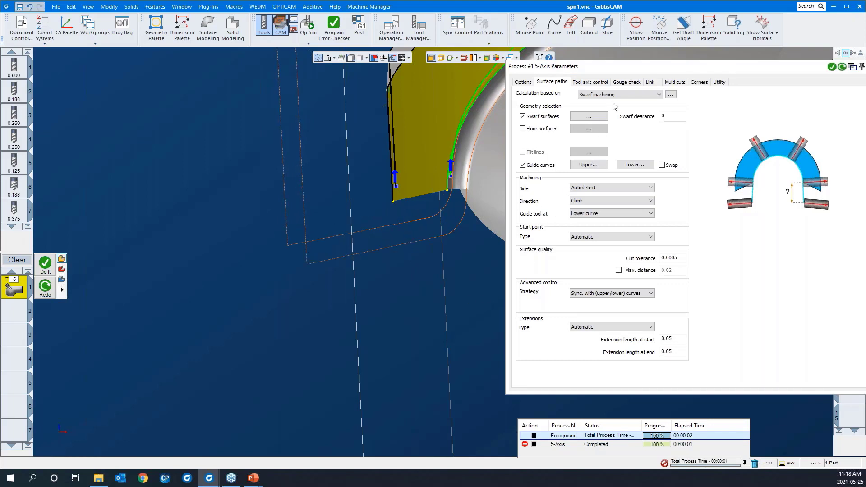
Close the swarf process parameters and view the extended swarf toolpath in relation to the whole part
drag(627, 66, 426, 109)
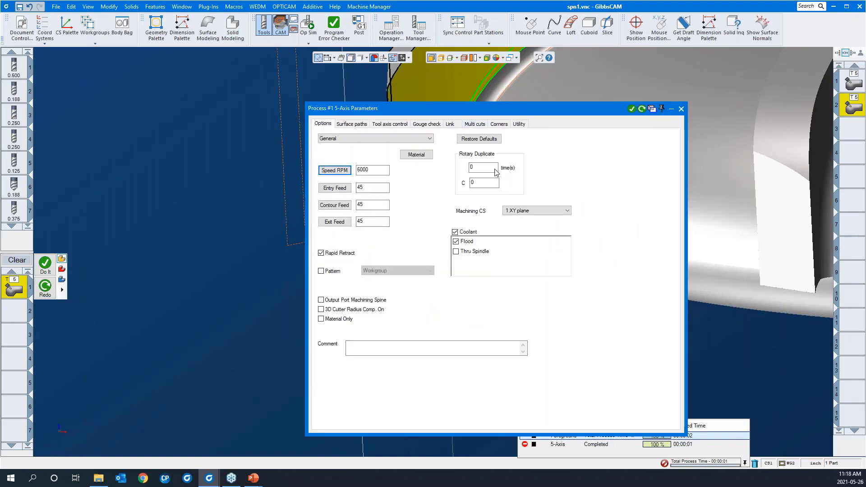
click(681, 110)
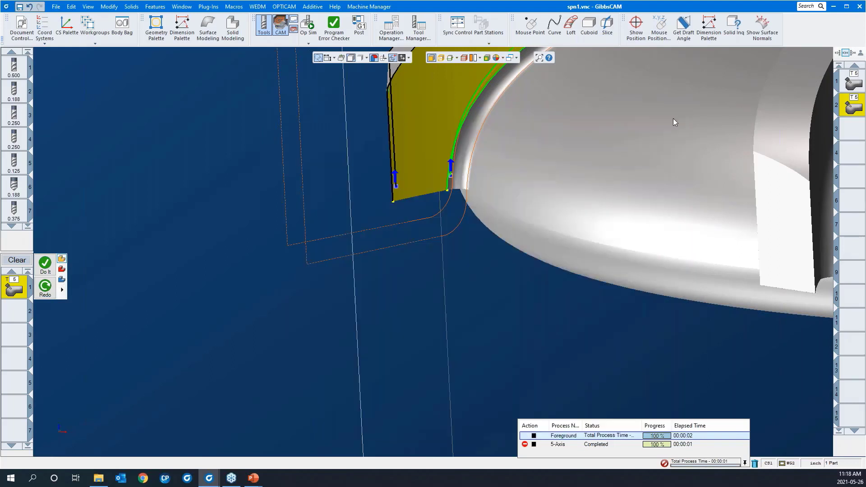
scroll(356, 317, down, 5)
middle_drag(339, 282, 420, 250)
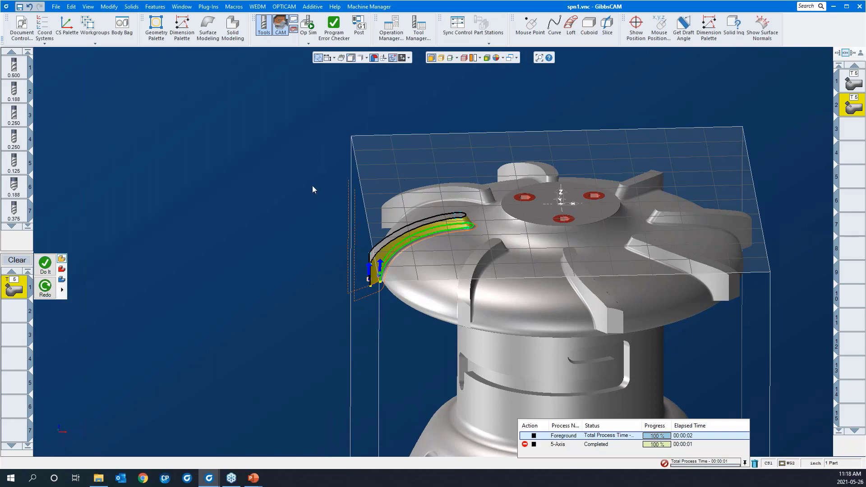
middle_drag(292, 165, 258, 217)
scroll(258, 221, down, 1)
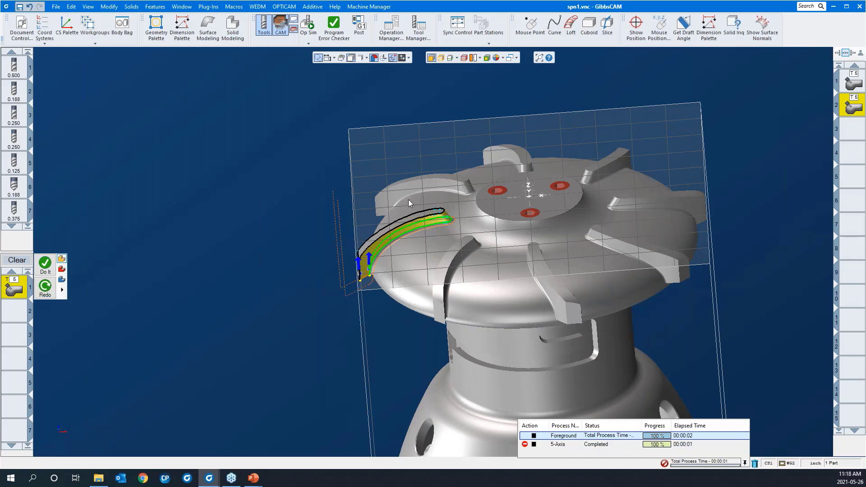
Load the first 5-axis operation, view its floor toolpath between the blades, and select the top face of the adjacent blade
click(846, 83)
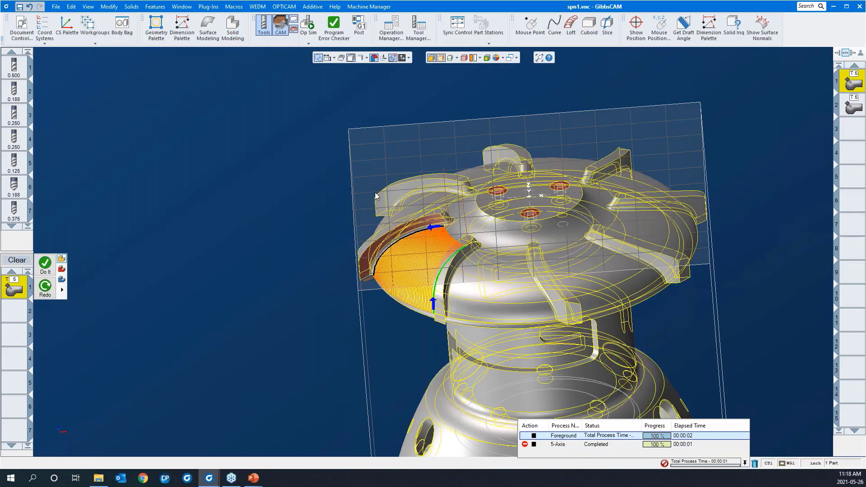
drag(283, 164, 573, 357)
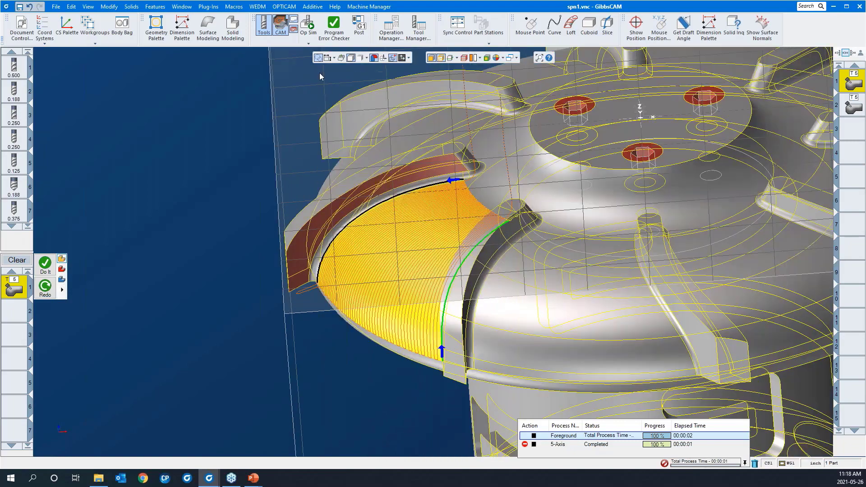
click(280, 28)
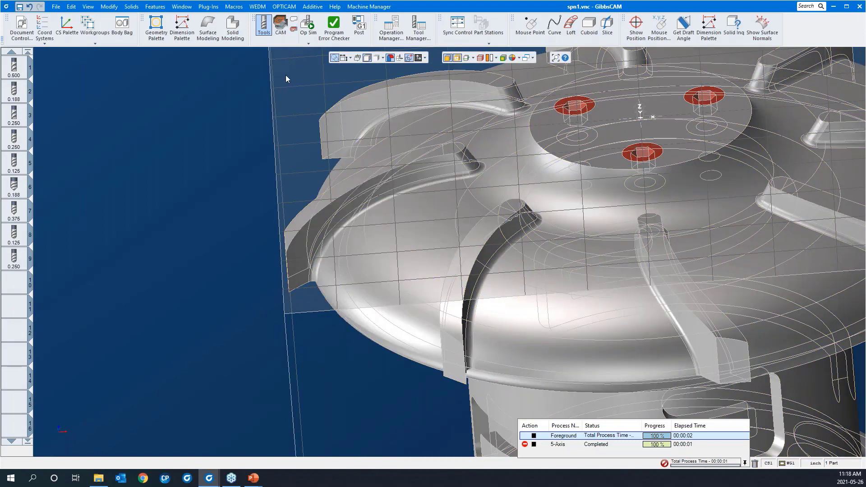
click(280, 30)
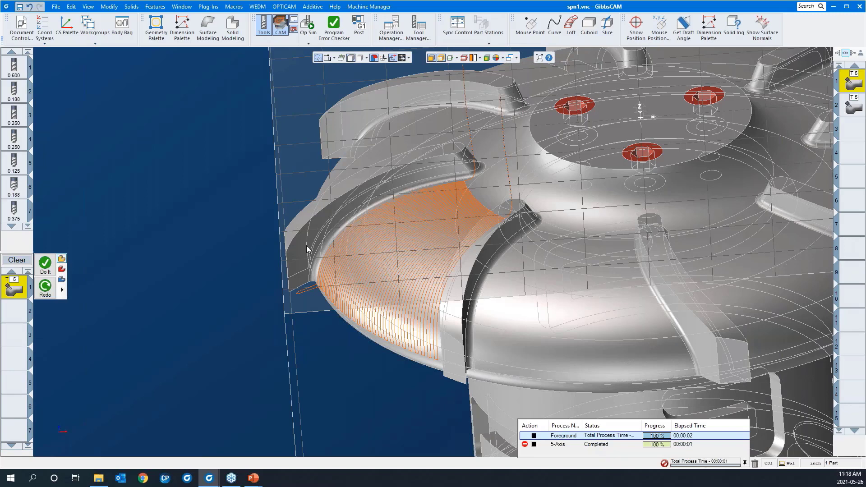
middle_drag(313, 241, 276, 205)
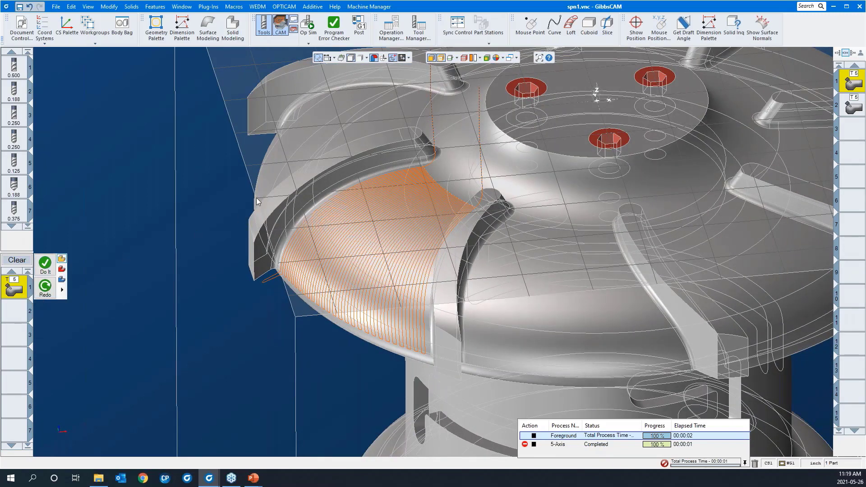
click(275, 199)
middle_drag(275, 199, 466, 260)
scroll(389, 269, down, 4)
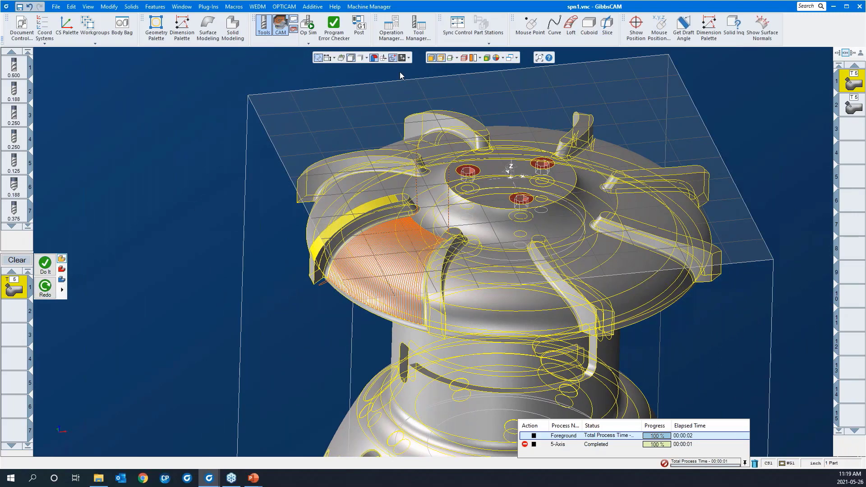
Hide the coordinate system grid and the stock and origin display
click(409, 58)
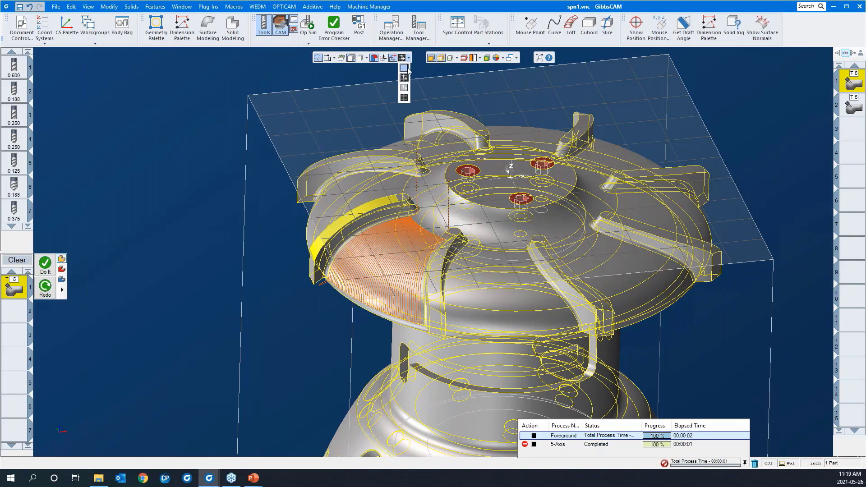
click(403, 69)
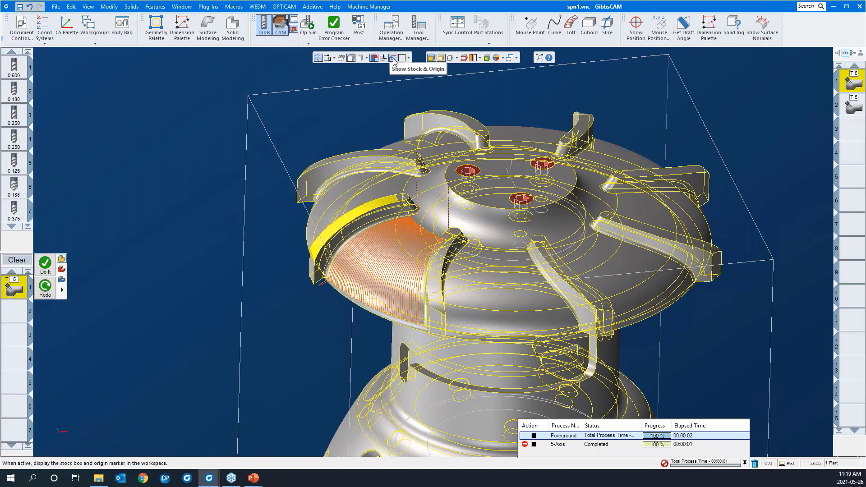
click(393, 60)
scroll(450, 210, down, 2)
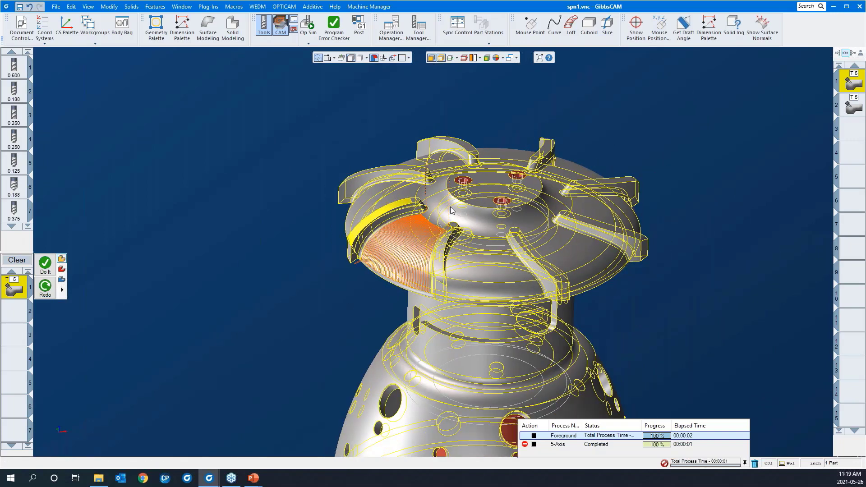
scroll(451, 210, up, 2)
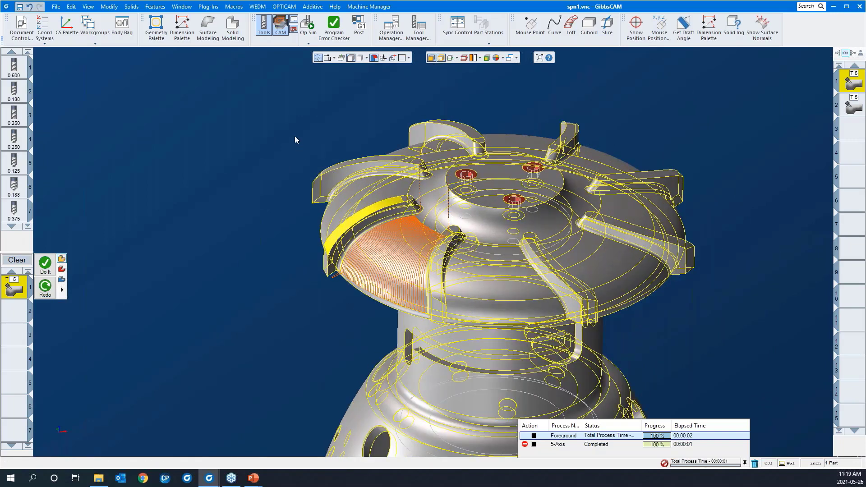
Open the 5-axis process parameters beside the part and set the surface path pattern to Morph between 2 curves
double_click(20, 294)
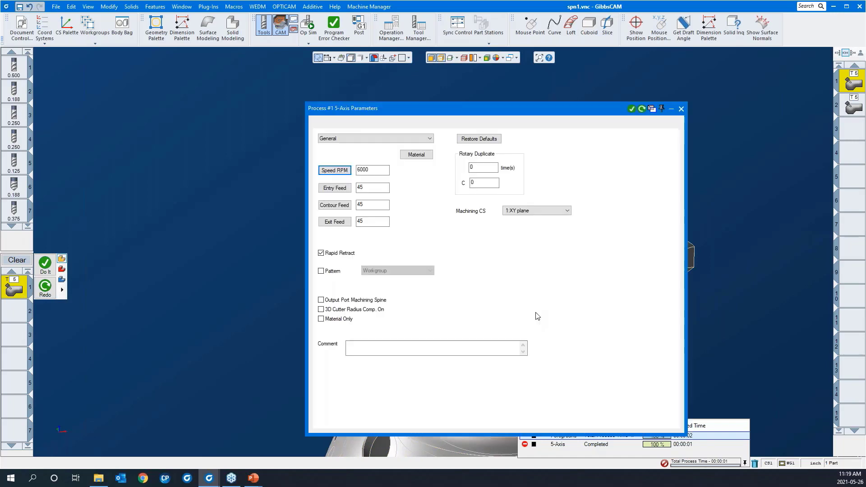
drag(528, 111, 310, 92)
middle_drag(682, 115, 797, 109)
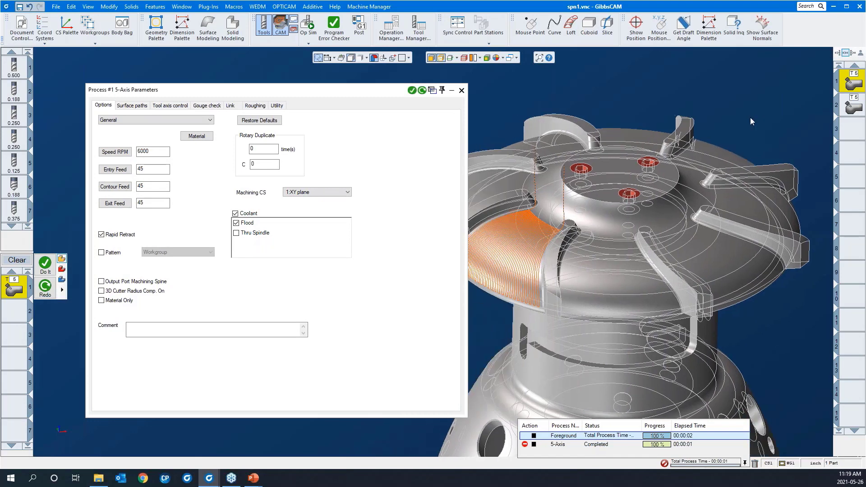
scroll(648, 165, down, 2)
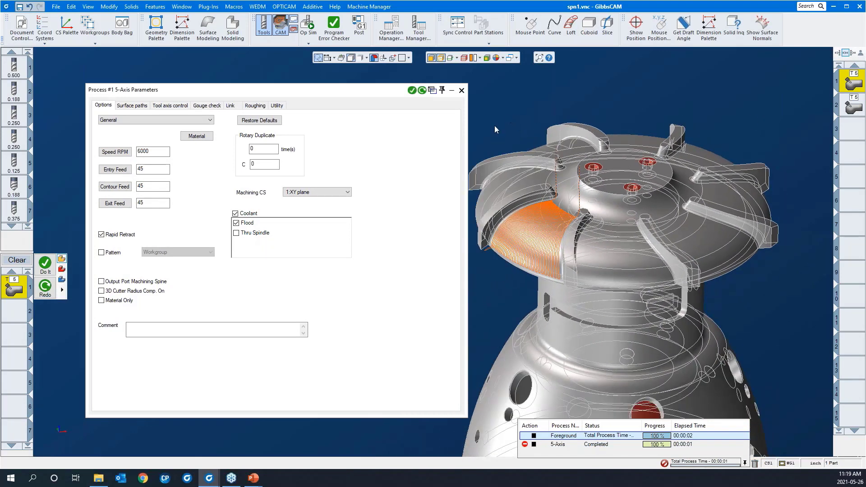
click(134, 108)
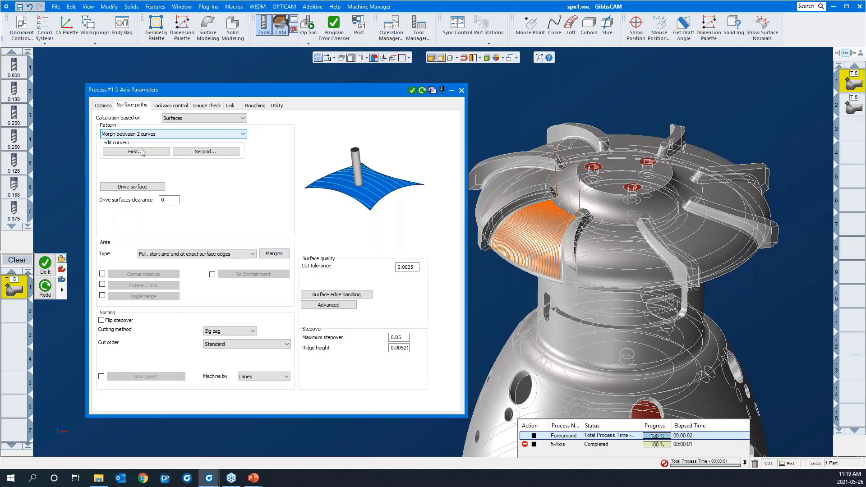
Define the first morph curve from the two connected edges along the far side of the blade's top face
click(144, 152)
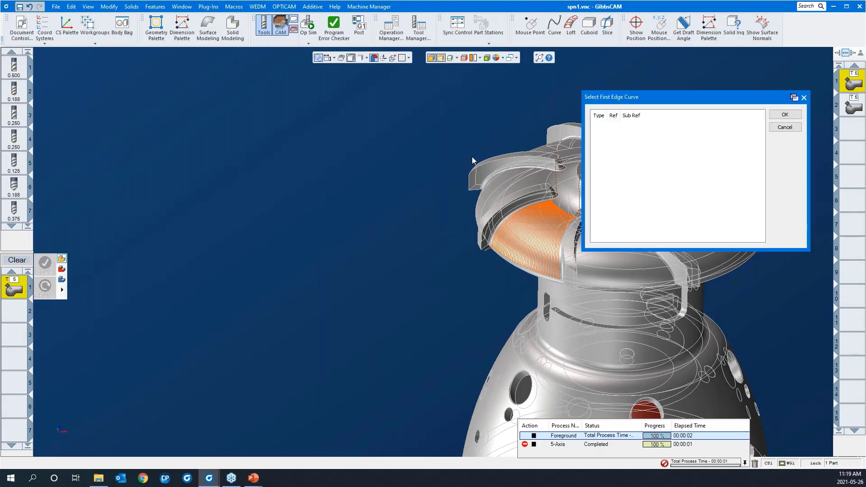
scroll(472, 160, up, 6)
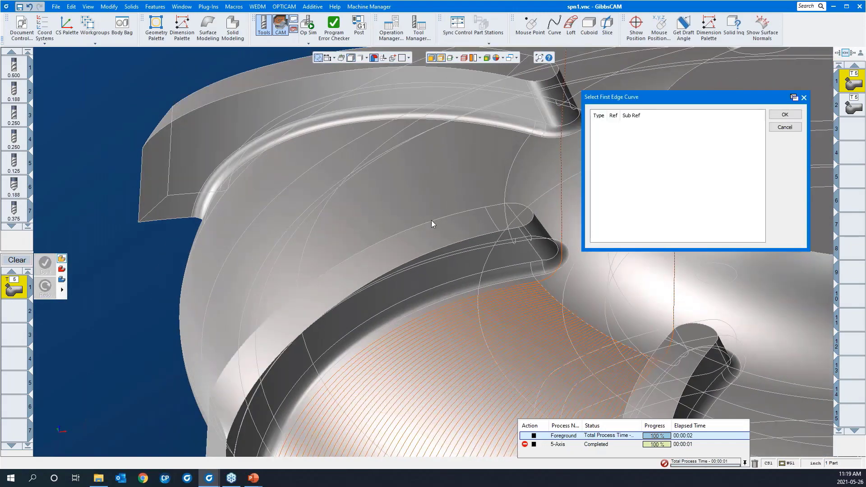
click(431, 221)
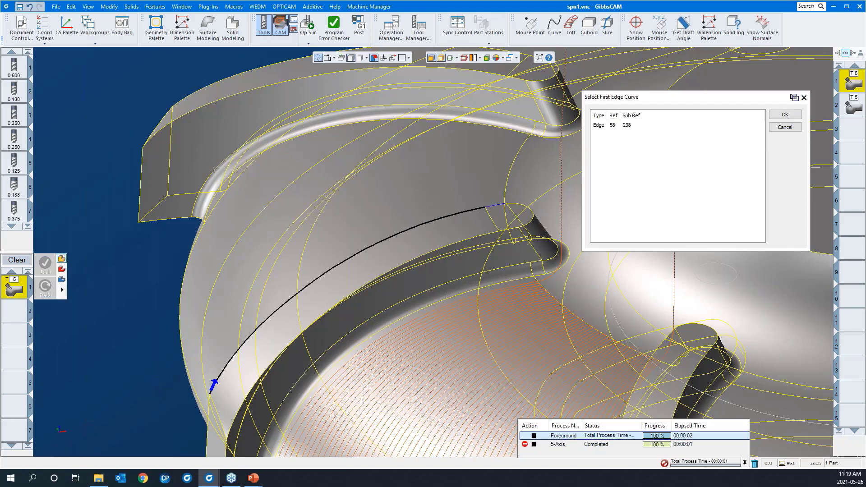
click(493, 205)
click(785, 117)
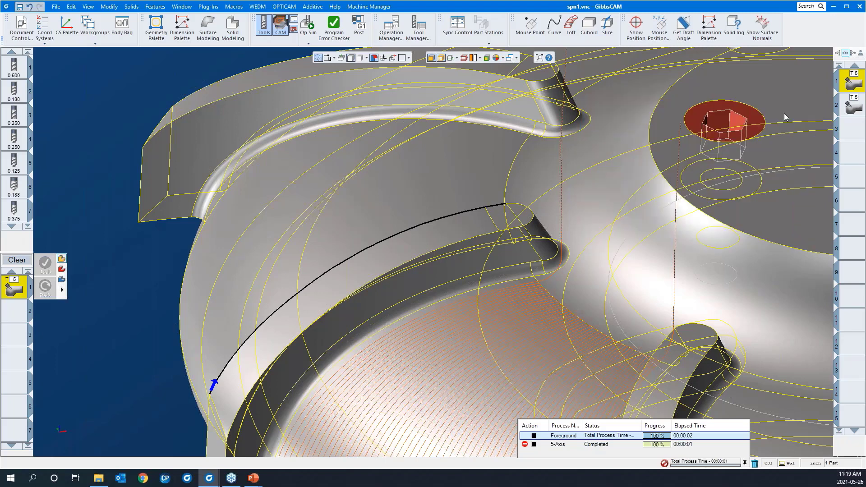
Define the second morph curve from the two connected edges along the near side of the blade's top face
click(215, 152)
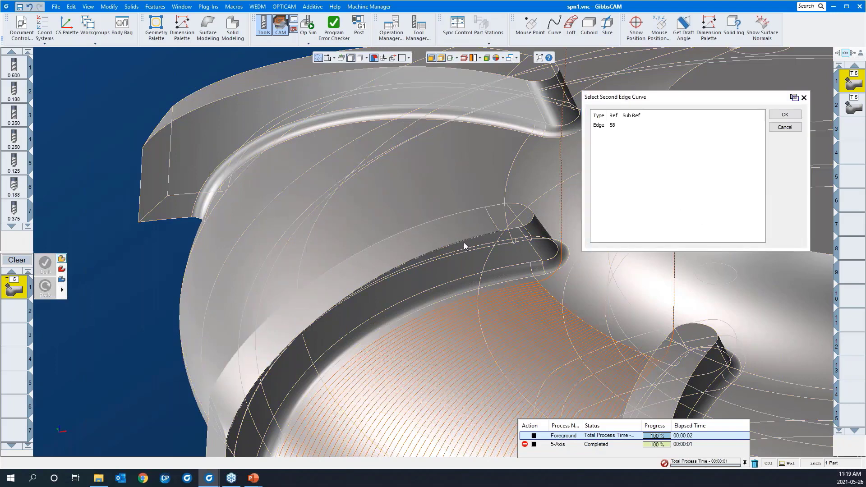
click(487, 237)
scroll(518, 219, up, 5)
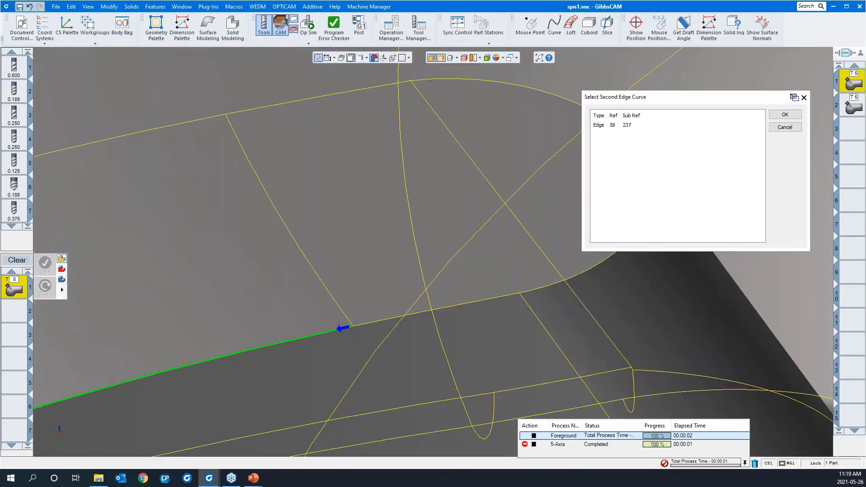
click(496, 298)
scroll(408, 274, down, 5)
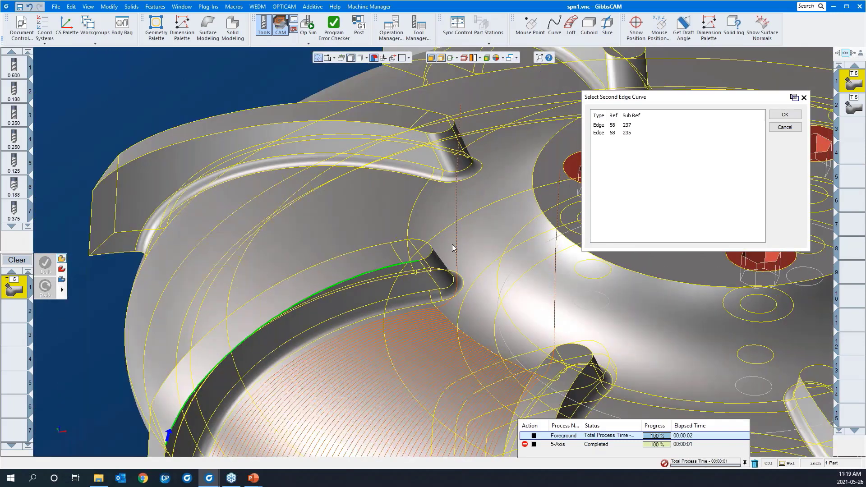
click(779, 119)
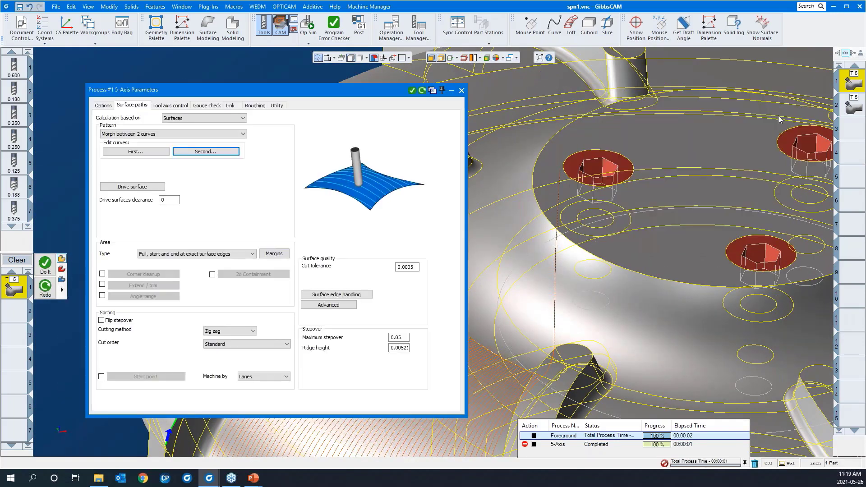
Select the two connected faces on top of the blade as the drive surfaces
click(128, 187)
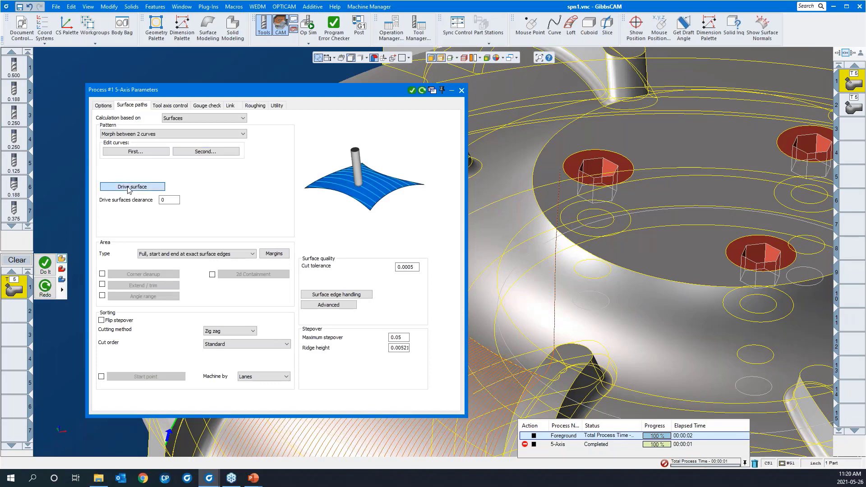
click(344, 259)
drag(322, 186, 490, 292)
click(419, 309)
scroll(470, 203, down, 6)
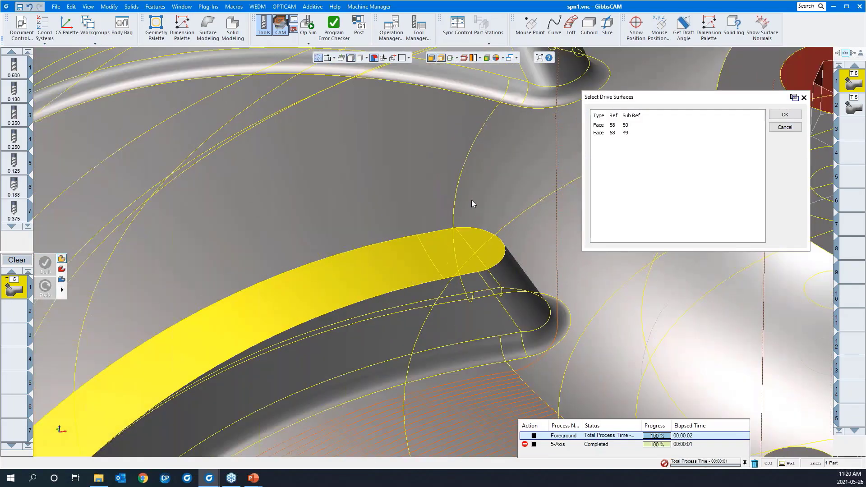
click(785, 114)
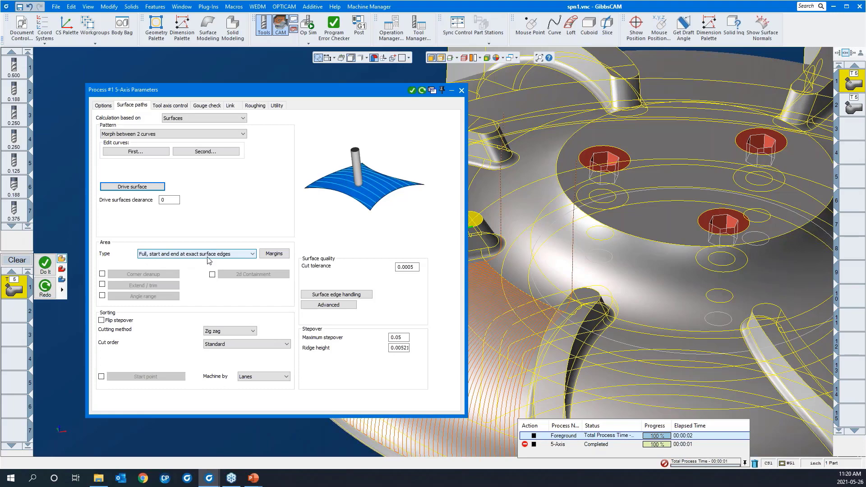
Set the end margin to 0 with Add internal tool radius turned off, and set the maximum stepover to 0.025
drag(288, 97, 235, 75)
click(221, 231)
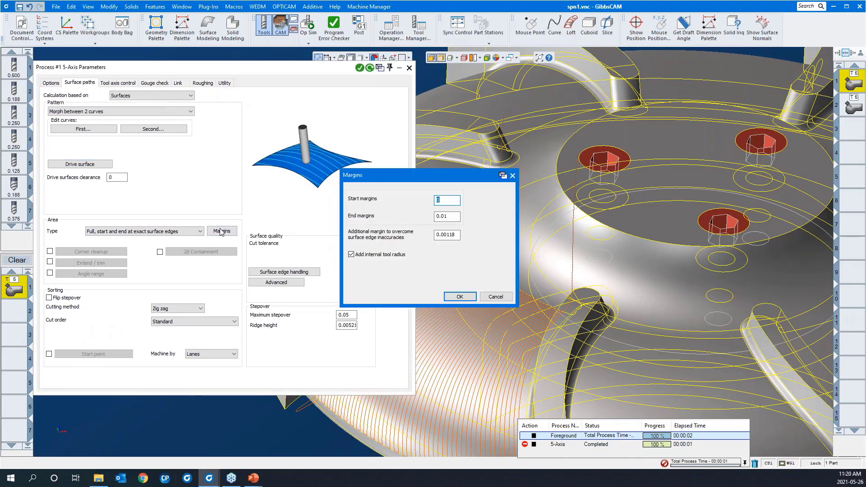
click(353, 256)
double_click(448, 214)
text(0)
click(454, 297)
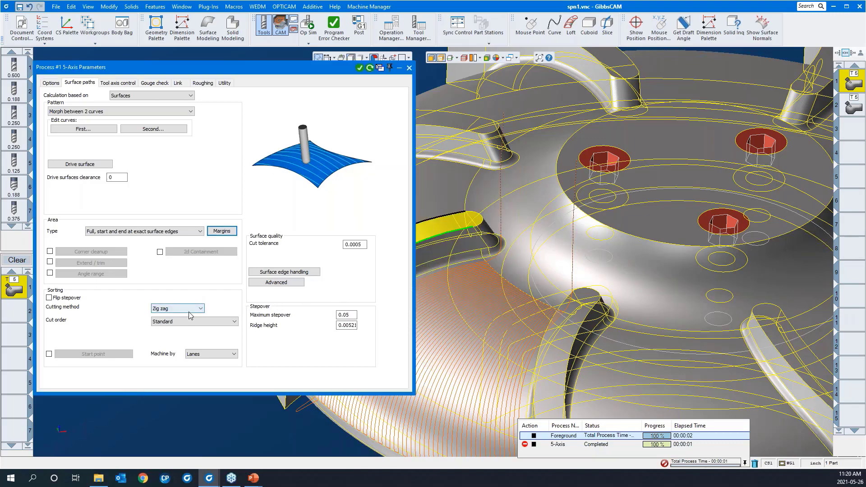
click(346, 316)
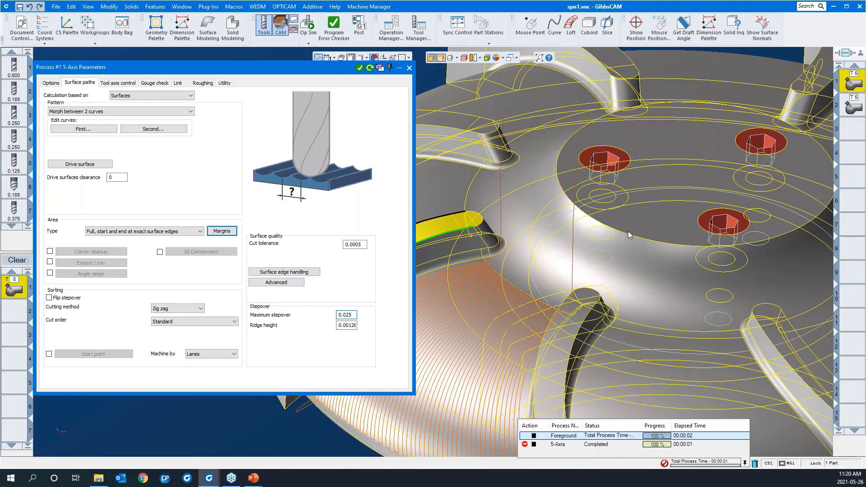
scroll(654, 226, down, 2)
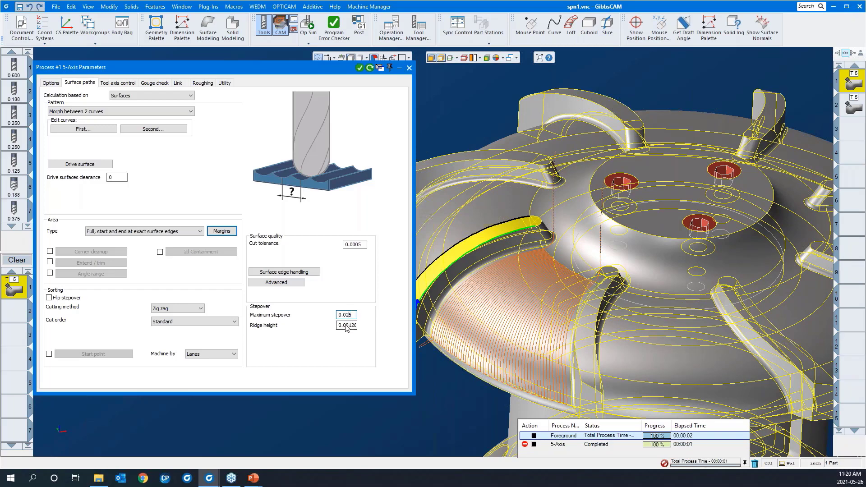
Set the tool axis control's output format to 3 Axis
click(133, 86)
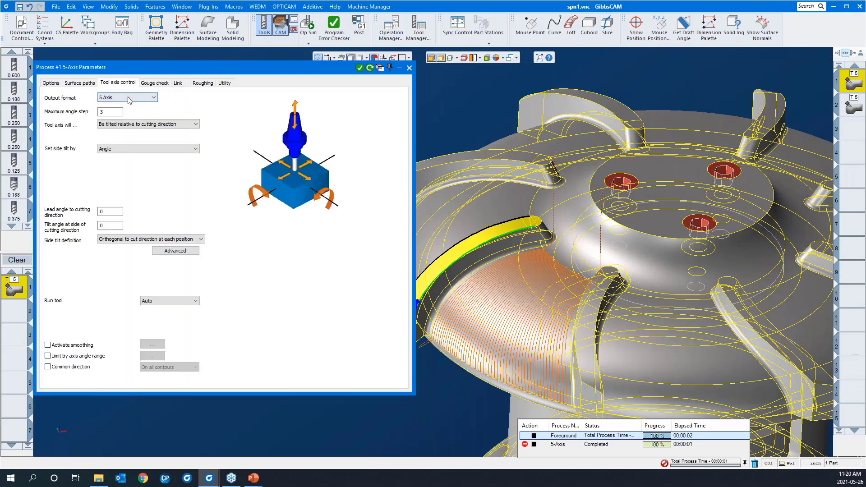
click(129, 97)
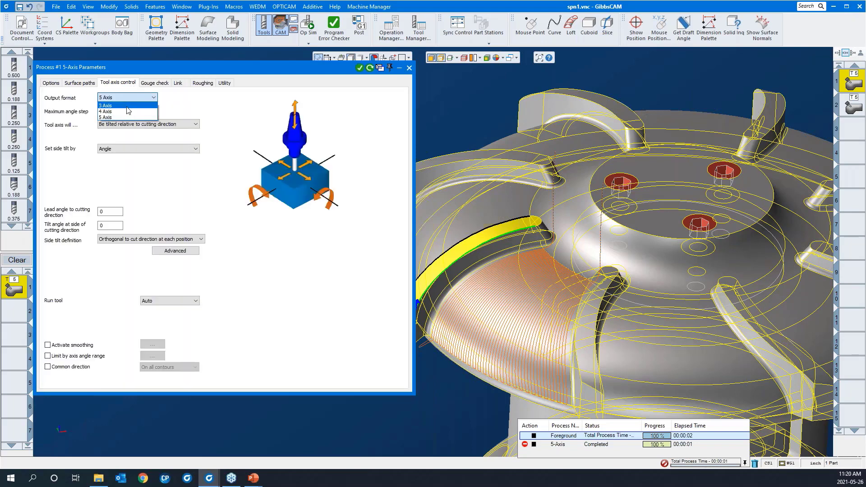
click(128, 106)
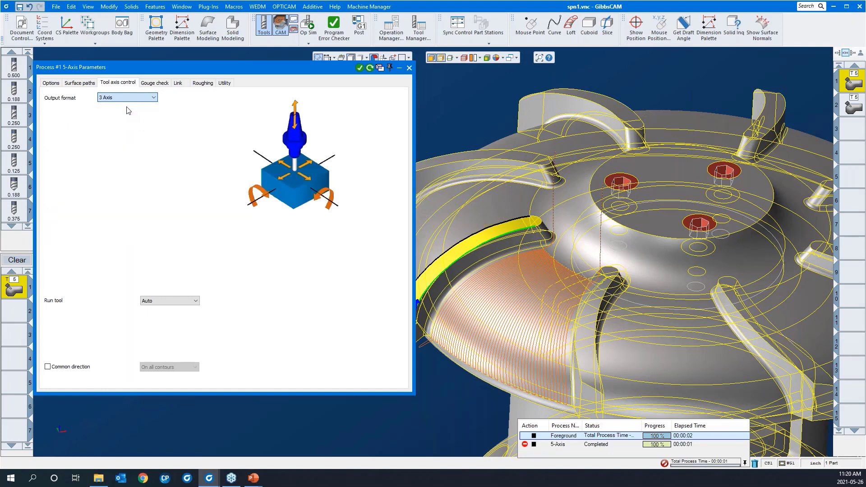
scroll(690, 218, down, 2)
scroll(689, 218, down, 1)
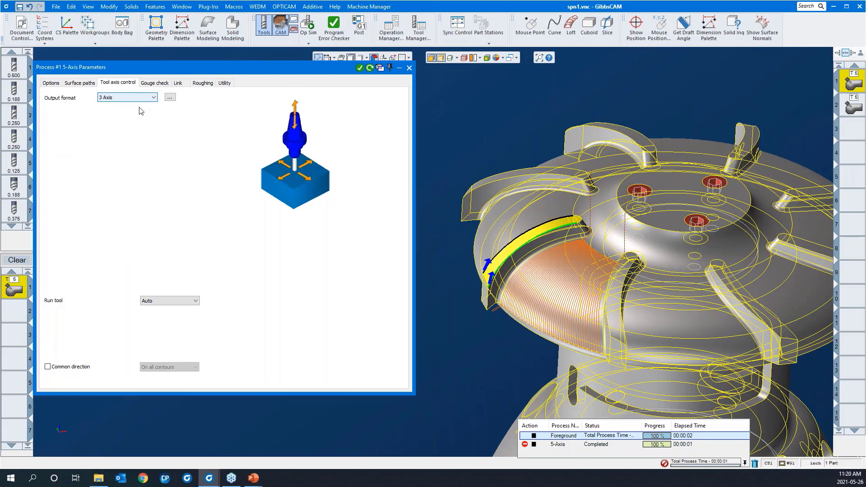
Try Other direction for the 3-axis tool plane, look at the selectable tool planes, and return the direction to Top
click(170, 97)
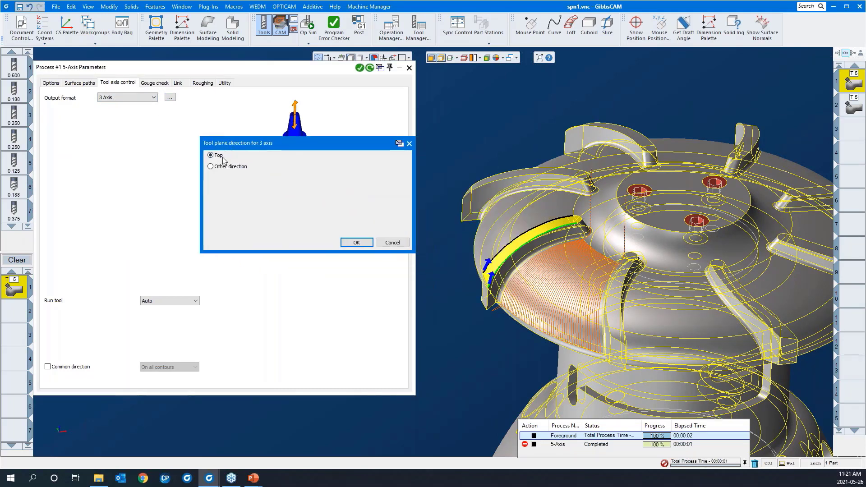
click(211, 167)
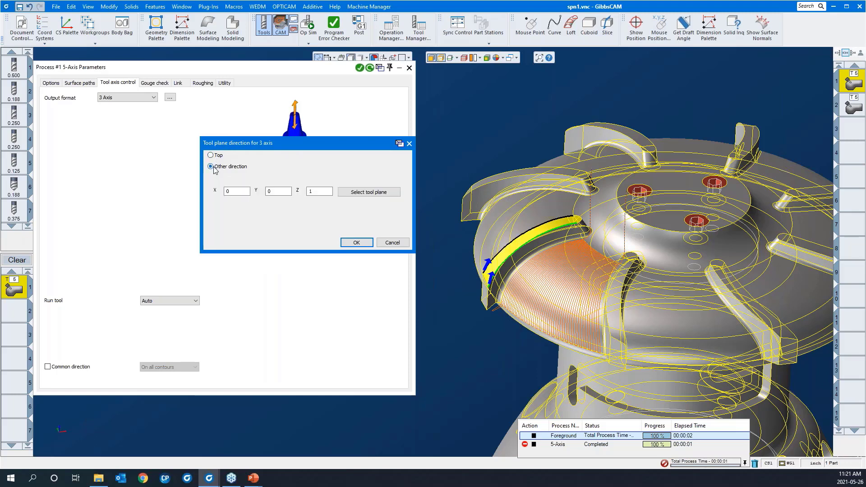
click(351, 193)
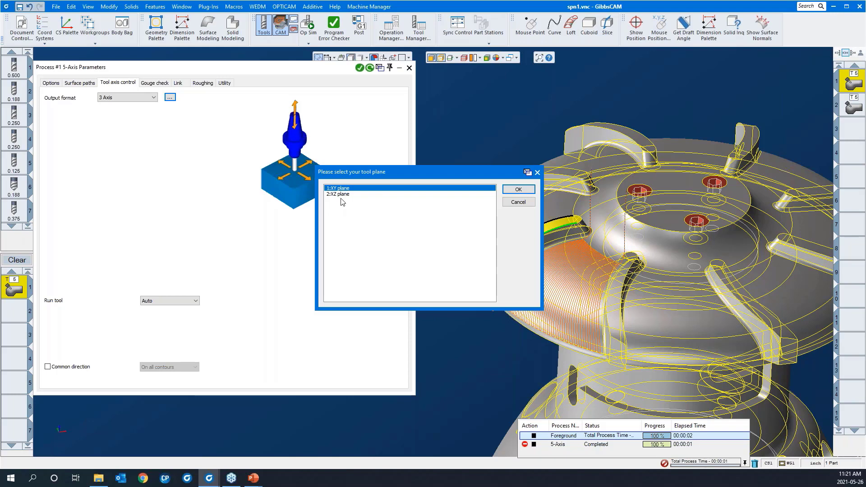
click(512, 204)
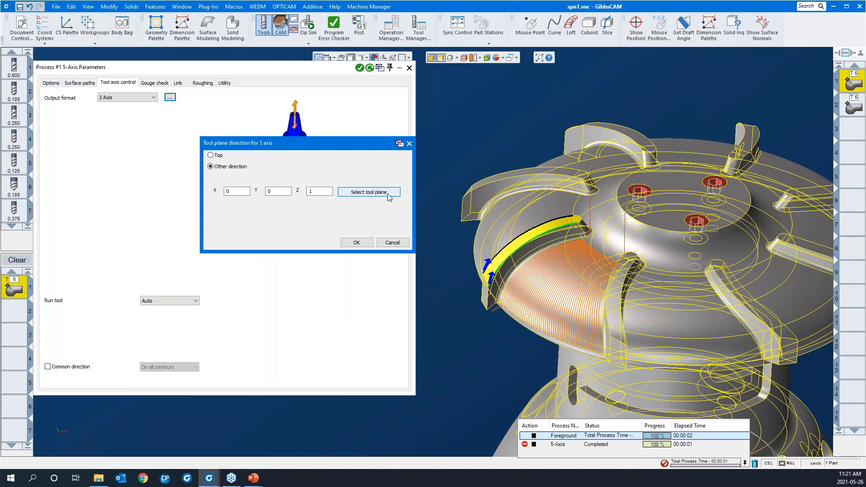
click(213, 157)
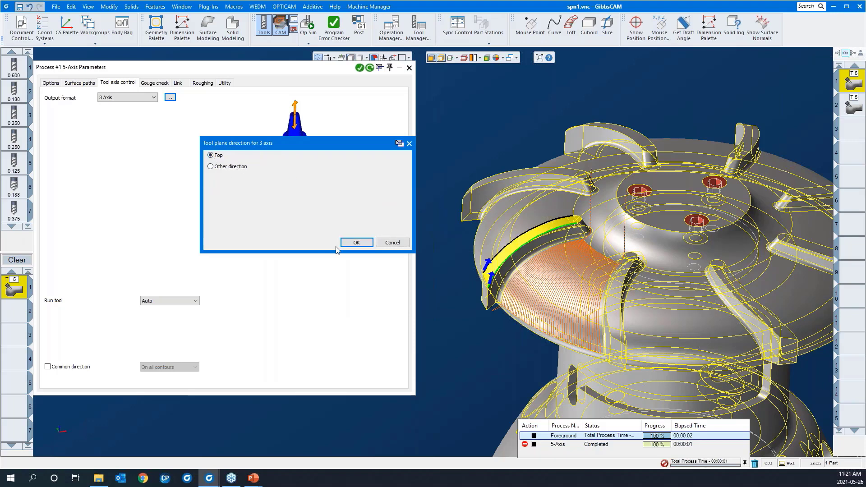
click(359, 244)
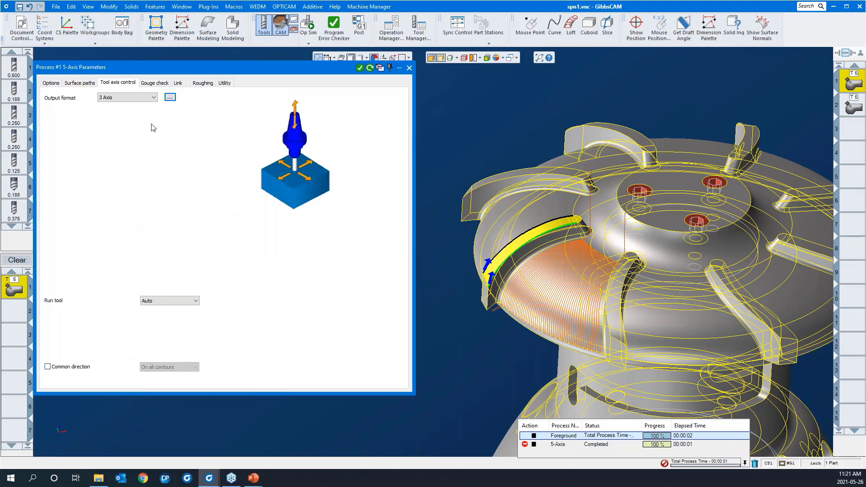
Disable gouge check 1 and generate the blade top face toolpath as a new operation
click(157, 84)
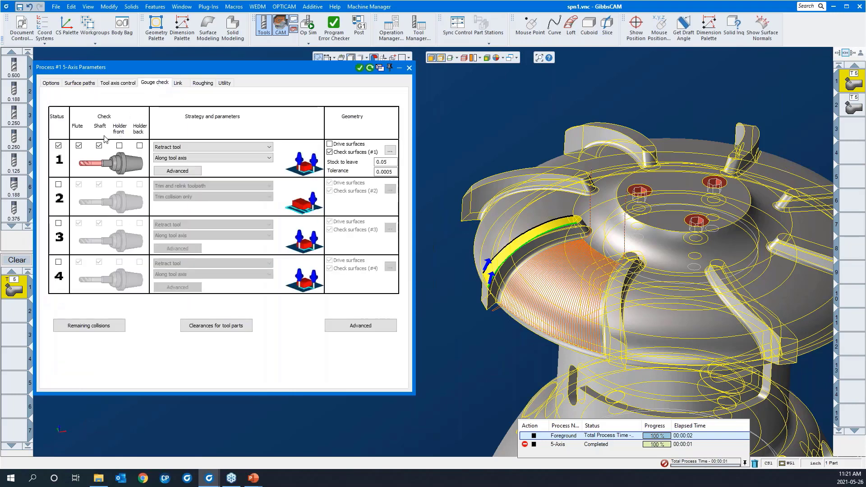
click(59, 146)
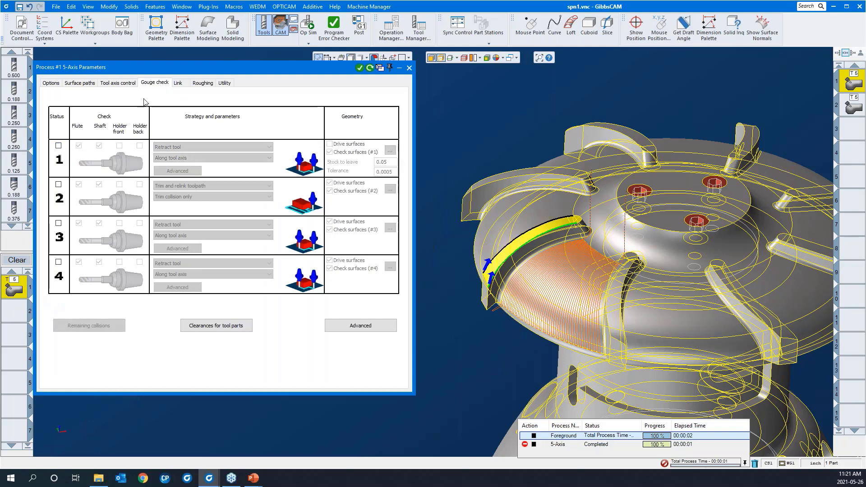
click(177, 84)
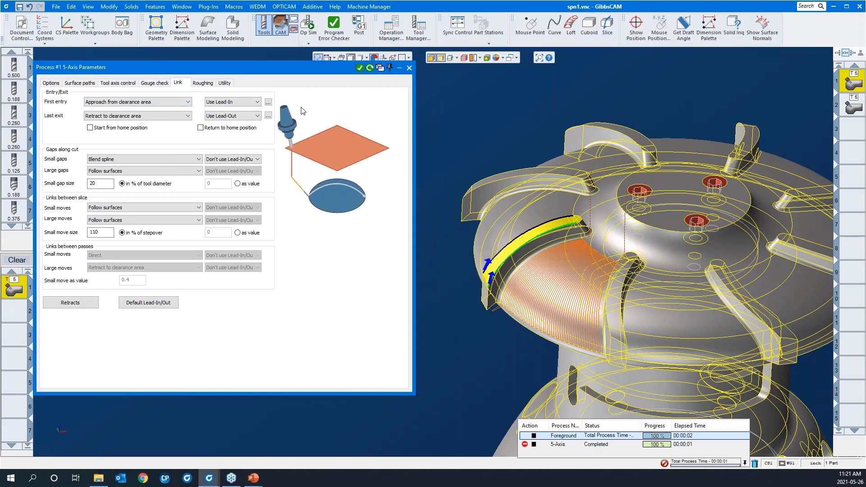
double_click(273, 71)
right_click(288, 147)
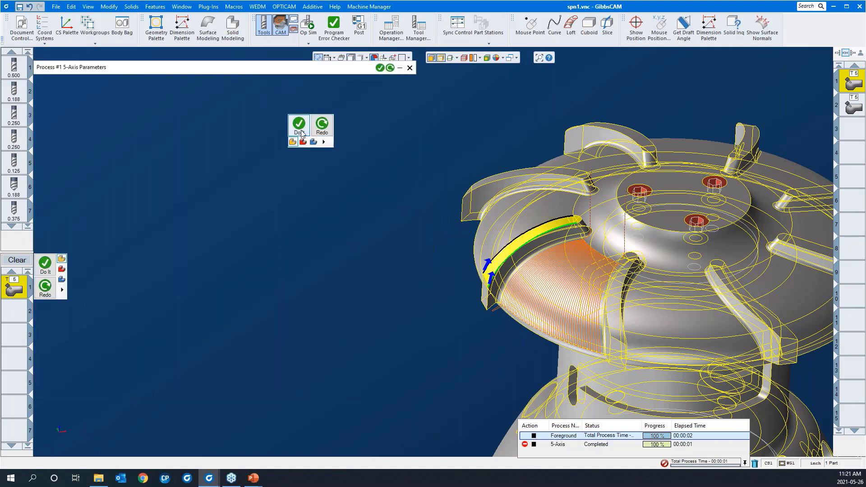
click(322, 125)
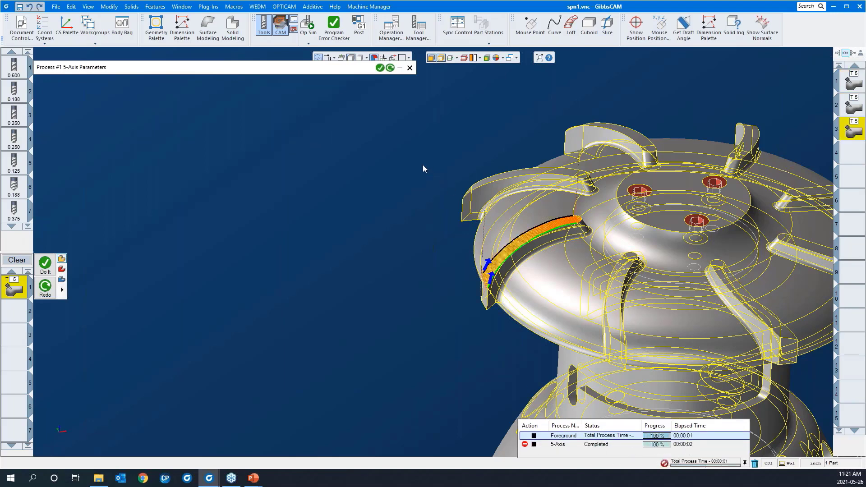
Examine the morph toolpath along the blade's top face, especially around its rounded inner end
drag(423, 168, 630, 341)
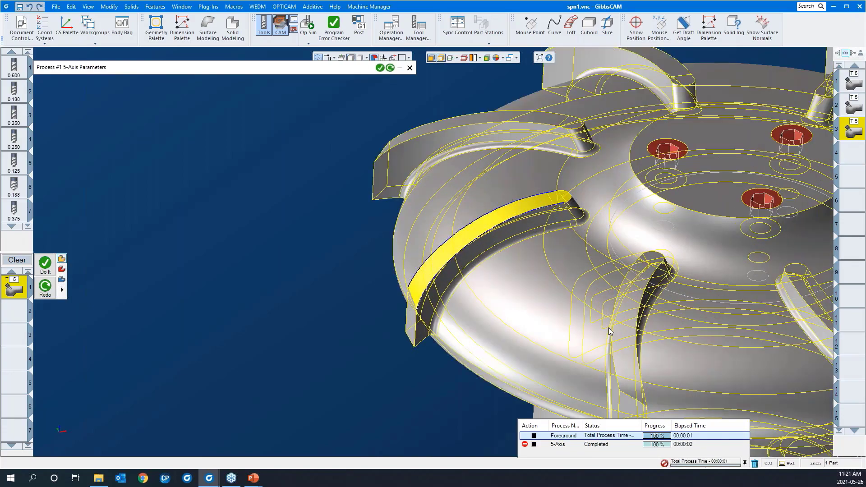
mouse_move(537, 306)
middle_down()
mouse_move(455, 265)
mouse_move(397, 181)
mouse_move(458, 338)
mouse_move(588, 271)
middle_up()
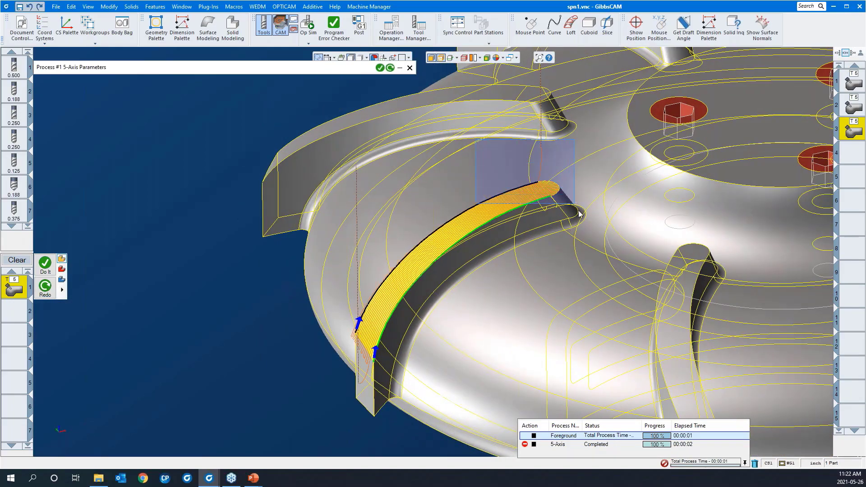
scroll(545, 171, up, 5)
middle_drag(427, 276, 462, 240)
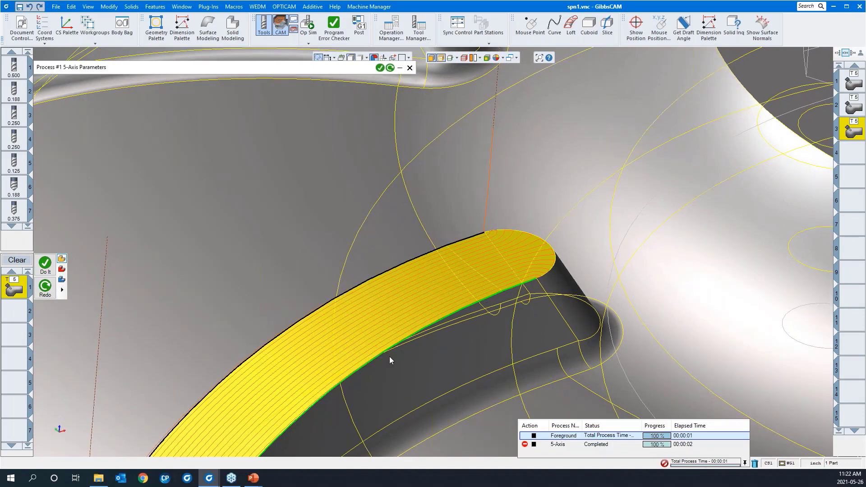
middle_drag(388, 356, 430, 241)
drag(387, 146, 629, 340)
middle_drag(635, 173, 480, 251)
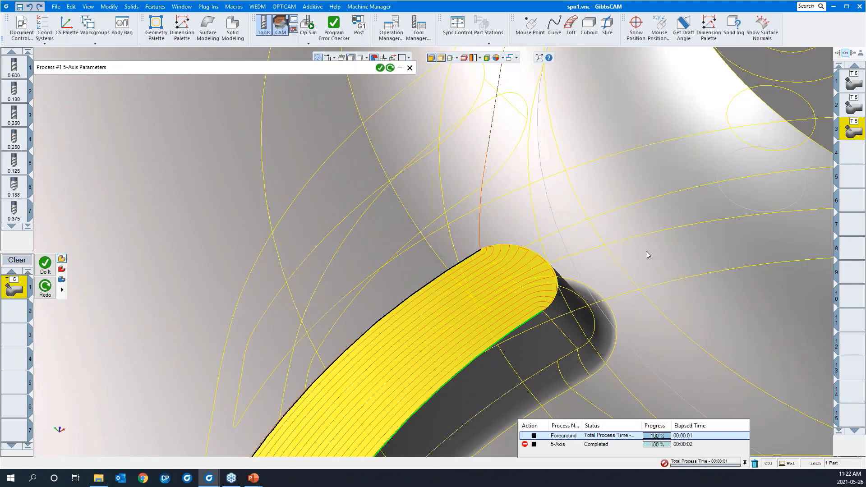
scroll(643, 237, down, 4)
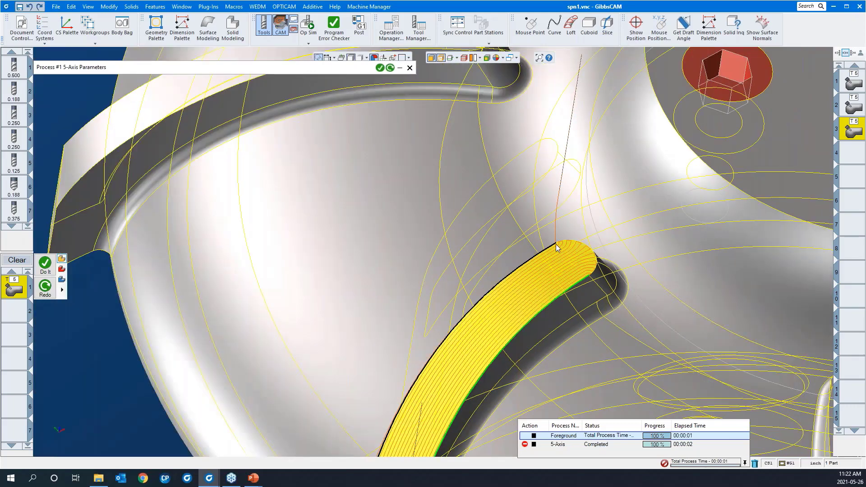
scroll(516, 210, down, 2)
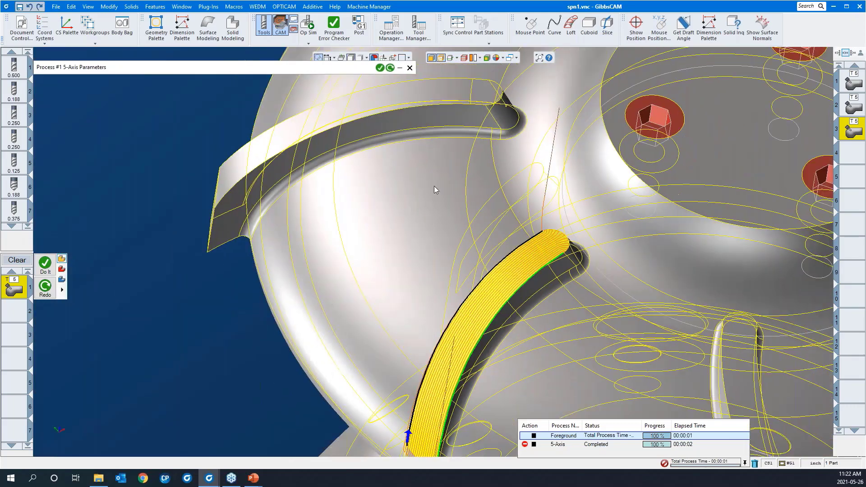
Enable Extend edge curve in the surface edge handling and recalculate the blade top face toolpath
click(278, 71)
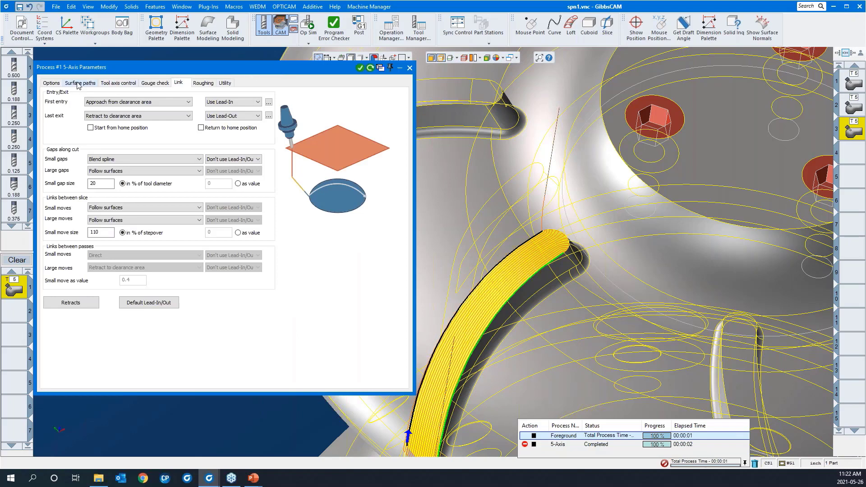
click(77, 83)
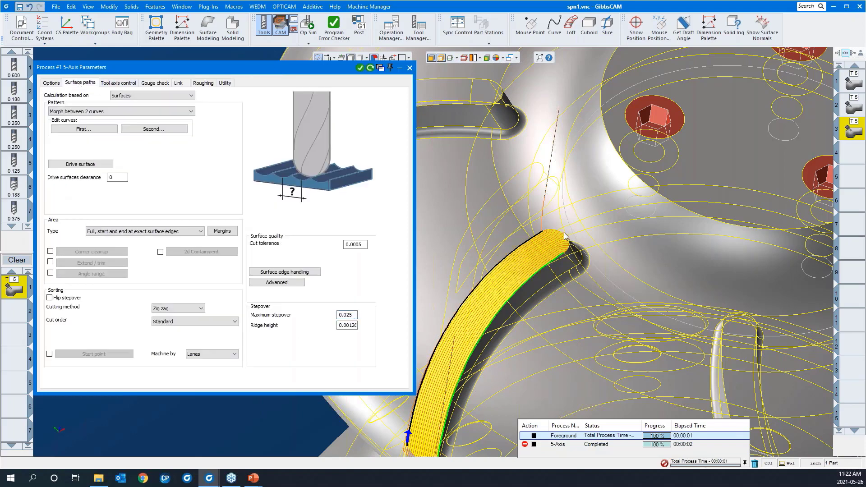
click(305, 272)
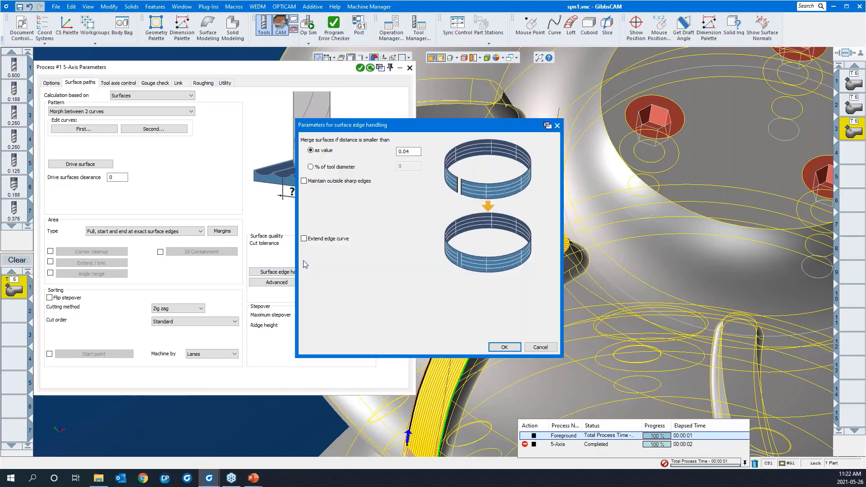
click(304, 239)
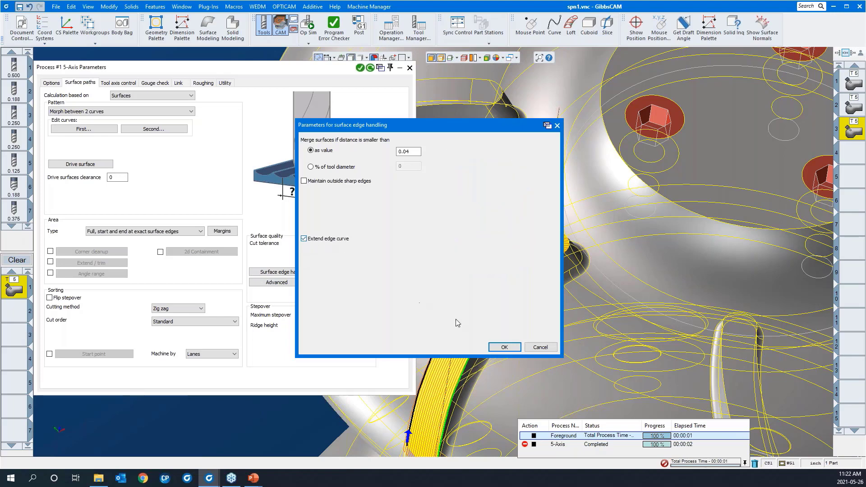
click(503, 347)
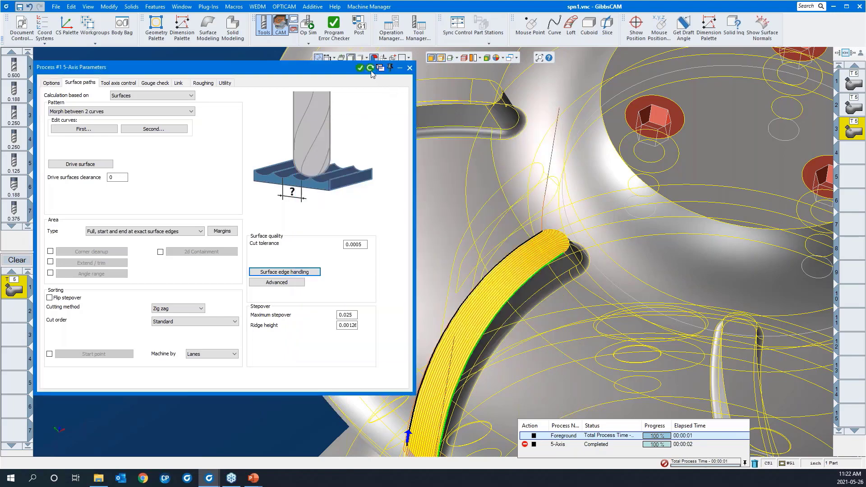
click(370, 68)
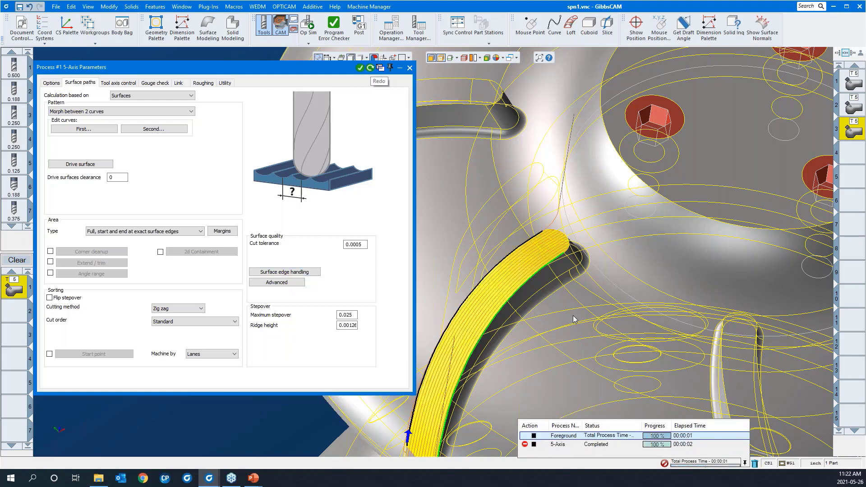
drag(614, 316, 453, 184)
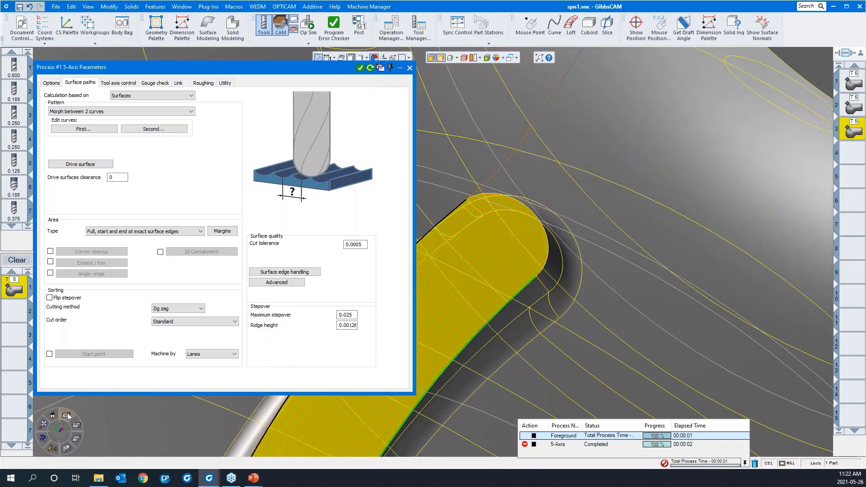
Set both small and large moves between slices to Blend spline and recalculate the blade top face toolpath
click(66, 415)
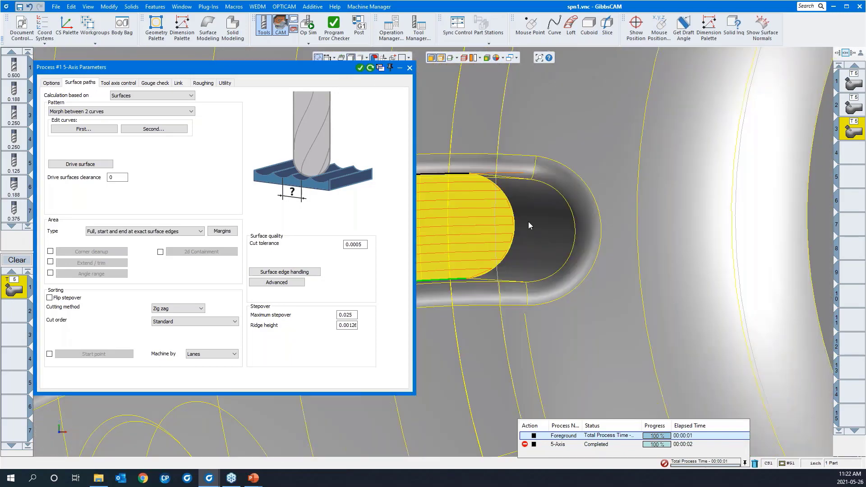
scroll(664, 212, down, 3)
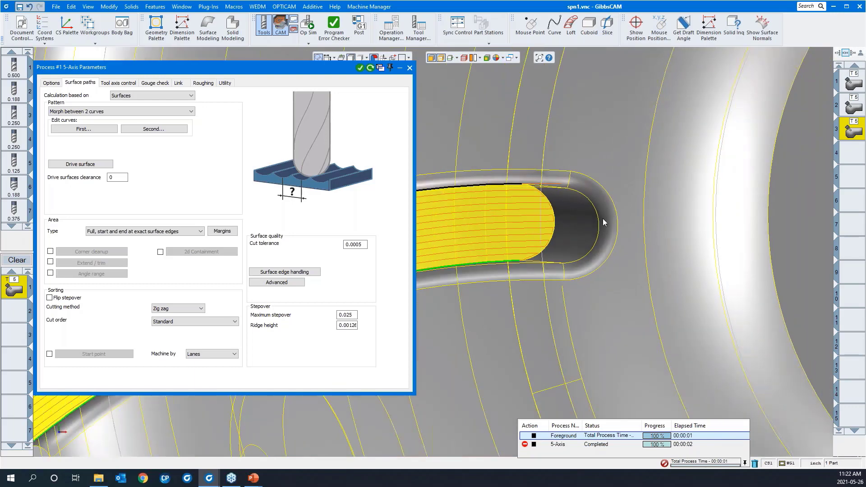
drag(471, 170, 604, 316)
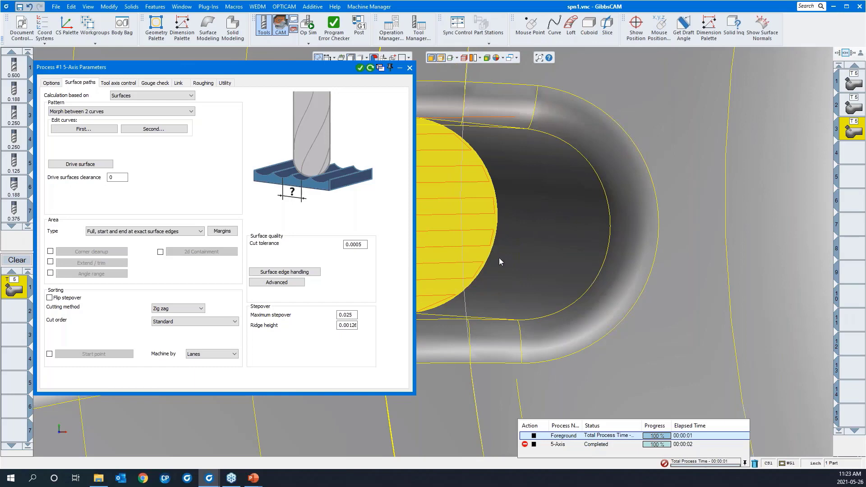
scroll(637, 232, down, 2)
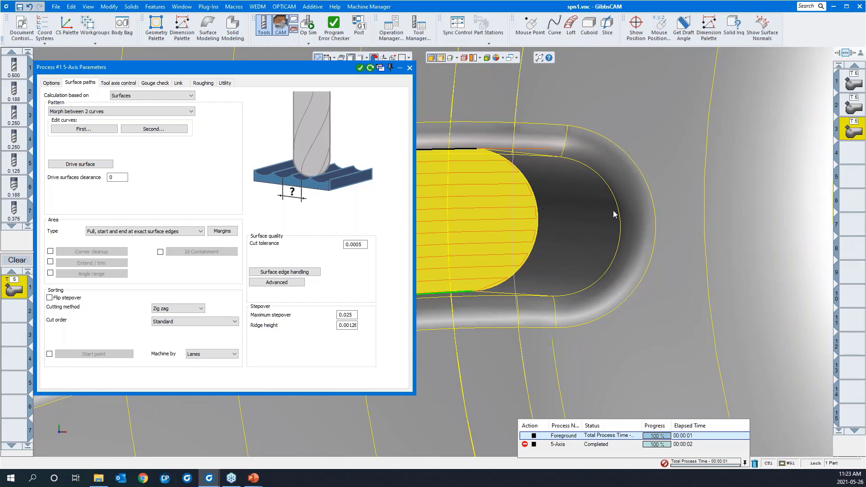
scroll(682, 209, down, 1)
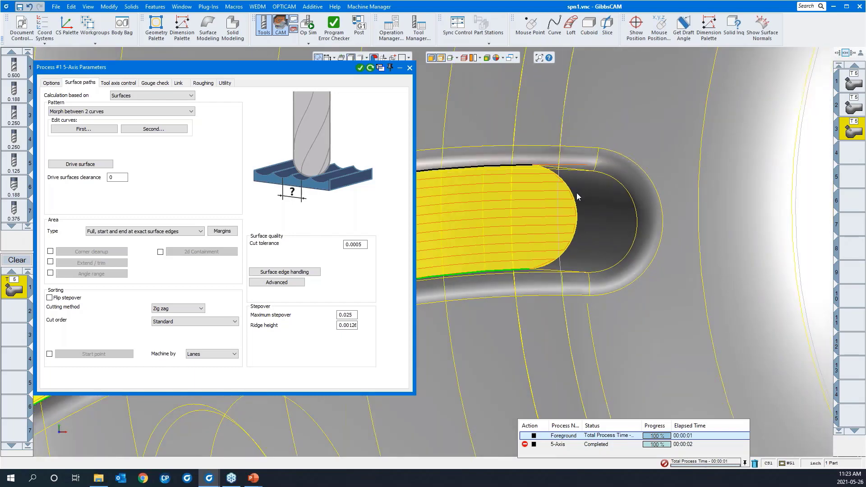
click(185, 86)
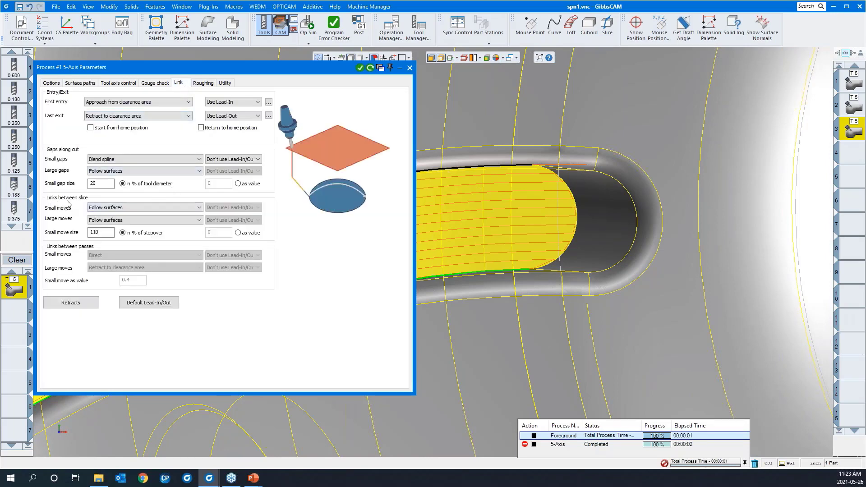
click(114, 211)
click(111, 224)
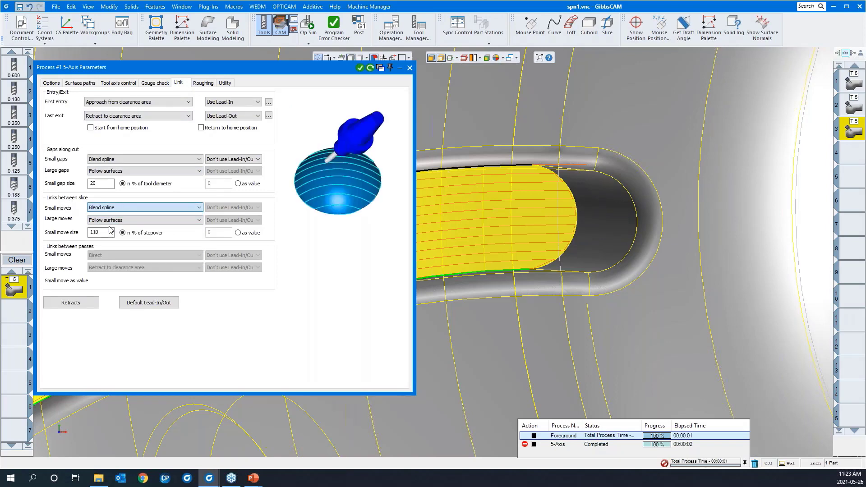
click(111, 221)
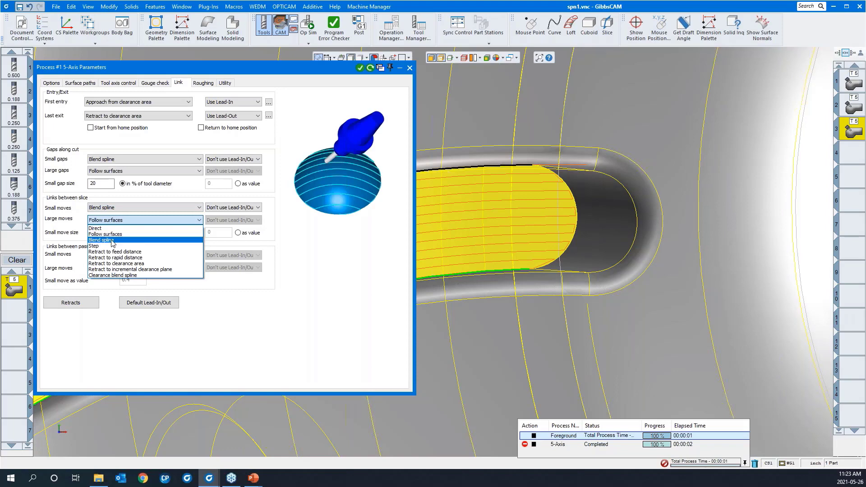
click(112, 241)
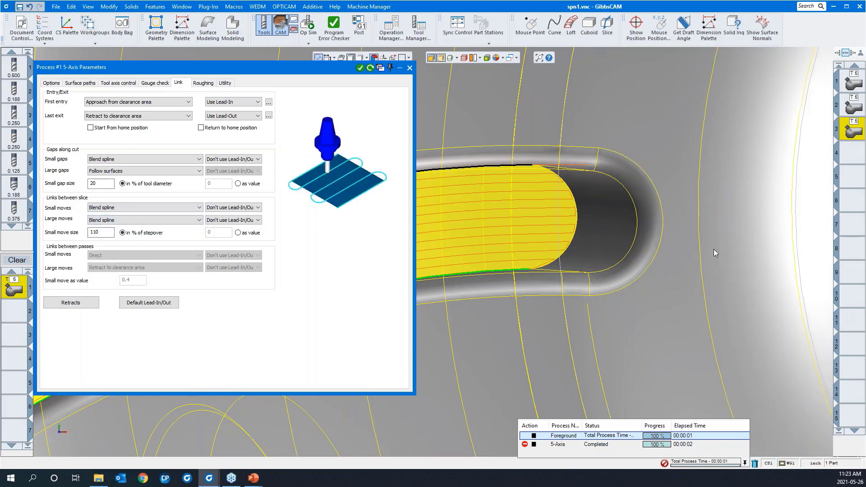
scroll(715, 248, down, 5)
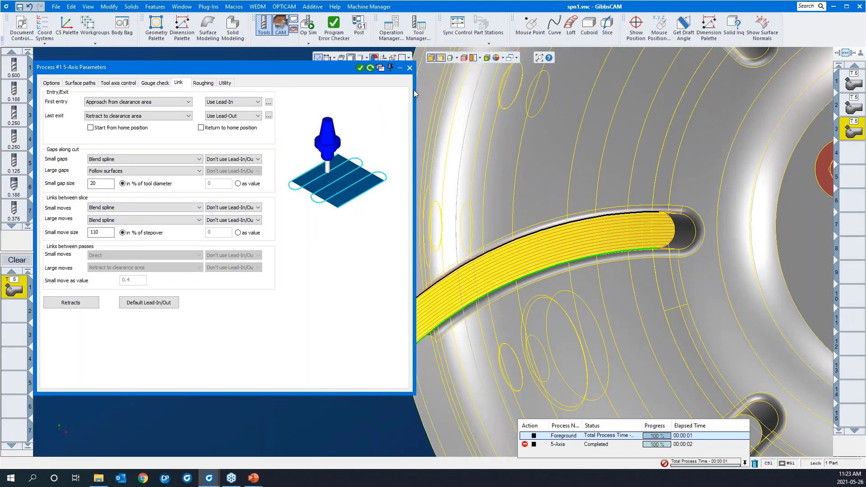
click(371, 68)
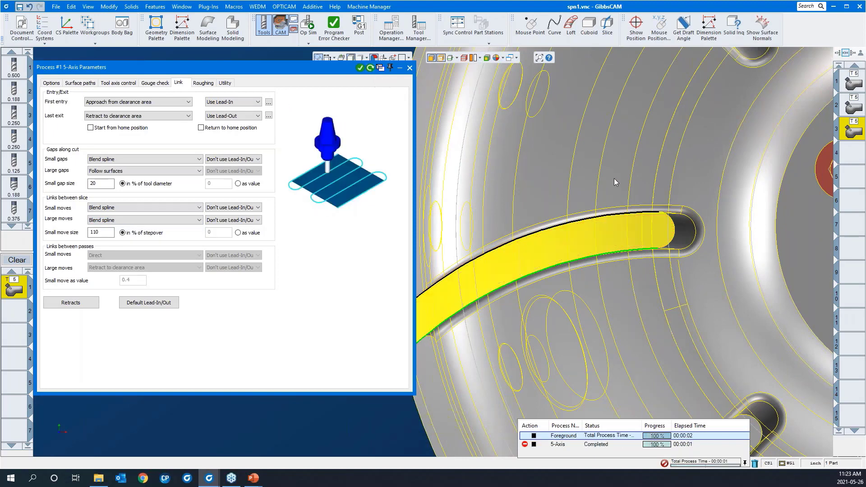
Enable Extend / trim with tangential start and end extensions of 0.025 by value, and recalculate the blade top face toolpath
drag(601, 173, 709, 294)
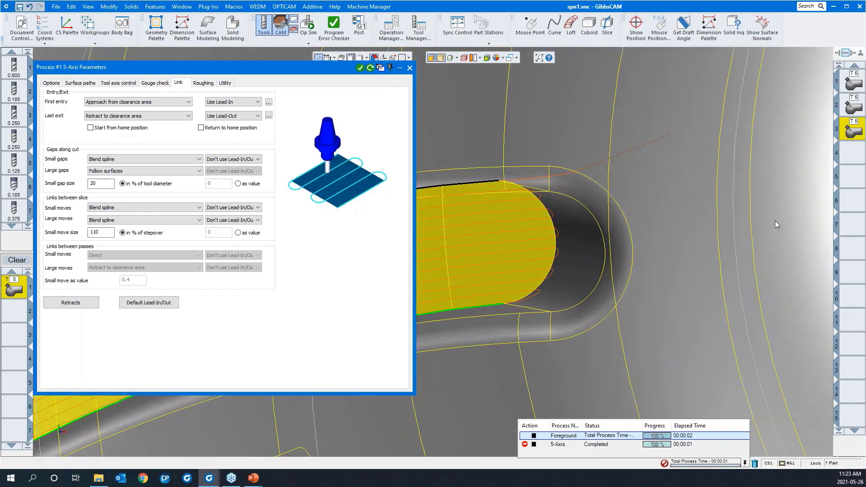
scroll(760, 128, down, 5)
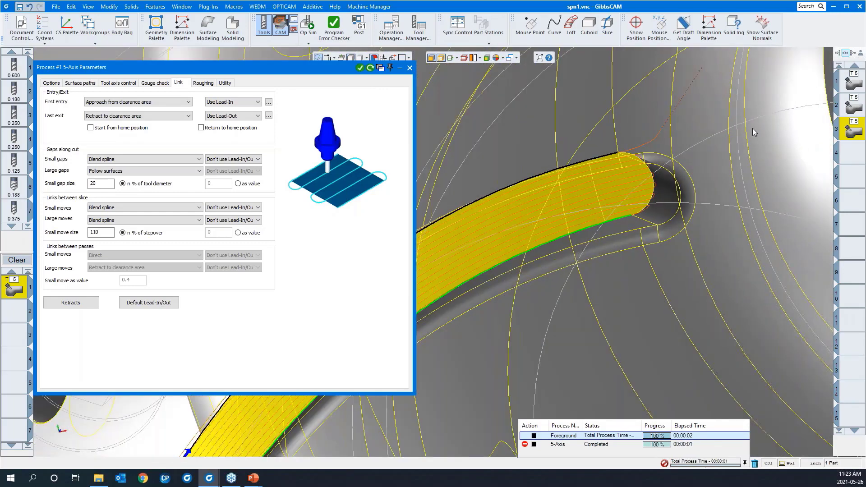
scroll(622, 203, down, 2)
scroll(621, 191, down, 1)
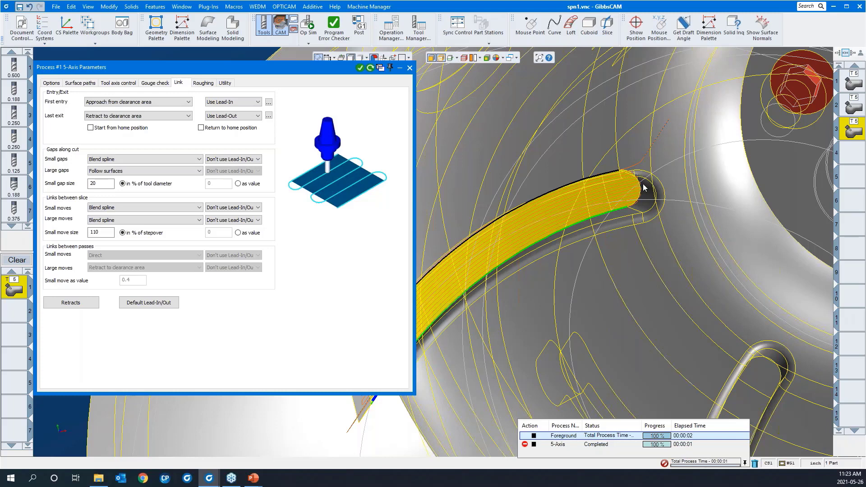
click(80, 83)
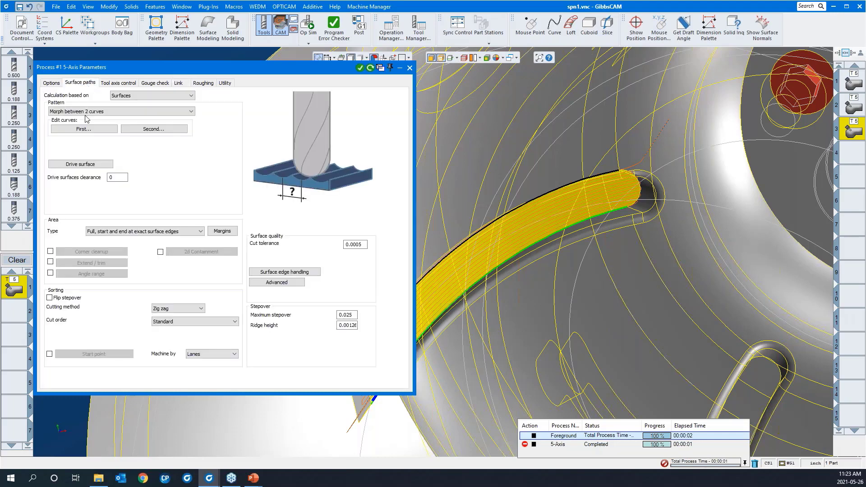
click(51, 262)
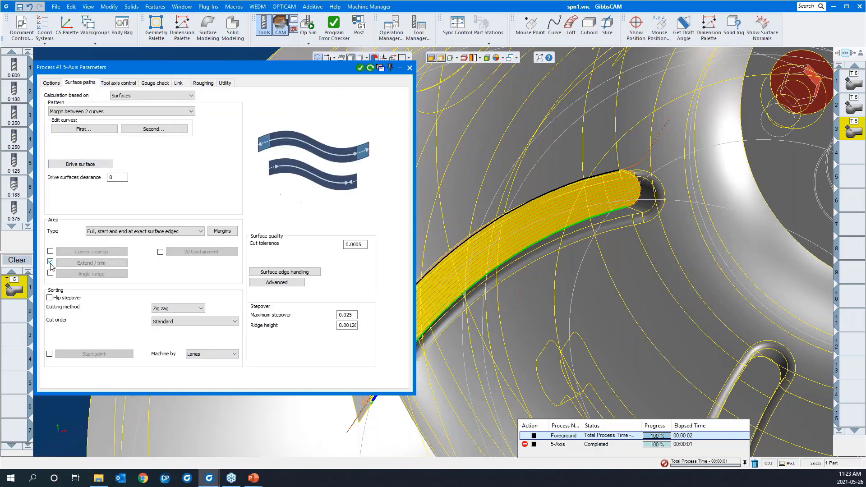
click(68, 263)
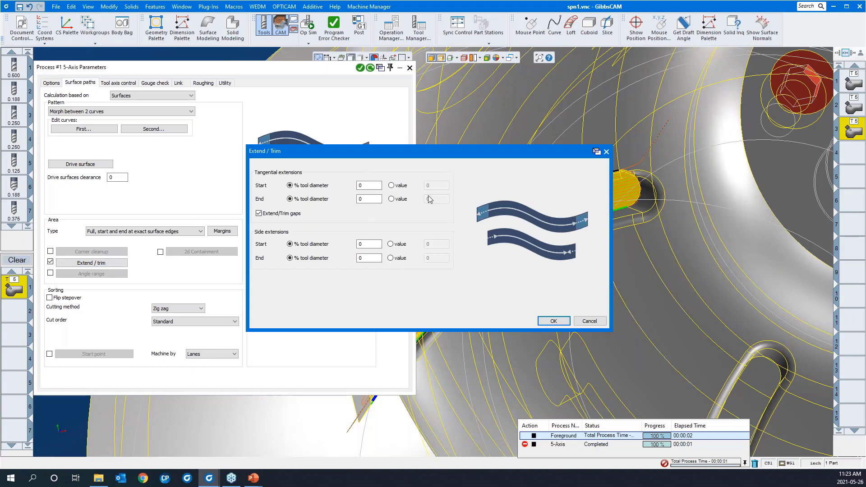
click(391, 186)
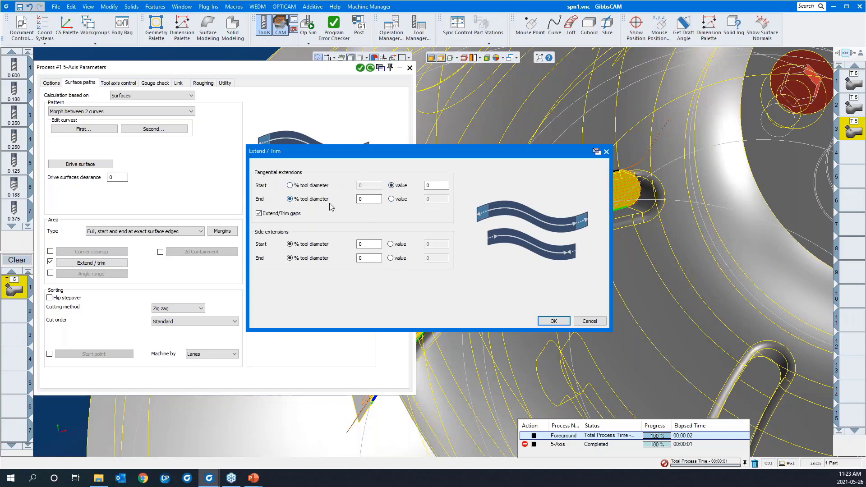
click(391, 199)
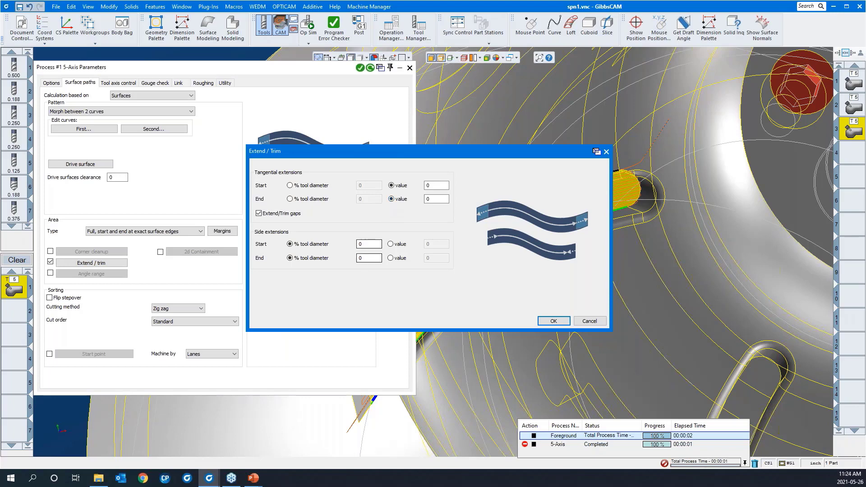
double_click(431, 185)
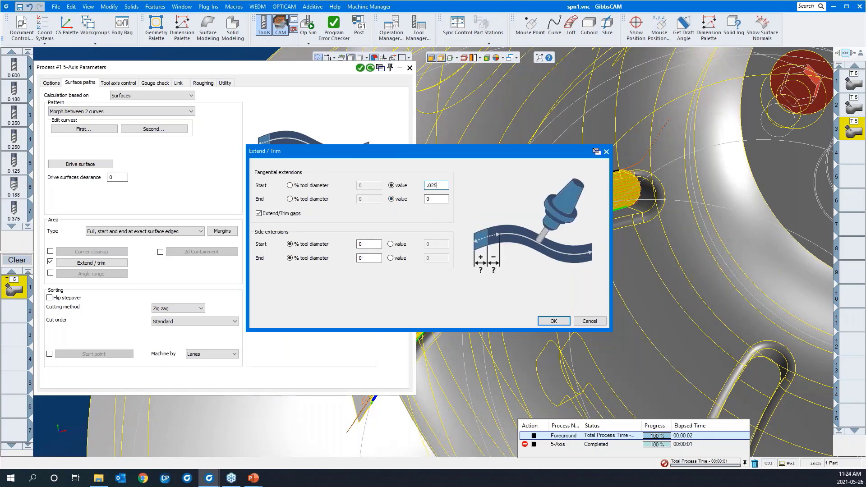
click(435, 199)
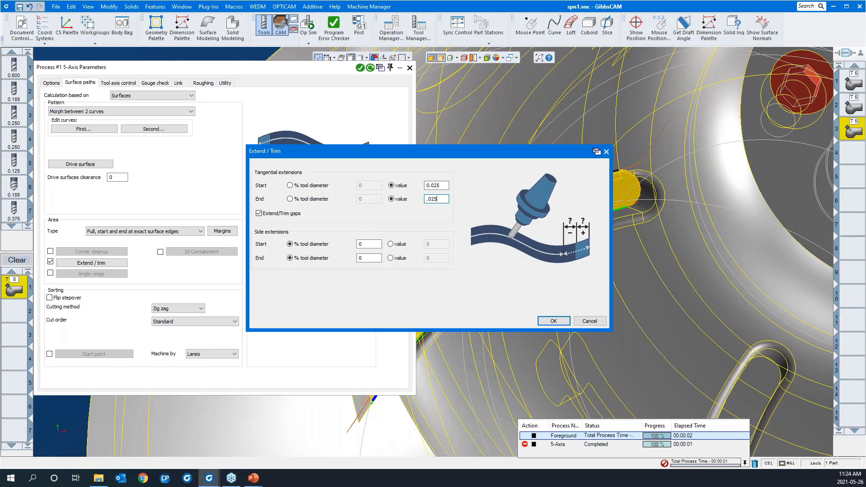
click(550, 321)
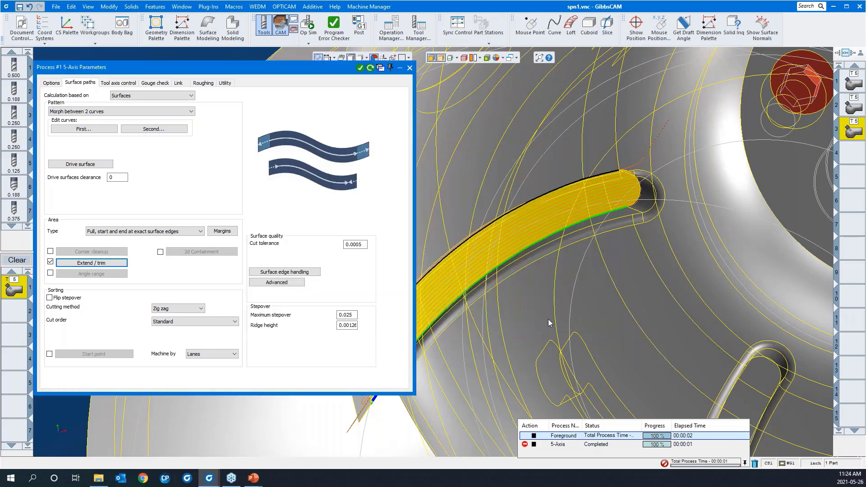
click(371, 68)
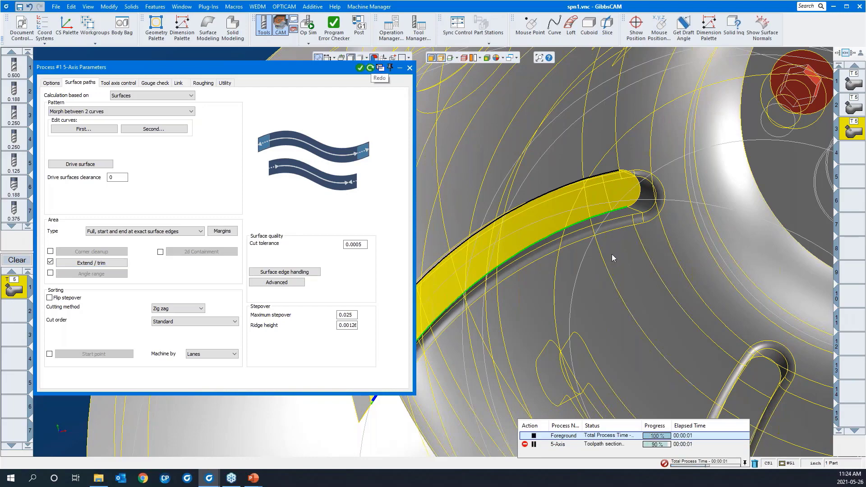
Rotary duplicate the blade top face toolpath 7 times at a C increment of 45 degrees and recalculate it
scroll(667, 237, up, 5)
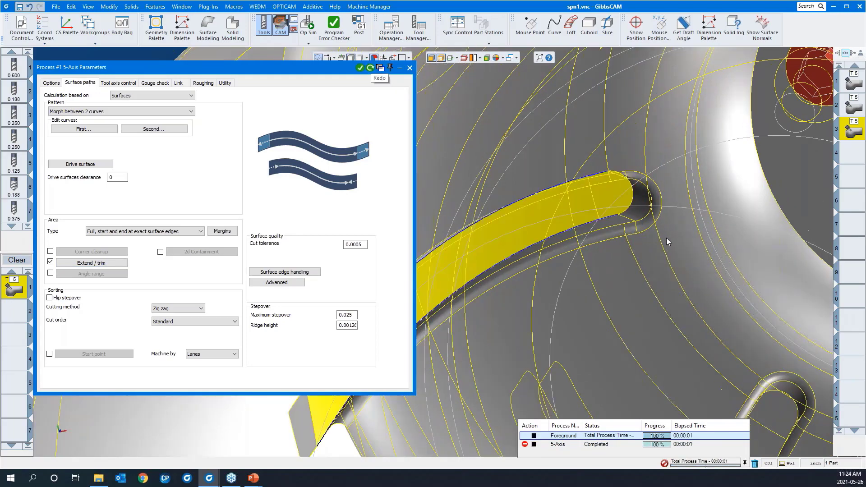
scroll(684, 226, down, 5)
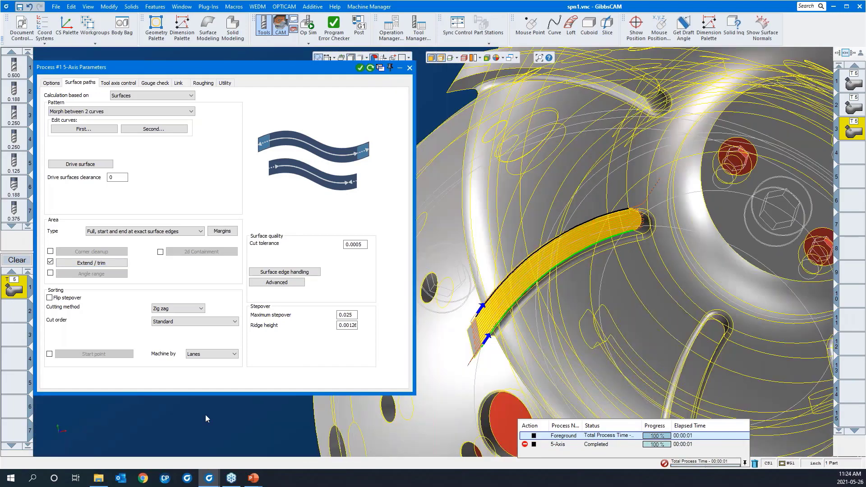
click(67, 448)
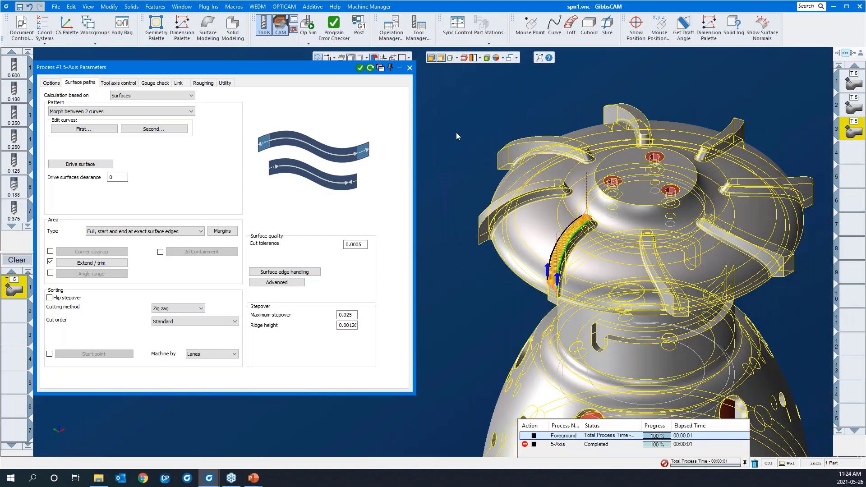
click(51, 83)
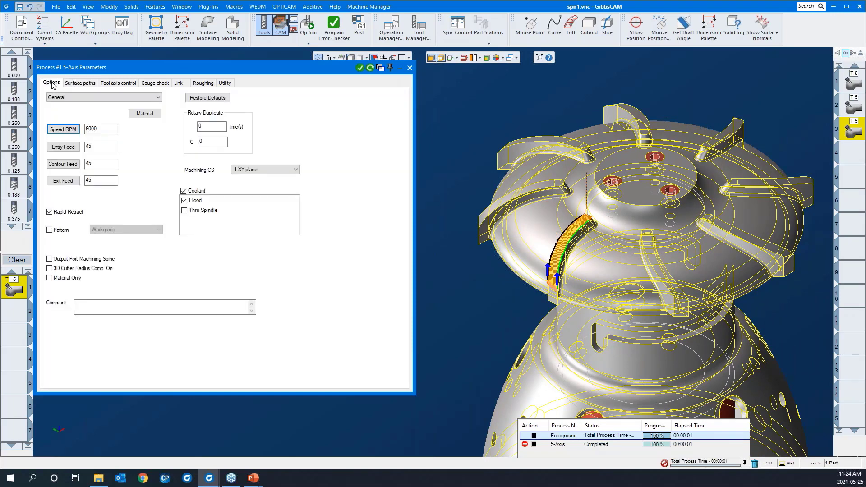
double_click(217, 132)
double_click(215, 143)
click(370, 68)
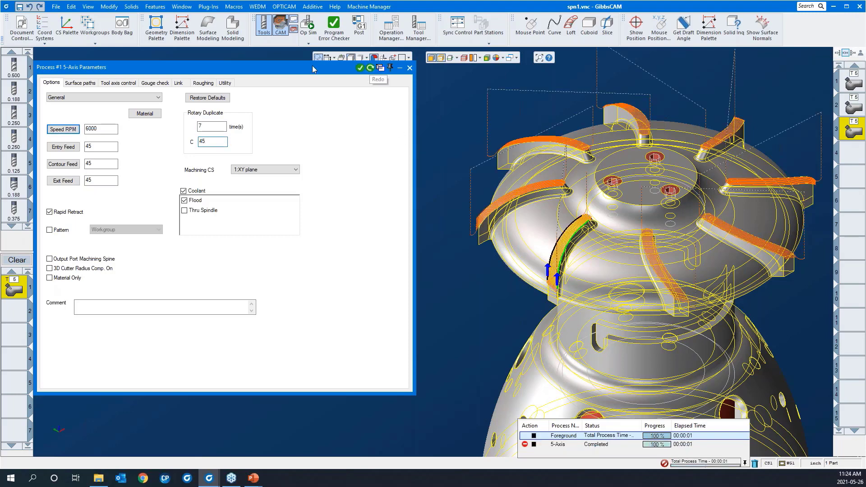
Collapse the process parameters and simulate the operations in Op Sim from the start at maximum speed, watching the blade tops being cut
click(380, 68)
scroll(215, 226, down, 2)
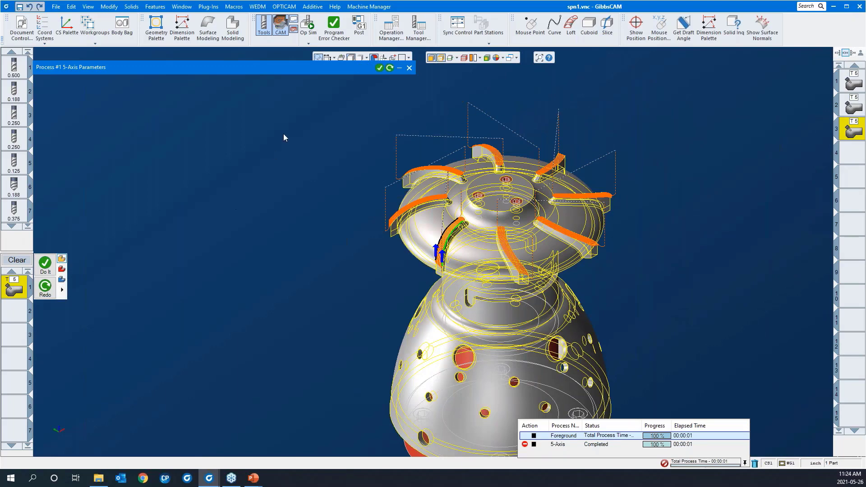
click(310, 22)
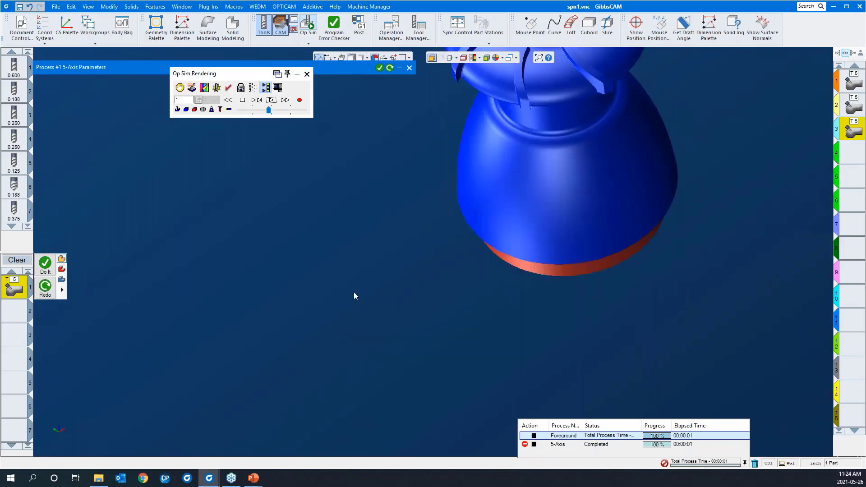
middle_drag(407, 235, 167, 365)
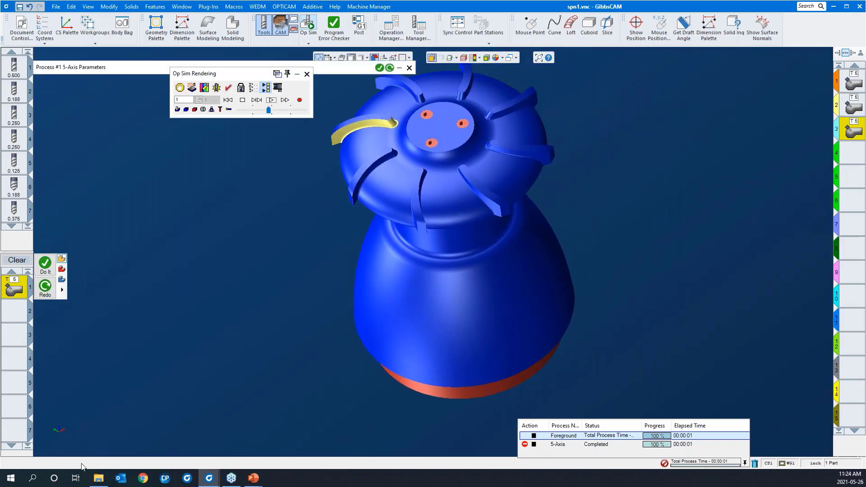
mouse_move(70, 449)
click(228, 100)
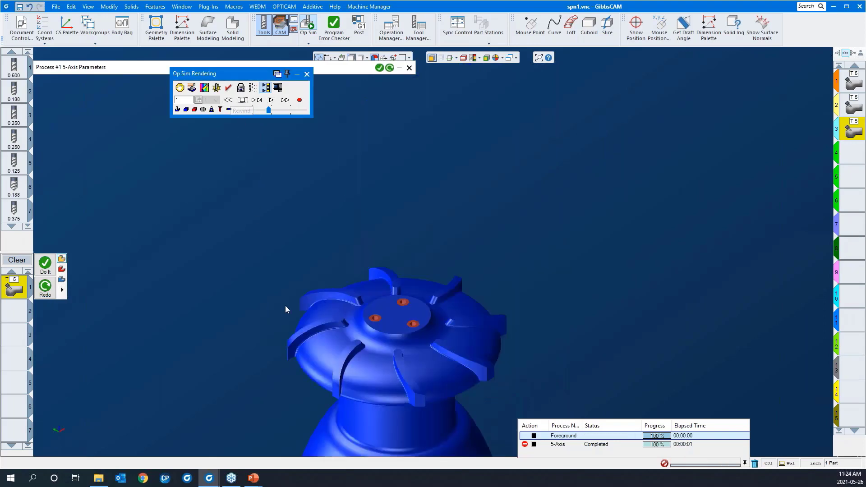
click(272, 100)
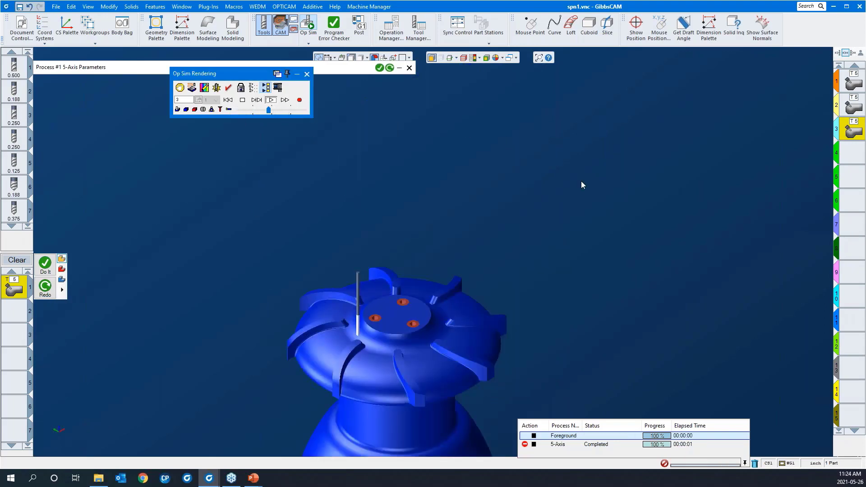
click(303, 111)
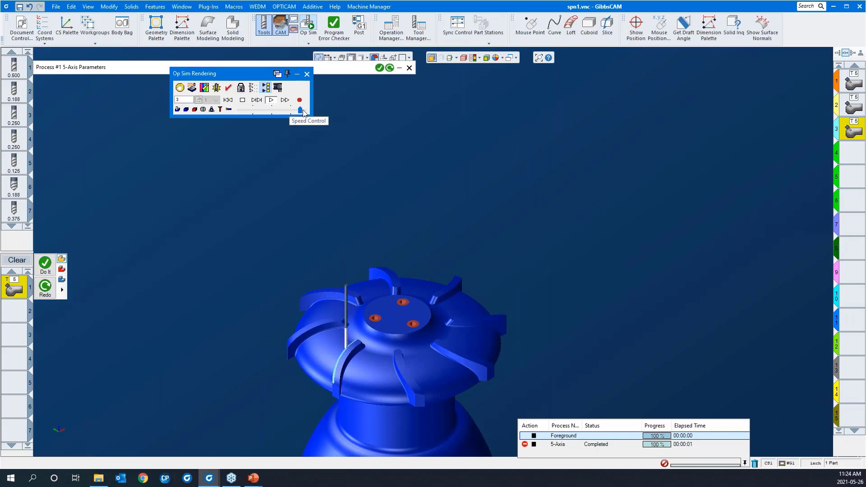
scroll(494, 146, down, 3)
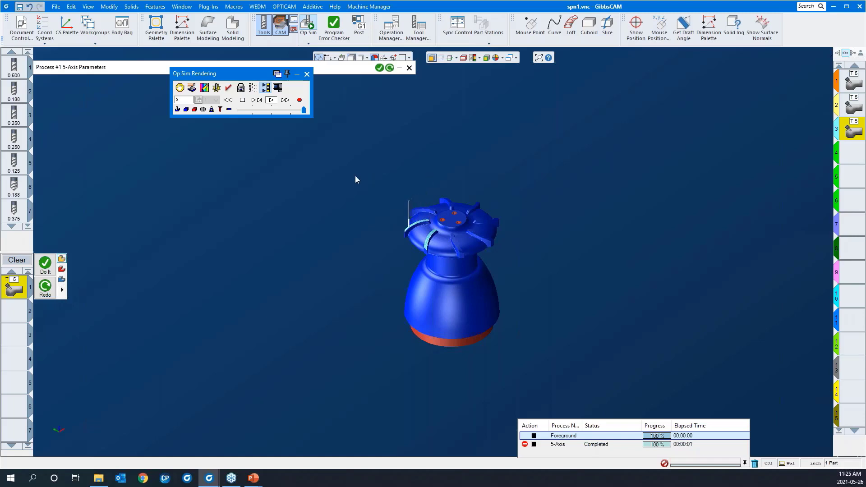
Inspect the simulated cutting of the blade tops up close and exit Op Sim rendering
drag(370, 160, 463, 237)
drag(524, 306, 524, 306)
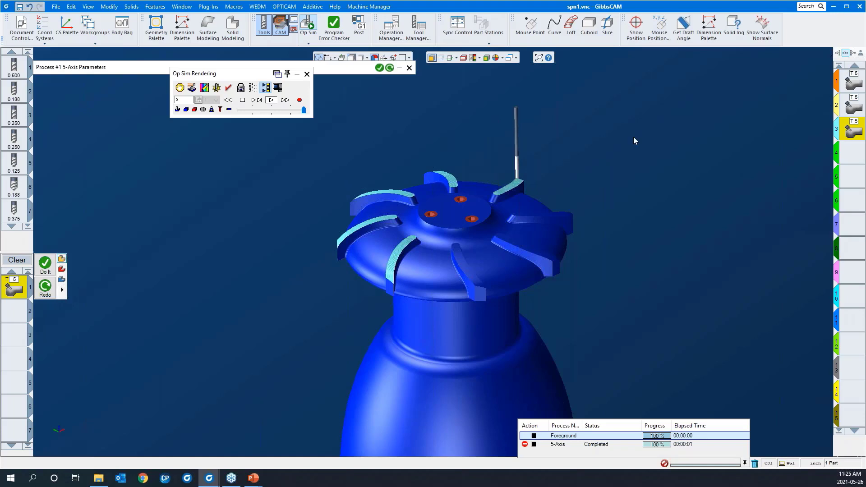
click(306, 74)
Uncover the view controls behind the process parameters and turn off the yellow edge lines on the part
scroll(298, 162, down, 3)
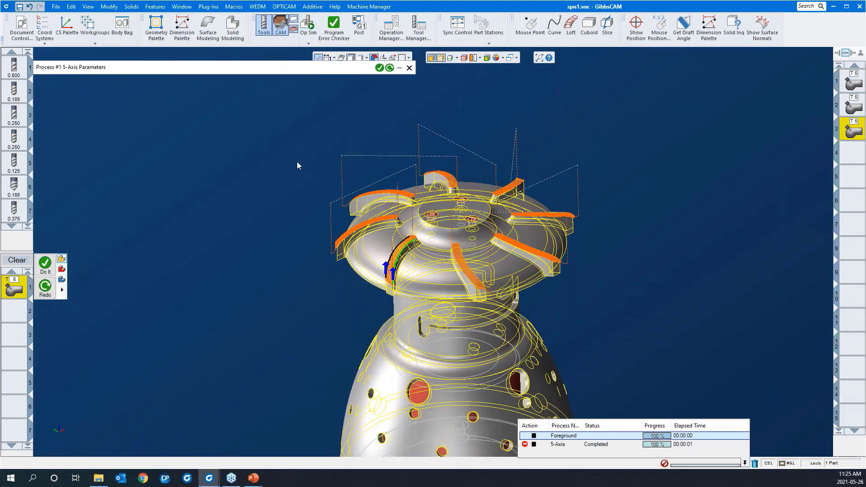
drag(350, 72, 349, 82)
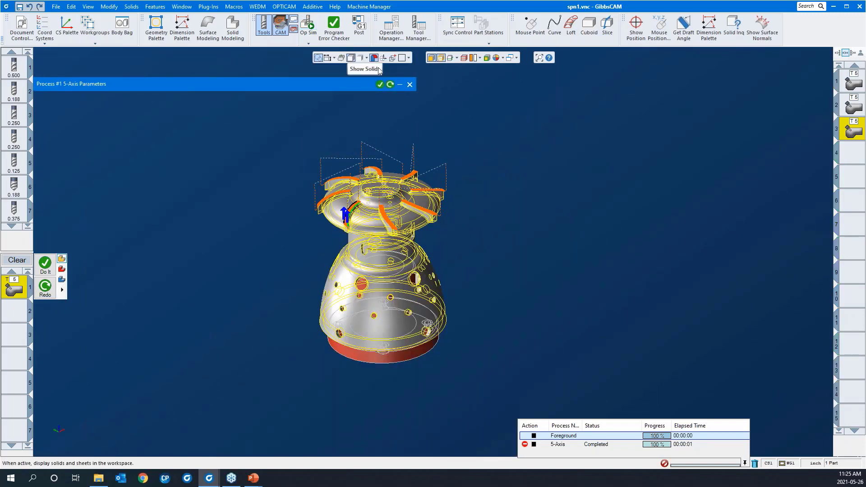
click(441, 58)
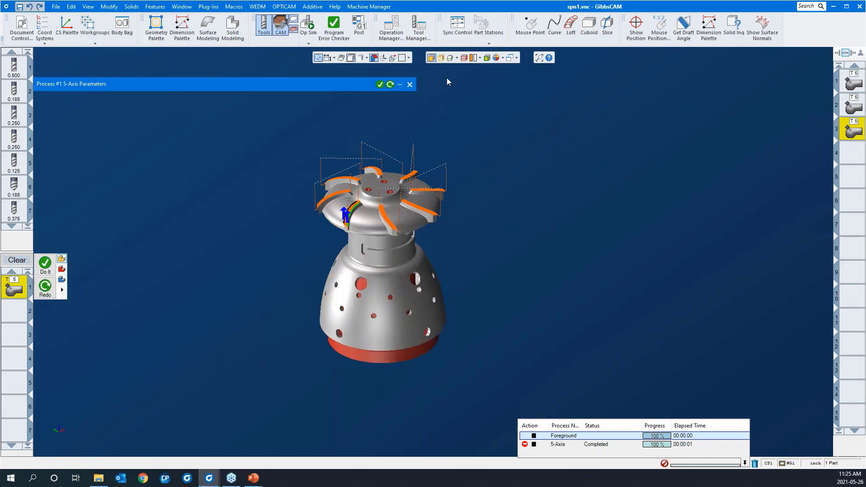
Make the empty fourth operation slot active and close the 5-Axis process parameters
click(855, 154)
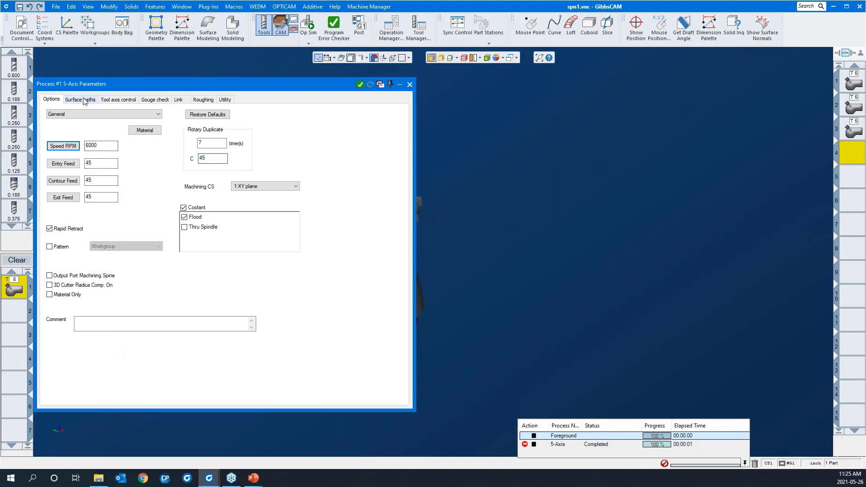
drag(155, 89, 288, 95)
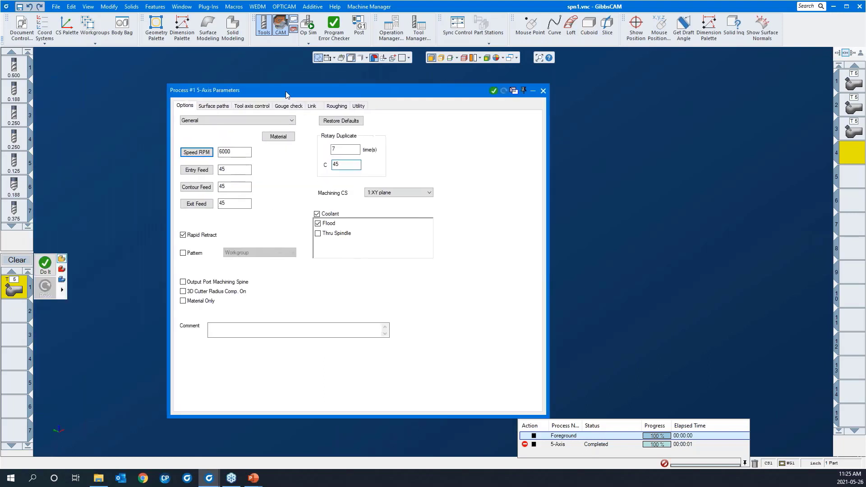
click(544, 91)
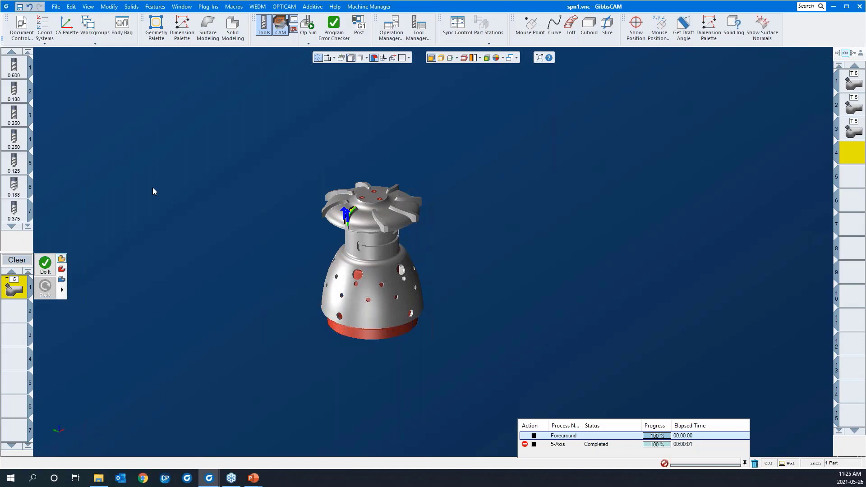
right_click(10, 295)
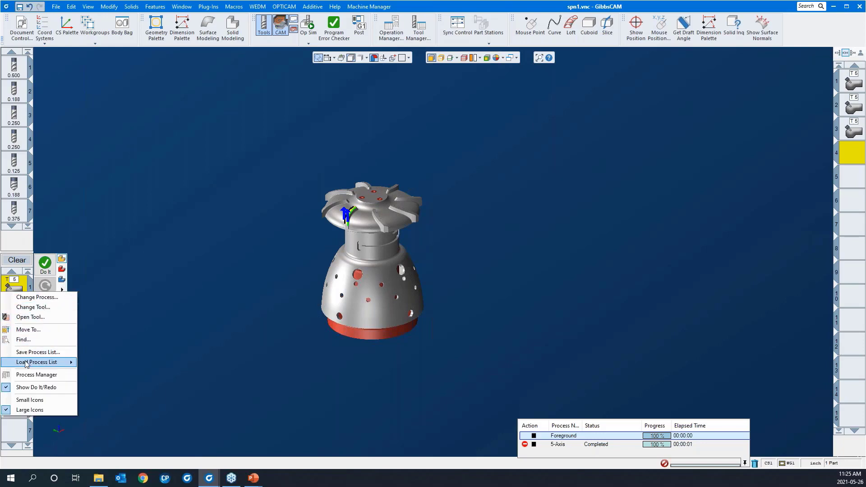
mouse_move(27, 363)
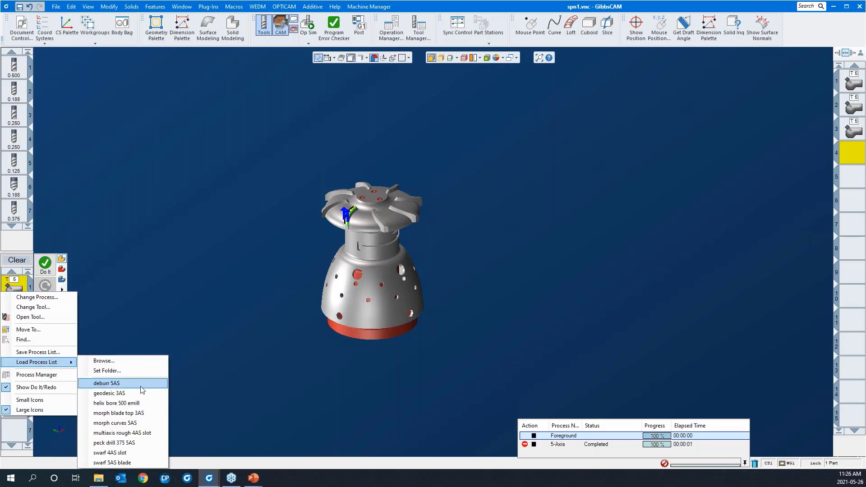
click(205, 307)
Examine the slot wrapping around the neck of the part, highlighting its floor face and viewing it from several angles
drag(270, 139, 430, 314)
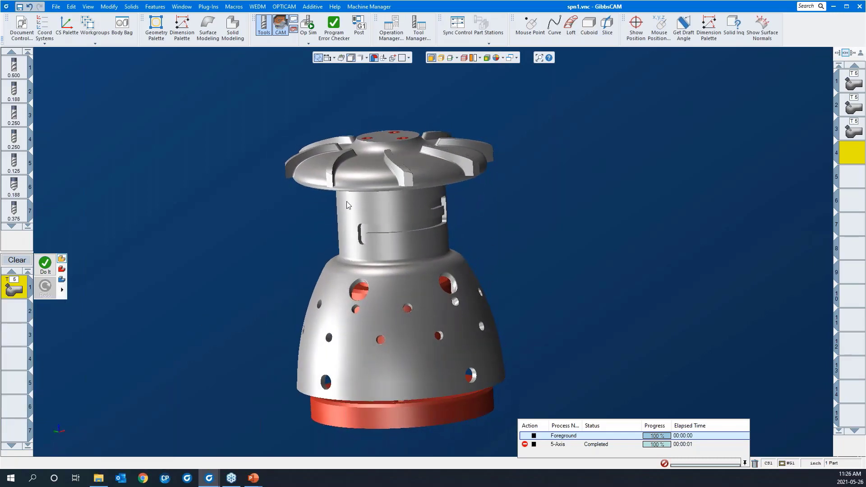
drag(218, 98, 586, 342)
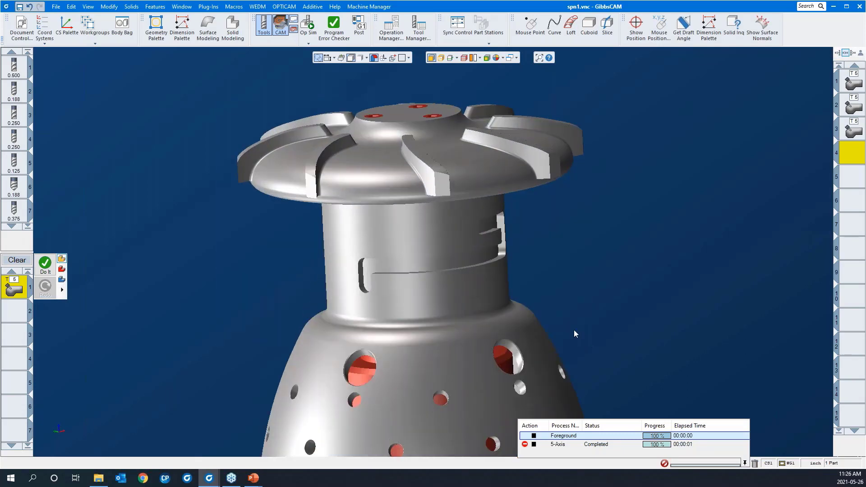
click(467, 258)
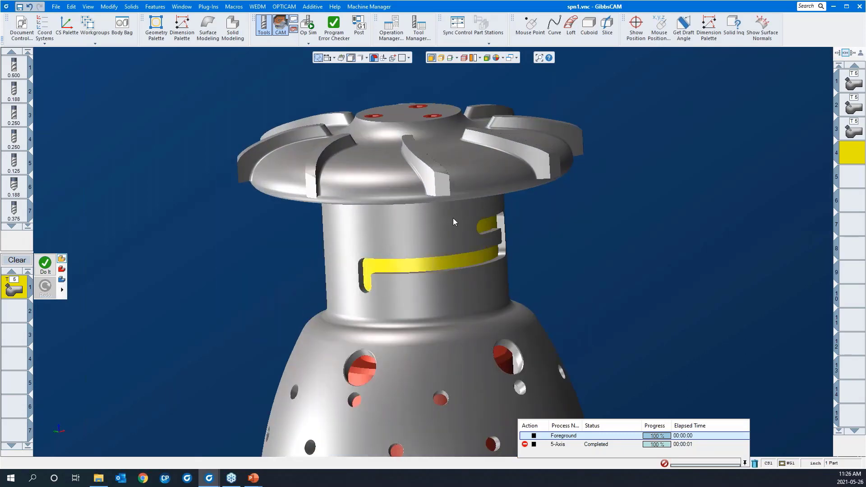
scroll(453, 218, down, 2)
middle_drag(489, 244, 465, 126)
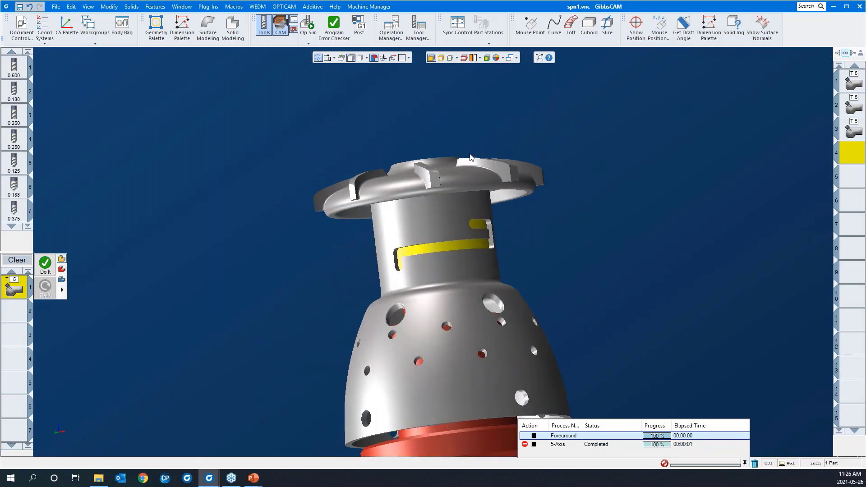
middle_drag(470, 157, 457, 316)
scroll(379, 174, down, 3)
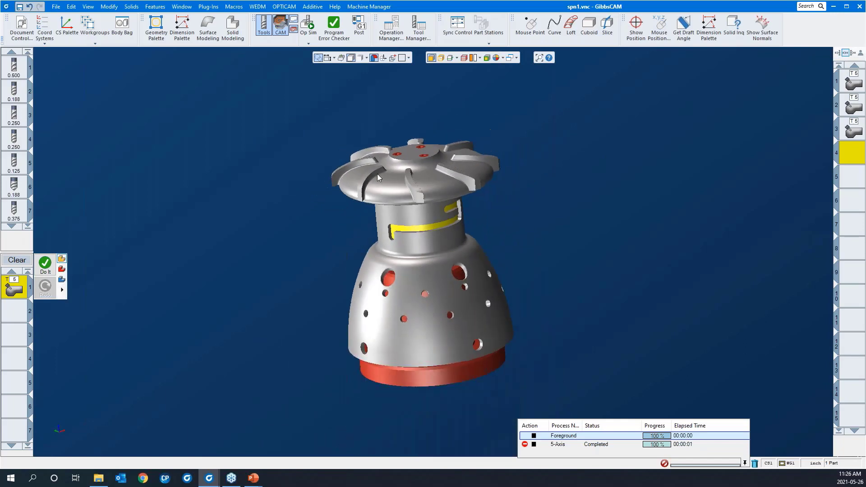
middle_drag(470, 147, 487, 159)
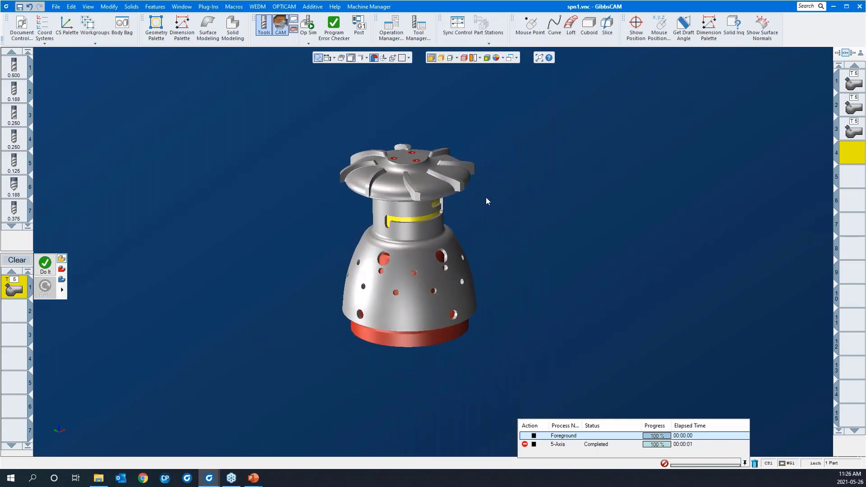
middle_drag(454, 118, 499, 251)
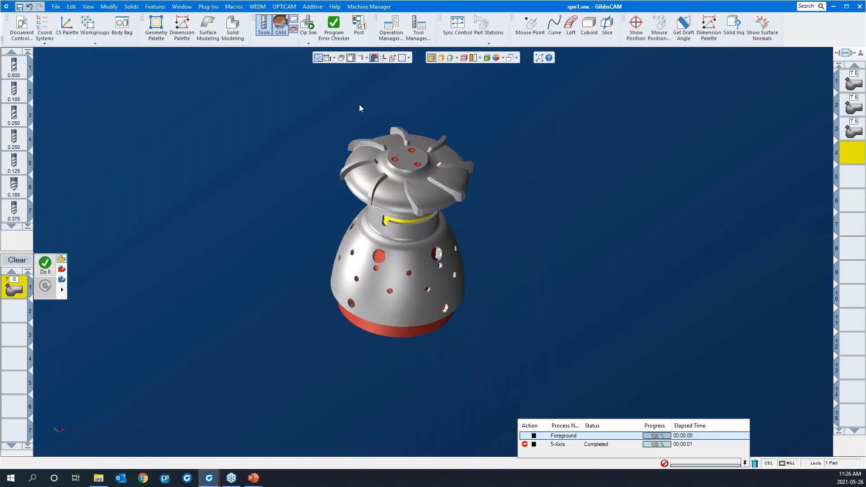
middle_drag(359, 108, 426, 321)
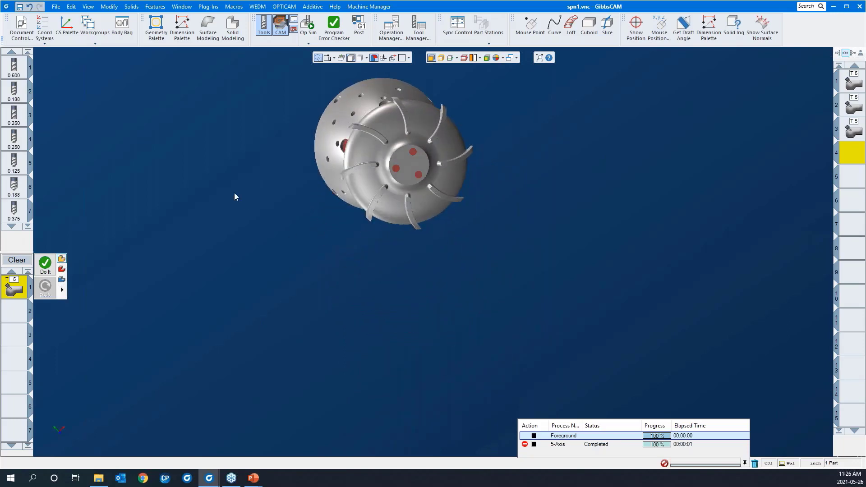
middle_drag(234, 193, 753, 254)
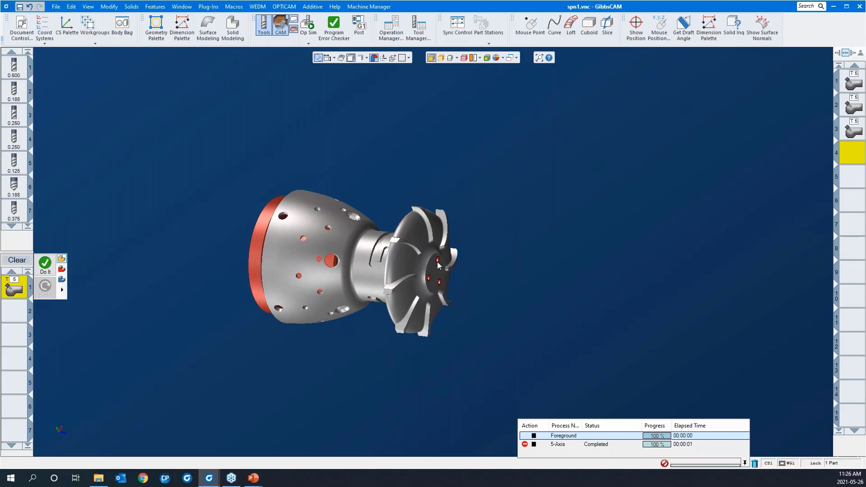
Highlight the slot's floor face on the other side of the neck and inspect its shape
click(373, 262)
drag(298, 176, 503, 310)
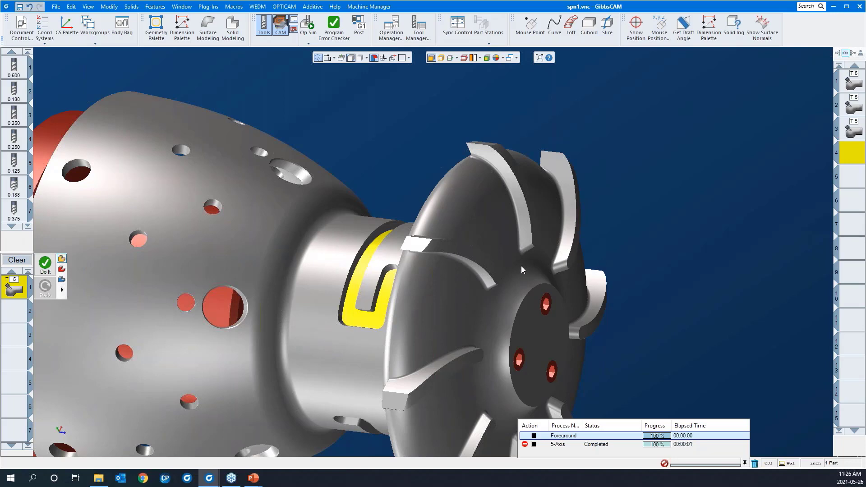
scroll(519, 251, down, 2)
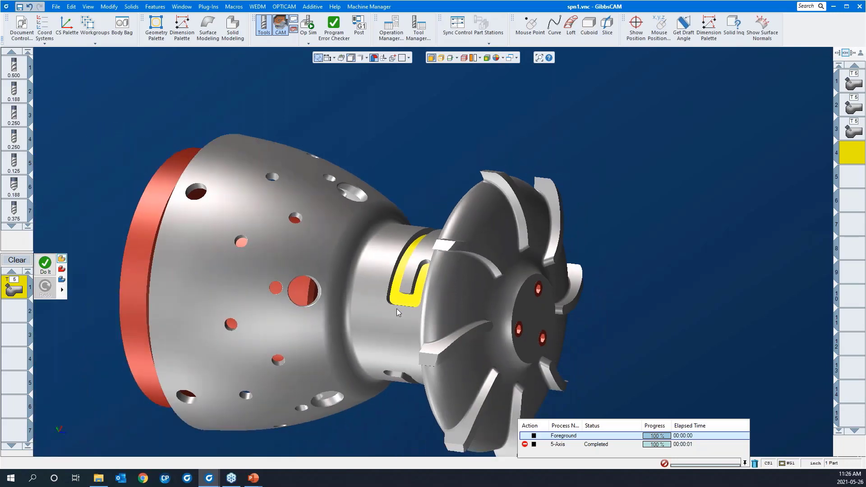
scroll(411, 264, down, 2)
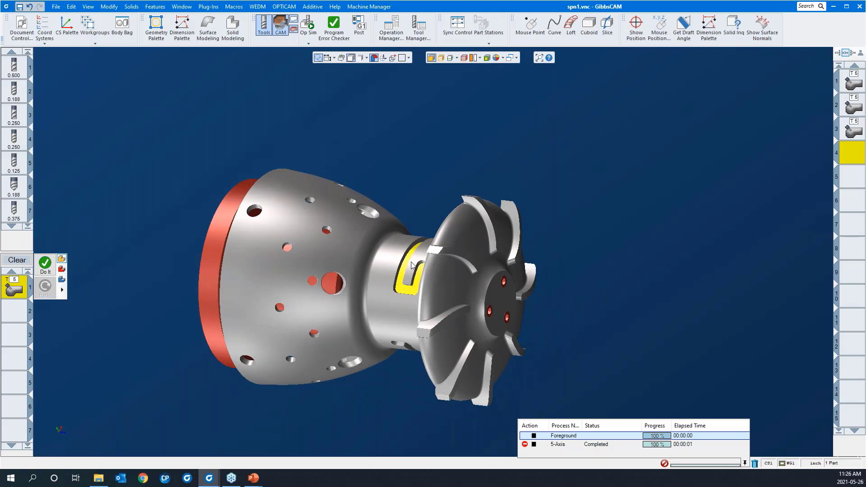
Clear the face selection and load the saved process list "multiaxis rough 4AS slot" into the first process
key(ctrl+i)
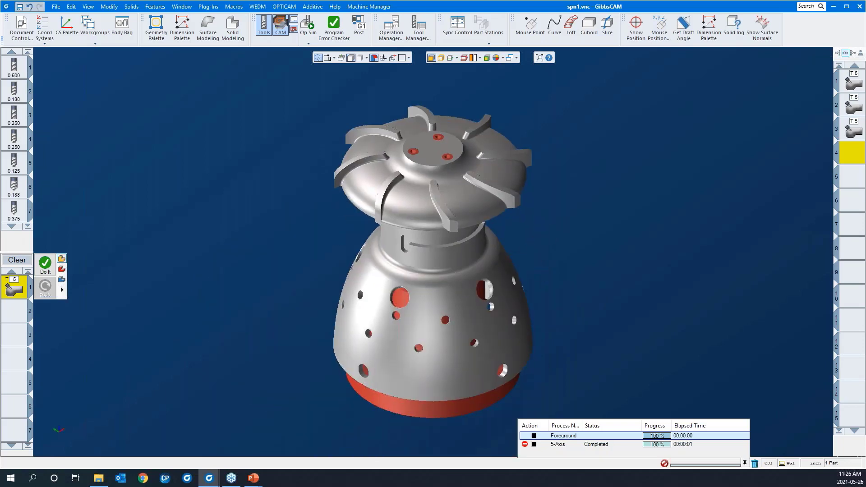
middle_drag(449, 236, 432, 127)
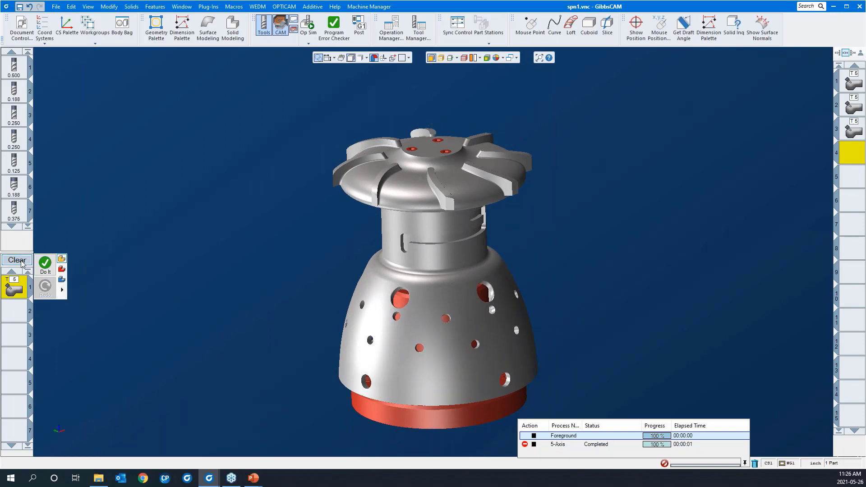
right_click(14, 289)
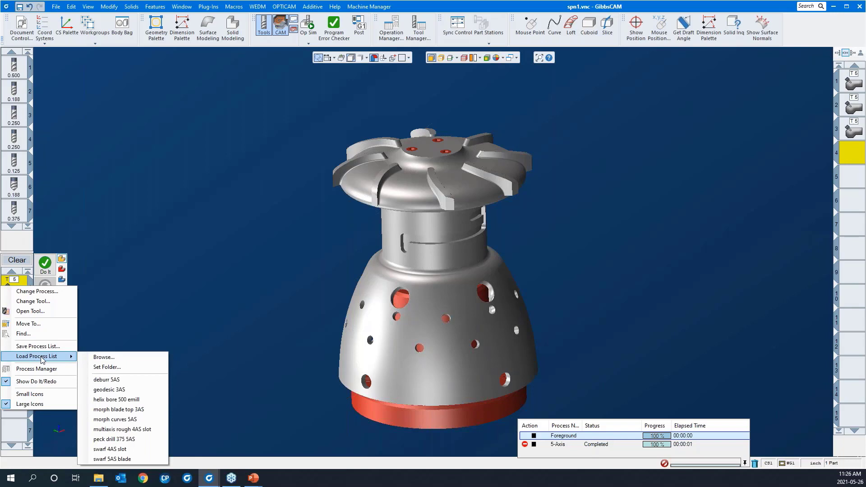
click(129, 430)
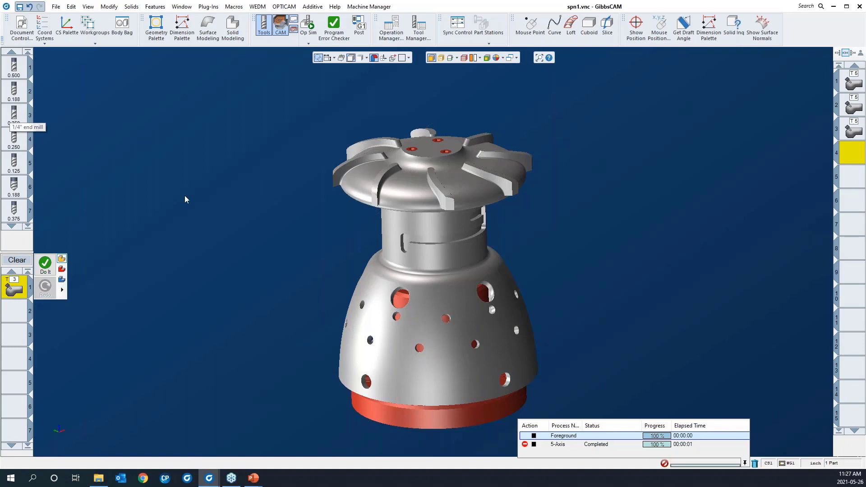
Measure the width of the neck slot at its wall face
scroll(497, 287, up, 5)
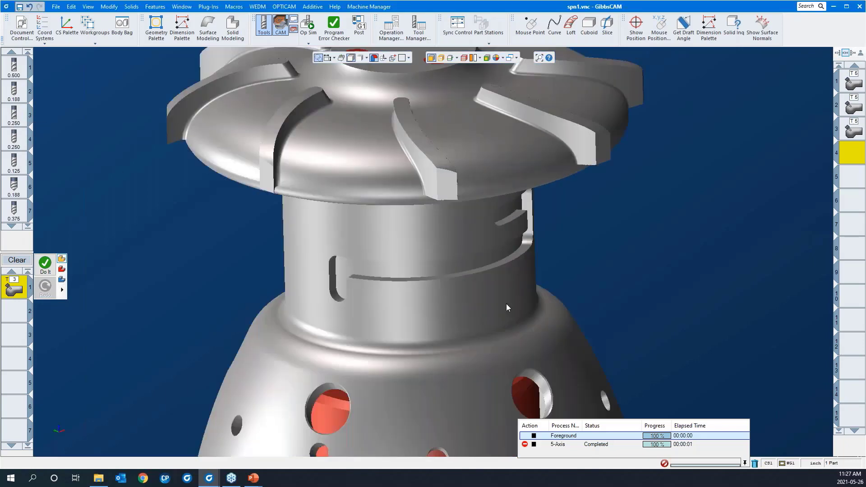
middle_drag(411, 143, 478, 126)
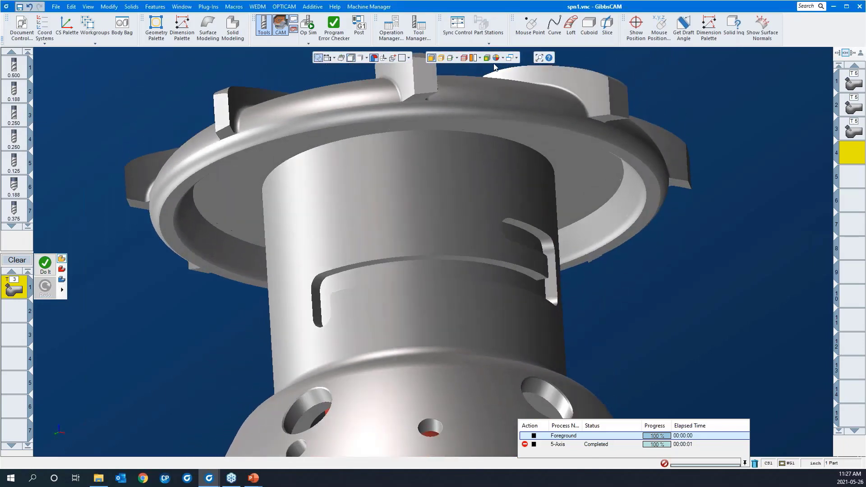
click(636, 27)
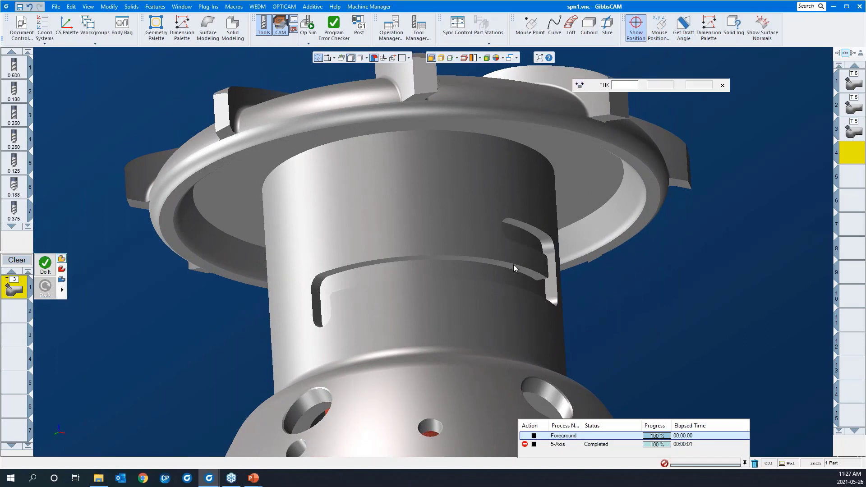
mouse_move(513, 267)
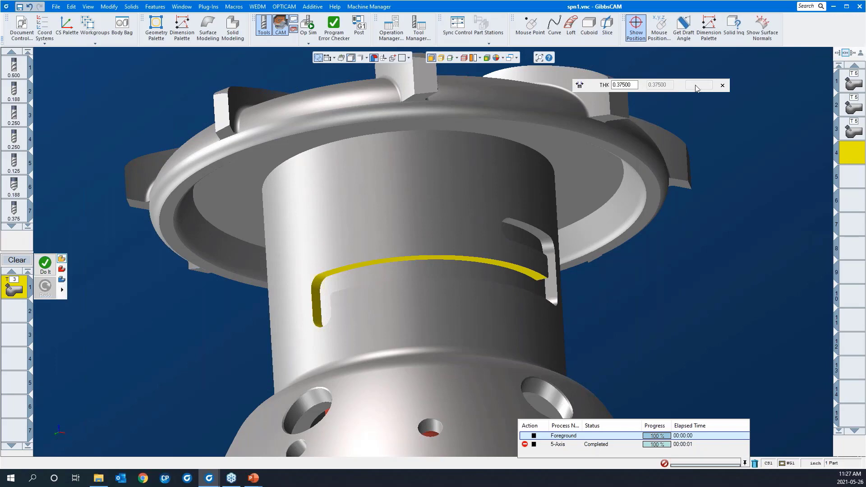
click(722, 85)
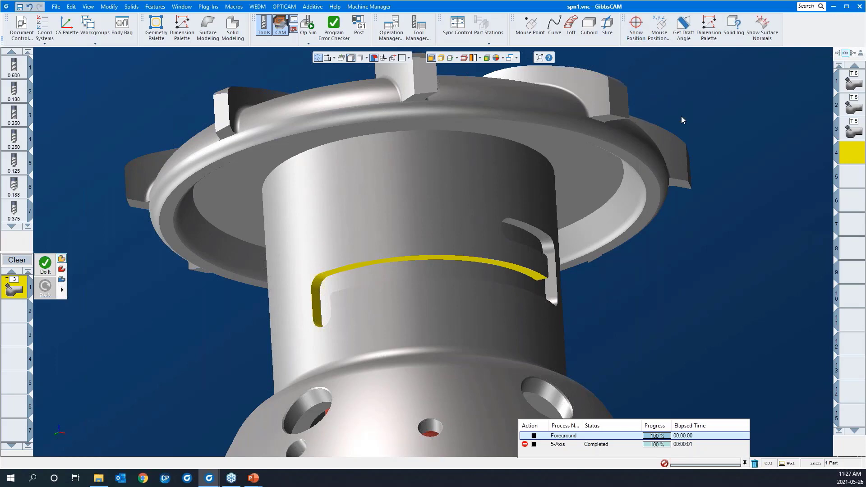
Open the loaded 5-axis process parameters and show the surface path settings
scroll(481, 195, down, 4)
middle_drag(455, 147, 496, 377)
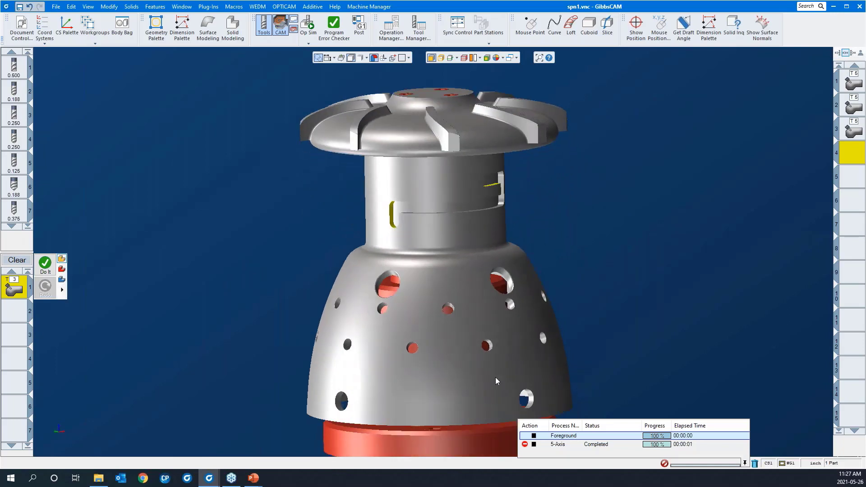
double_click(10, 290)
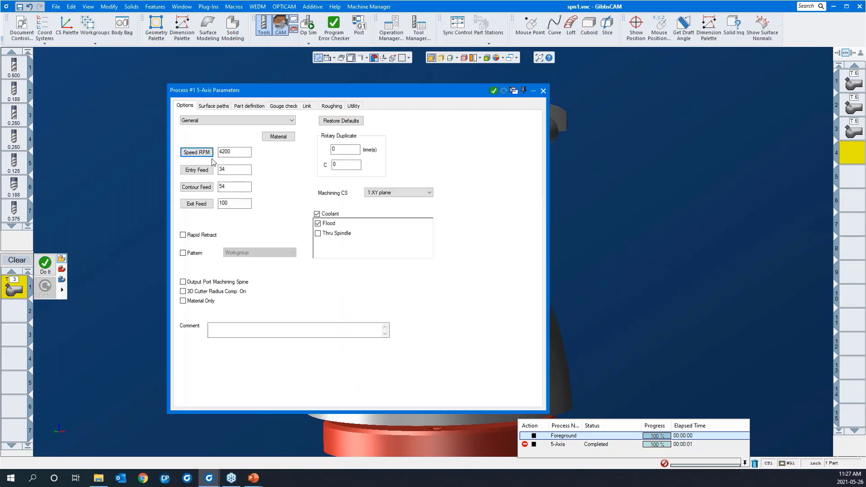
drag(228, 88, 128, 74)
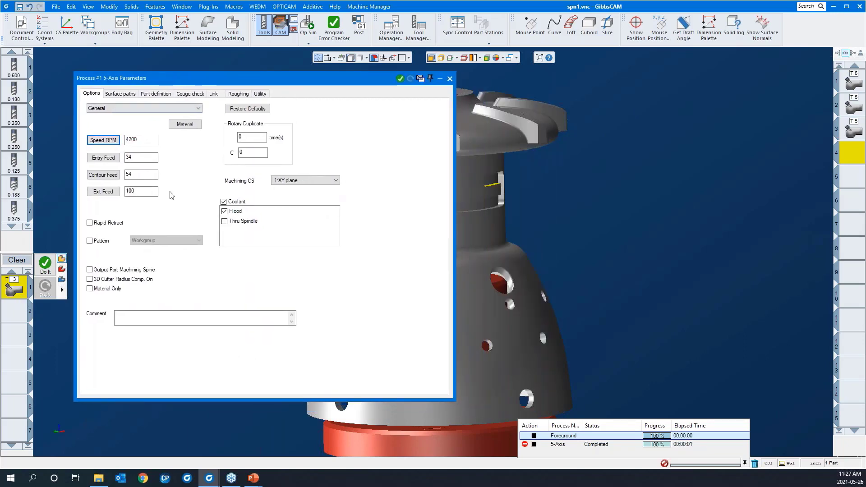
click(126, 95)
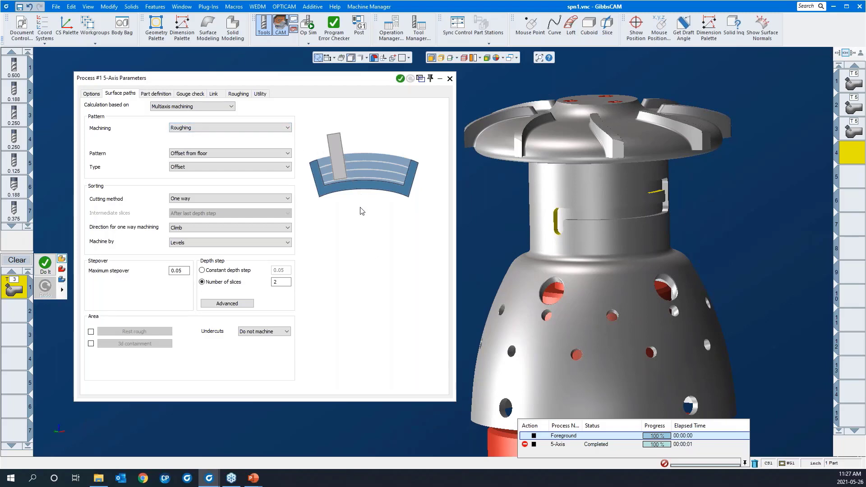
Try the Adaptive type for the roughing pattern, and return the type to Offset
click(272, 169)
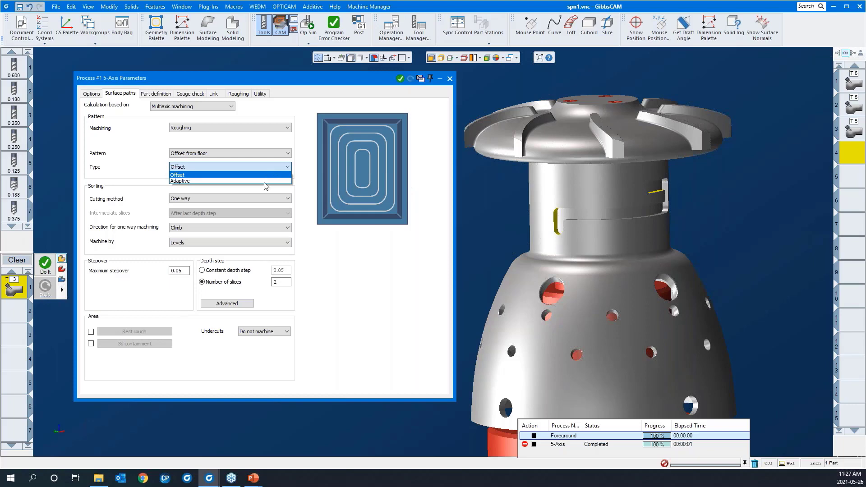
click(264, 182)
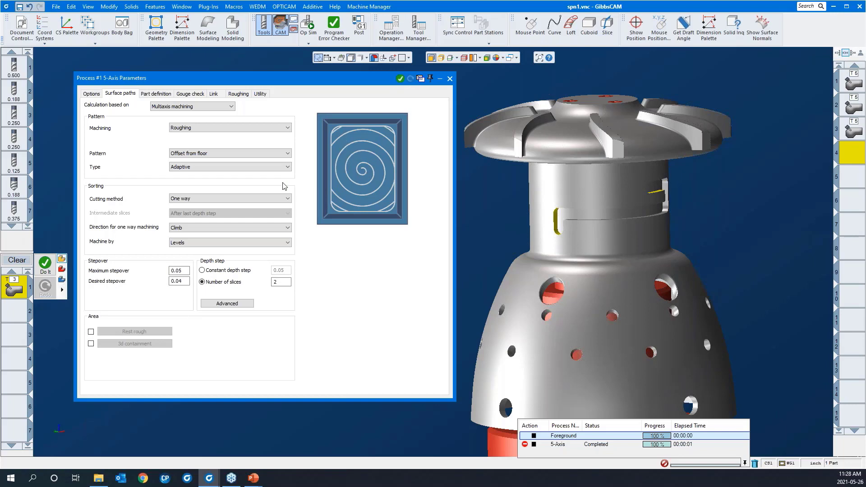
click(223, 170)
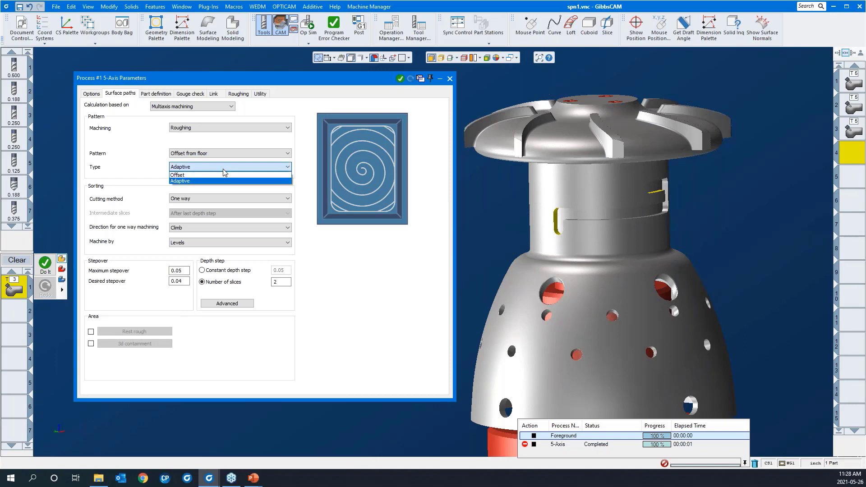
click(221, 175)
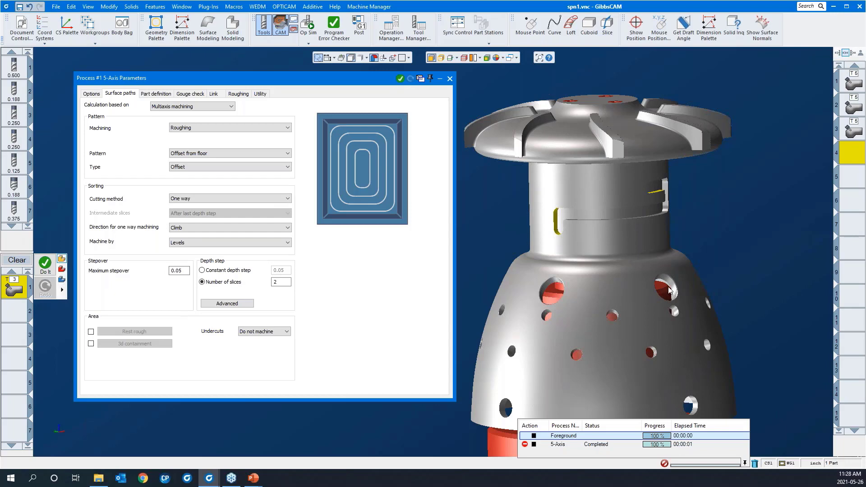
Clear the face selection and assign the neck's outer cylindrical face as the part surface of the roughing process
scroll(669, 291, down, 2)
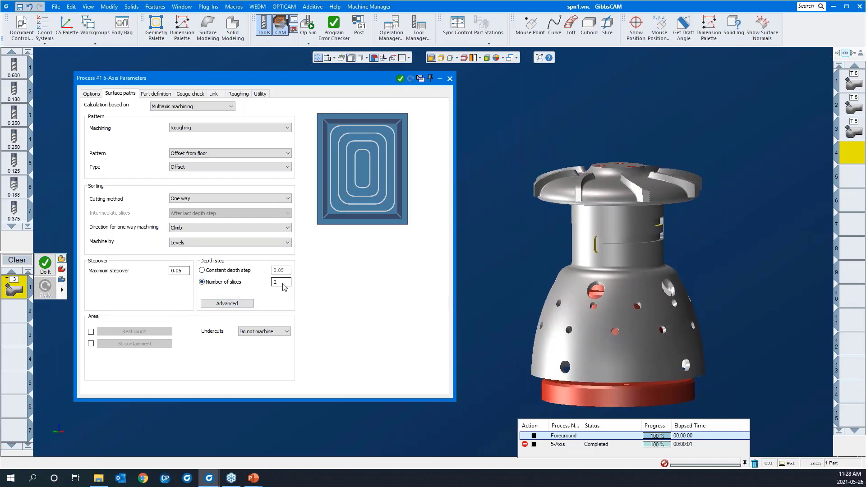
click(507, 269)
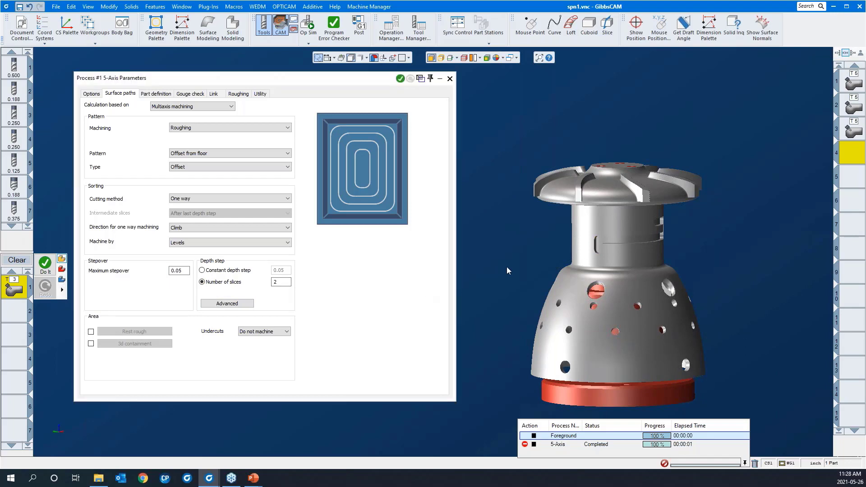
click(155, 94)
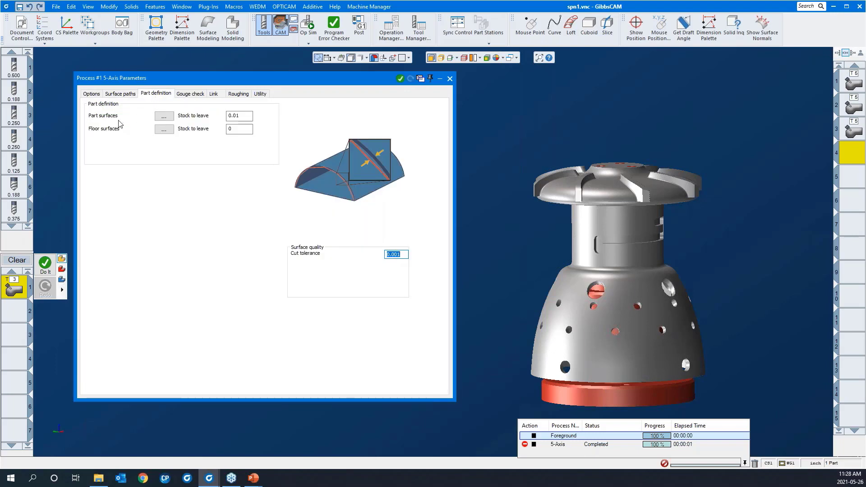
click(164, 116)
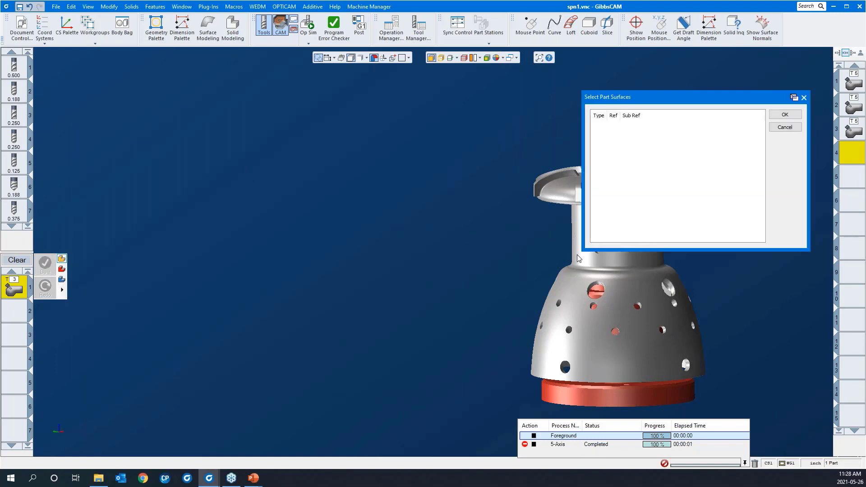
click(579, 259)
middle_drag(477, 239, 313, 237)
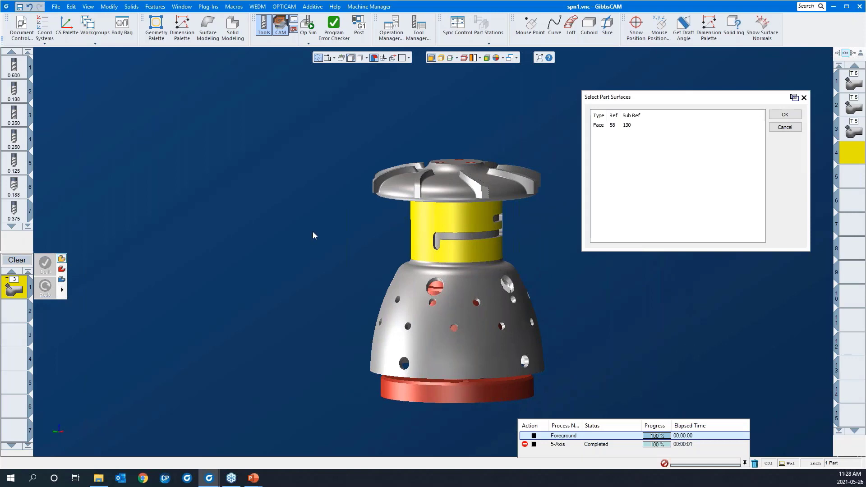
click(784, 115)
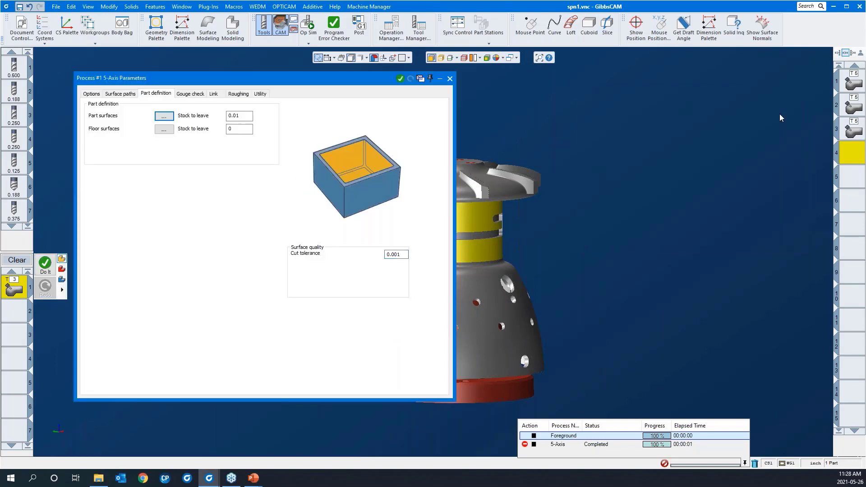
click(242, 119)
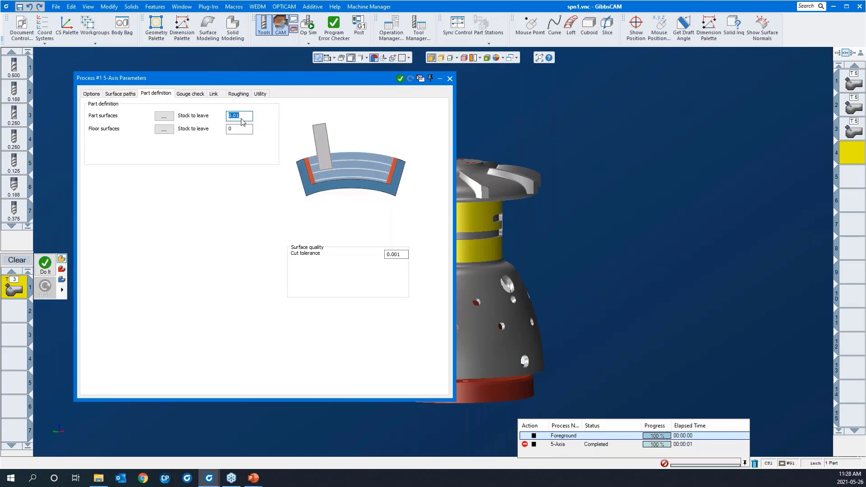
Assign the floor face of the neck slot as the floor surface of the roughing process
middle_drag(594, 237, 706, 219)
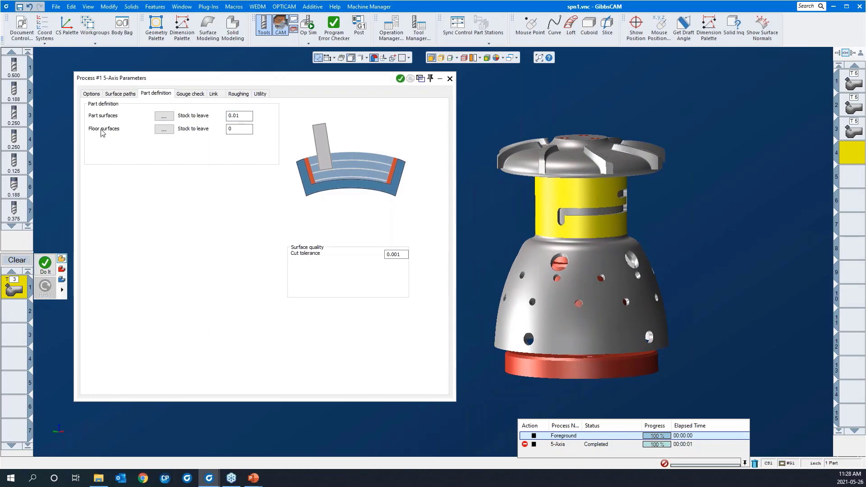
click(164, 129)
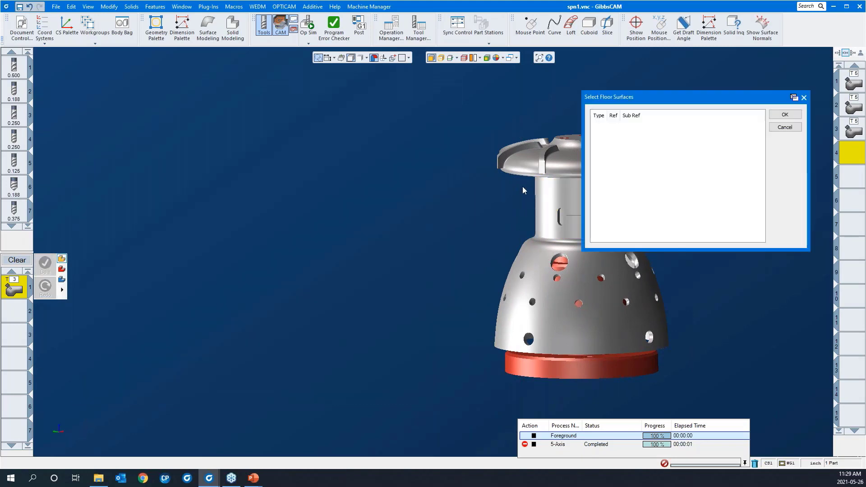
drag(636, 234, 637, 232)
click(496, 263)
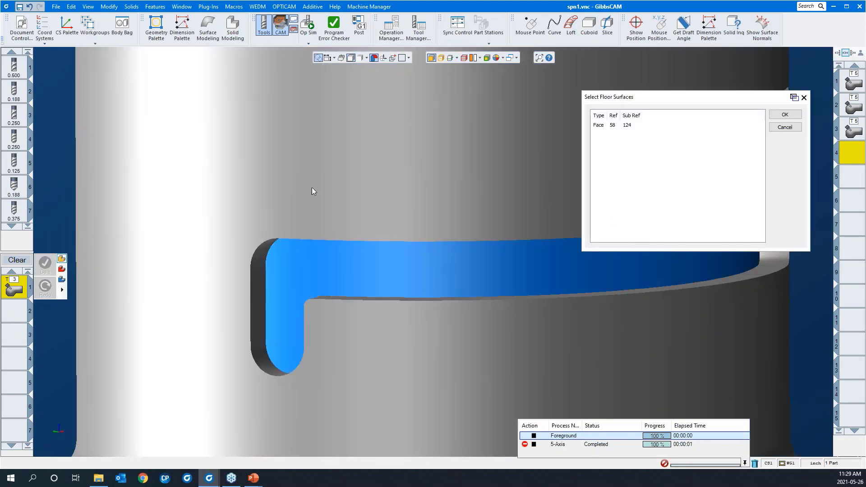
scroll(296, 183, down, 3)
scroll(295, 183, down, 3)
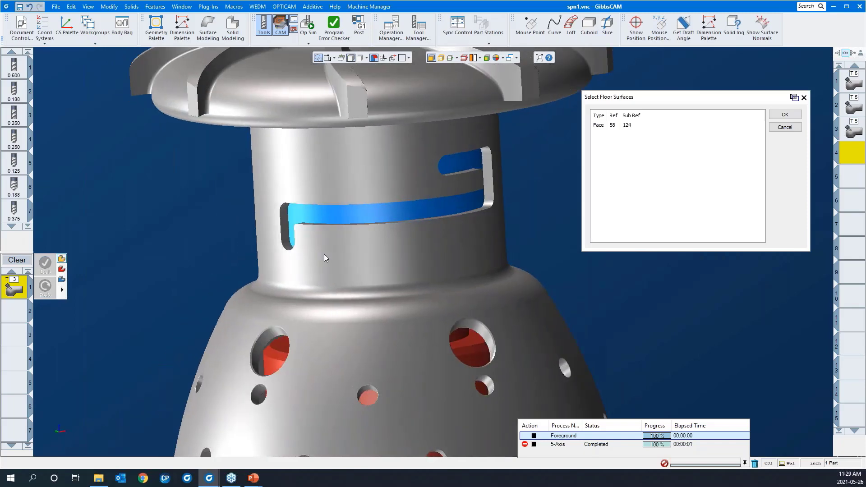
click(784, 115)
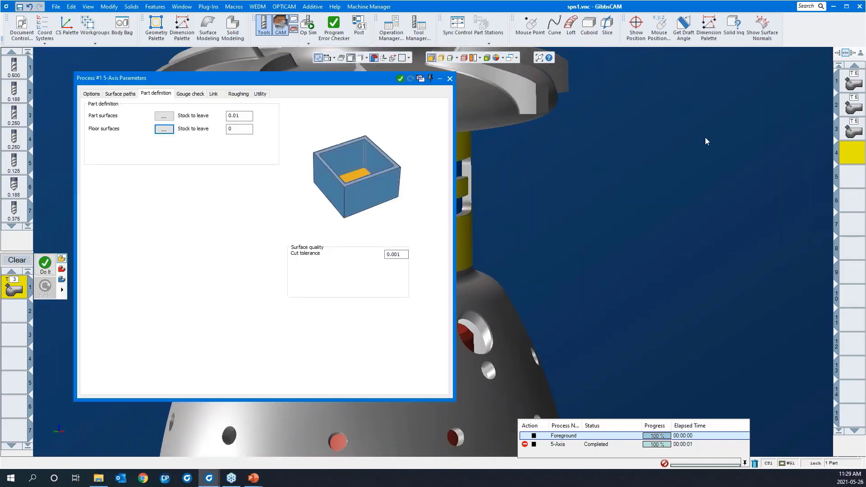
Review the gouge check, link and roughing settings of the process, including the helical ramp angle and maximum ramp diameter
click(183, 95)
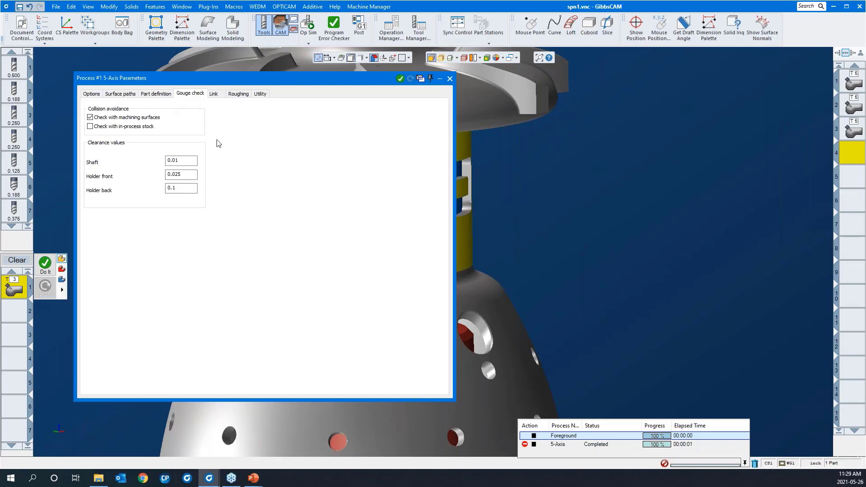
click(214, 95)
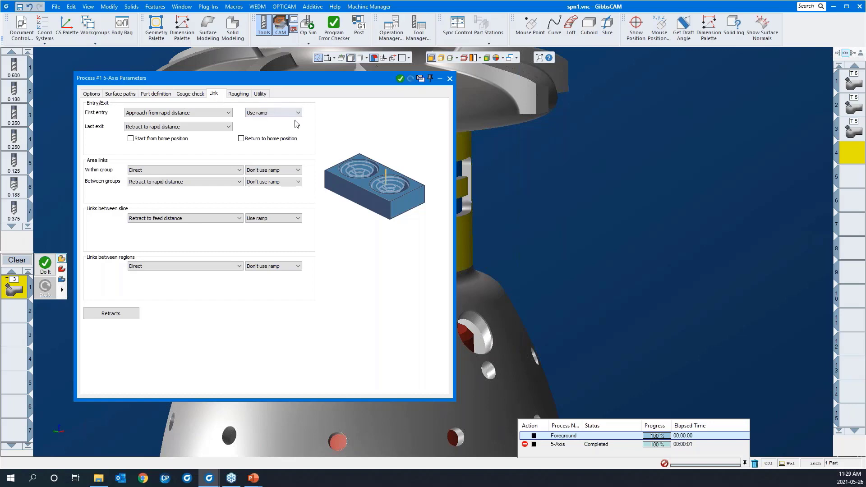
middle_drag(586, 234, 636, 217)
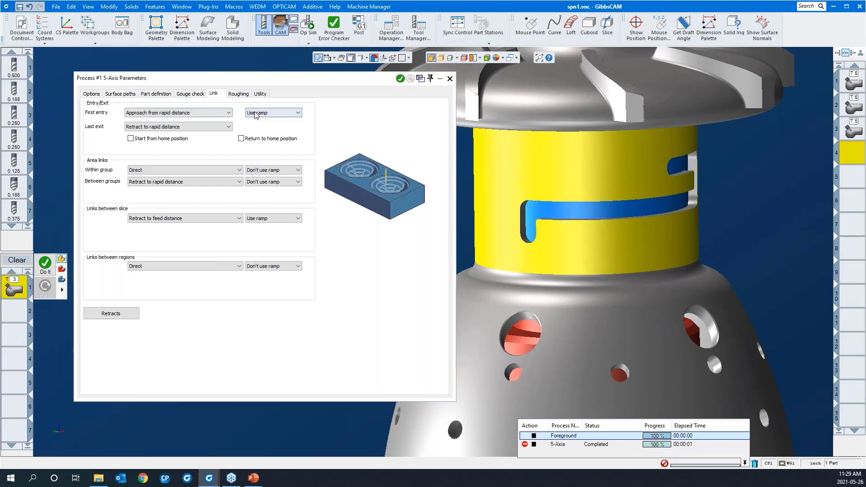
click(235, 97)
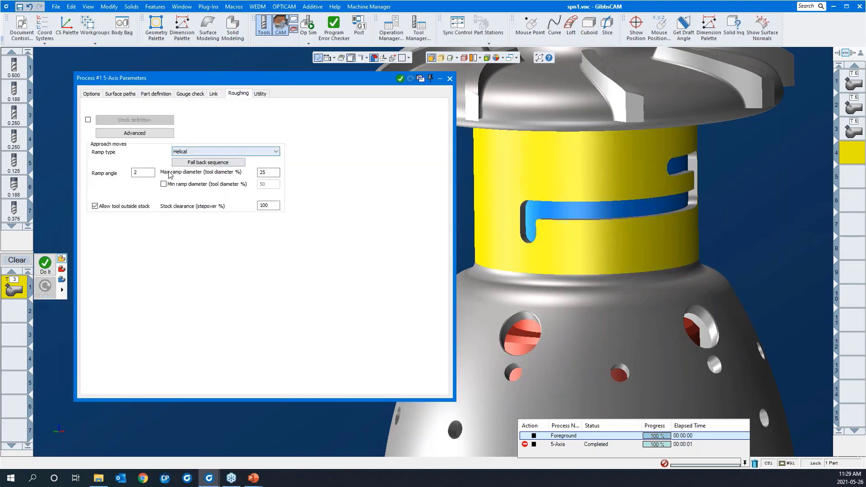
click(145, 174)
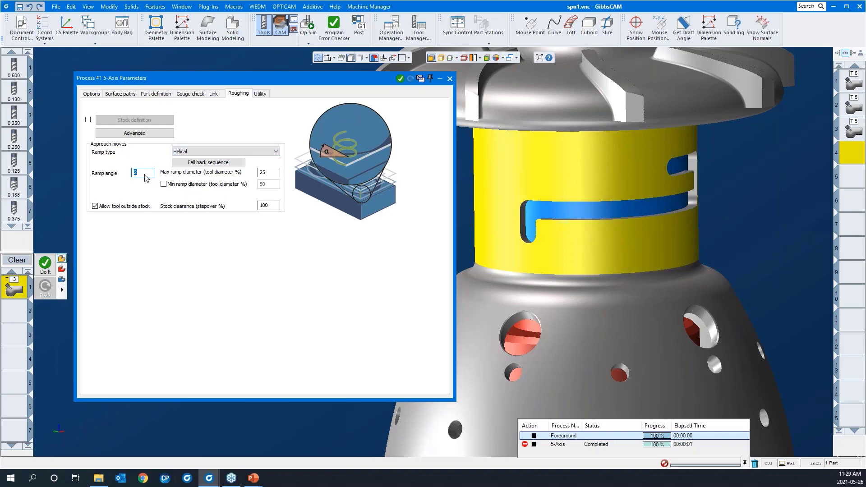
click(277, 175)
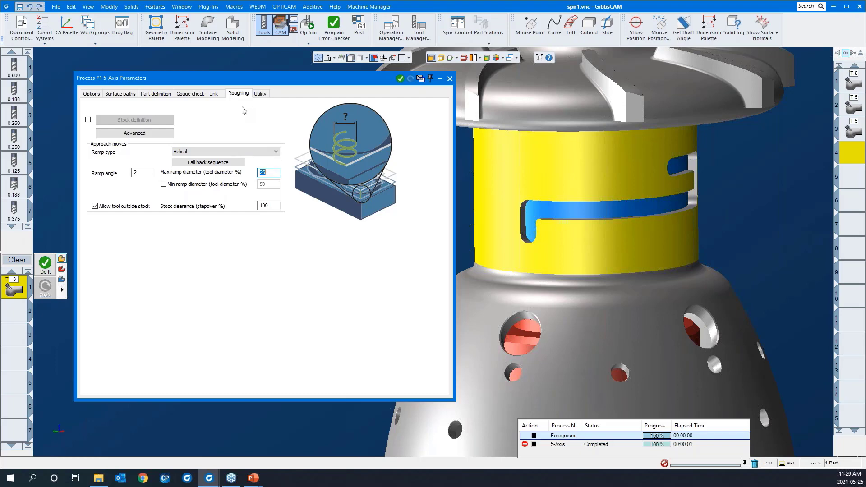
click(214, 95)
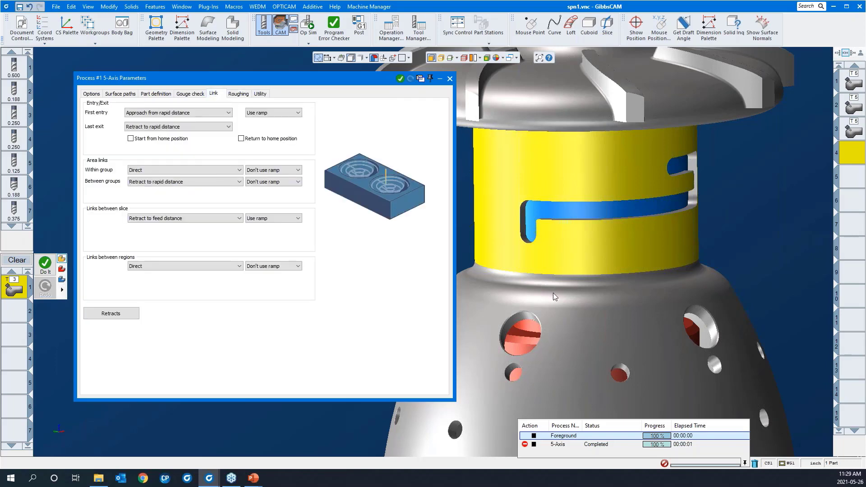
middle_drag(553, 293, 653, 220)
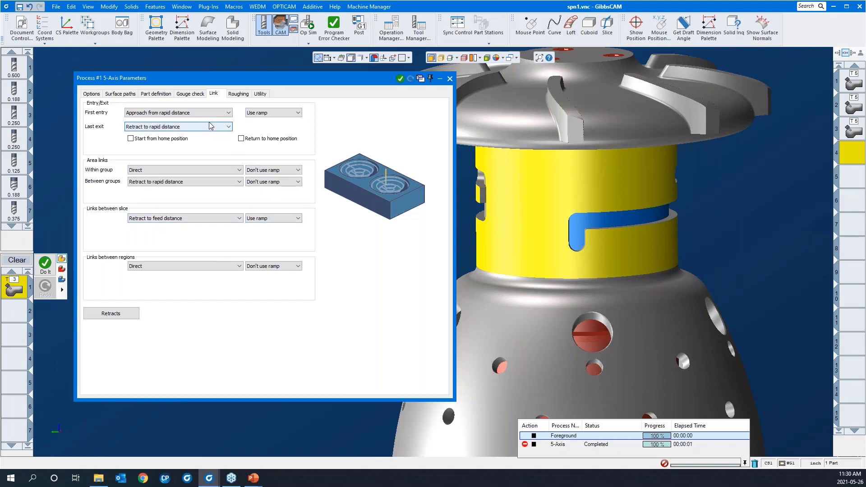
Generate the roughing toolpath for the neck slot and examine the helical ramp entry up close
double_click(213, 78)
right_click(209, 185)
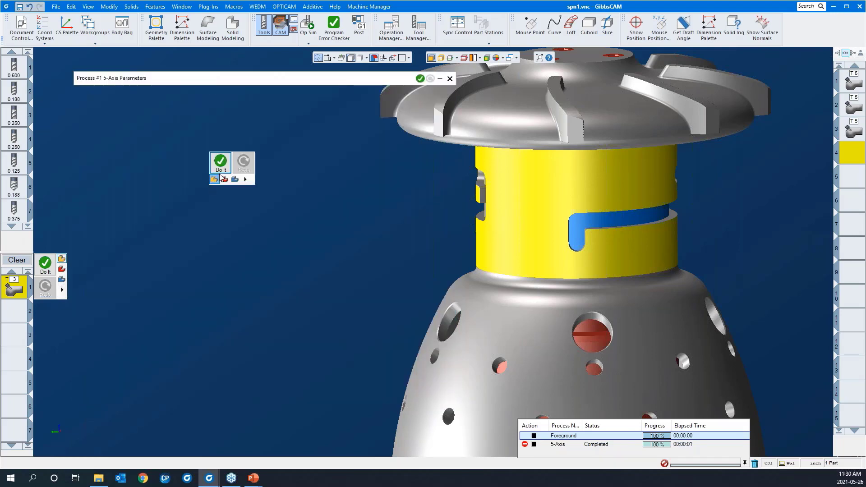
click(221, 168)
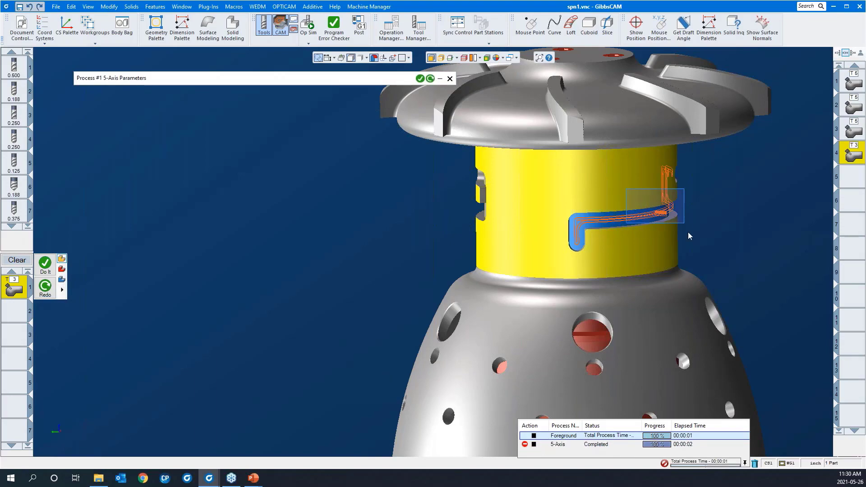
scroll(691, 245, up, 6)
middle_drag(714, 217, 555, 298)
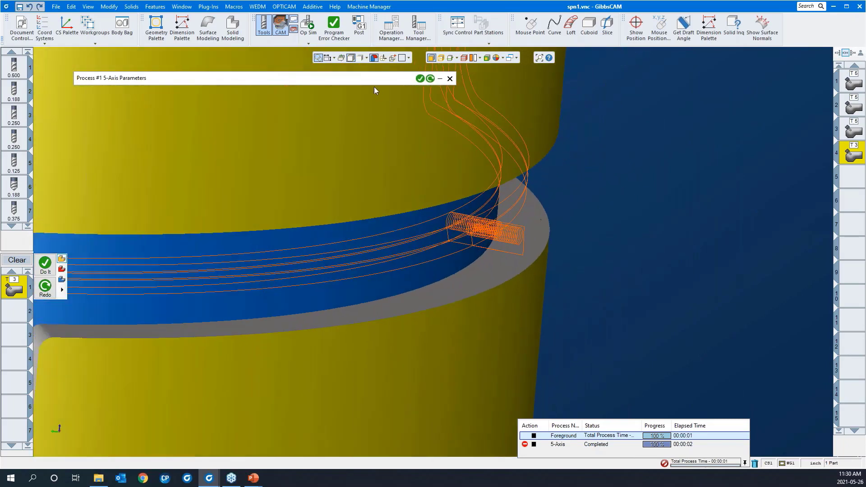
Check the entry feed distance in the link retract settings and close the 5-axis parameters
click(364, 80)
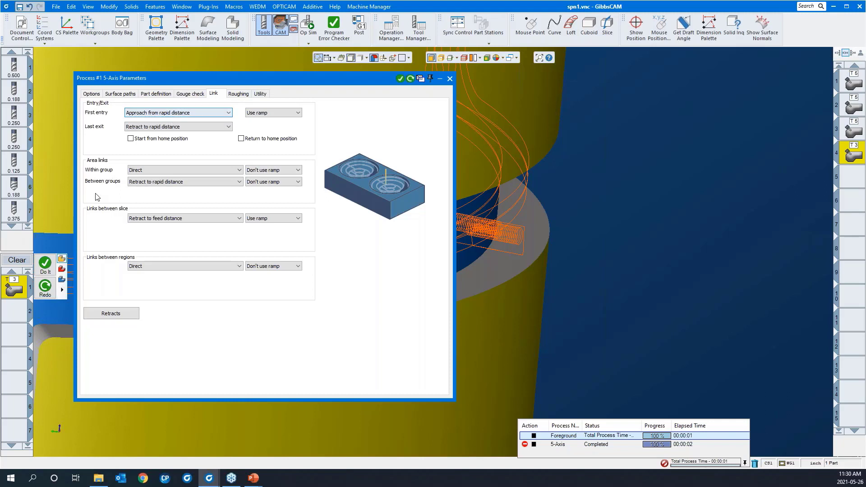
click(119, 316)
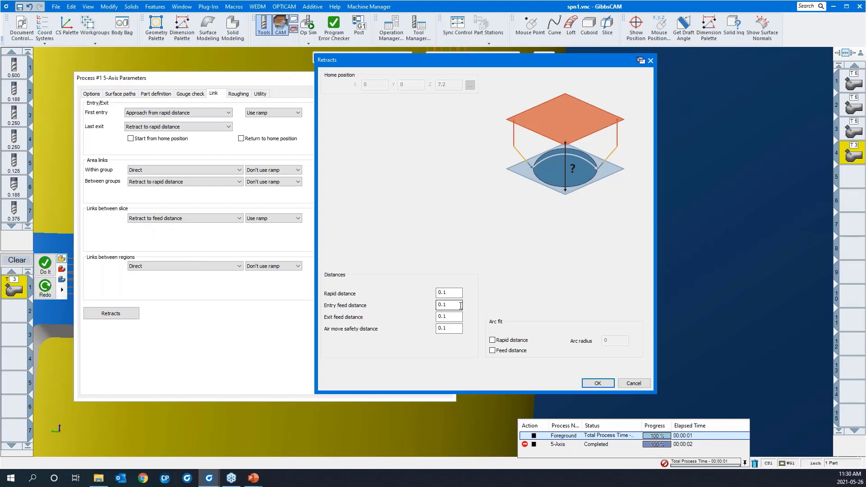
double_click(445, 305)
click(602, 382)
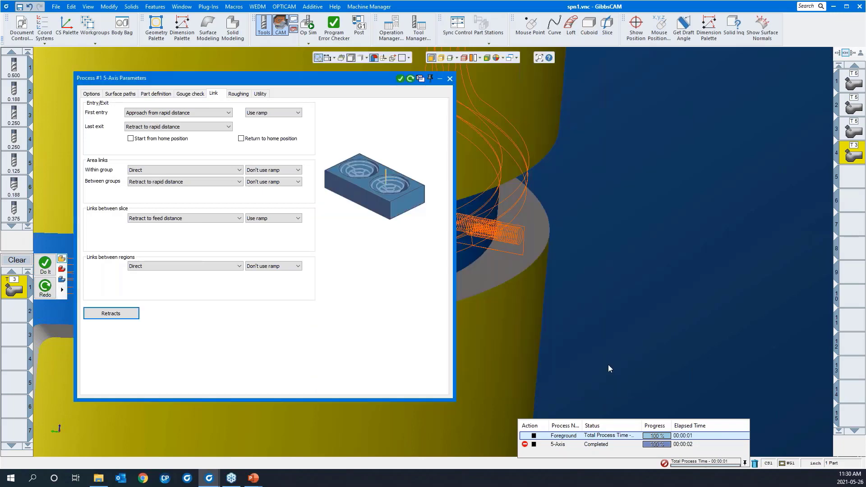
click(450, 79)
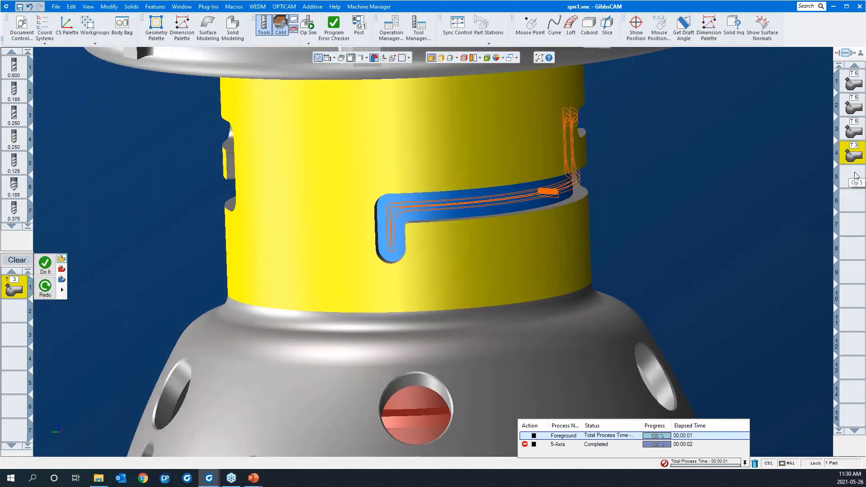
Choose the empty fifth operation, clear the current process and load the saved process list "swarf 4AS slot" into the first process
click(856, 176)
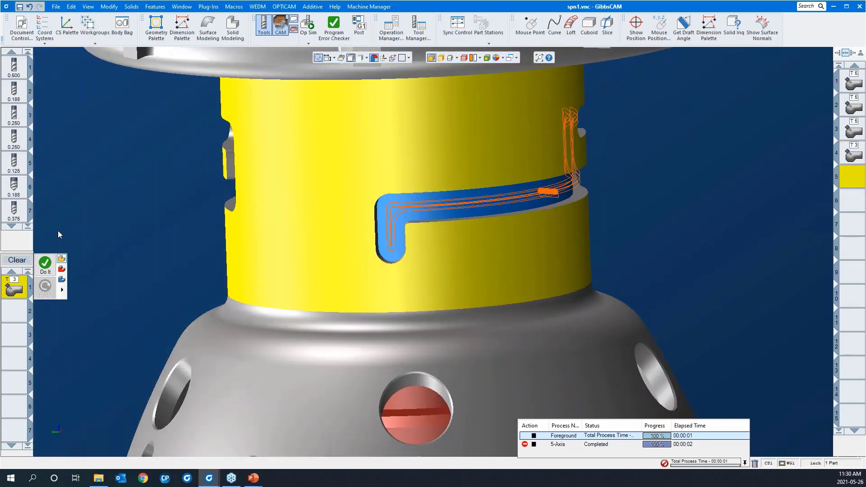
click(17, 260)
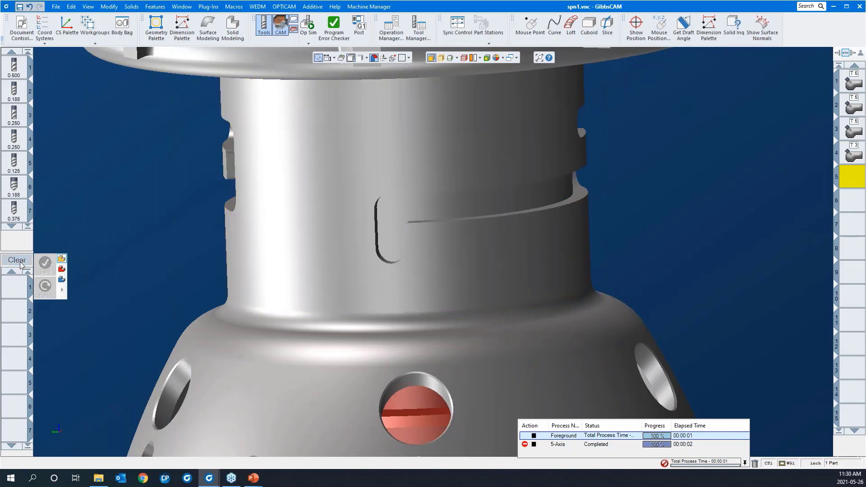
right_click(8, 288)
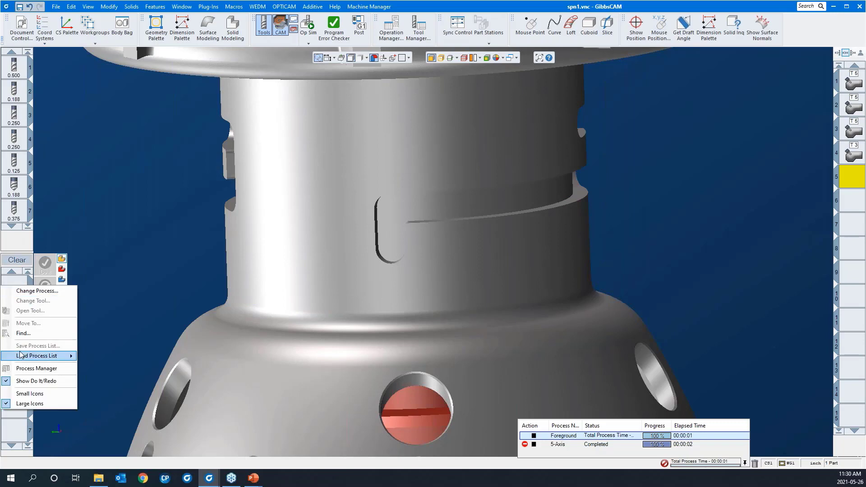
mouse_move(20, 355)
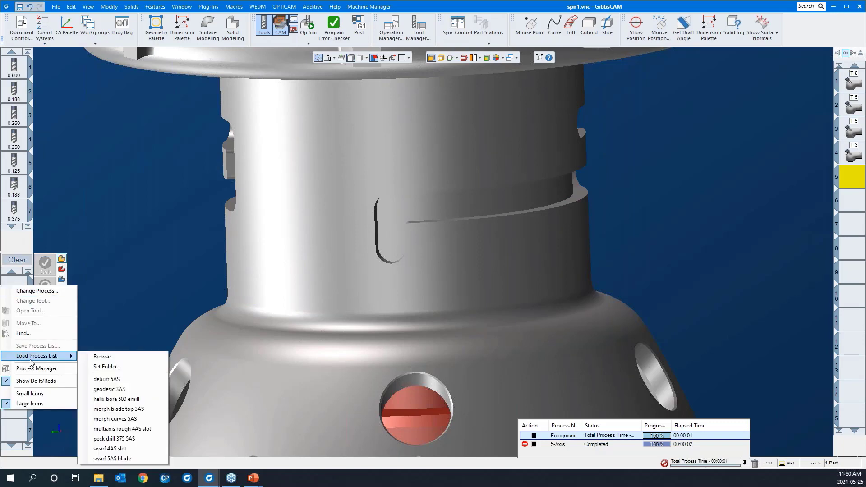
click(134, 450)
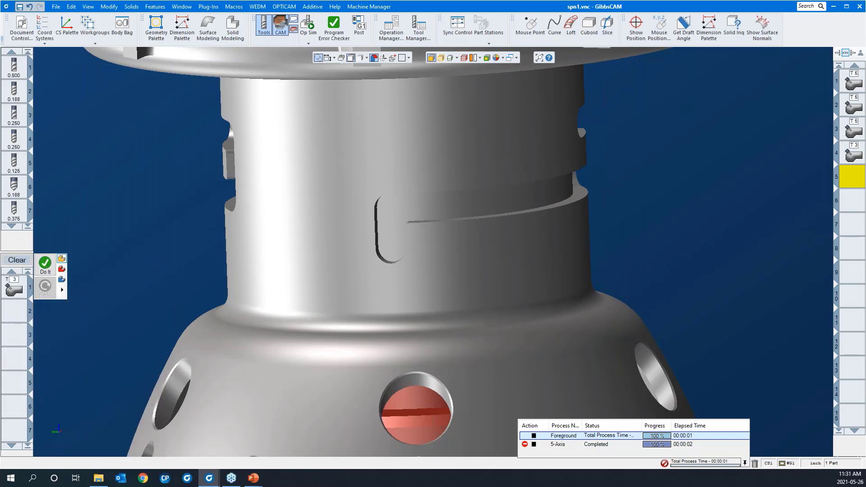
Open the swarf process's surface path settings and pick the neck slot's wall face plus its tangent faces as swarf surfaces
click(14, 290)
double_click(14, 290)
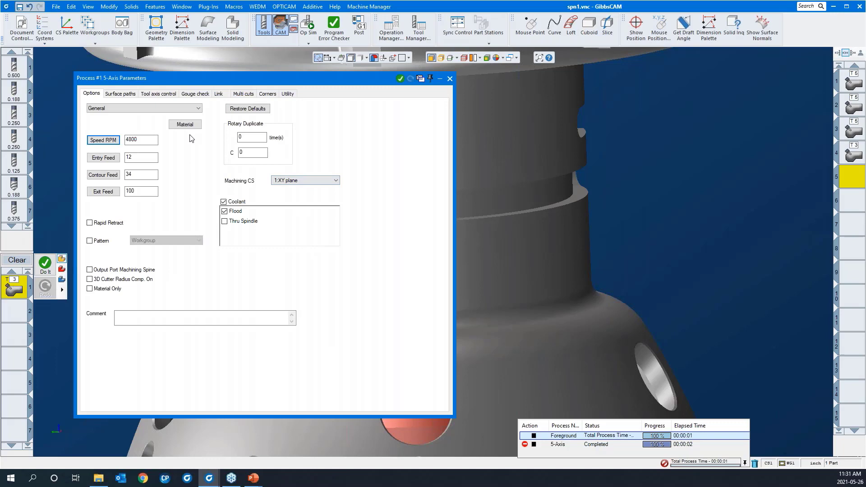
click(134, 95)
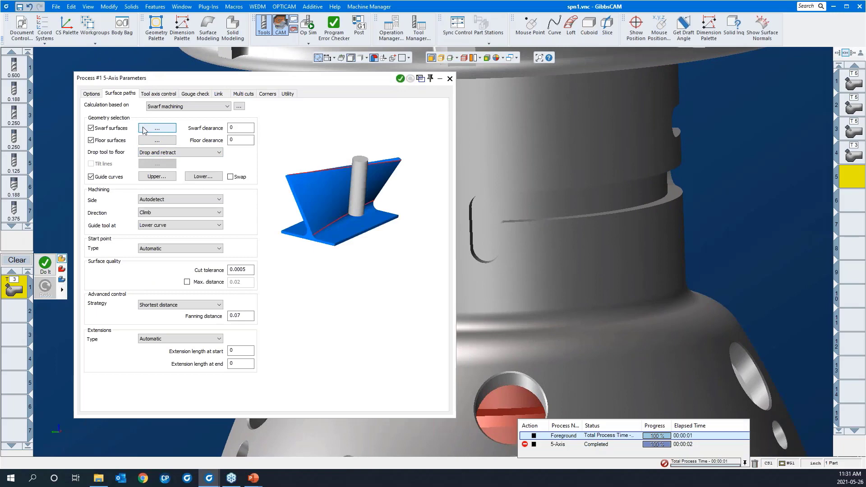
click(144, 130)
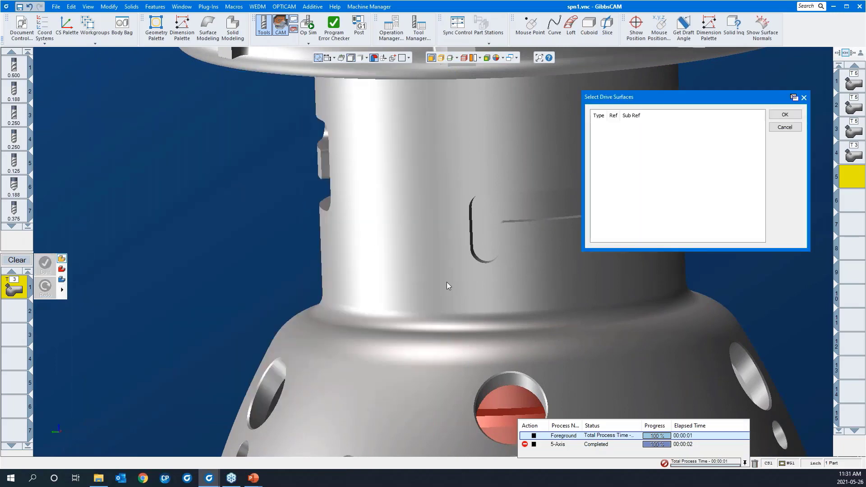
middle_drag(446, 283, 459, 112)
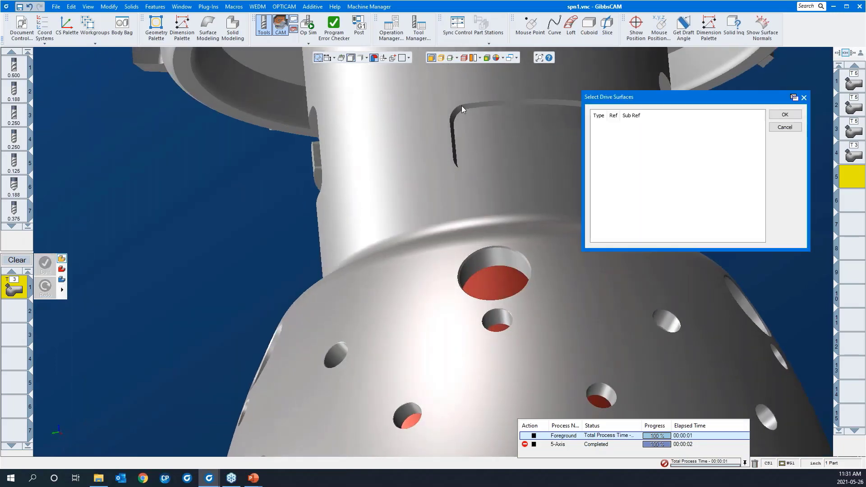
click(463, 107)
right_click(464, 106)
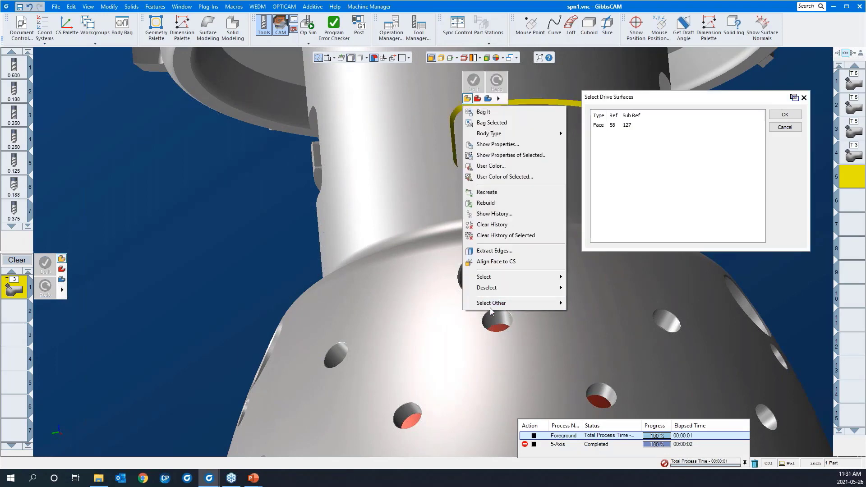
mouse_move(491, 280)
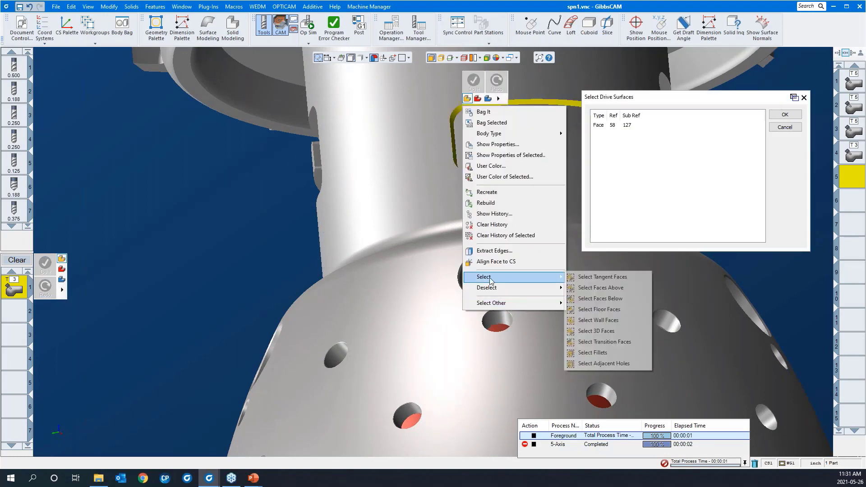
click(583, 278)
middle_drag(497, 131, 504, 442)
scroll(530, 334, up, 2)
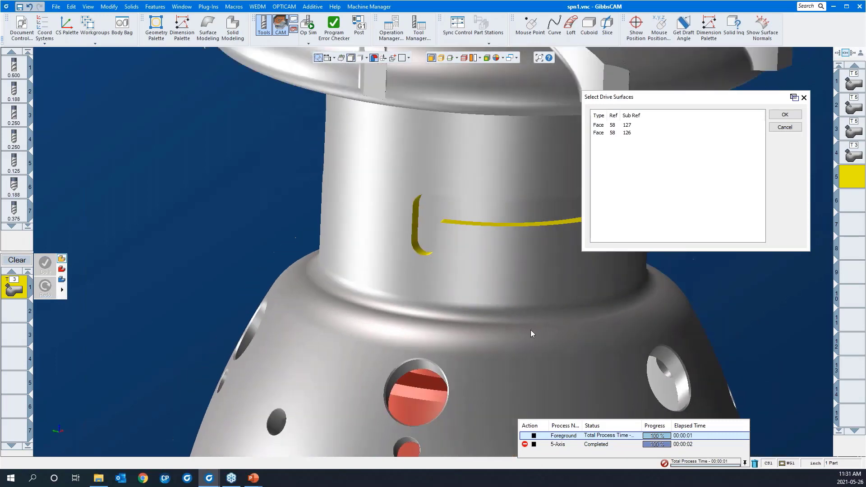
click(785, 115)
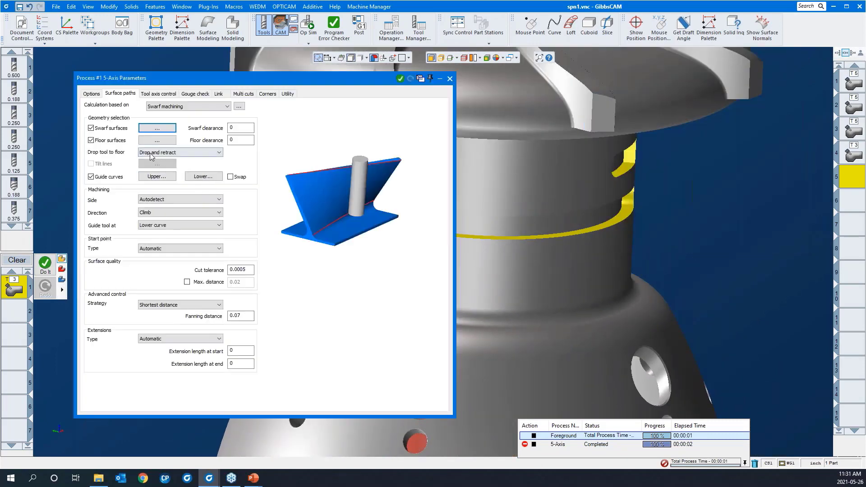
Assign the neck slot's floor face as the swarf floor surface
click(157, 140)
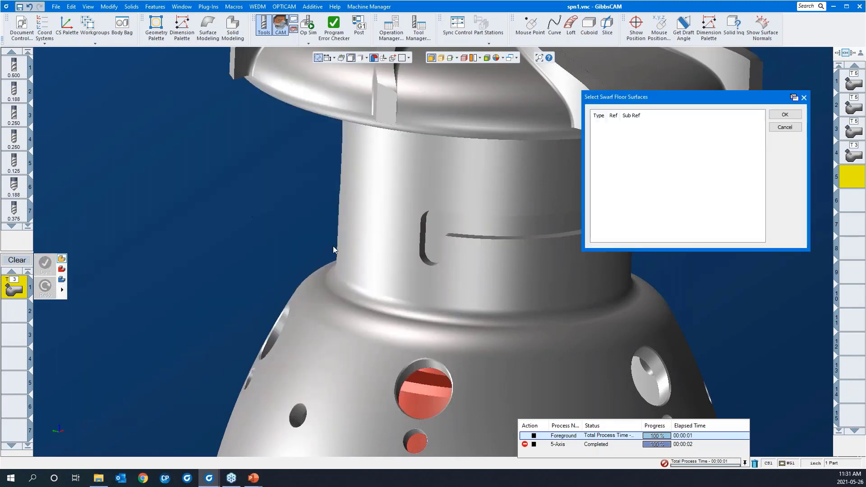
click(437, 234)
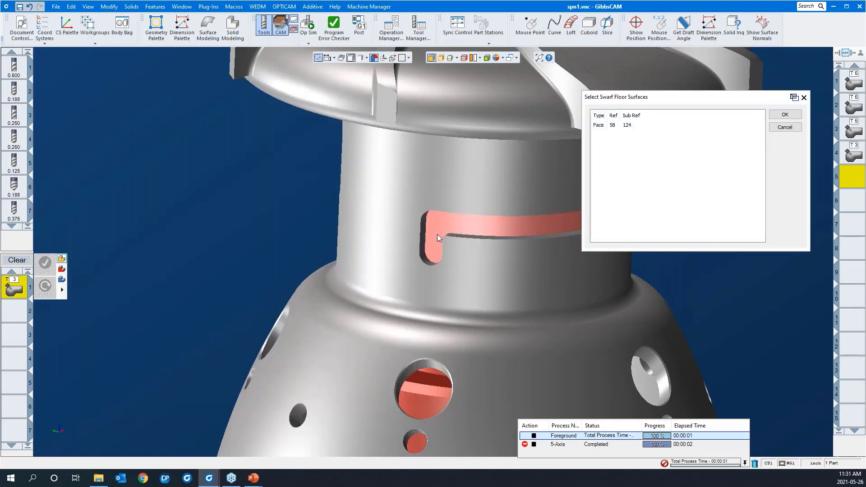
click(798, 115)
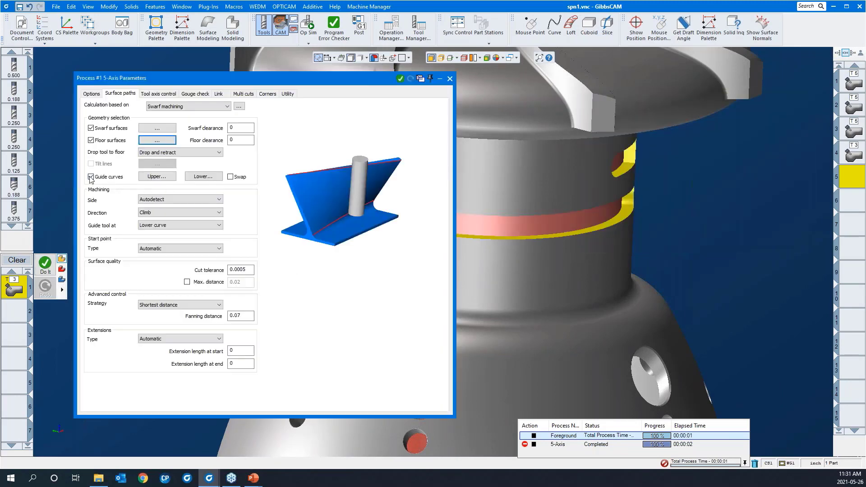
Show the part's edges and assign the slot's outer edge loop as the upper guide curve
middle_drag(537, 318, 585, 316)
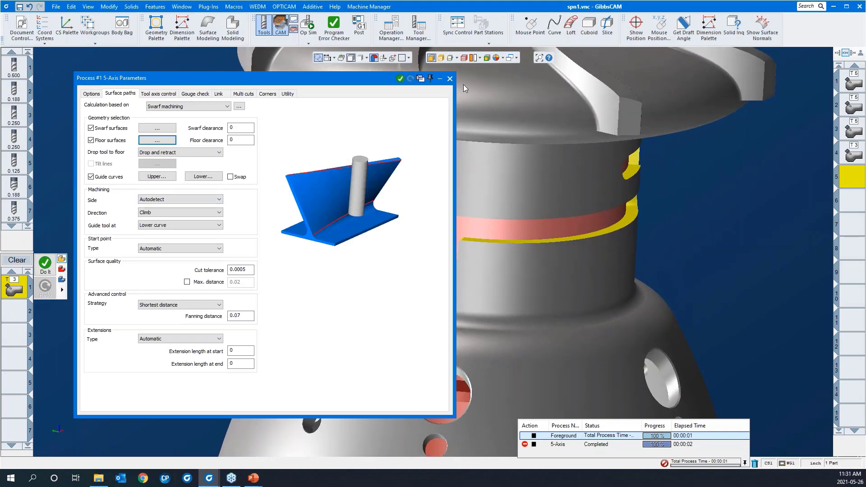
click(442, 59)
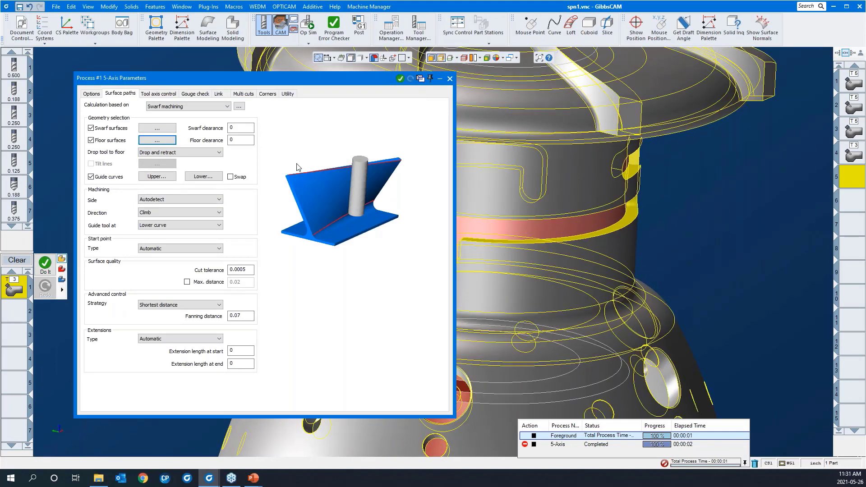
click(162, 179)
click(520, 243)
scroll(194, 313, down, 3)
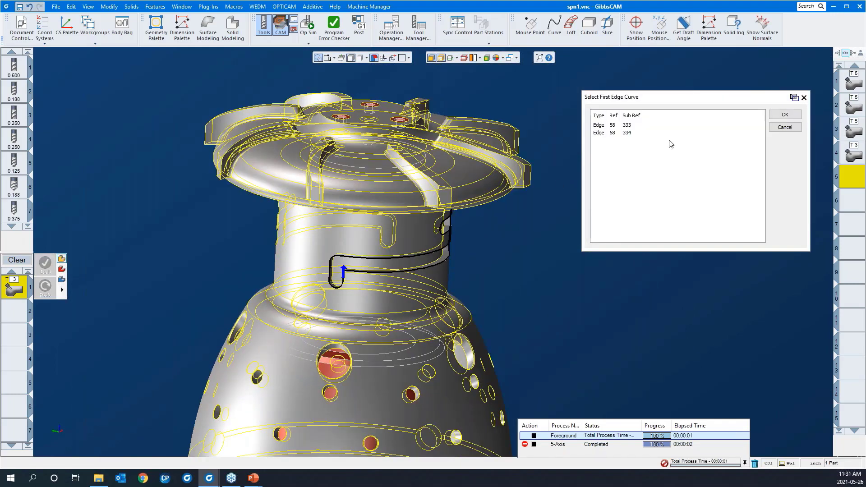
click(785, 115)
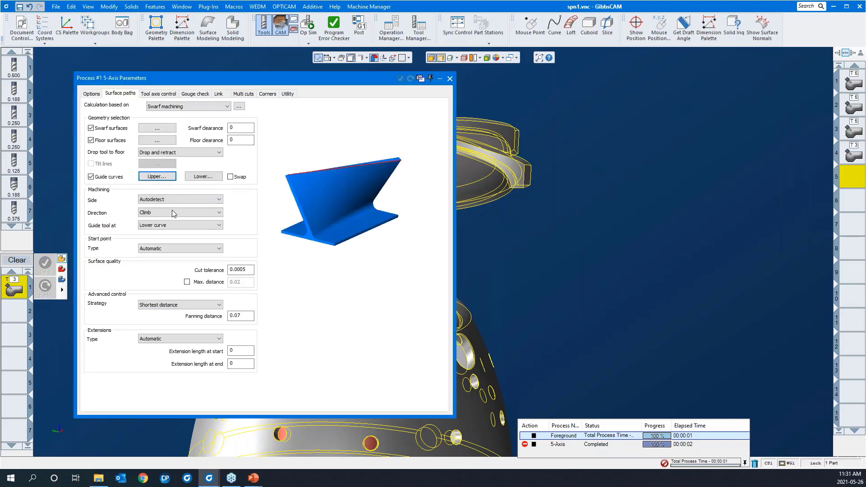
Assign the slot's inner edge loop along the floor as the lower guide curve
click(197, 177)
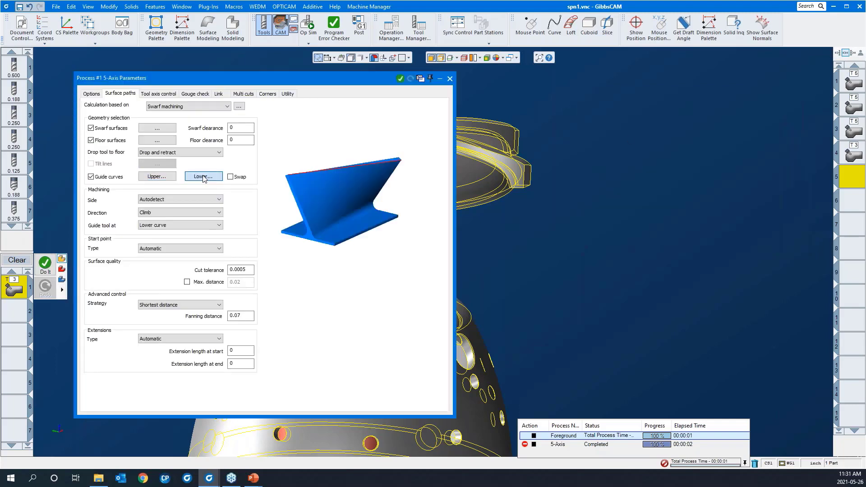
drag(374, 210, 474, 288)
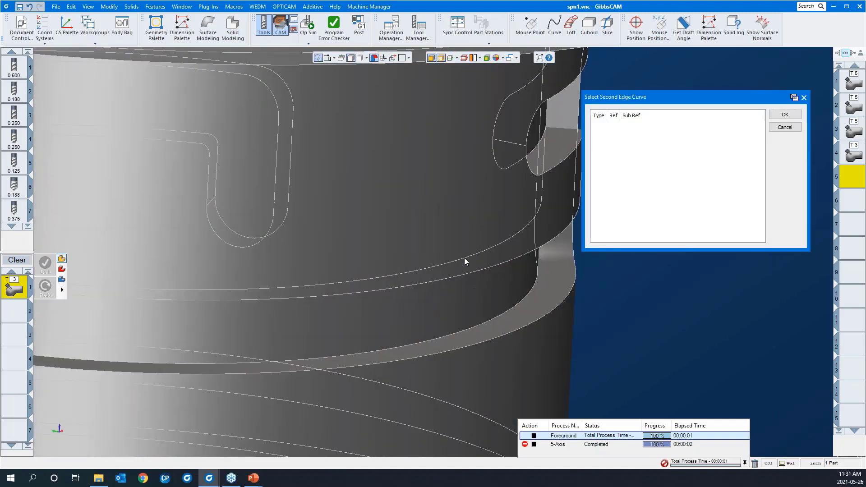
double_click(463, 256)
scroll(430, 247, down, 5)
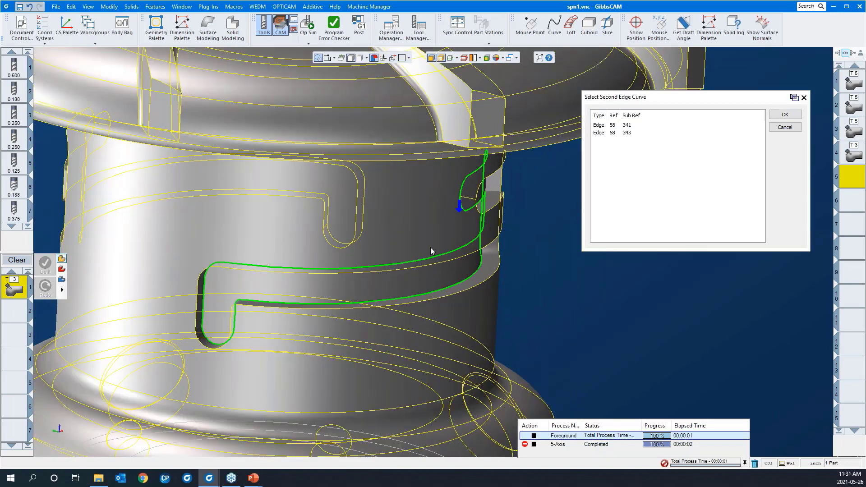
click(785, 115)
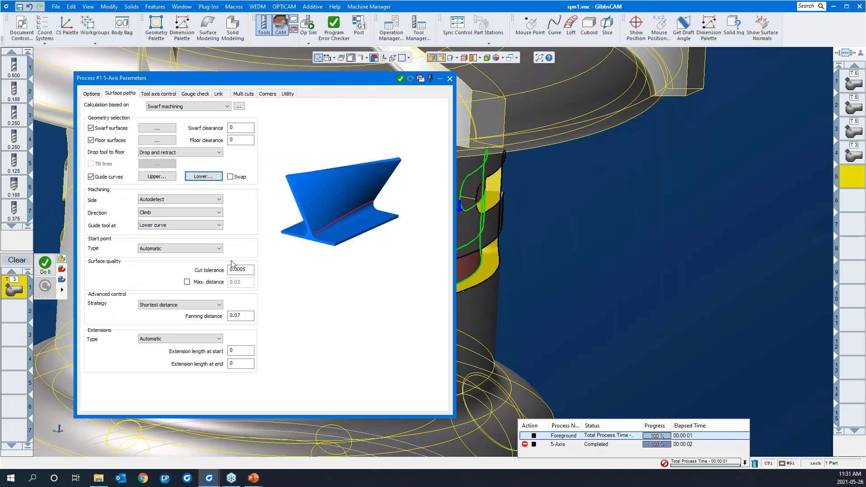
scroll(659, 267, down, 5)
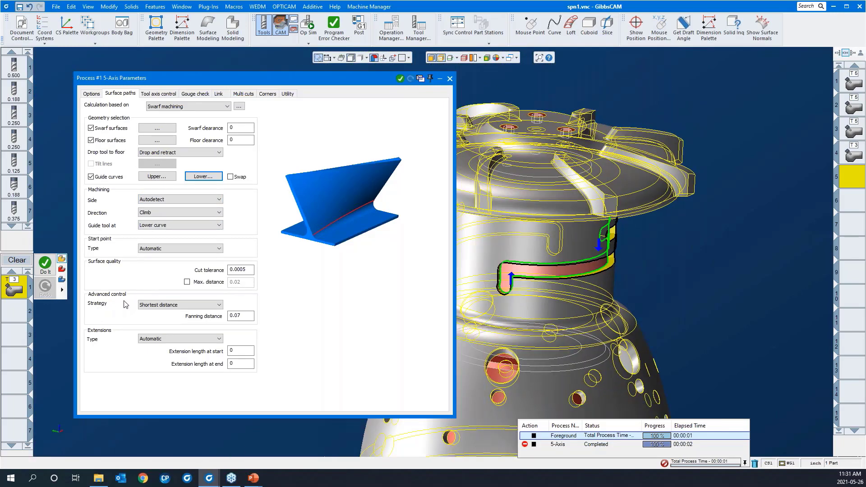
Review the advanced control strategy options, the tool axis output format and the multi cuts settings of the swarf process
click(153, 306)
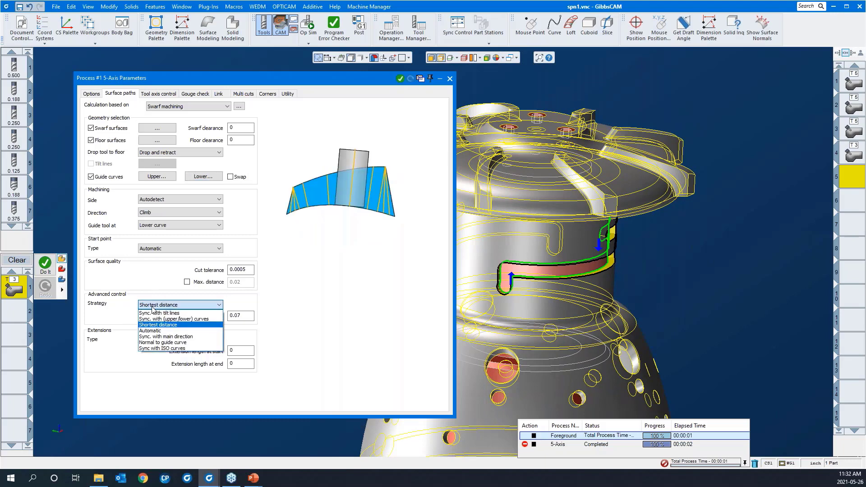
click(159, 307)
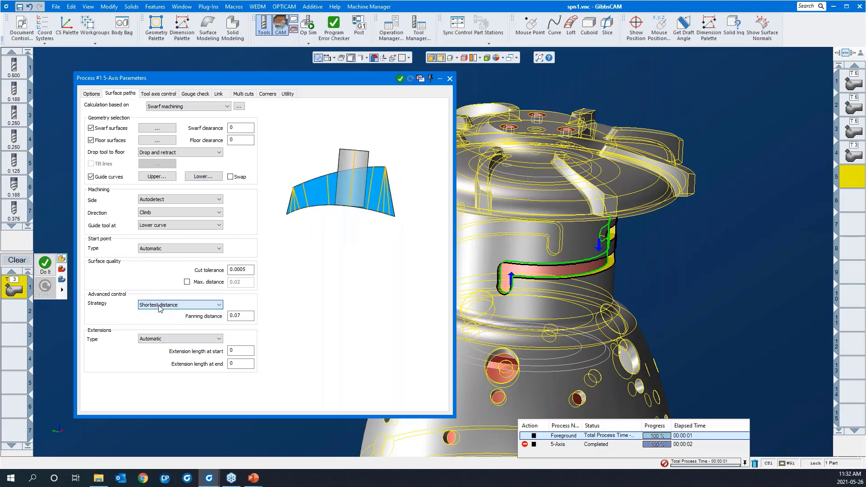
click(159, 94)
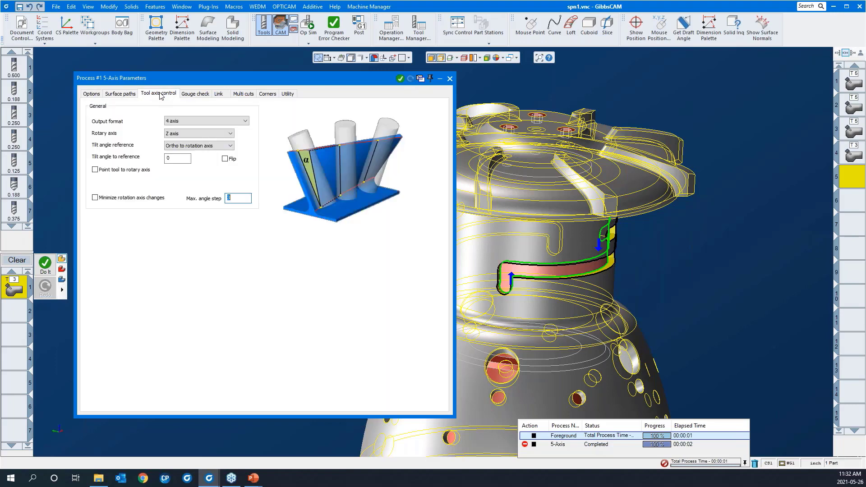
click(178, 124)
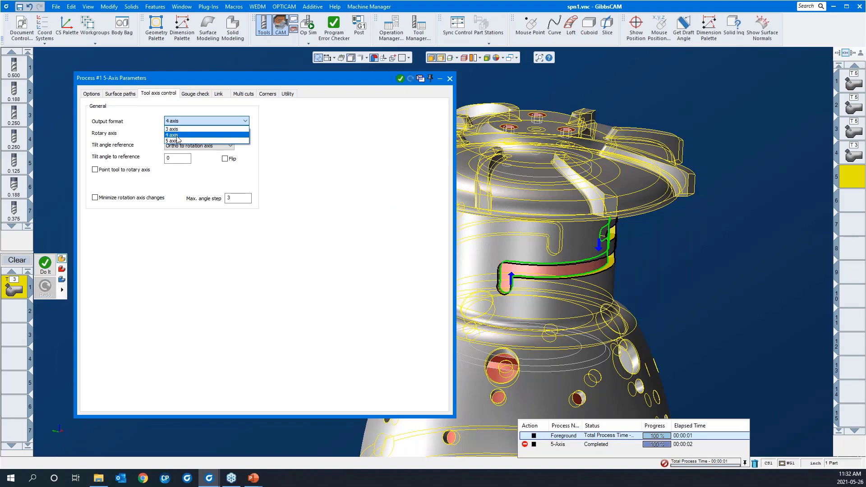
click(176, 134)
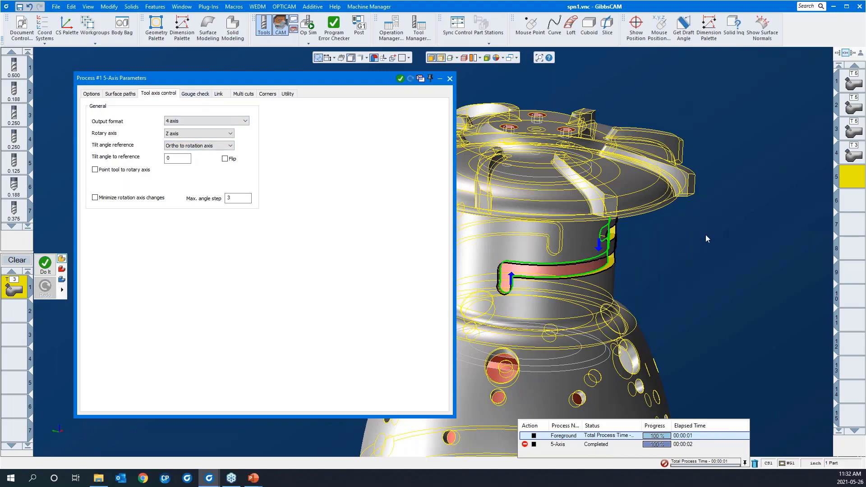
scroll(707, 226, down, 2)
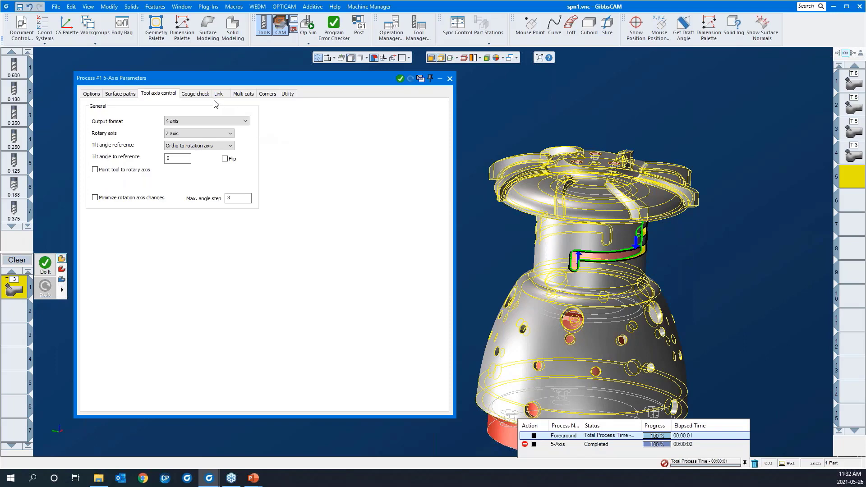
click(238, 94)
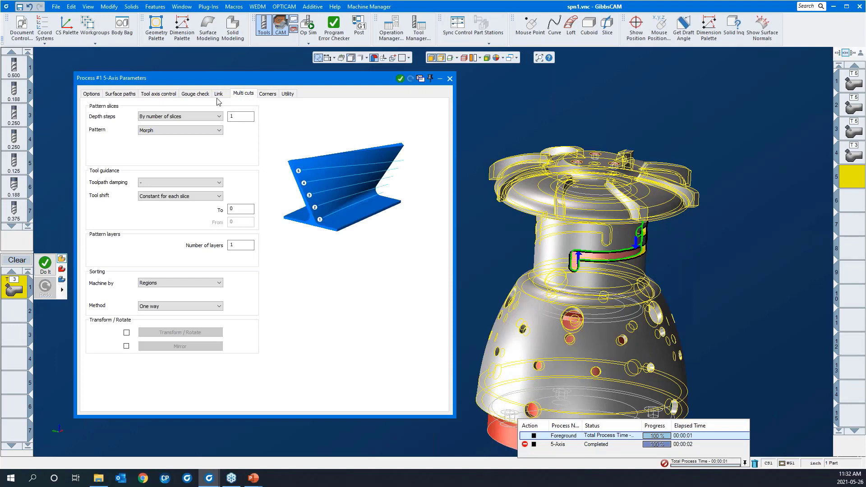
Set the default lead-in type to Horizontal tangent arc and copy the lead-in settings to the lead-out
click(219, 94)
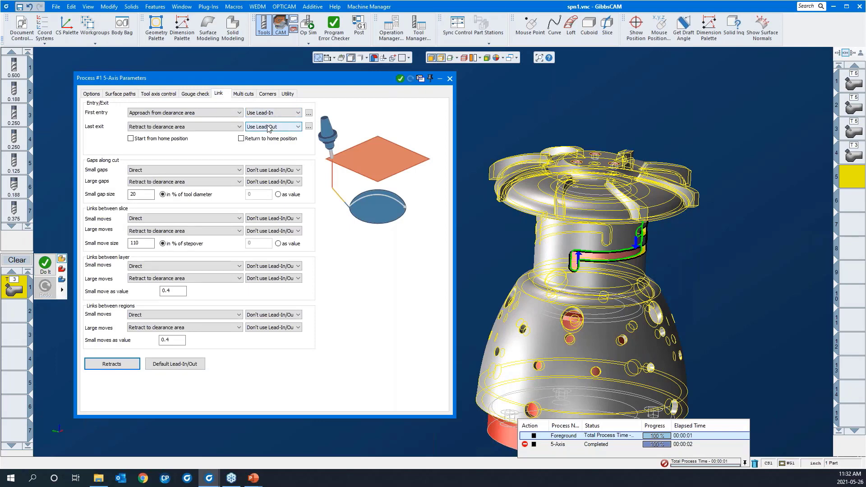
click(182, 364)
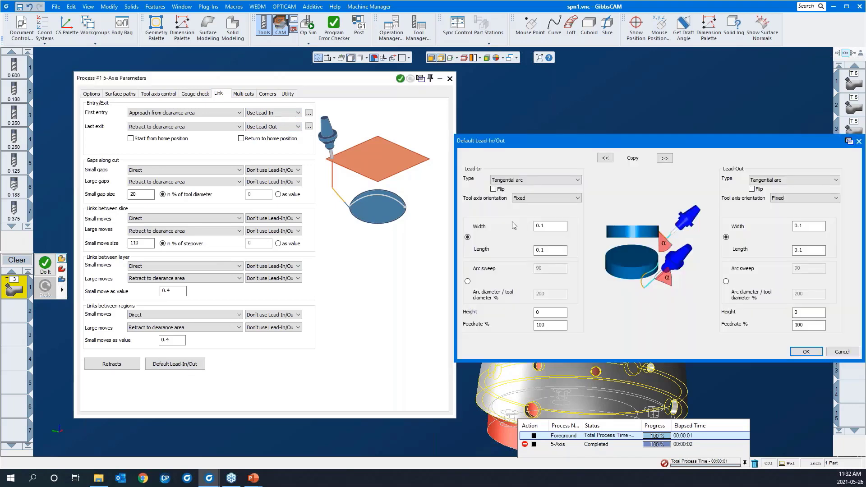
click(518, 180)
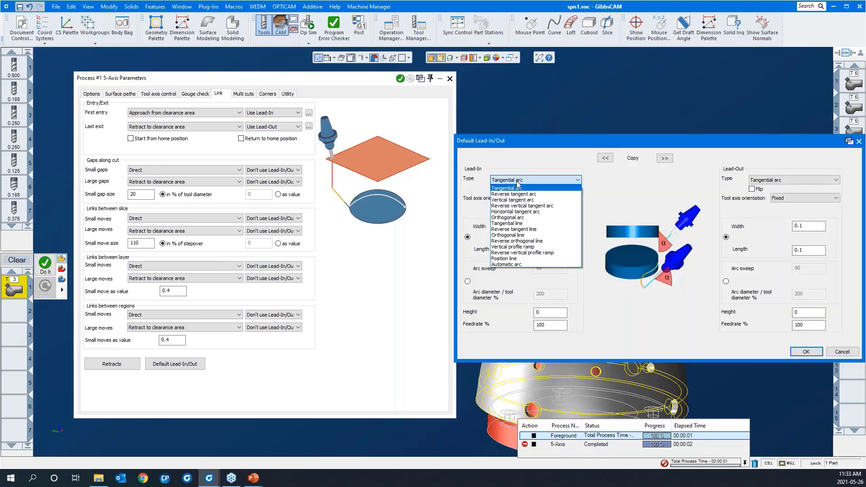
click(519, 212)
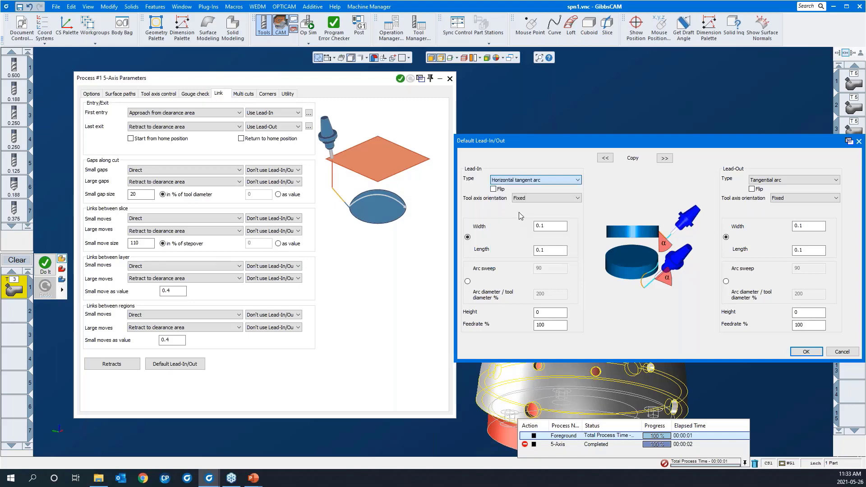
click(665, 158)
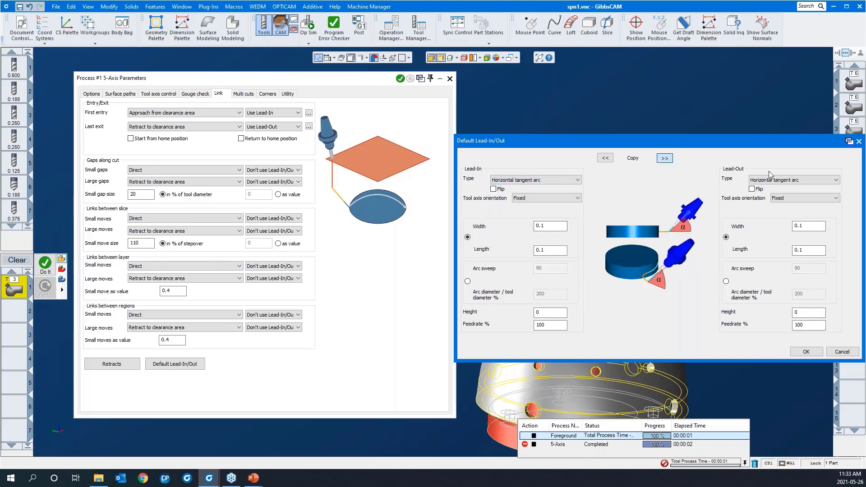
click(806, 352)
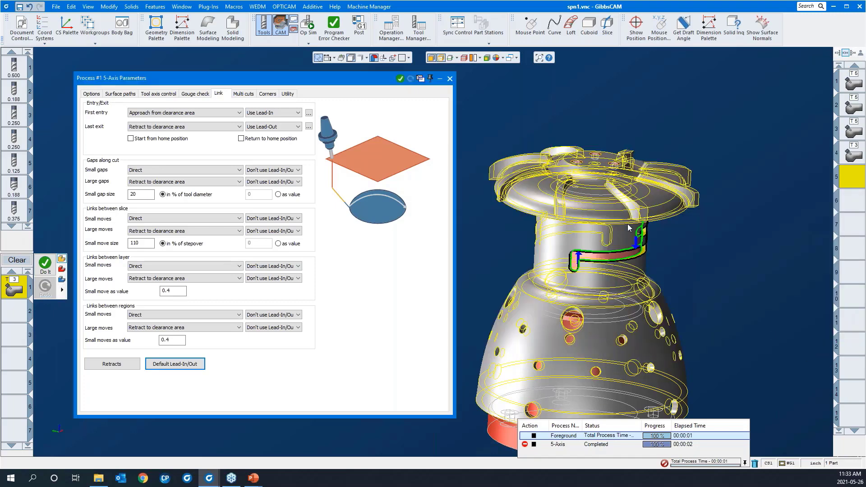
Collapse the 5-axis parameters and generate the swarf toolpath for the slot walls
double_click(367, 80)
right_click(337, 164)
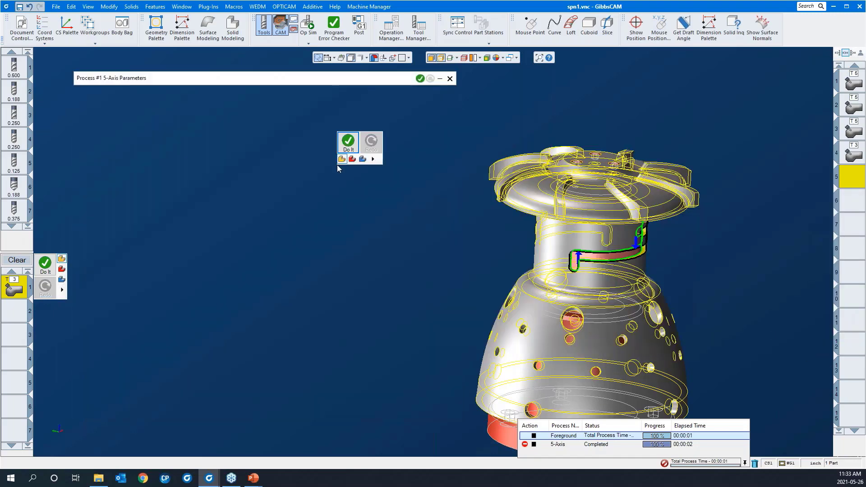
click(348, 145)
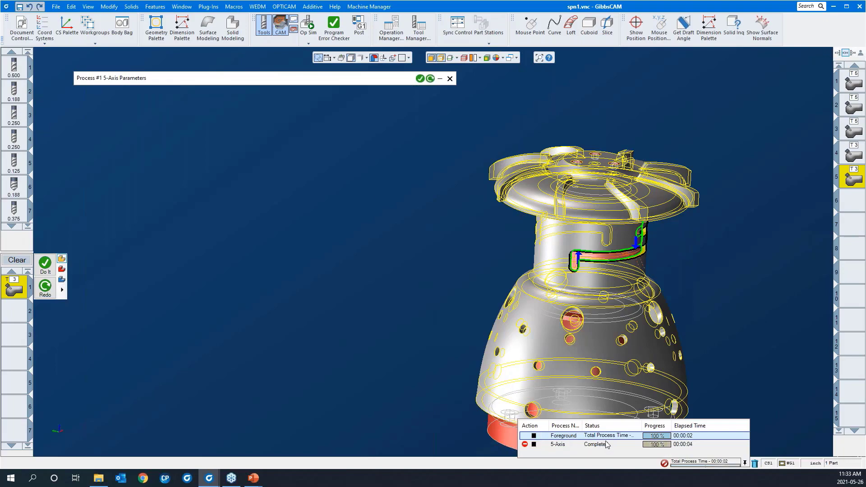
Select the slot roughing operation together with the swarf operation and open them in the Op Sim simulation
middle_drag(636, 241, 583, 239)
drag(534, 233, 691, 318)
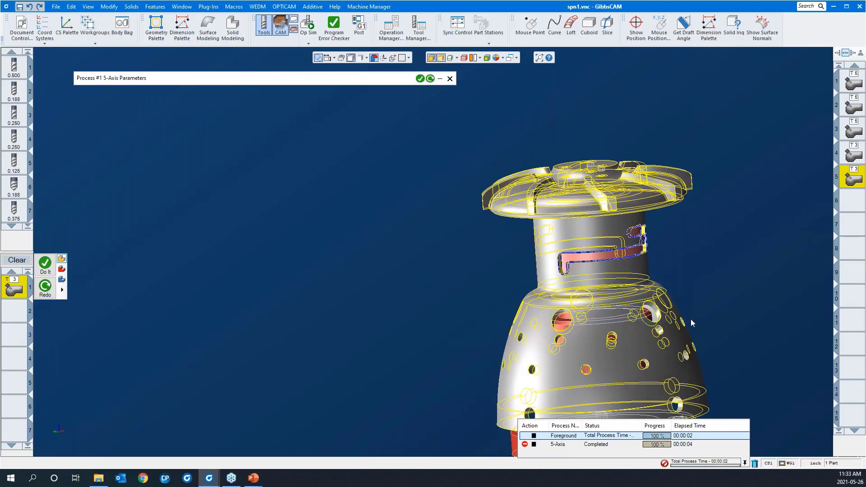
middle_drag(492, 203, 608, 213)
scroll(608, 213, down, 3)
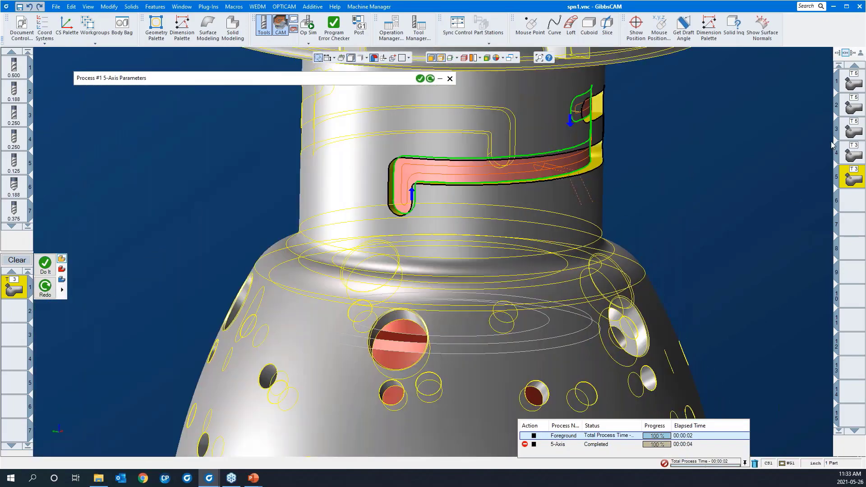
shift+click(846, 153)
scroll(759, 205, down, 2)
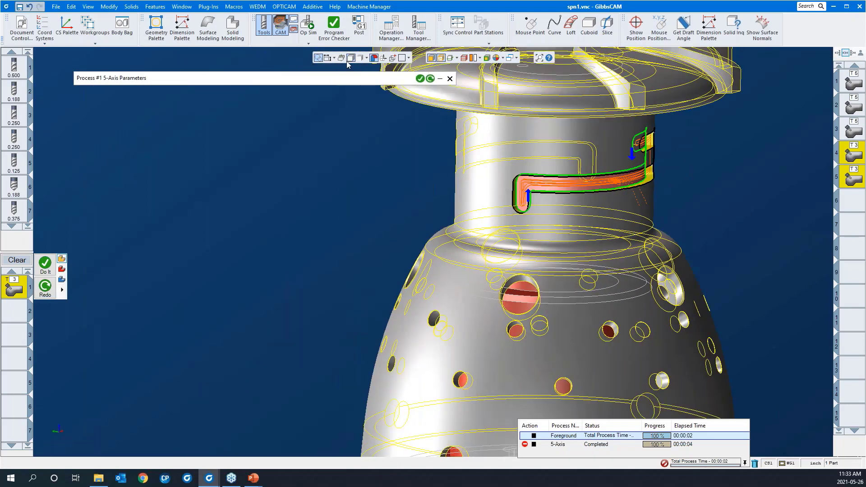
scroll(315, 251, down, 2)
click(310, 25)
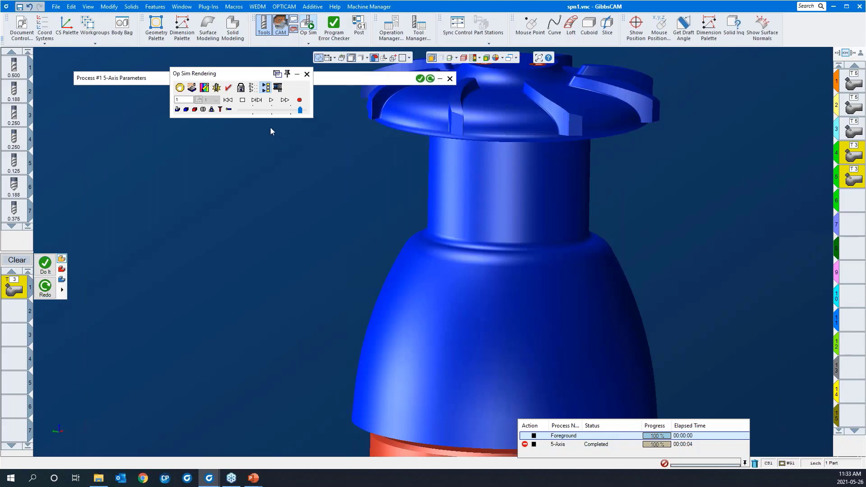
click(235, 111)
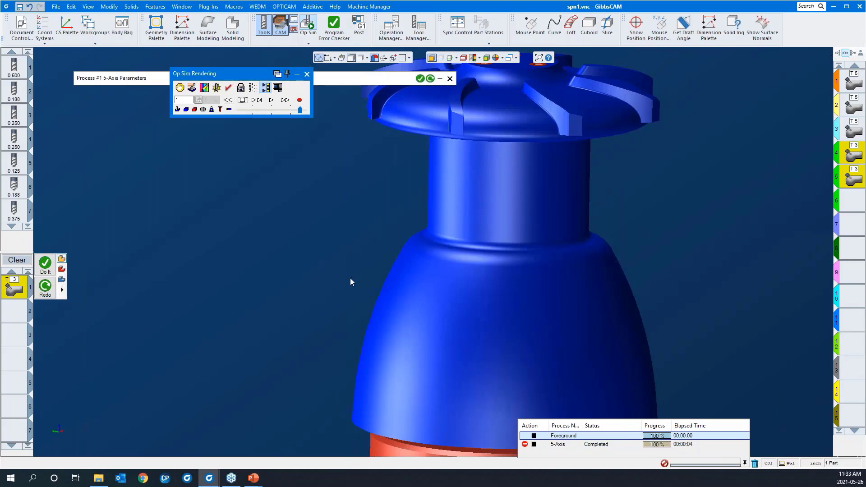
Run the simulation with the tool holder shown, reduce the playback speed and pause to inspect the slot being cut in the neck
scroll(349, 277, down, 2)
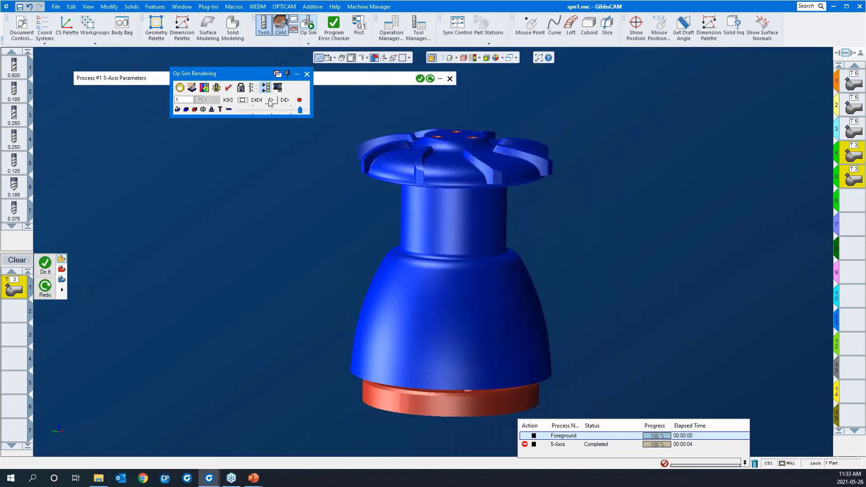
click(271, 100)
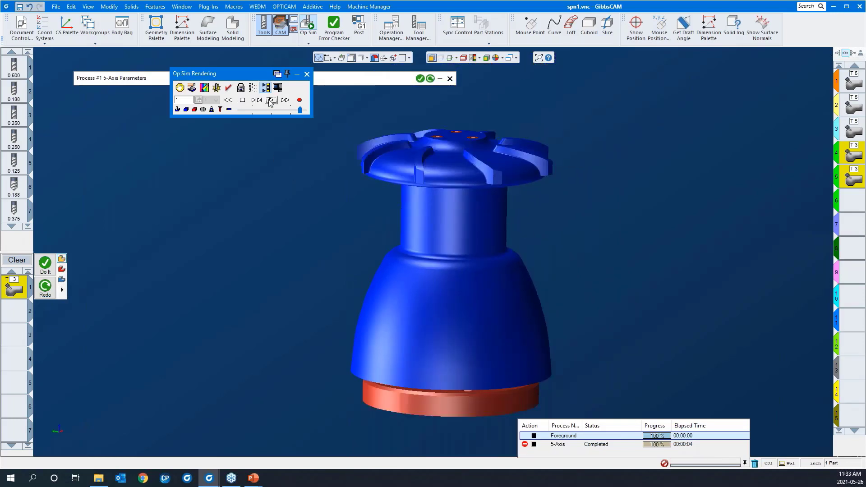
click(229, 110)
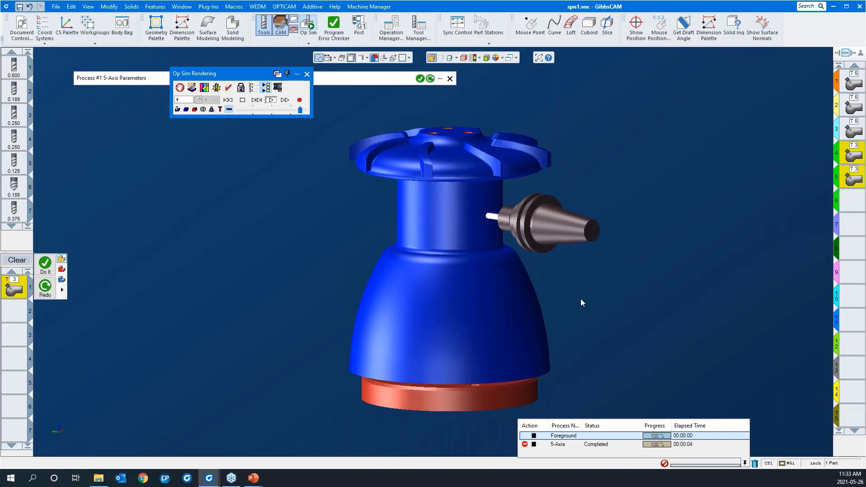
scroll(444, 197, up, 5)
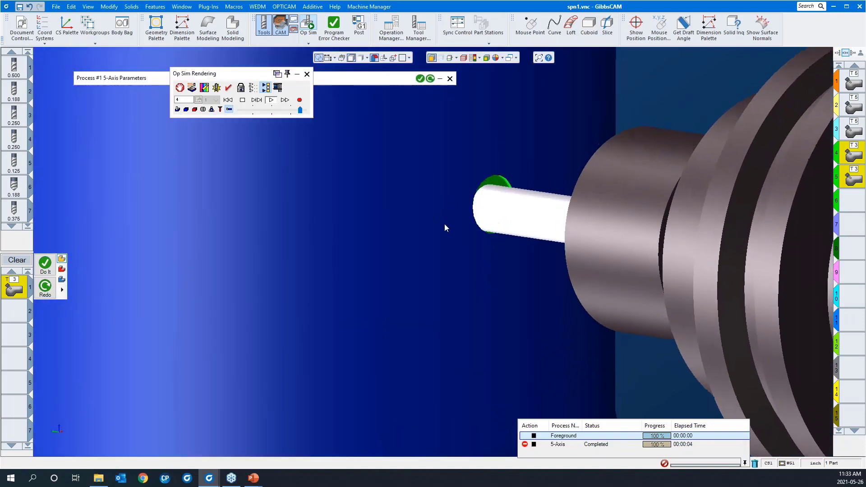
scroll(445, 224, down, 5)
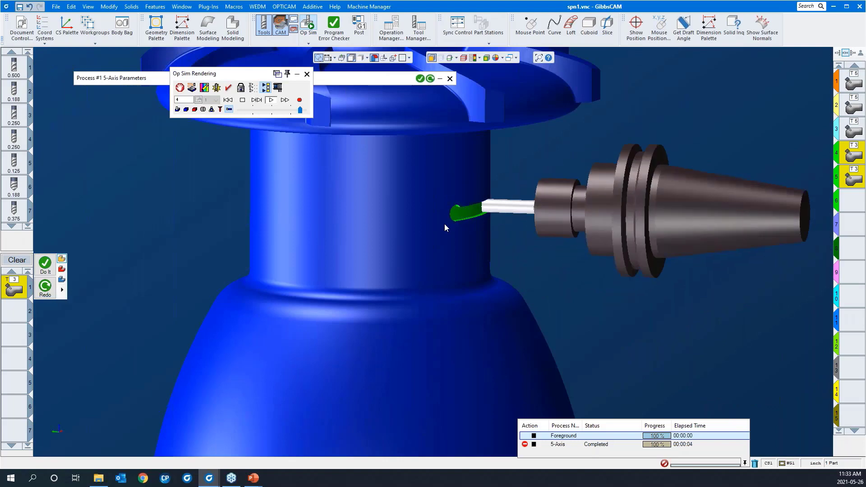
drag(300, 110, 277, 111)
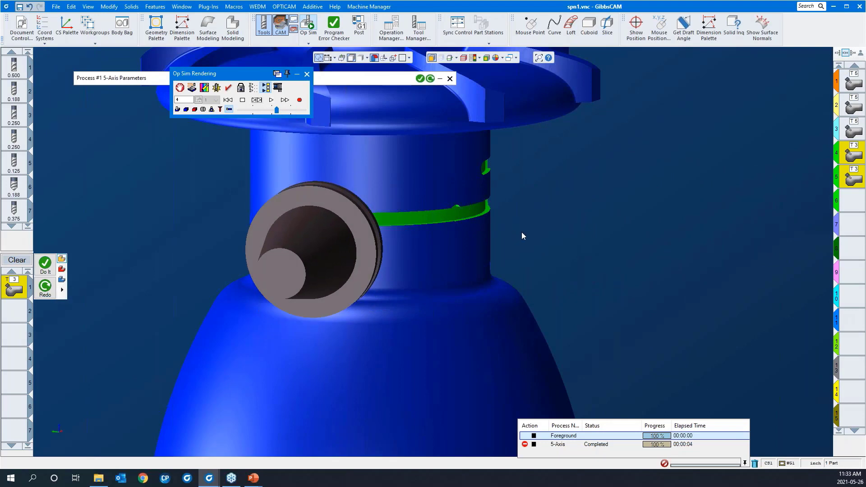
scroll(522, 236, down, 3)
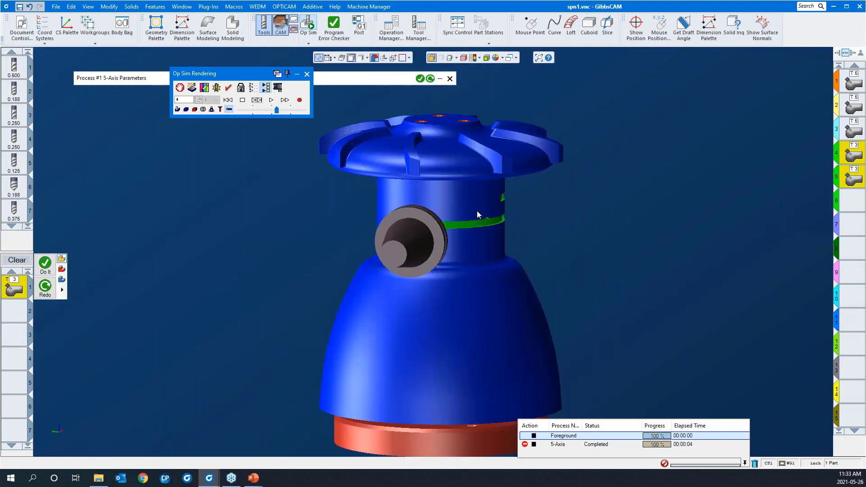
Rewind the simulation and lock the point of view to Machine
click(233, 101)
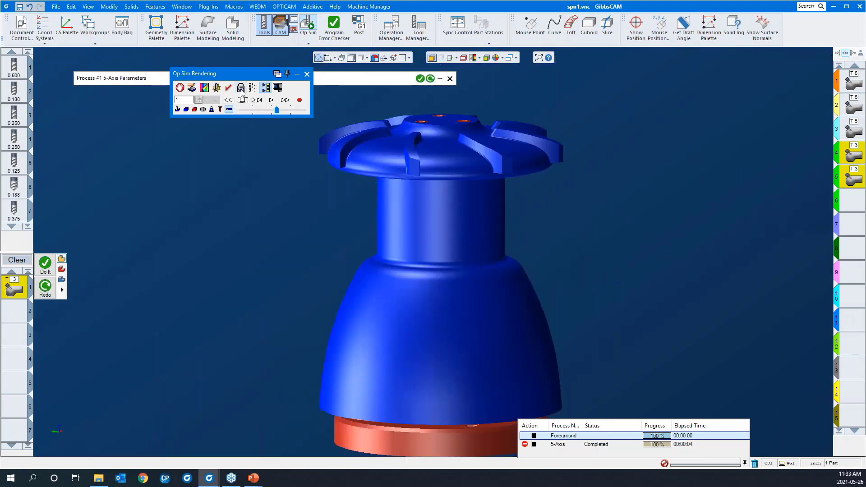
click(242, 87)
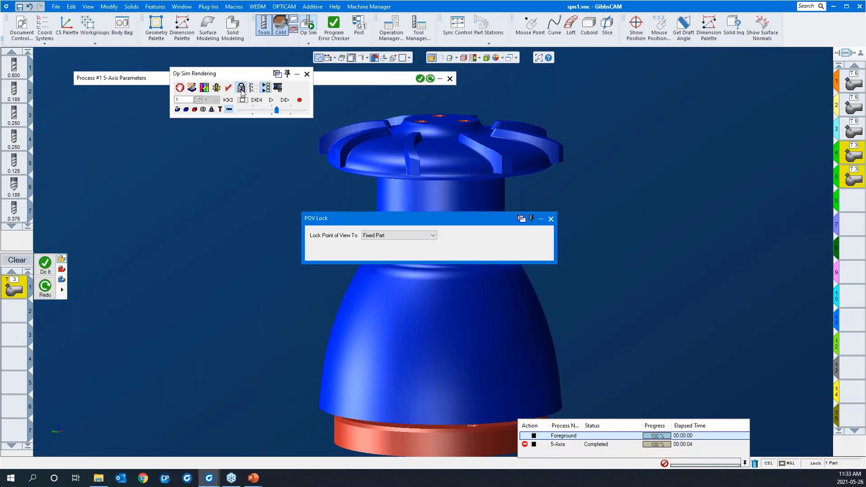
click(410, 236)
click(402, 266)
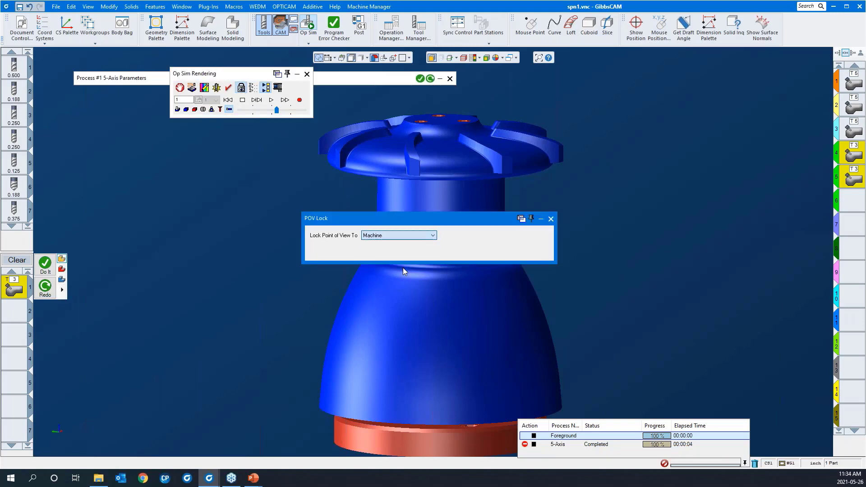
click(552, 219)
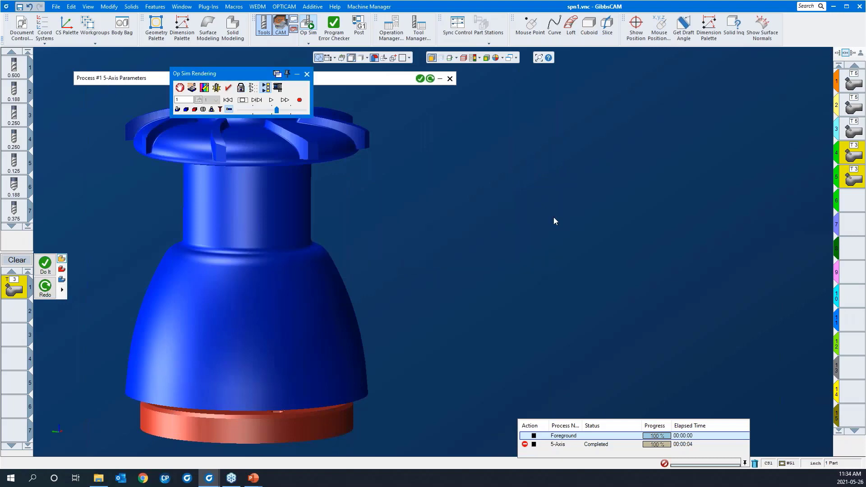
scroll(588, 280, down, 3)
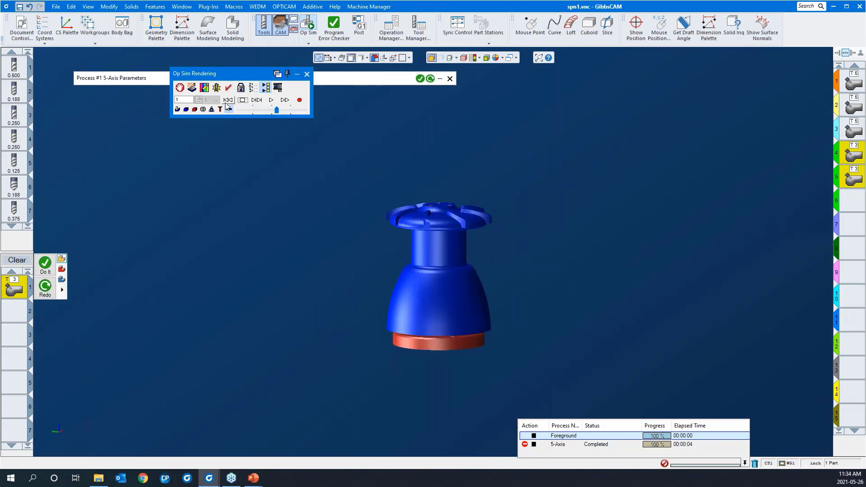
Play the slot simulation from the machine's viewpoint, raise the playback speed slightly and pause it partway through the cut
click(271, 102)
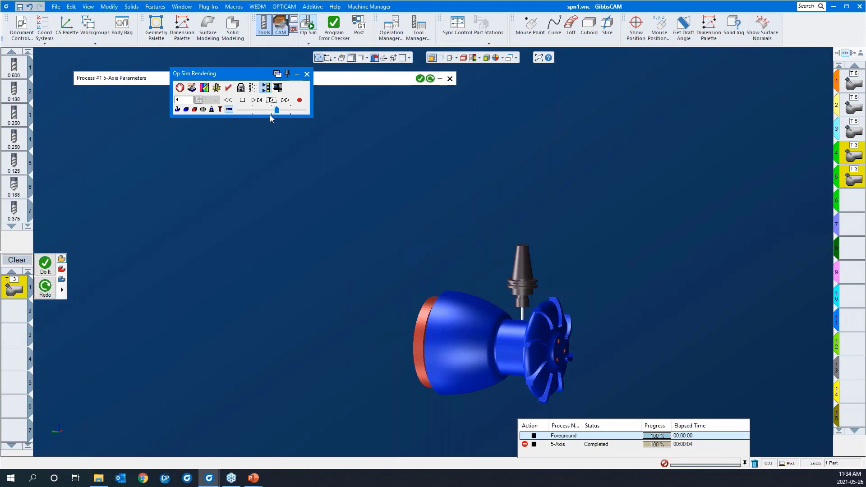
click(271, 101)
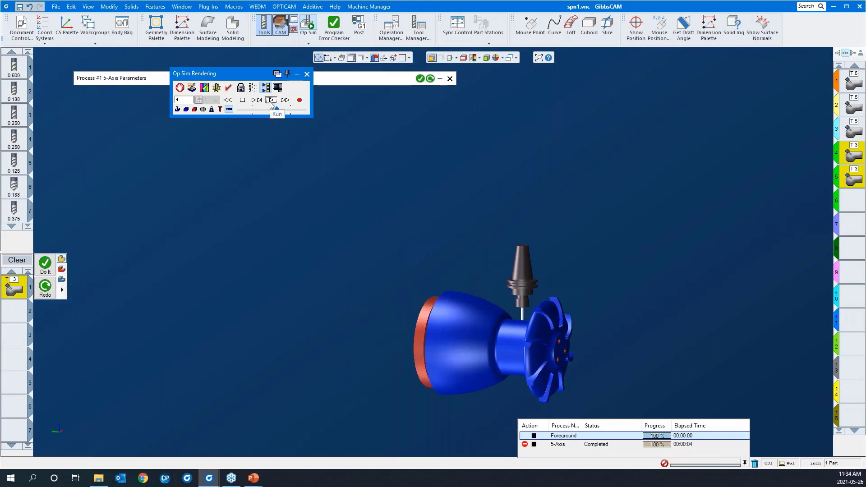
drag(333, 287, 299, 236)
scroll(206, 229, down, 3)
scroll(188, 221, down, 3)
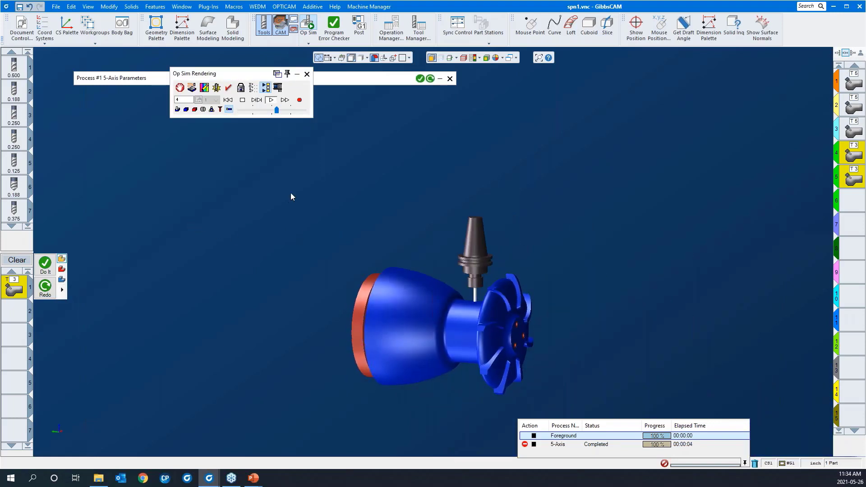
drag(290, 194, 689, 433)
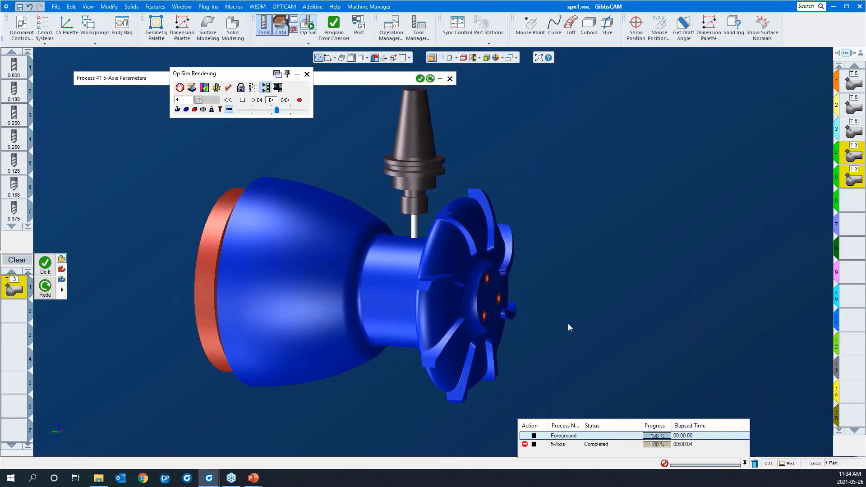
click(287, 112)
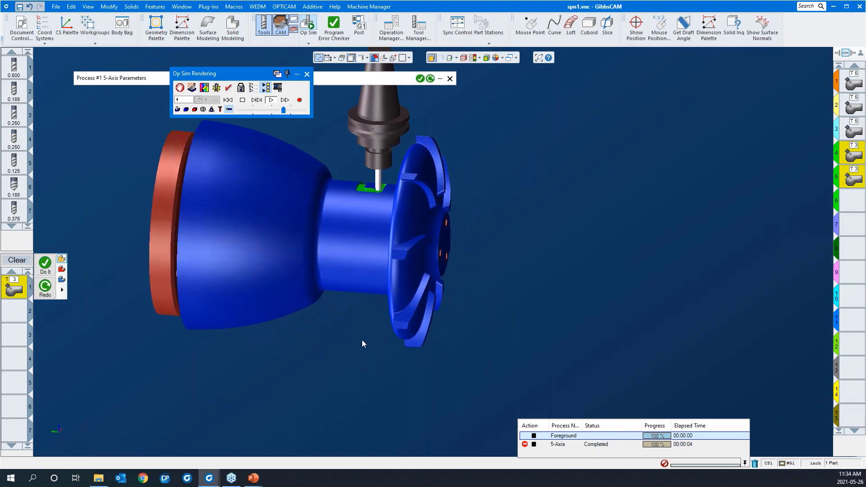
click(257, 100)
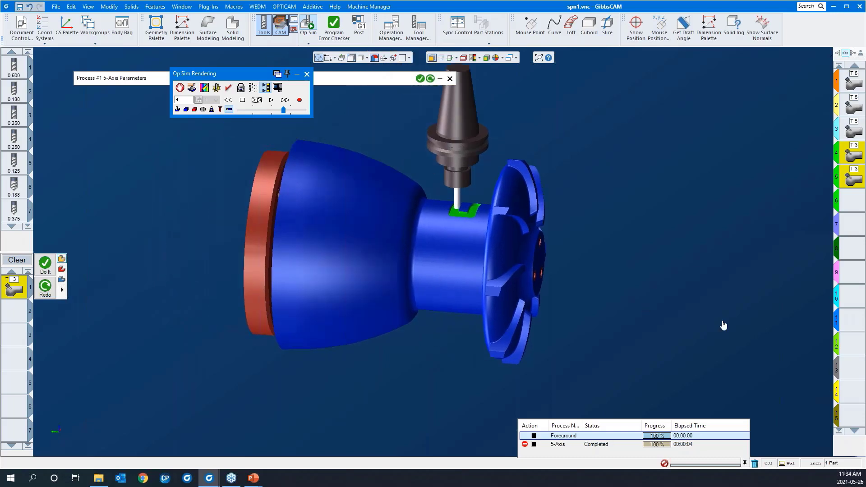
In Show Position, retract Z1 to about -2.83, rotate B101 to about 124.2 and A101 to about 59.7 to demonstrate the machine's axes
click(252, 89)
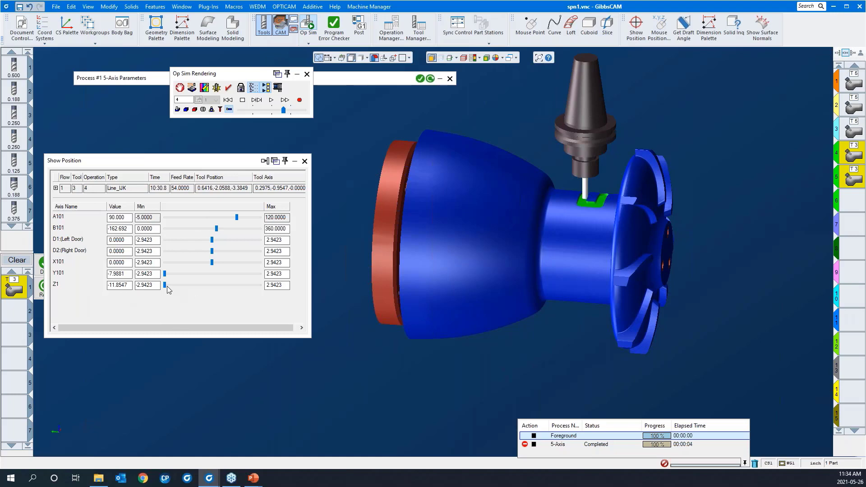
drag(164, 284, 166, 283)
scroll(433, 336, down, 3)
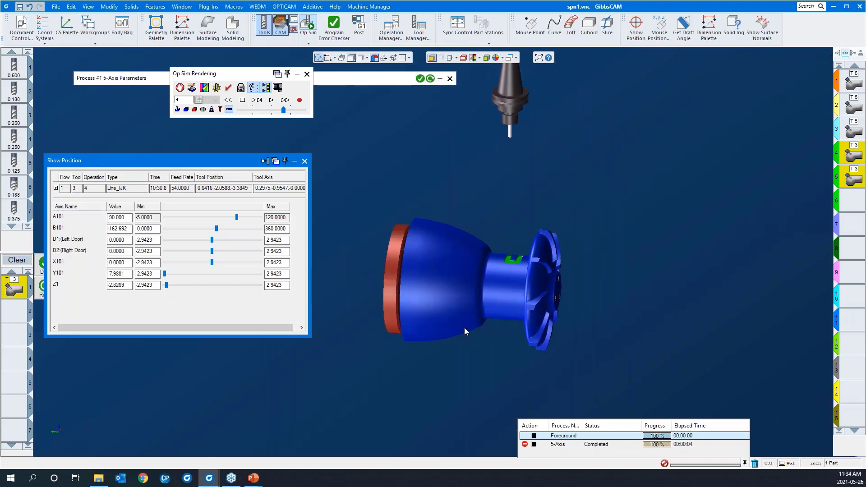
middle_drag(464, 327, 397, 293)
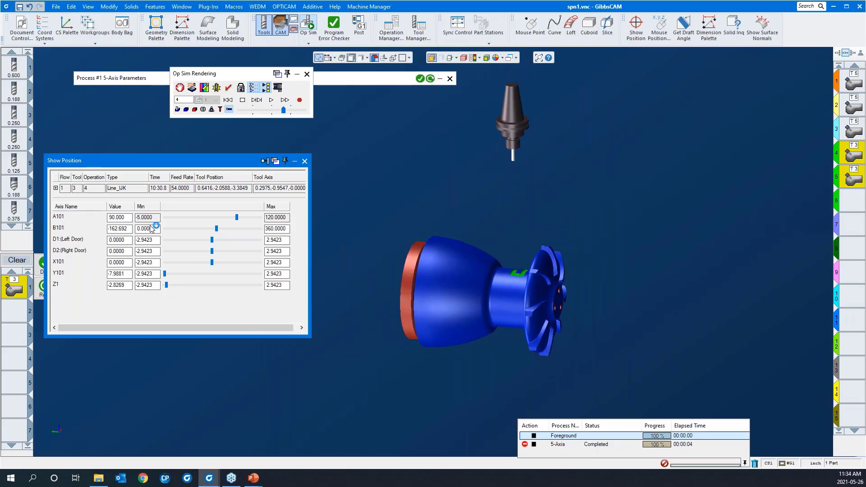
mouse_move(216, 229)
mouse_down()
mouse_move(257, 232)
mouse_move(199, 232)
mouse_move(231, 220)
mouse_move(198, 225)
mouse_move(213, 220)
mouse_up()
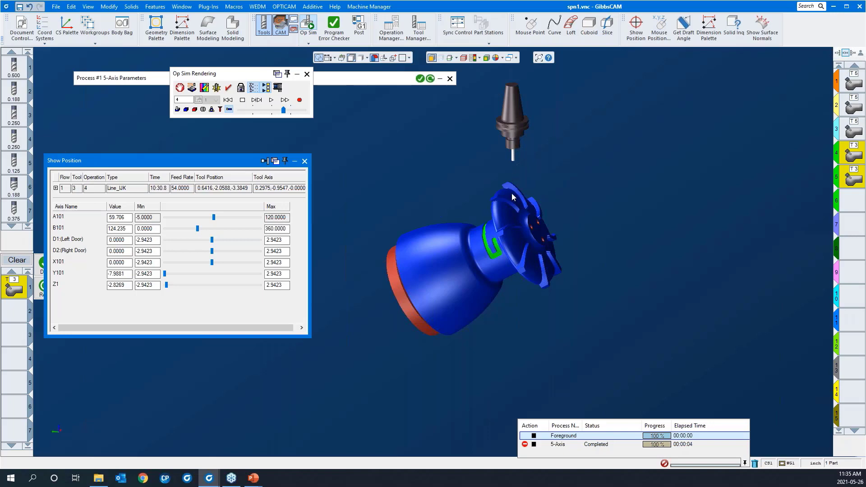
click(305, 162)
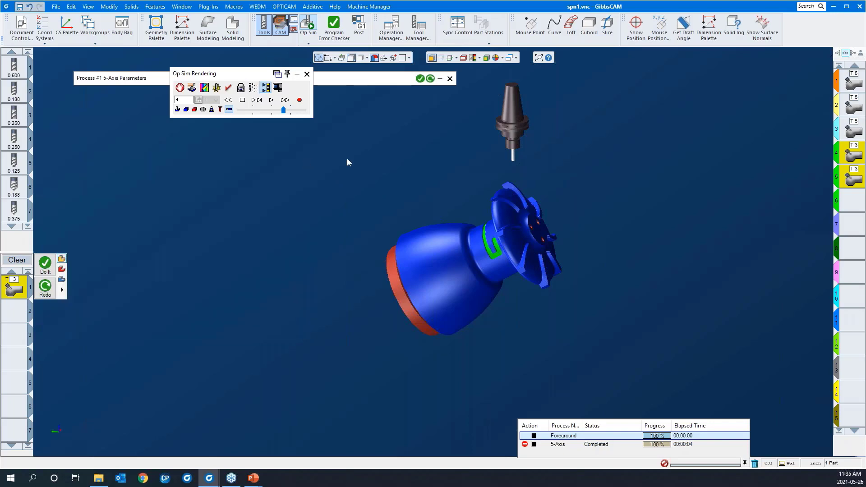
Lock the point of view back to Fixed Part and close the simulation
click(241, 87)
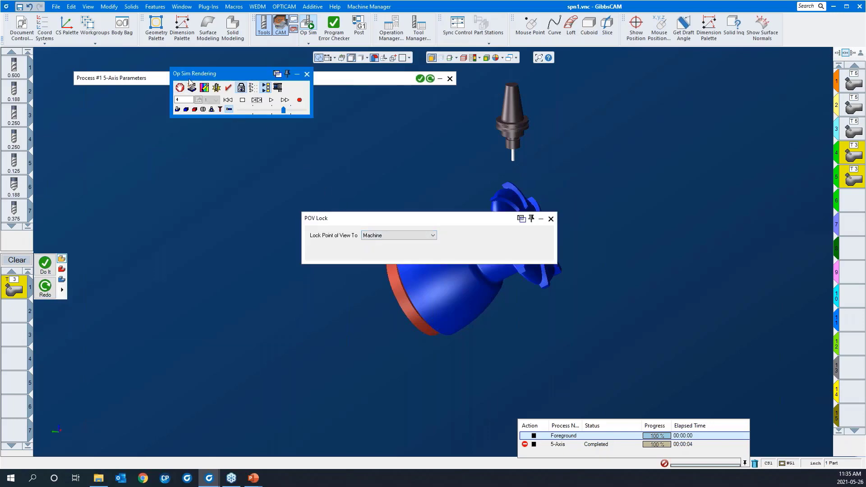
click(384, 235)
click(379, 247)
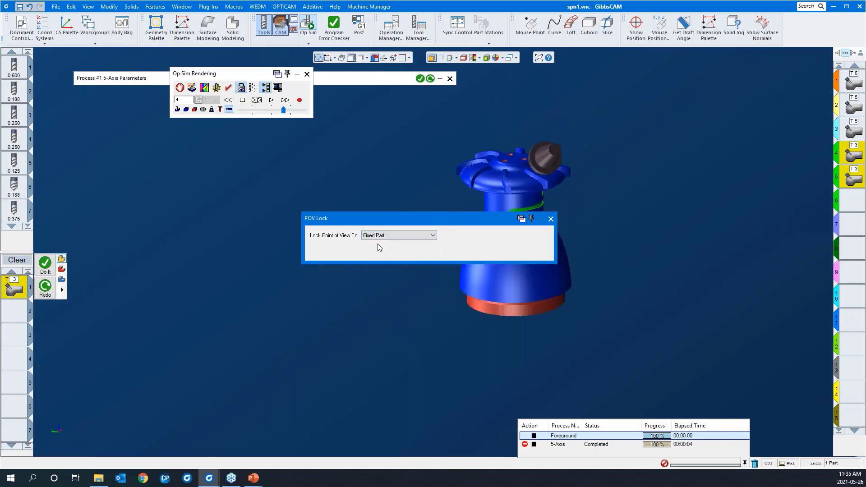
click(551, 220)
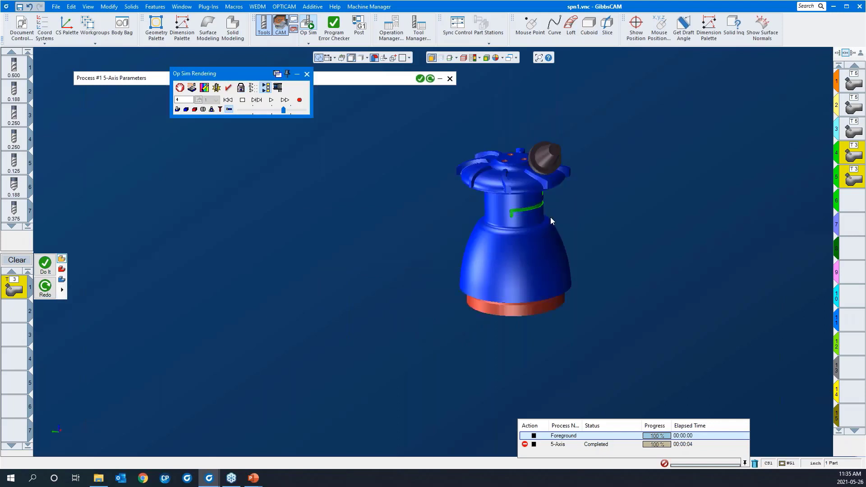
click(307, 74)
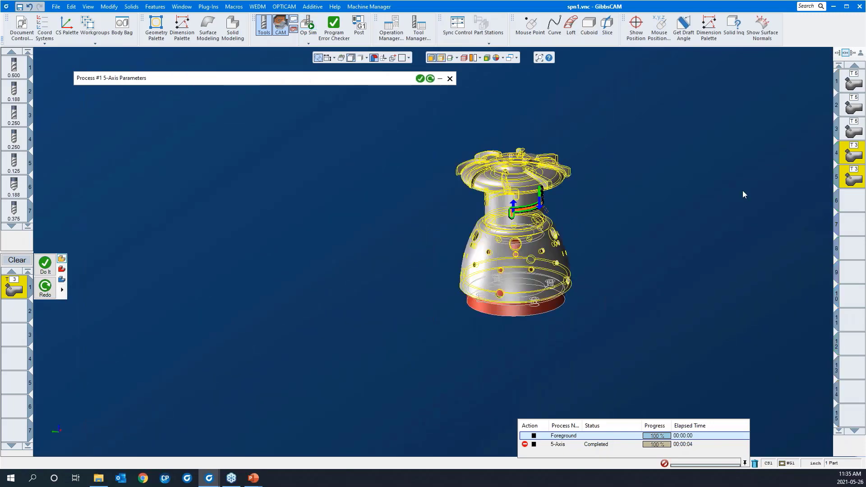
Choose the empty operation slot 6, clear the process list and hide the edge lines on the part
click(848, 204)
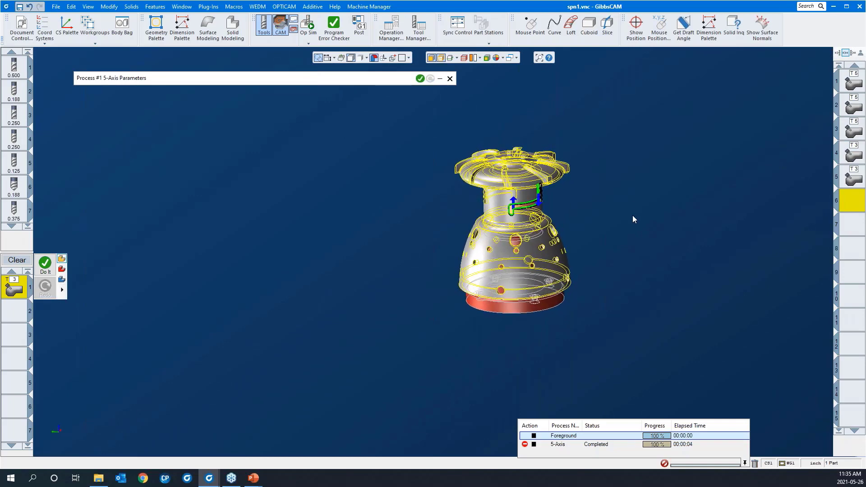
click(17, 261)
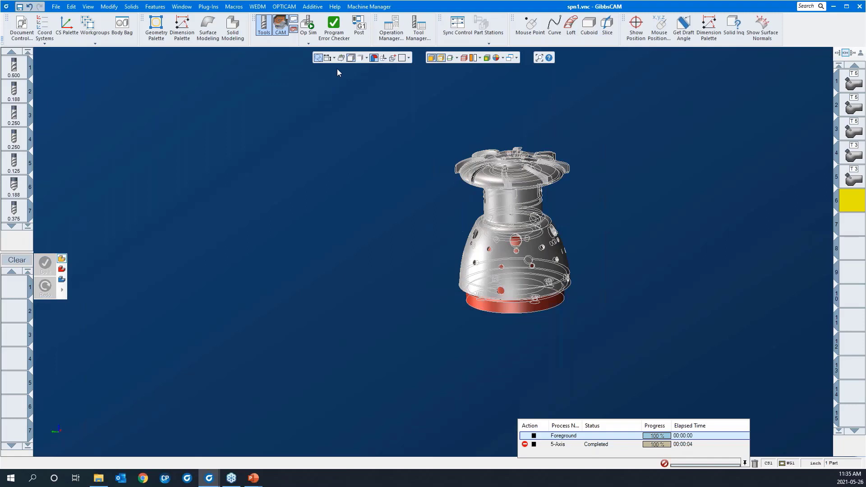
click(440, 57)
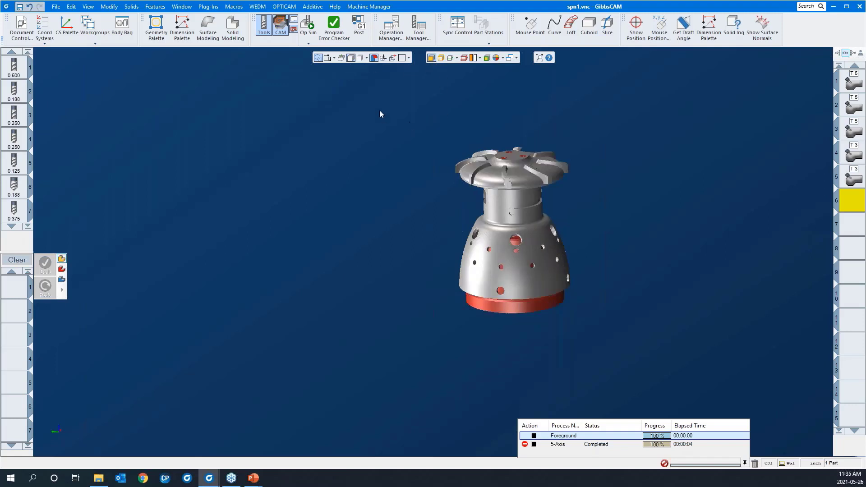
Select the part solid and run automatic feature recognition on it in the Hole Manager
mouse_move(380, 110)
mouse_down()
mouse_move(596, 245)
mouse_move(682, 389)
mouse_up()
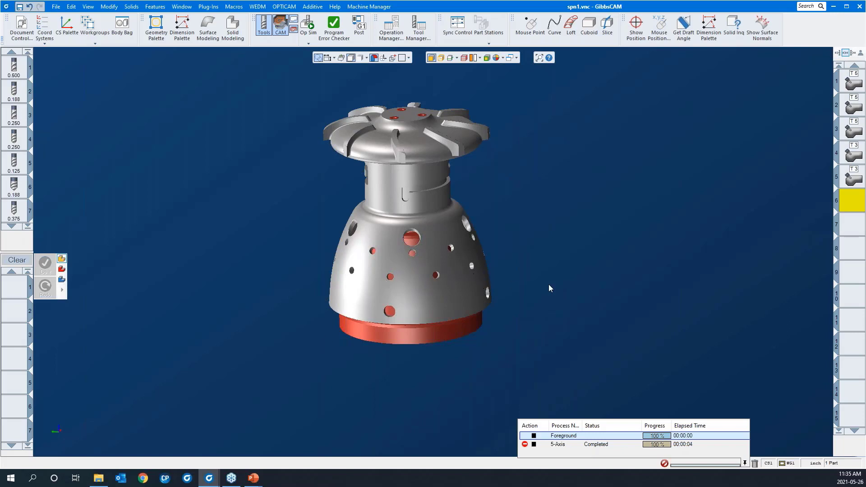
mouse_move(539, 310)
middle_down()
mouse_move(510, 299)
mouse_move(534, 306)
middle_up()
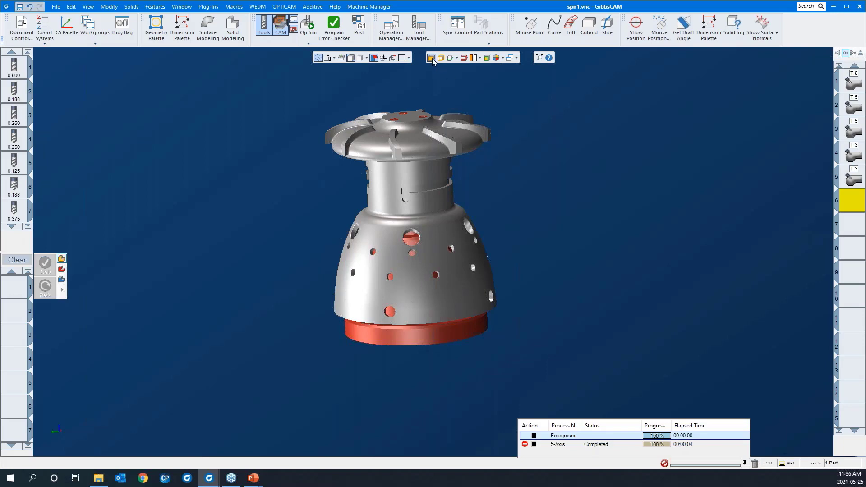
click(436, 255)
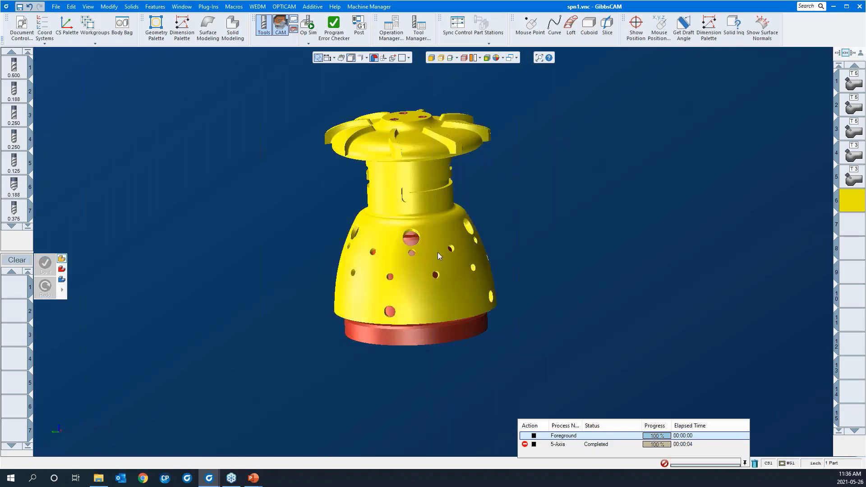
middle_drag(501, 161, 516, 185)
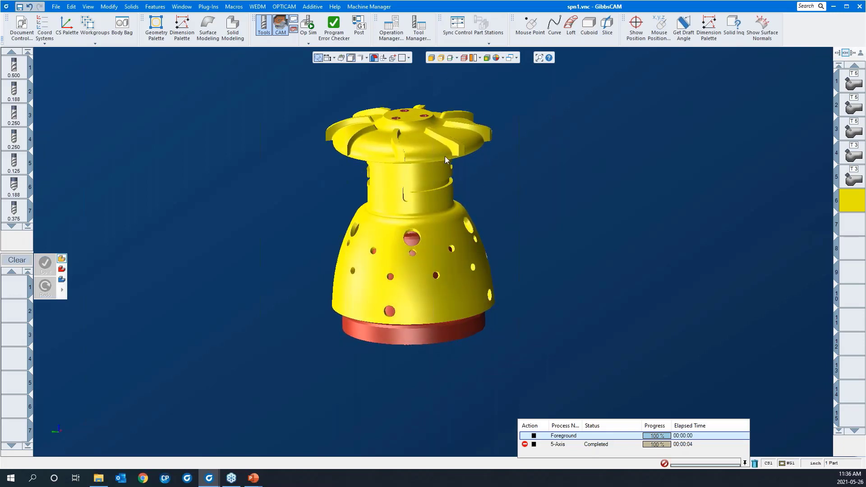
scroll(447, 158, down, 1)
click(150, 7)
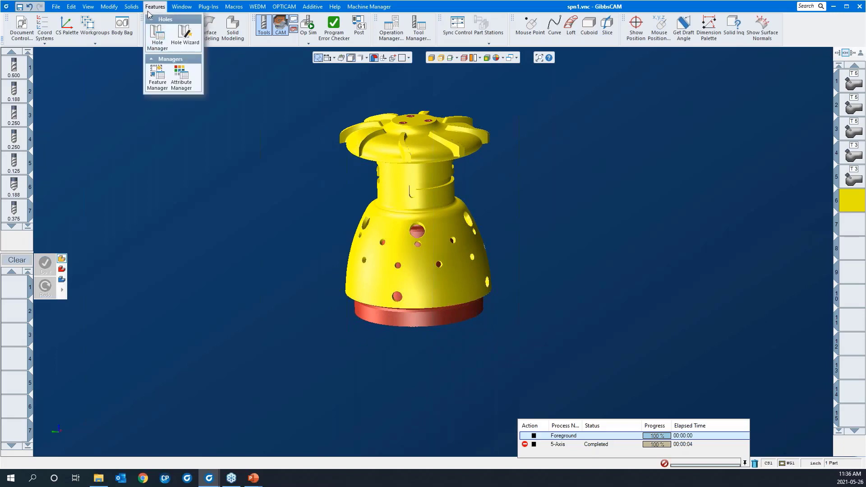
click(157, 41)
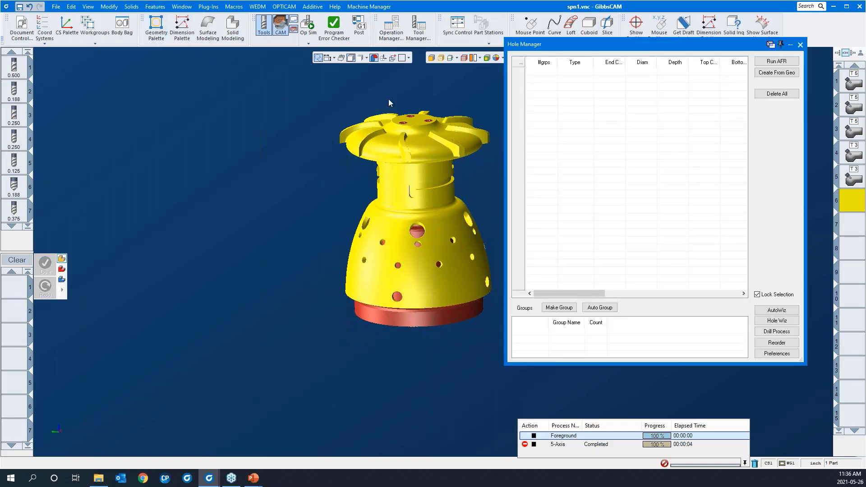
drag(592, 49, 607, 57)
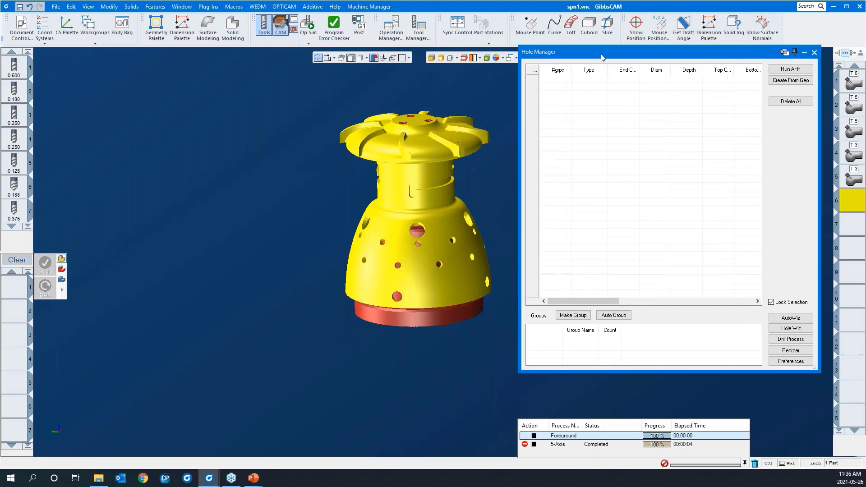
click(781, 71)
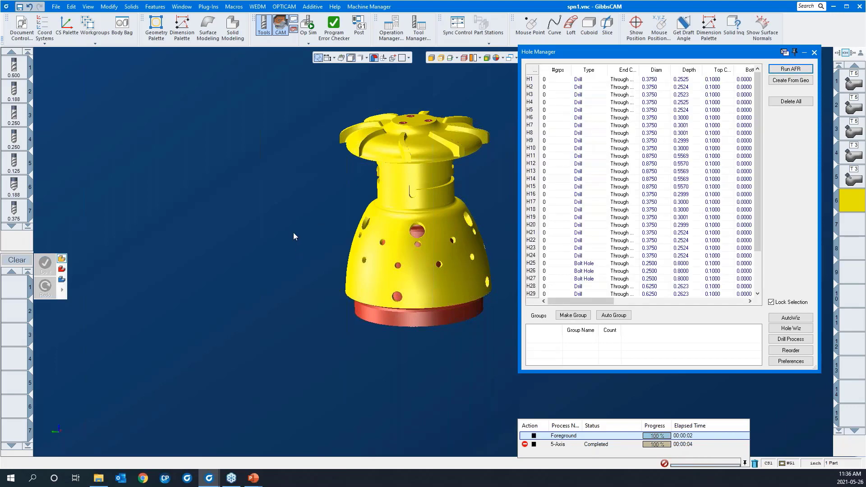
Display the recognized hole features on the model and inspect their markers around the body and on the top face
middle_drag(293, 232, 216, 245)
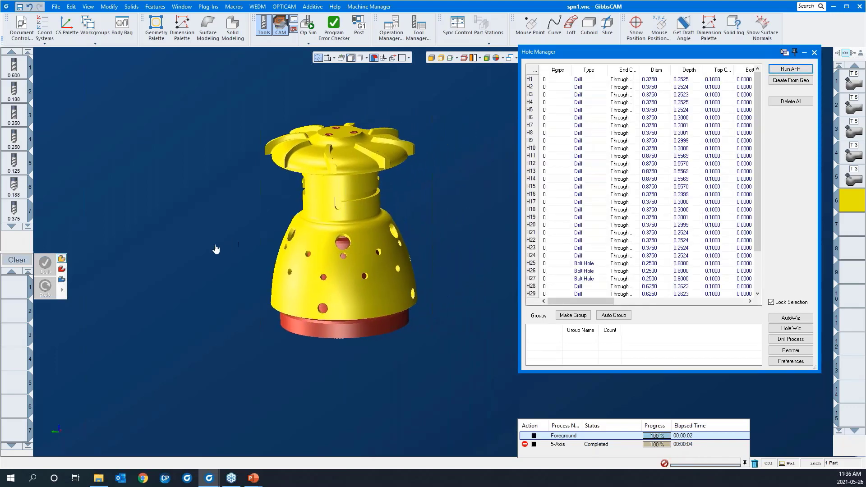
click(341, 58)
drag(214, 188, 394, 310)
middle_drag(354, 313, 149, 277)
scroll(258, 331, down, 4)
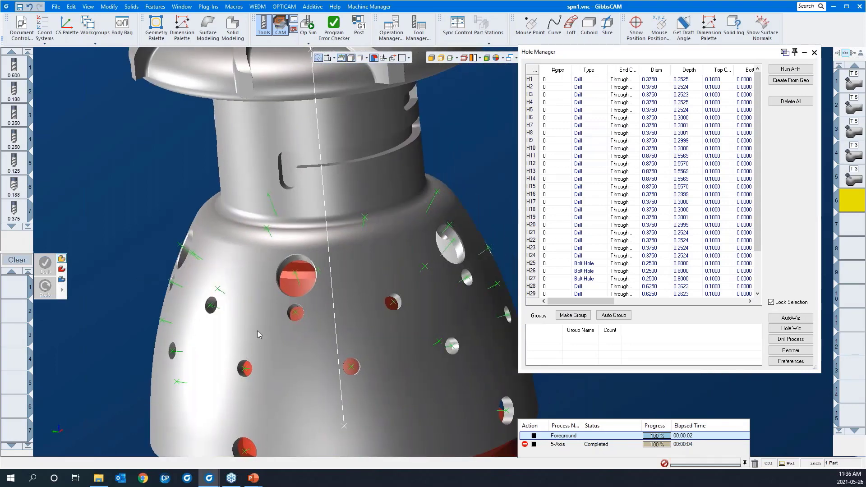
middle_drag(450, 233, 460, 252)
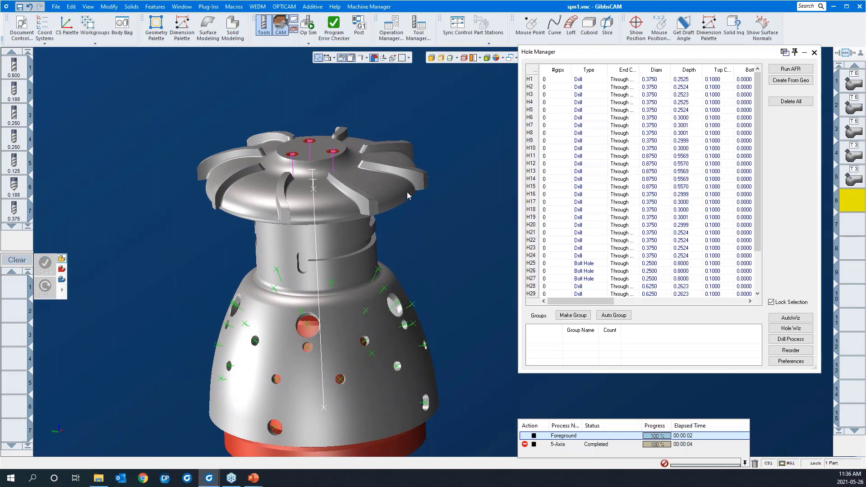
Inspect the definition of bolt hole H26 on the part's top face in Edit Hole, closing it without changes
click(332, 153)
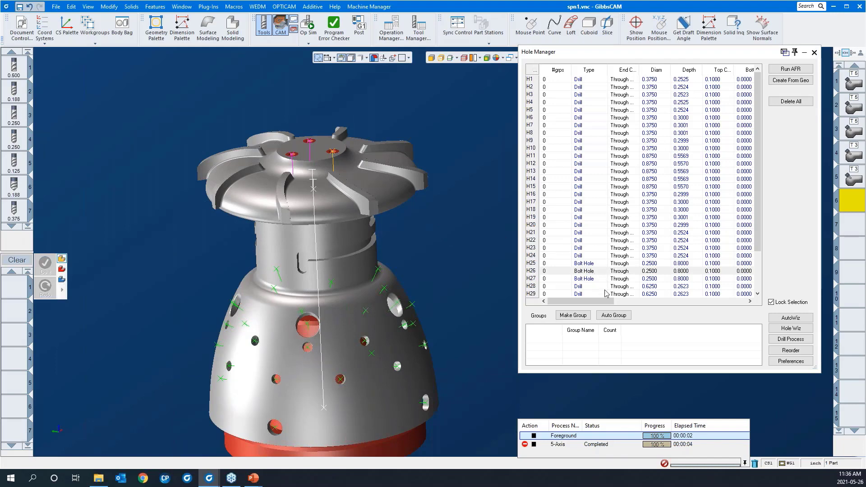
mouse_move(584, 301)
mouse_down()
mouse_move(600, 300)
mouse_move(583, 301)
mouse_up()
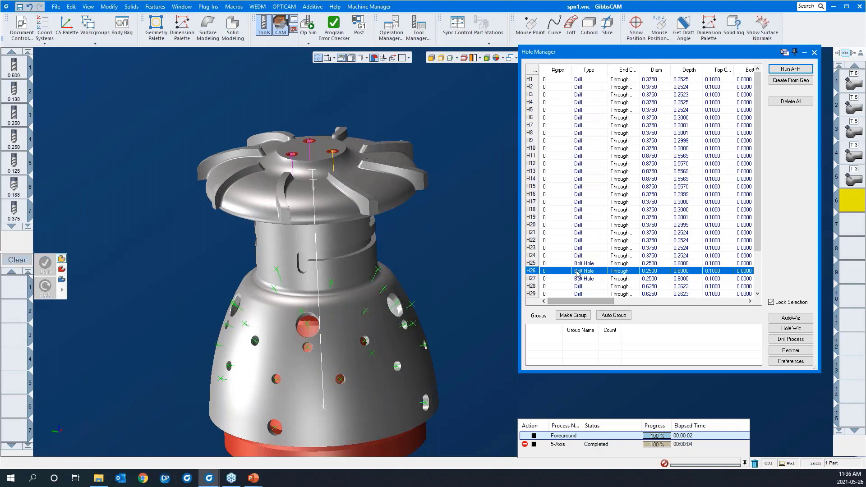
right_click(333, 154)
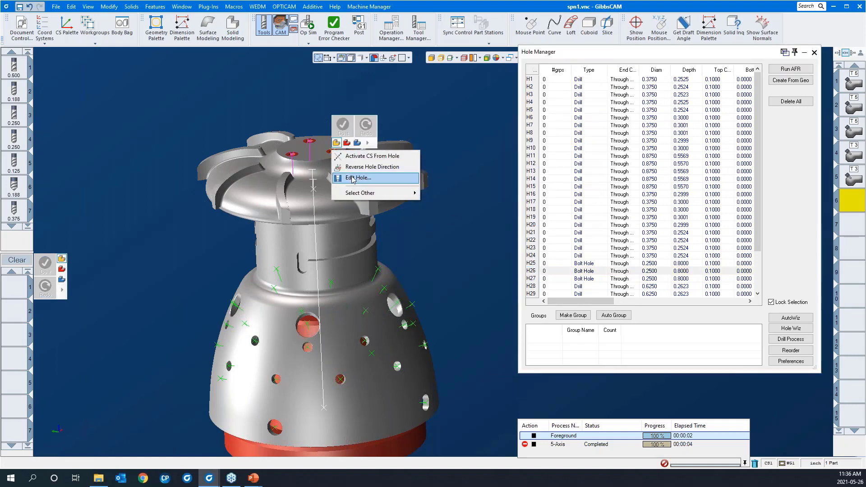
click(352, 178)
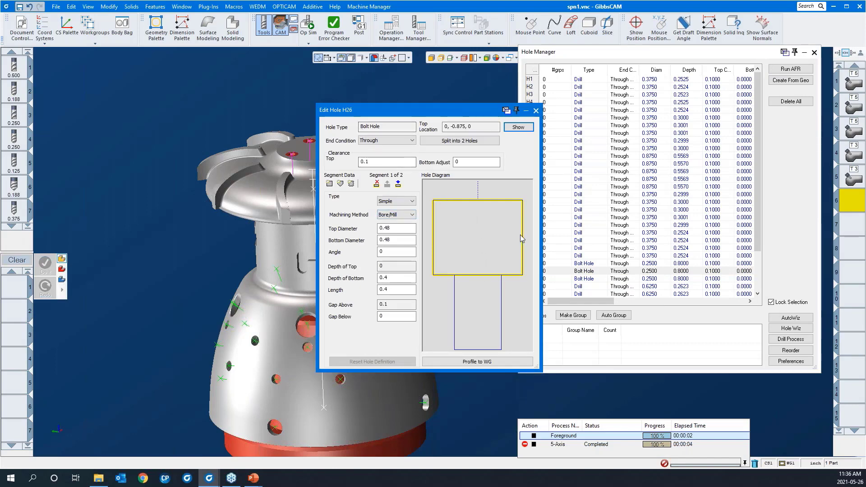
click(536, 111)
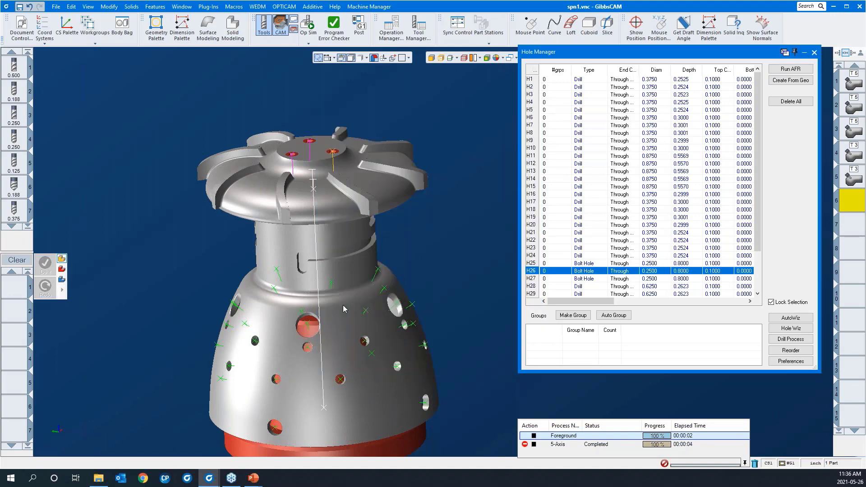
Sort the hole list by diameter and make a group from all the 0.3750 diameter drill holes
scroll(343, 309, down, 3)
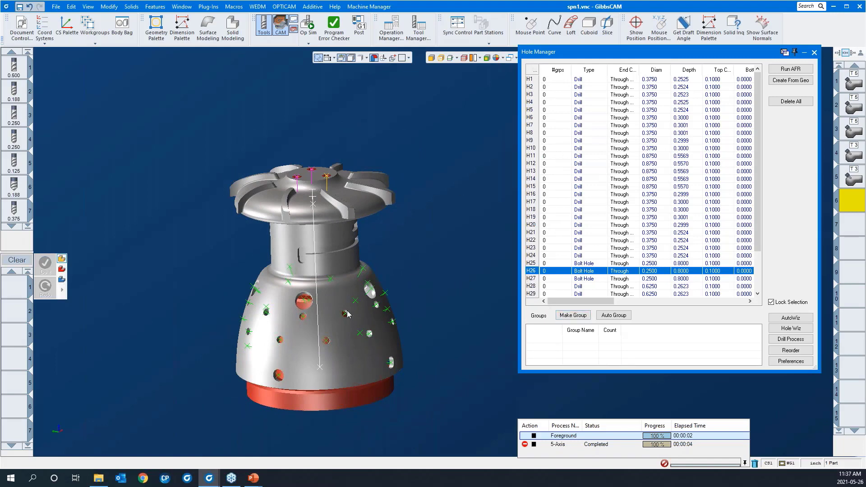
middle_drag(196, 291, 178, 269)
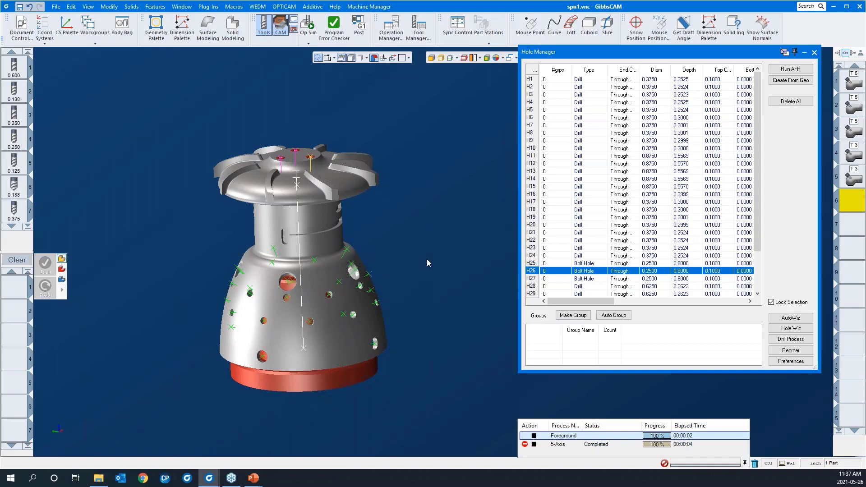
scroll(443, 239, down, 2)
scroll(443, 240, up, 1)
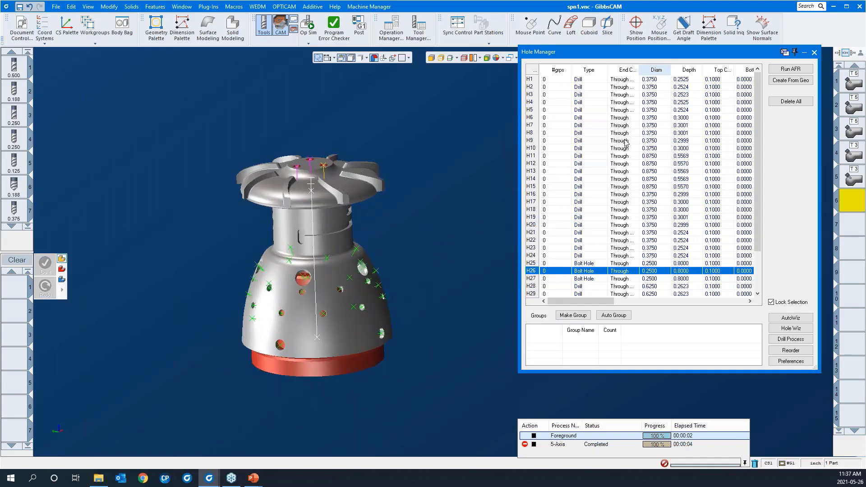
click(655, 69)
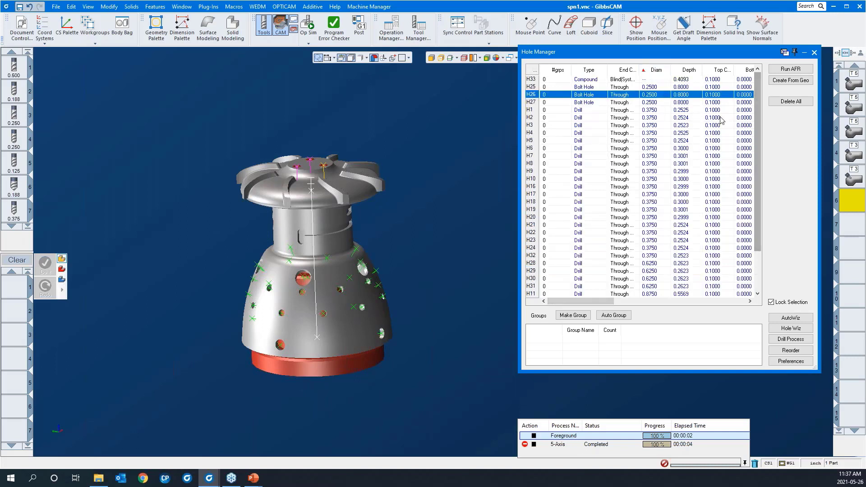
click(646, 111)
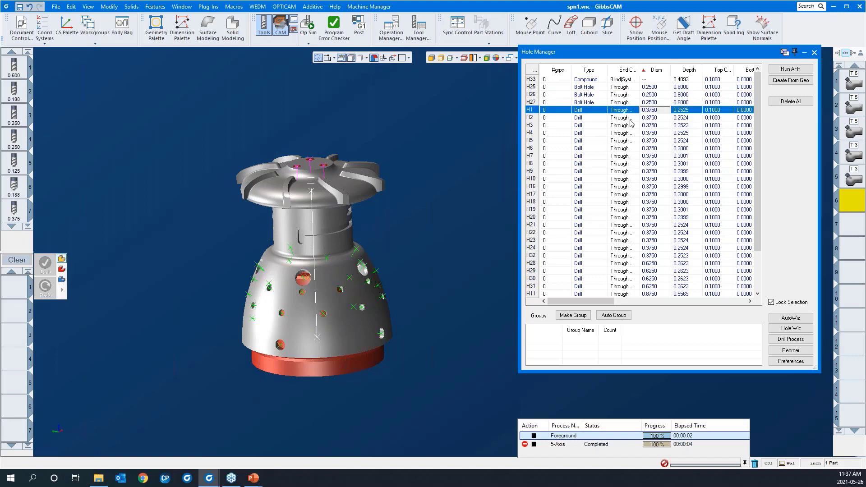
shift+click(626, 256)
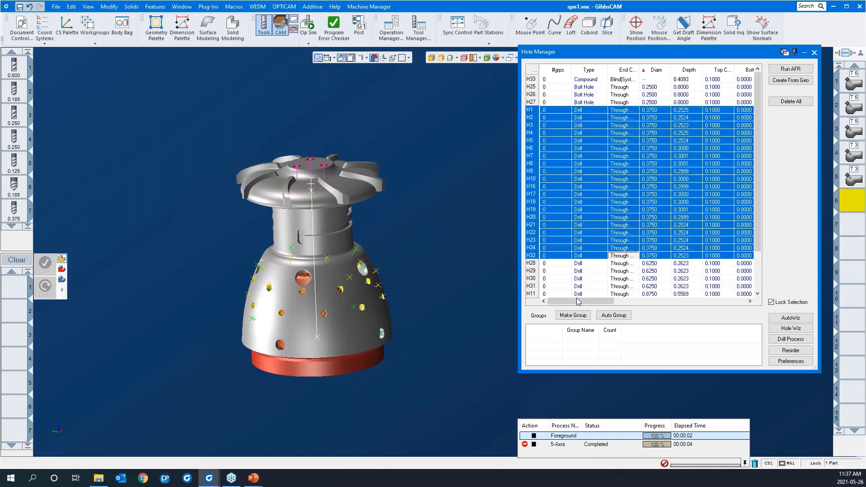
click(573, 316)
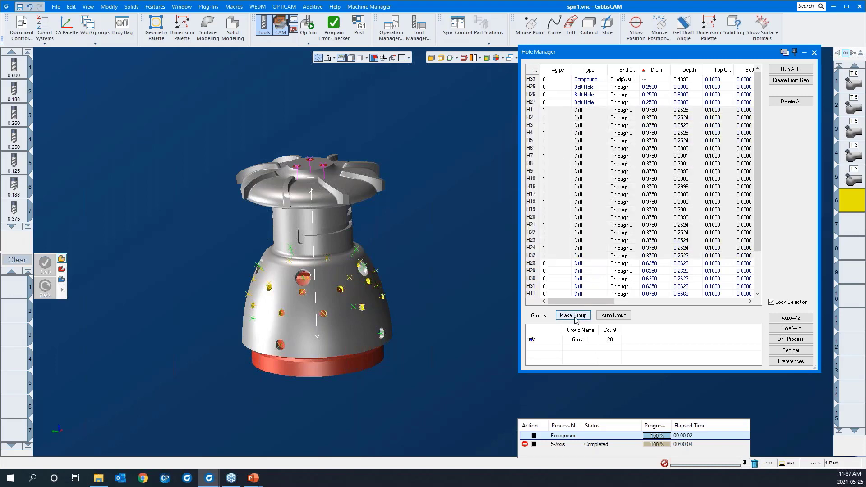
Rename the group of 0.3750 diameter holes as 3/8" holes
click(577, 340)
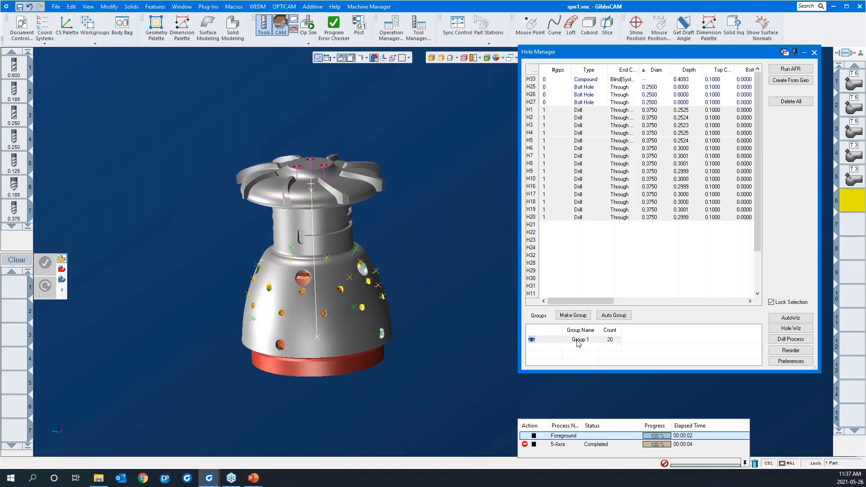
click(579, 341)
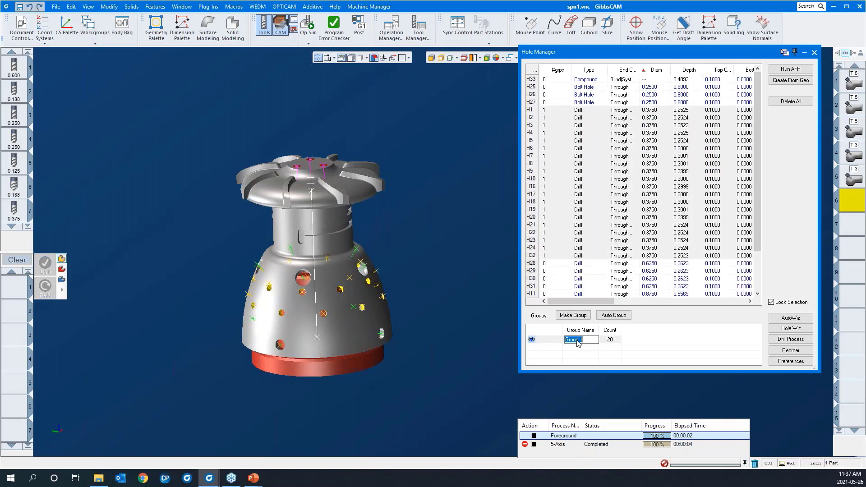
text(3/8" holes)
click(576, 358)
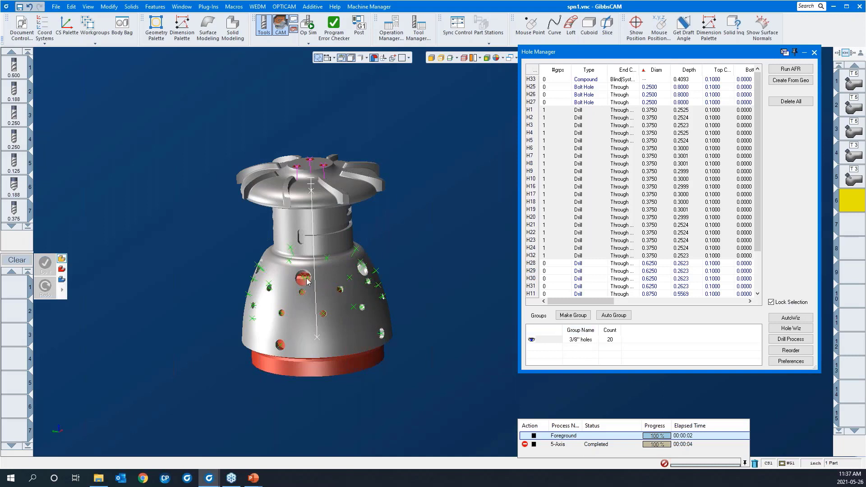
Pick one of the large side holes on the model and group all the 0.8750 diameter holes, H11 to H15
middle_drag(301, 302, 464, 318)
scroll(411, 304, down, 1)
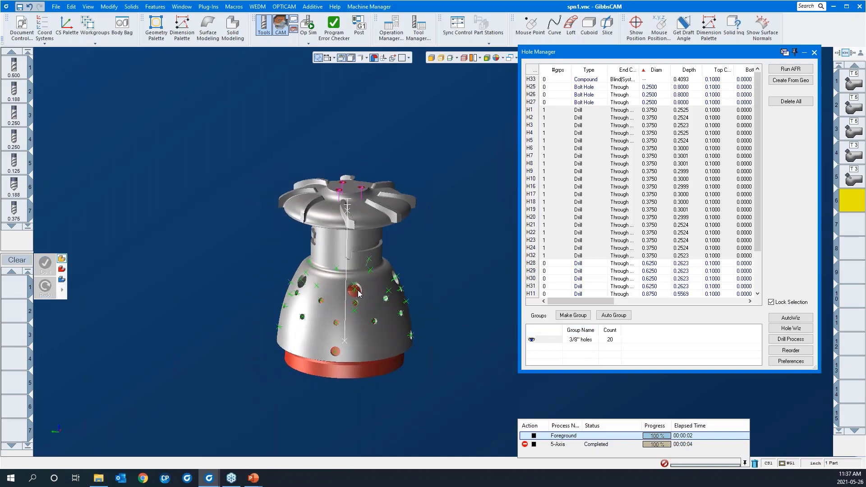
click(354, 292)
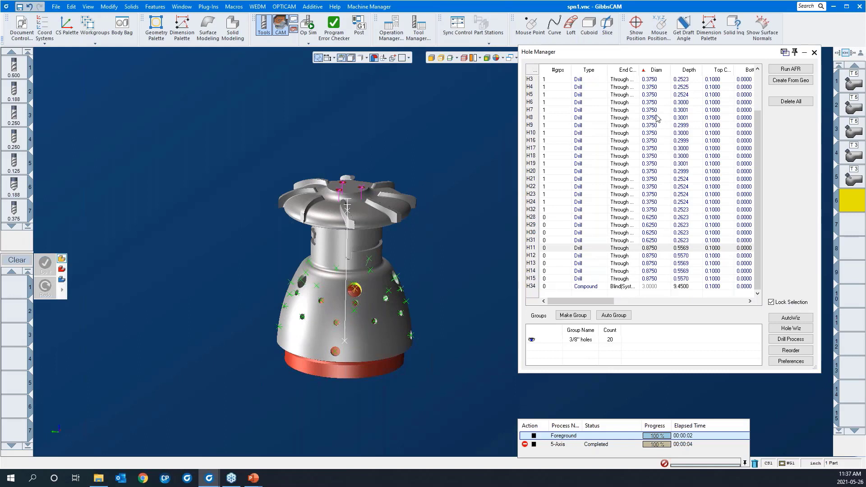
click(628, 248)
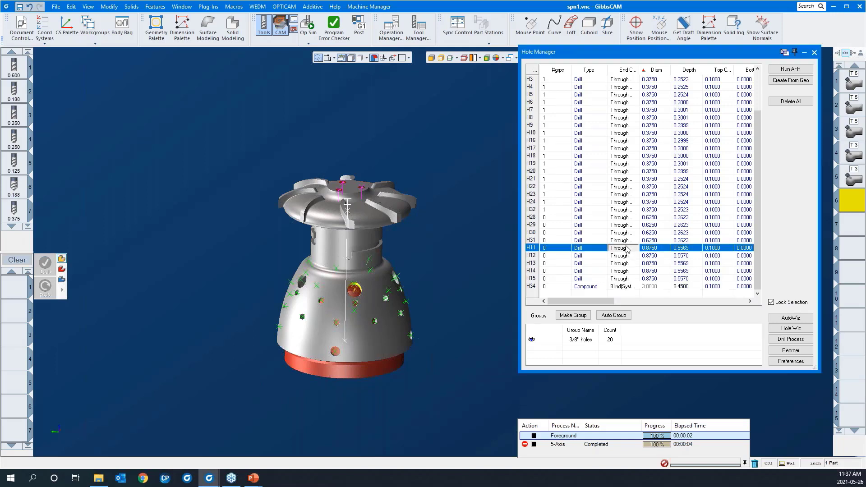
shift+click(627, 279)
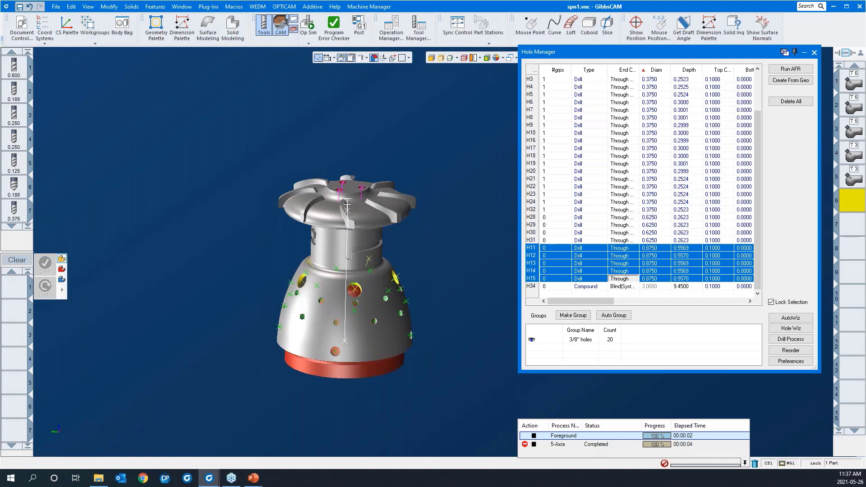
click(573, 316)
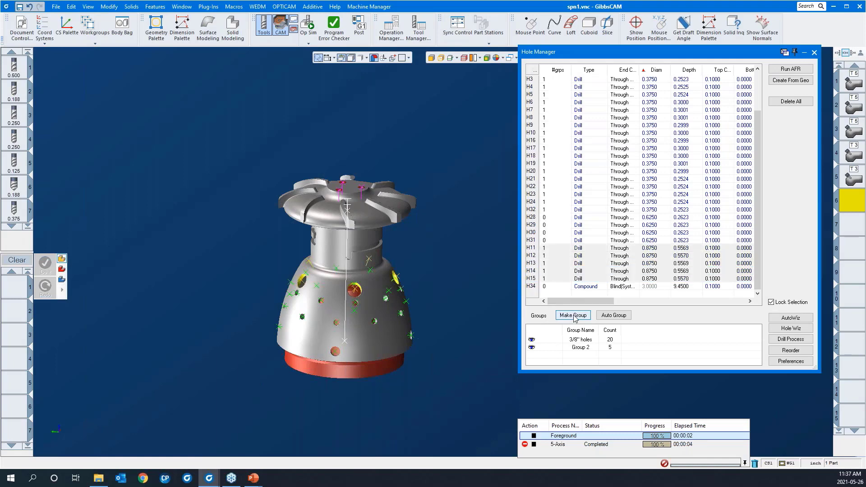
Rename the group of 0.8750 diameter holes as 7/8" bores
click(579, 349)
click(579, 348)
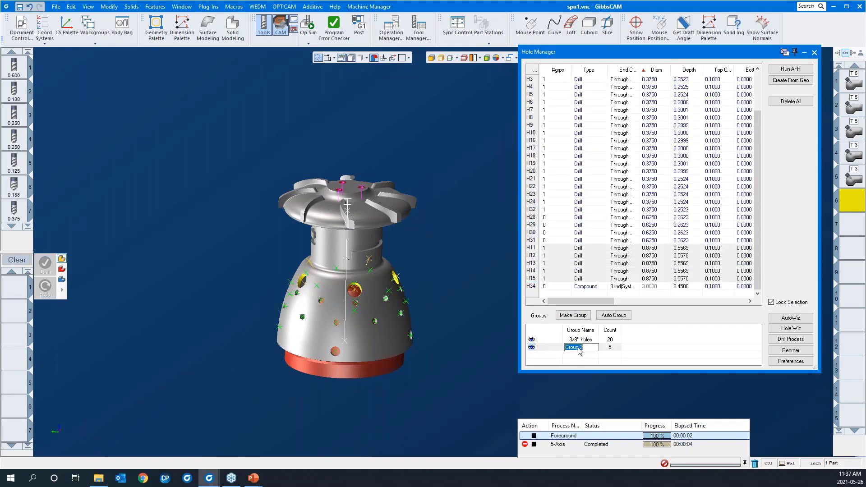
text(7/8" bores)
key(Return)
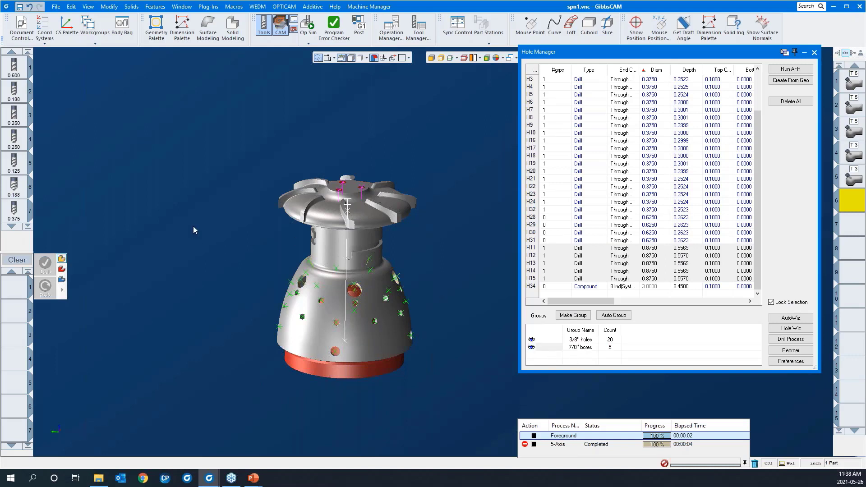
scroll(193, 226, down, 2)
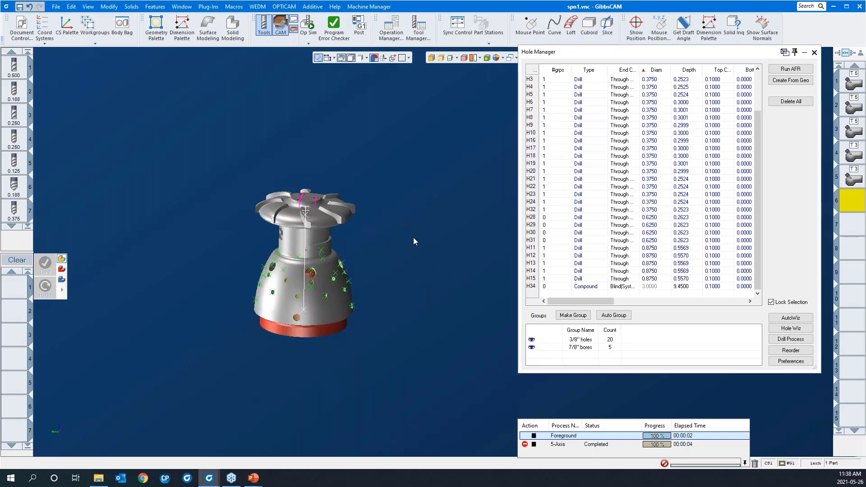
middle_drag(414, 238, 215, 293)
scroll(216, 293, down, 1)
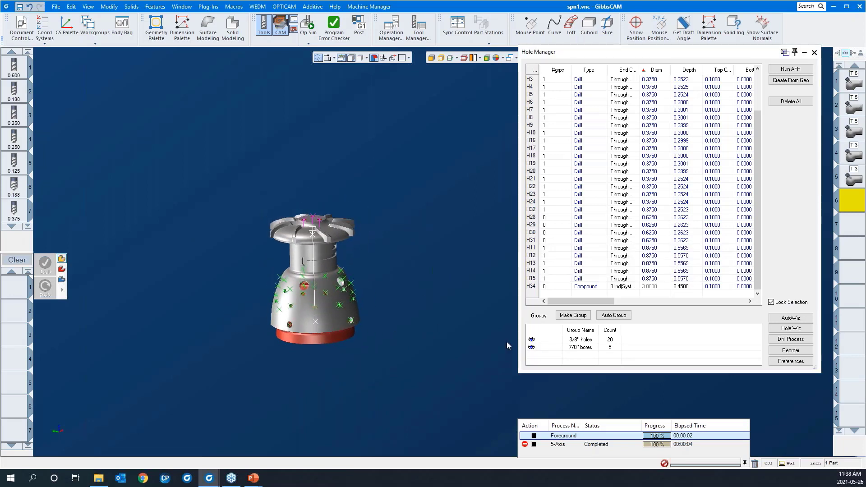
Load the saved process list "helix bore 500 emill" for machining the large side bores
click(569, 341)
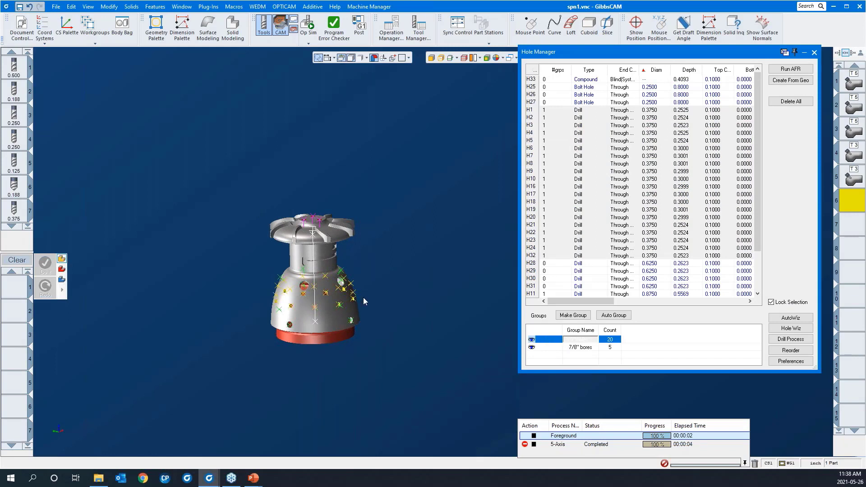
click(445, 304)
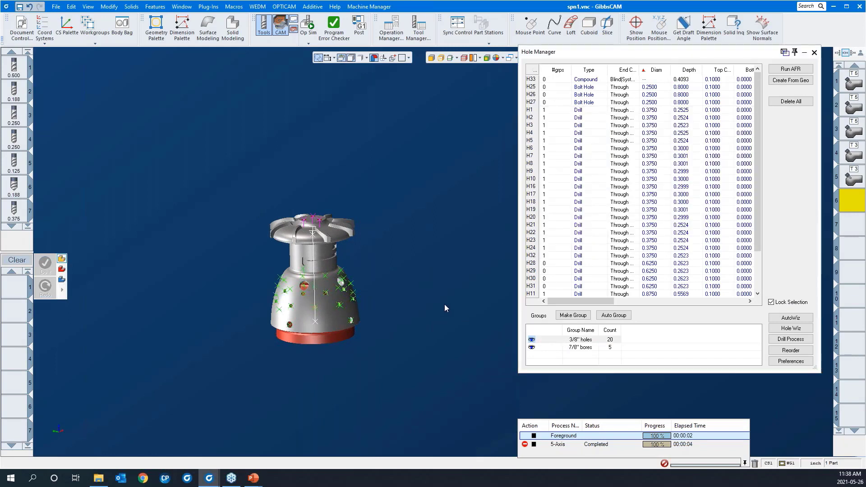
right_click(13, 290)
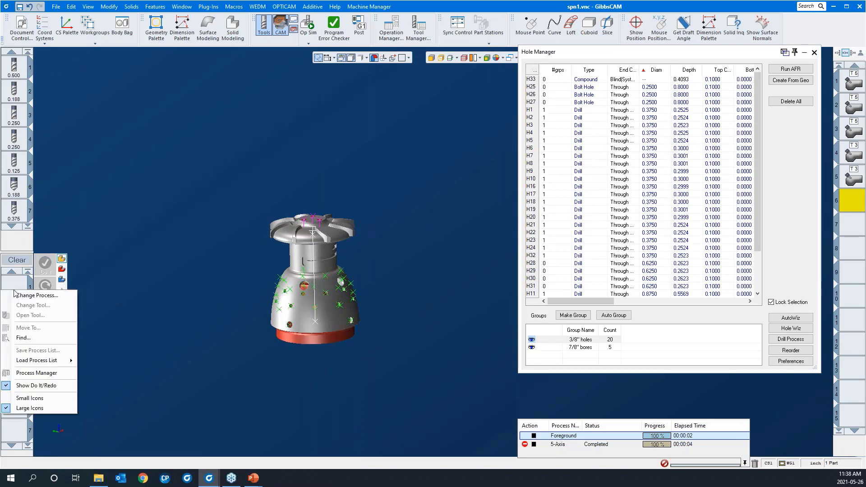
mouse_move(24, 364)
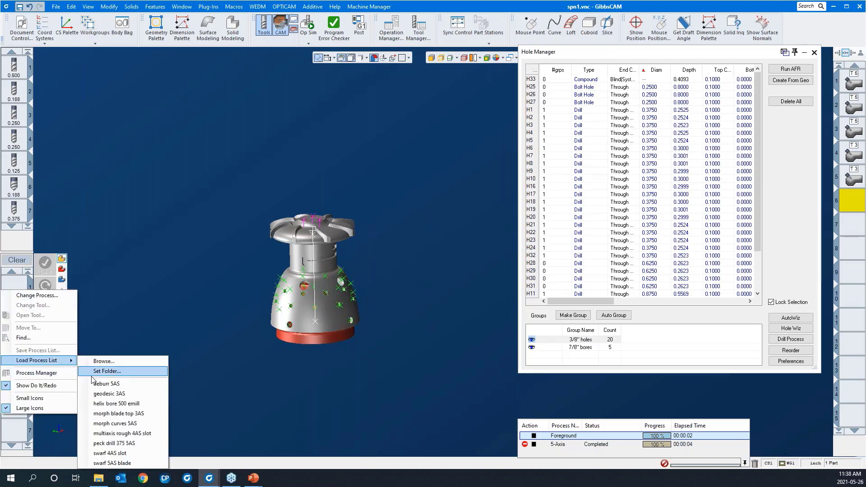
click(118, 403)
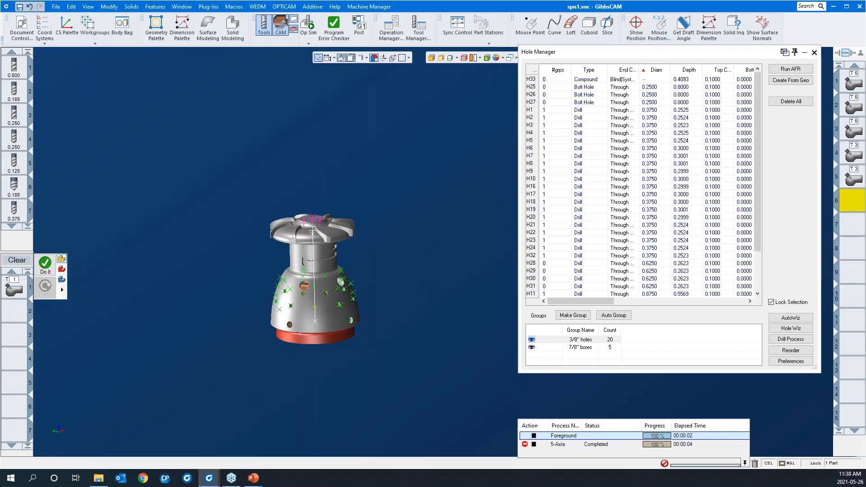
Set the helix bore process's Adjust End value to -.05 and collapse its parameters
click(19, 289)
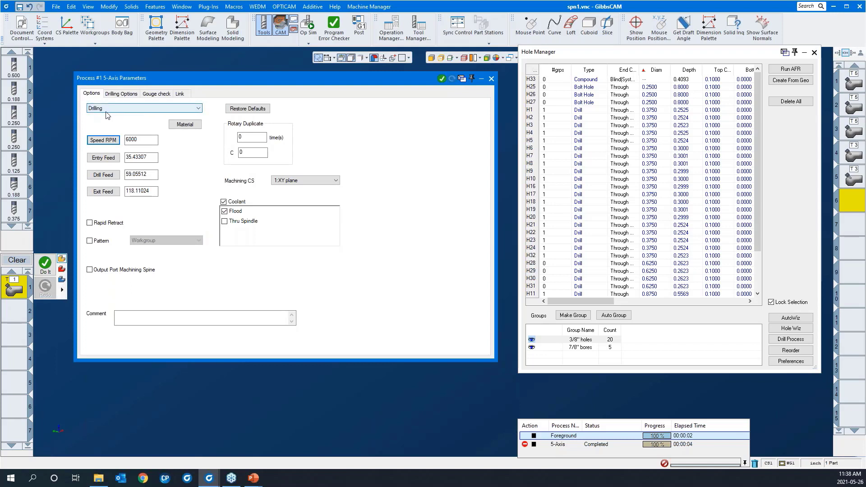
click(120, 94)
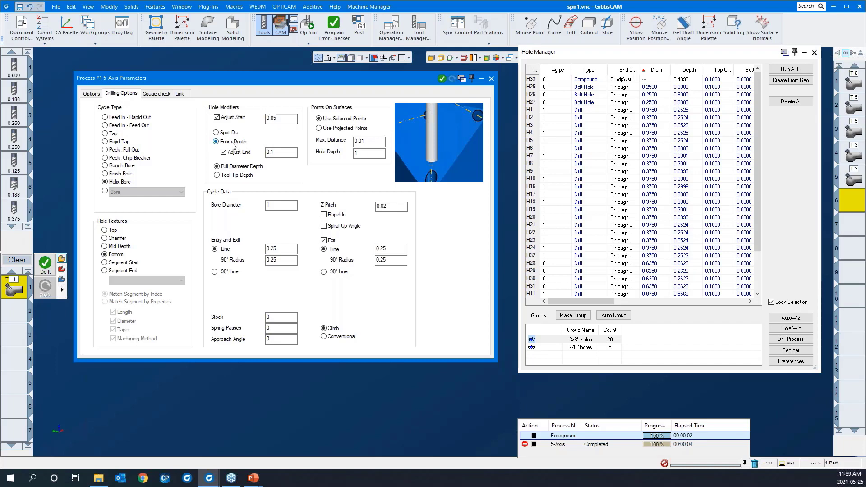
double_click(279, 154)
key(BackSpace)
click(164, 96)
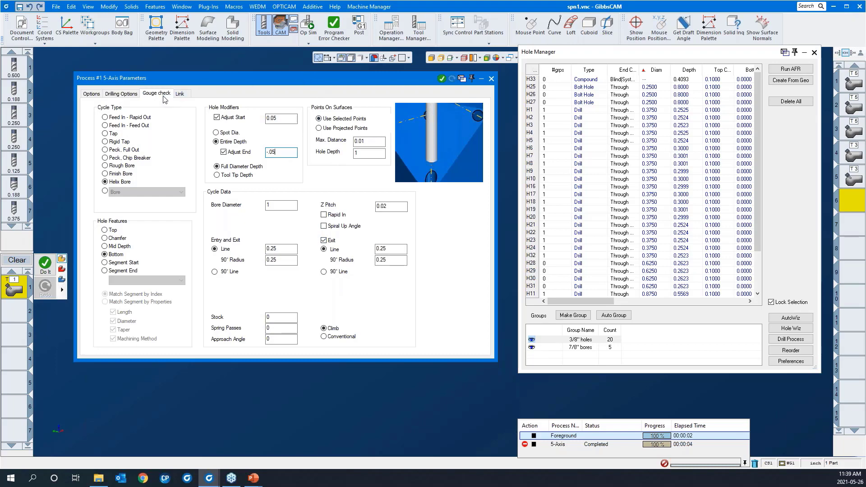
double_click(235, 82)
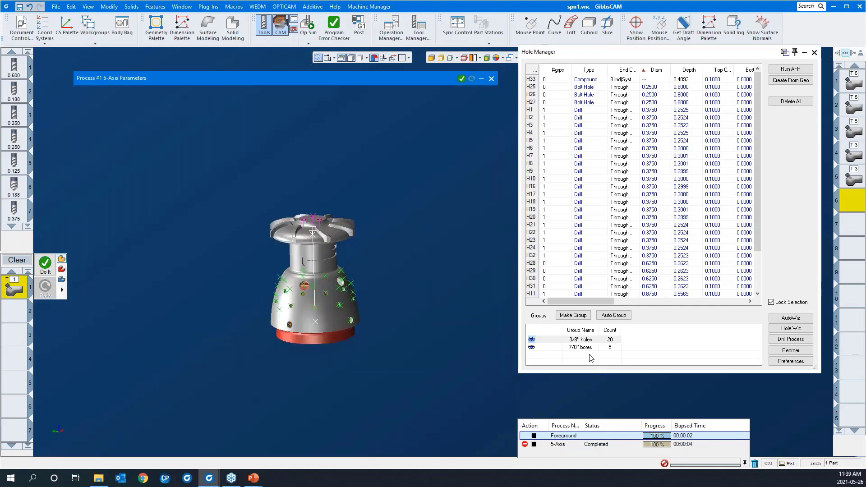
Select the 7/8" bores group and generate the helix bore operation on it
click(573, 348)
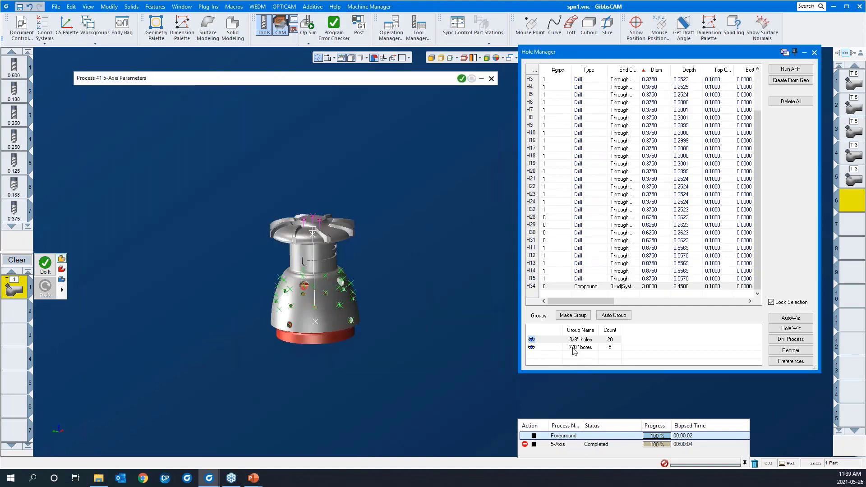
drag(215, 188, 430, 370)
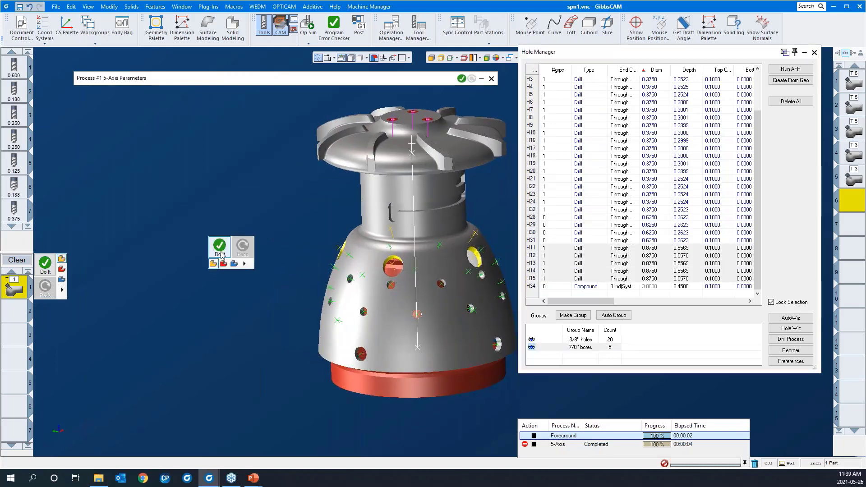
click(221, 252)
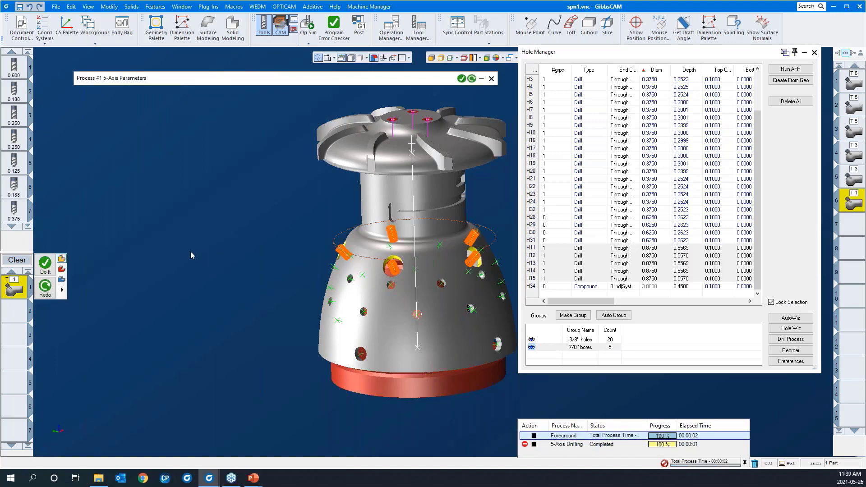
Examine the helix bore toolpath at the large side holes around the part
scroll(190, 256, down, 3)
drag(246, 223, 378, 300)
middle_drag(313, 280, 283, 226)
scroll(183, 250, down, 2)
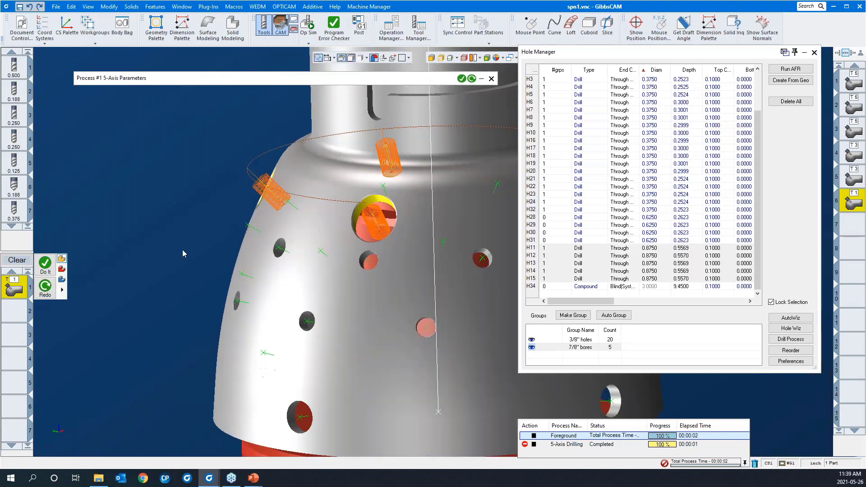
scroll(182, 250, down, 2)
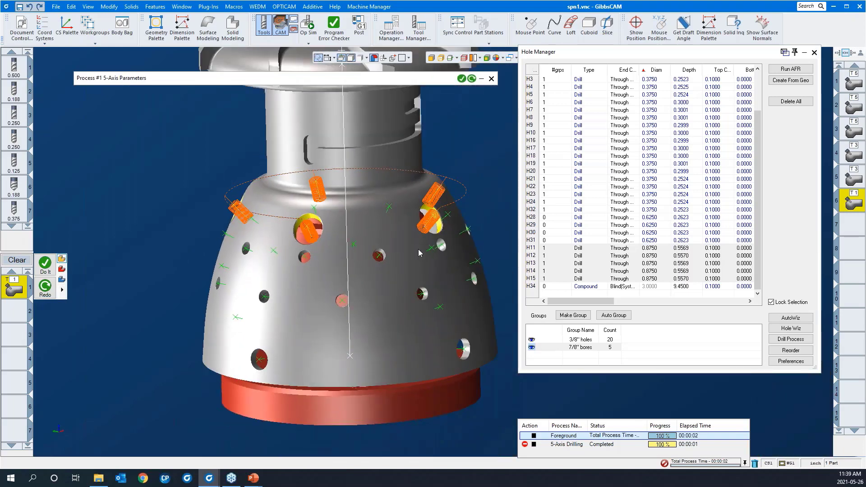
middle_drag(494, 177, 494, 204)
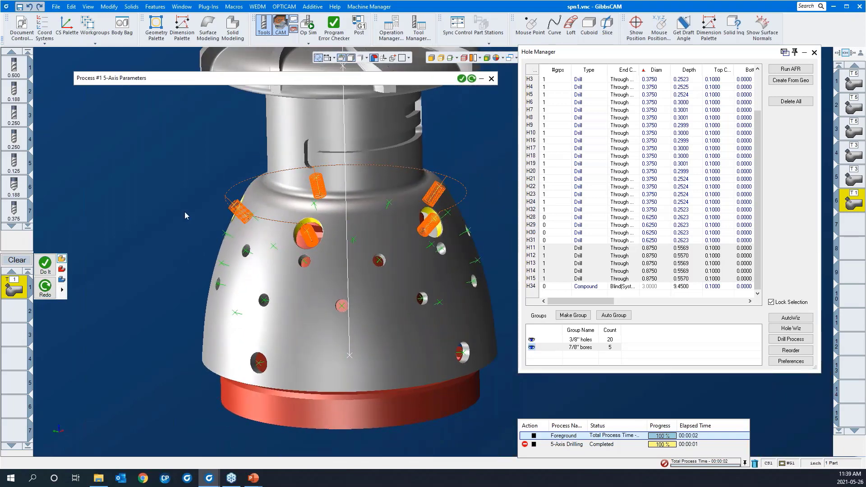
scroll(189, 216, down, 1)
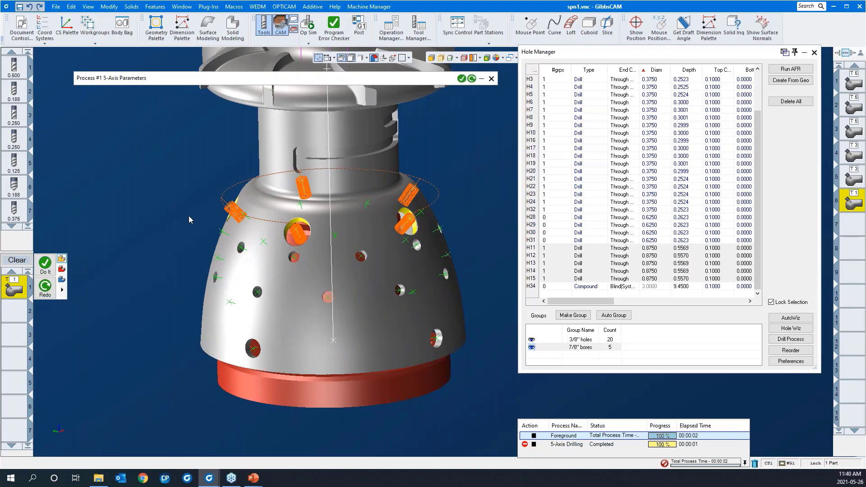
Clear the current process, load the saved process list "peck drill 375 5AS" and deselect the large bores
click(17, 260)
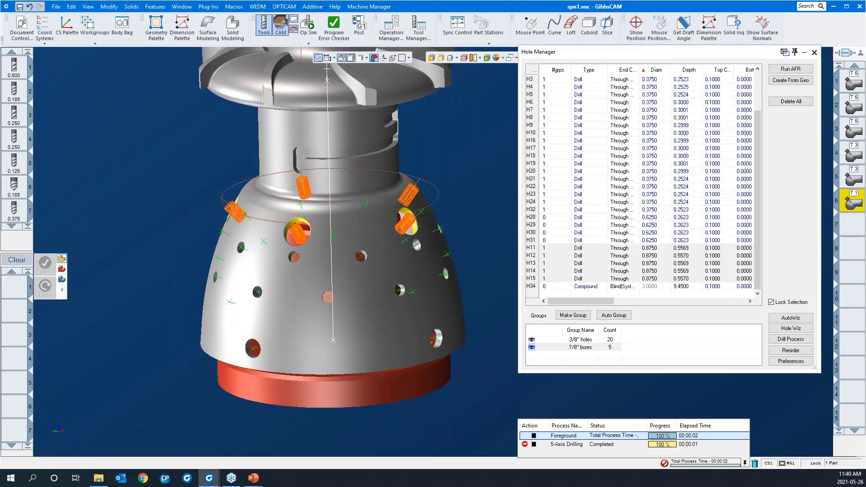
right_click(19, 291)
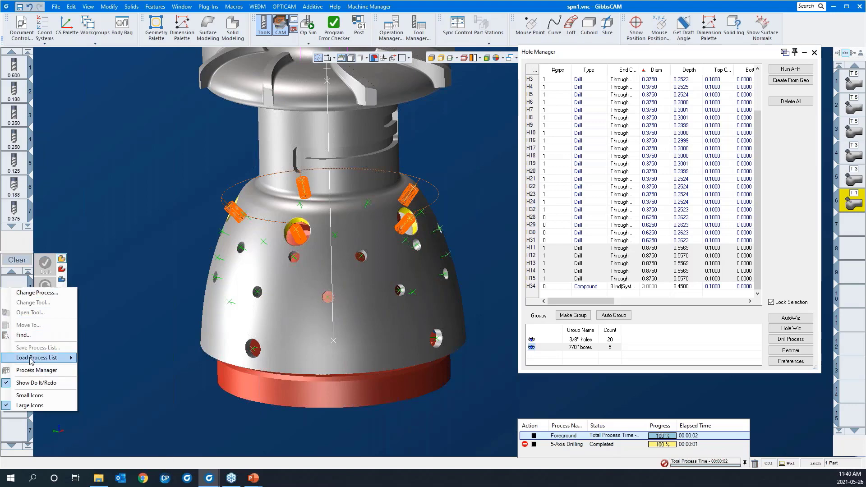
mouse_move(31, 361)
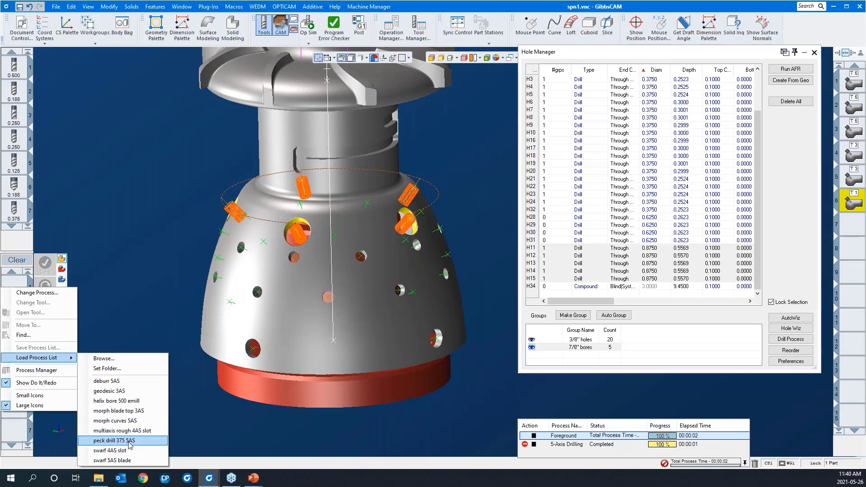
click(114, 440)
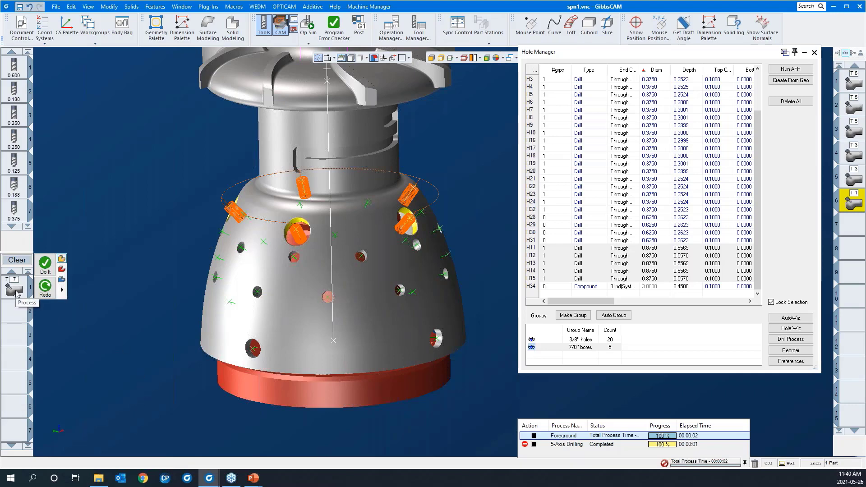
click(109, 296)
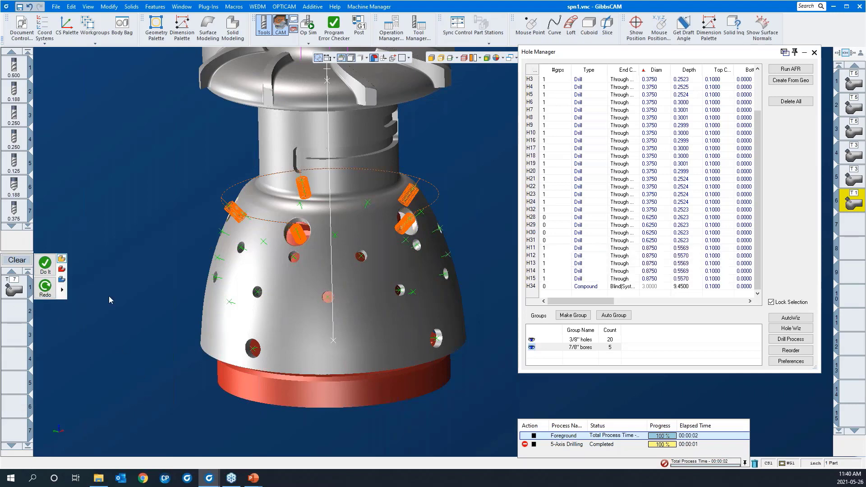
Review the peck drill process's speeds, feeds, cycle type and hole depth settings
click(14, 289)
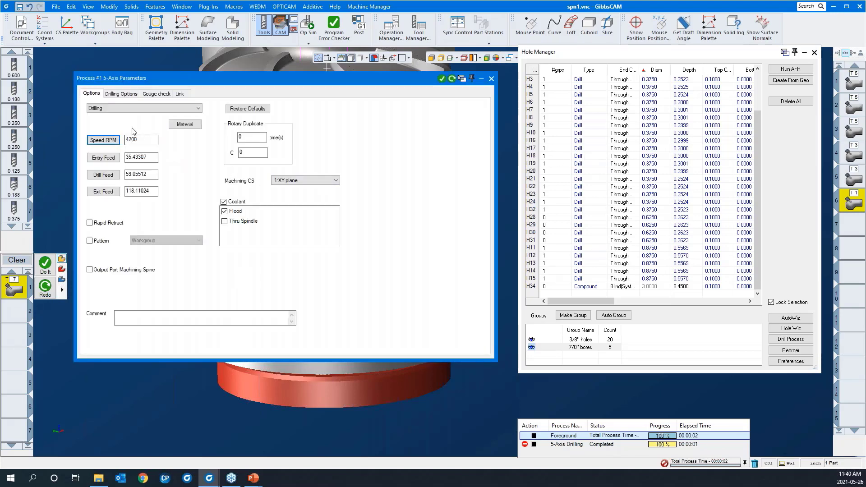
click(126, 96)
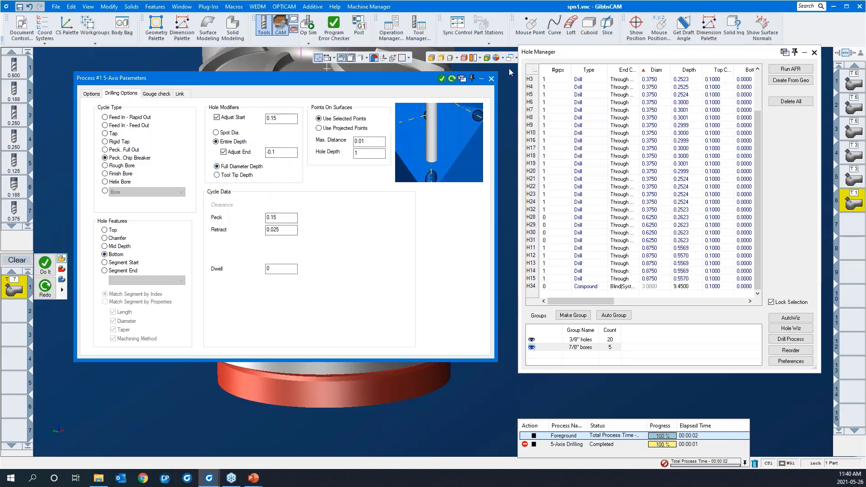
click(490, 80)
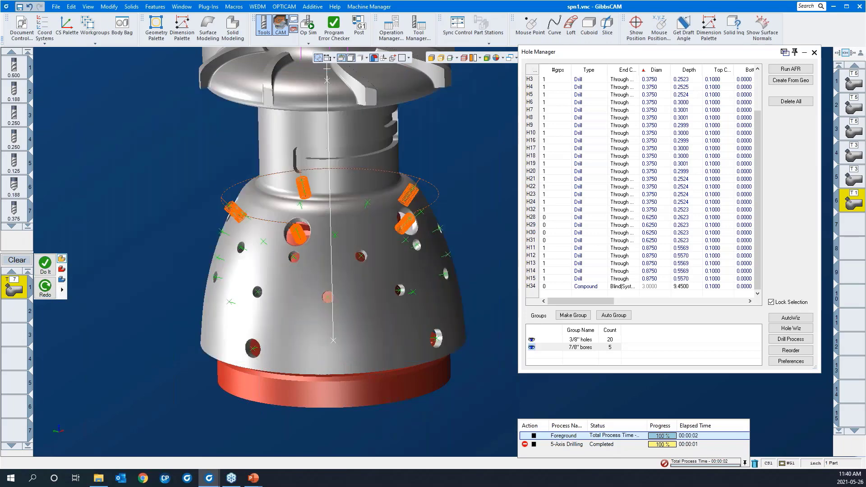
Select the 3/8" holes group and generate the 5-axis peck drilling operation on it
click(570, 342)
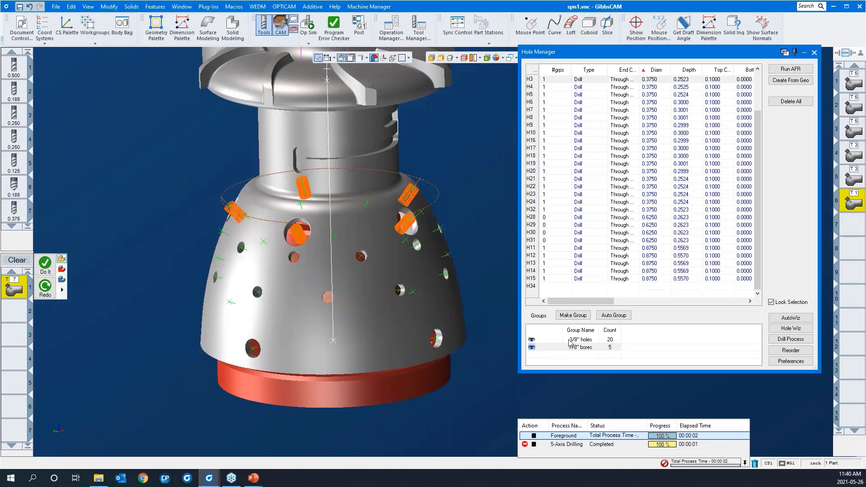
click(569, 342)
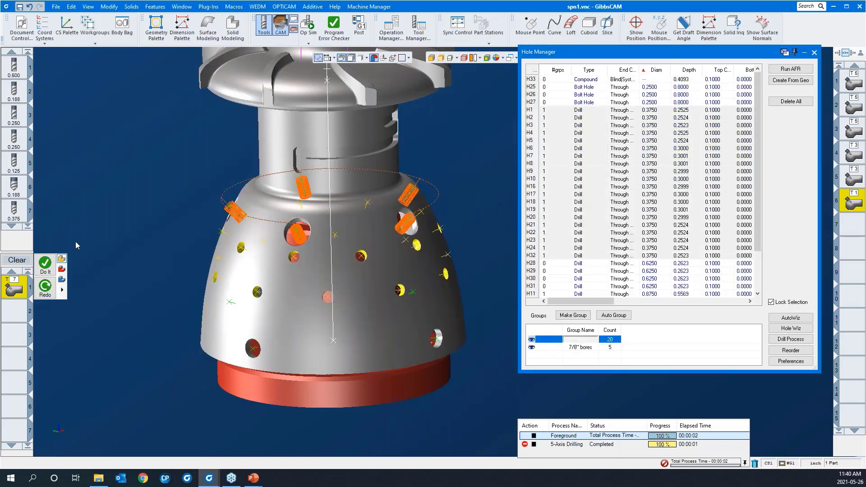
right_click(104, 184)
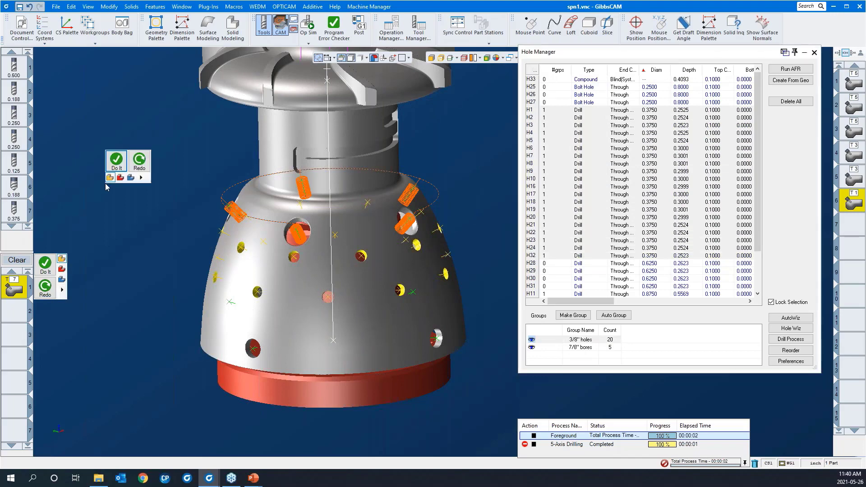
click(117, 160)
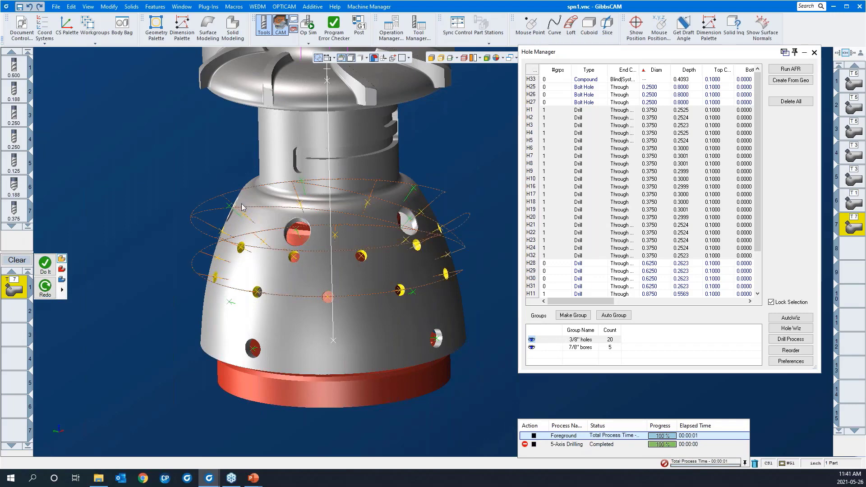
Examine the drilling toolpath and its moves between the 3/8" holes around the part
scroll(194, 210, down, 2)
middle_drag(315, 296, 139, 180)
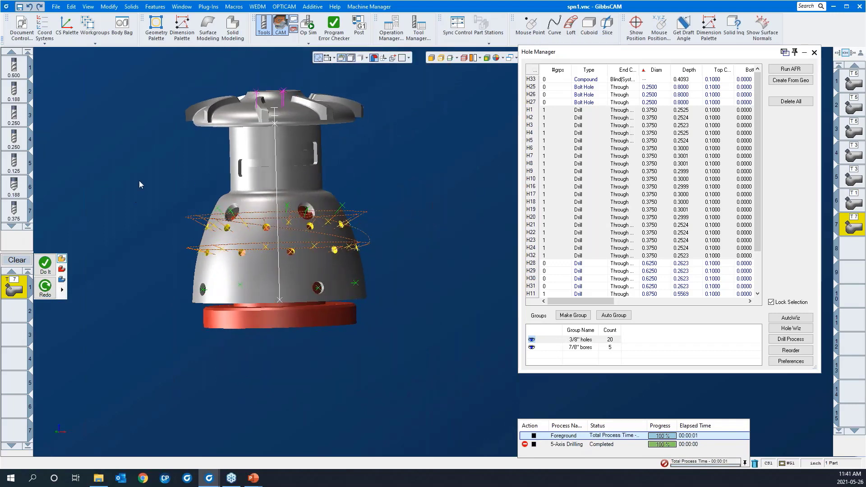
drag(142, 168, 472, 328)
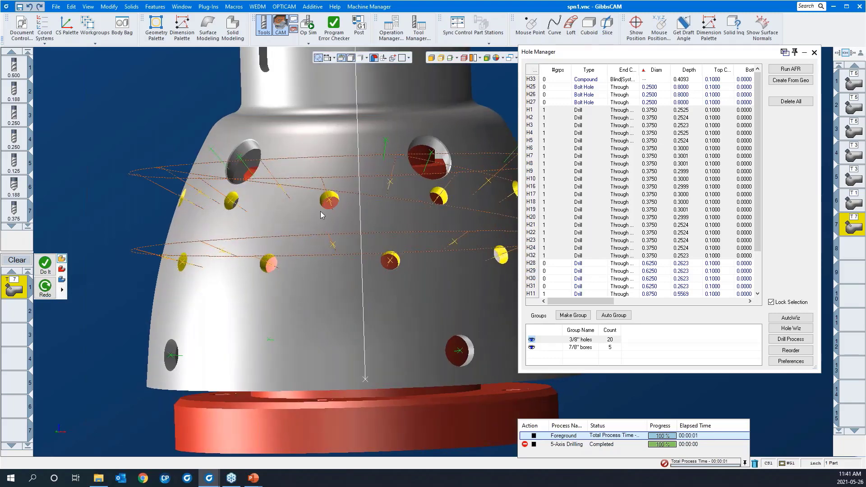
middle_drag(320, 213, 185, 238)
scroll(185, 226, down, 2)
middle_drag(415, 237, 191, 319)
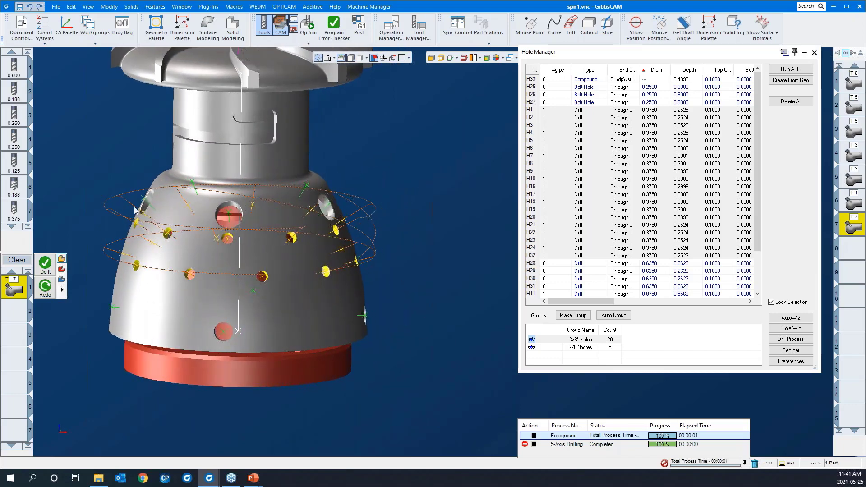
middle_drag(292, 303, 259, 318)
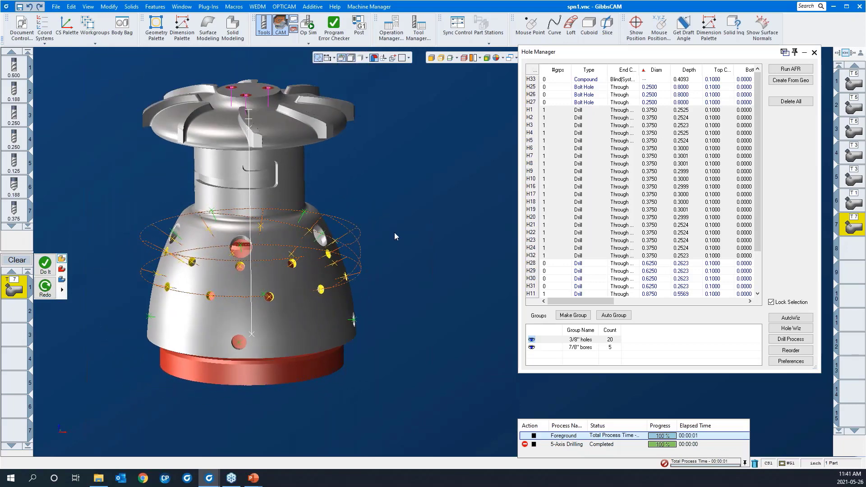
Open the reordering of the 3/8" holes group and show the hole order numbers on the model
click(790, 350)
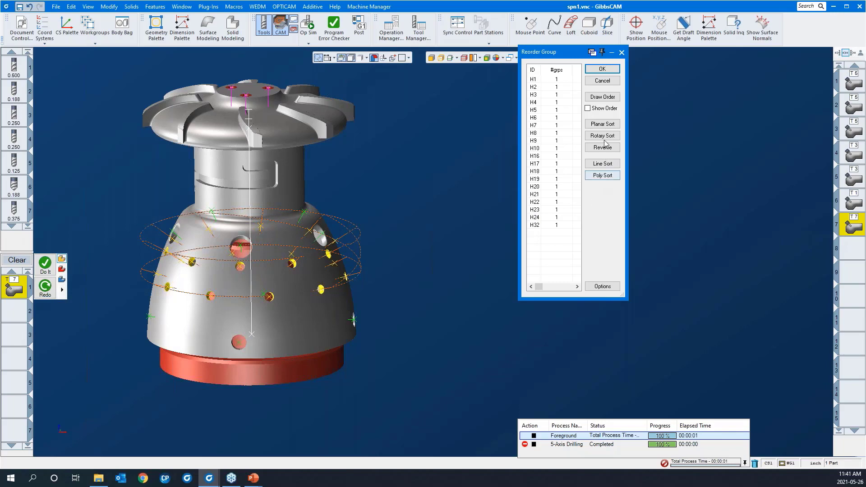
click(588, 109)
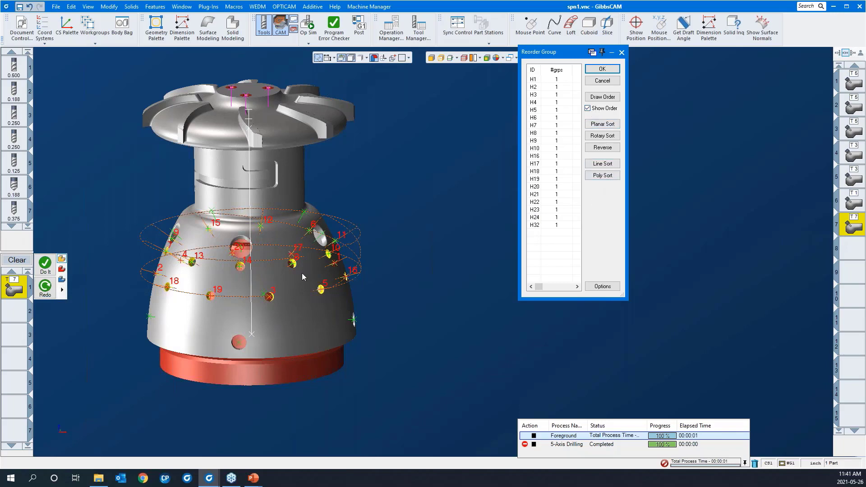
middle_drag(302, 276, 329, 300)
middle_drag(409, 305, 172, 369)
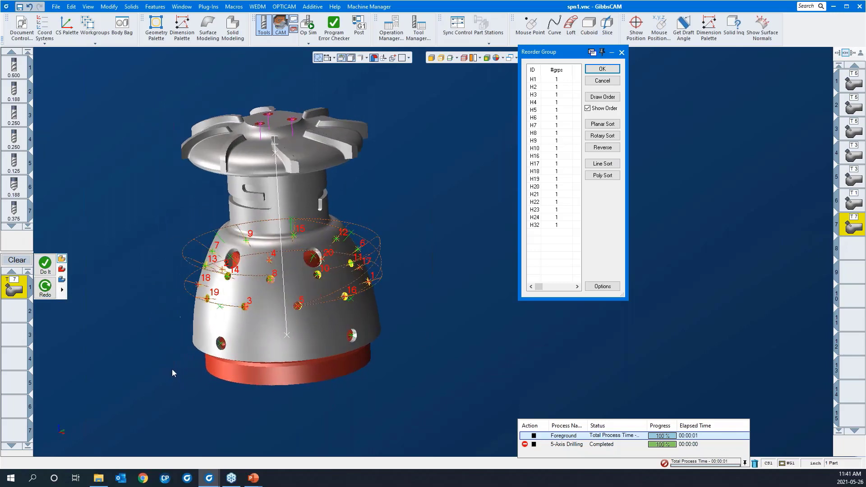
Turn off the order numbers and reorder the 3/8" holes group with a clockwise rotary sort around D, starting at 0 degrees
scroll(169, 369, down, 2)
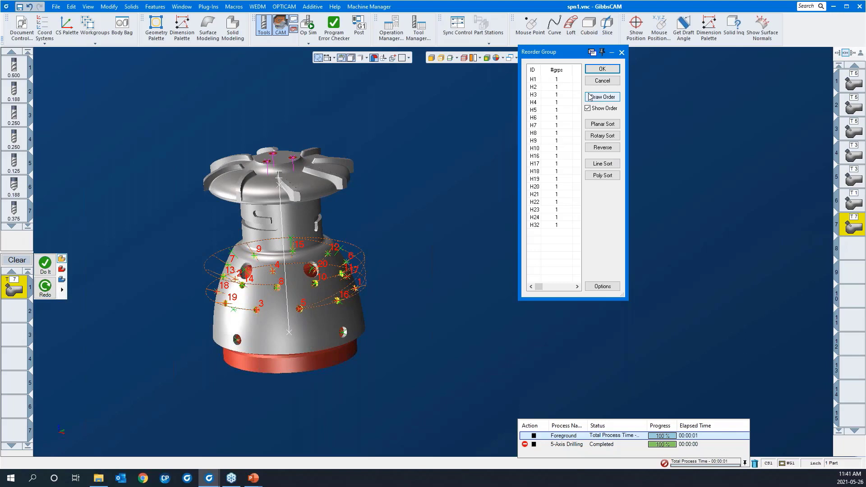
click(588, 108)
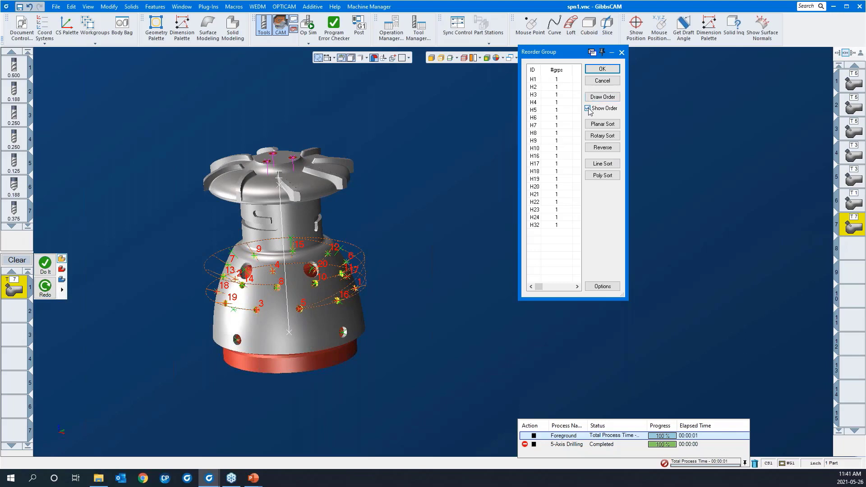
click(594, 137)
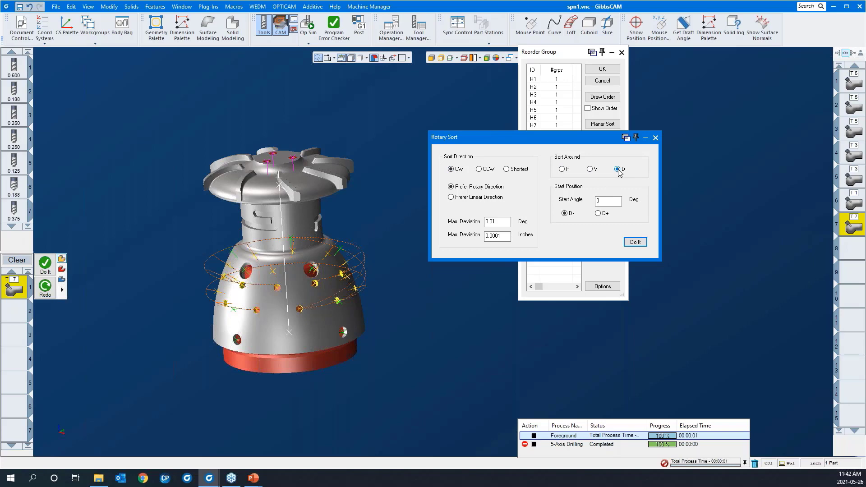
click(630, 242)
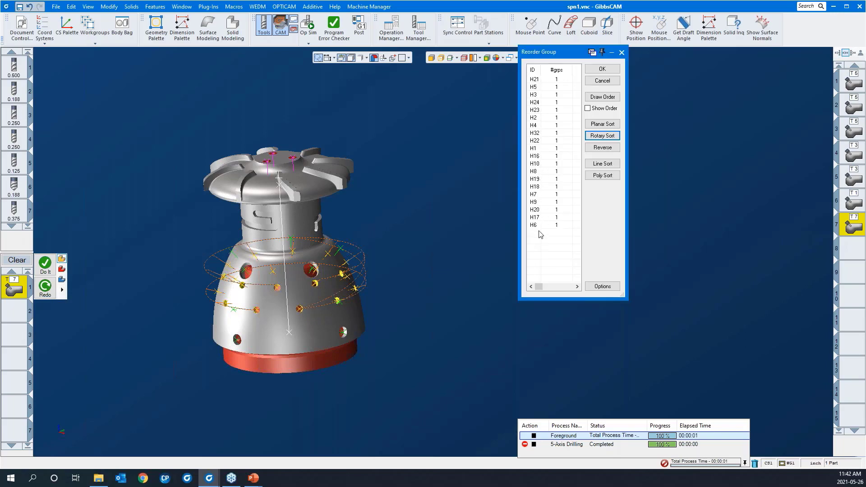
click(589, 71)
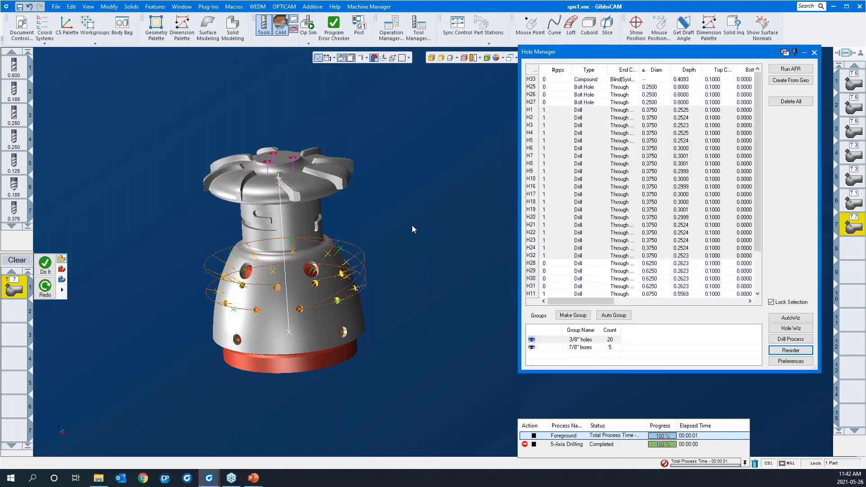
Regenerate the 5-axis drilling operation with the sorted hole order and inspect its toolpath around the part
right_click(412, 225)
click(443, 210)
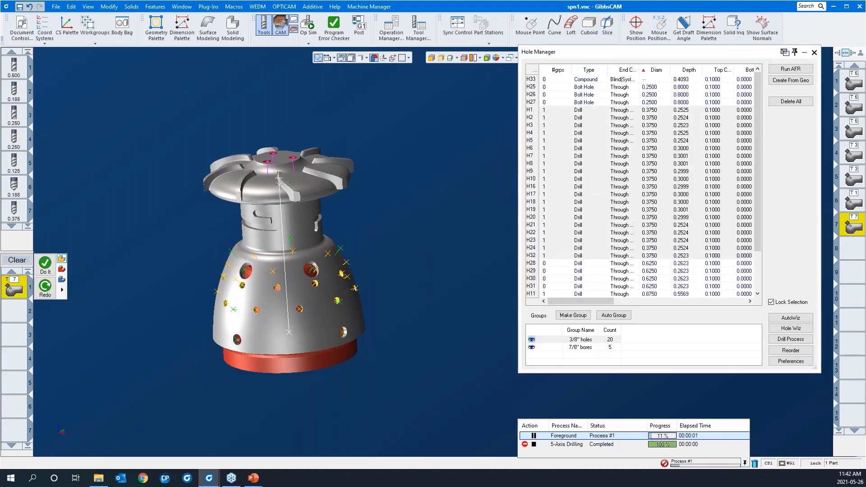
middle_drag(296, 399, 219, 317)
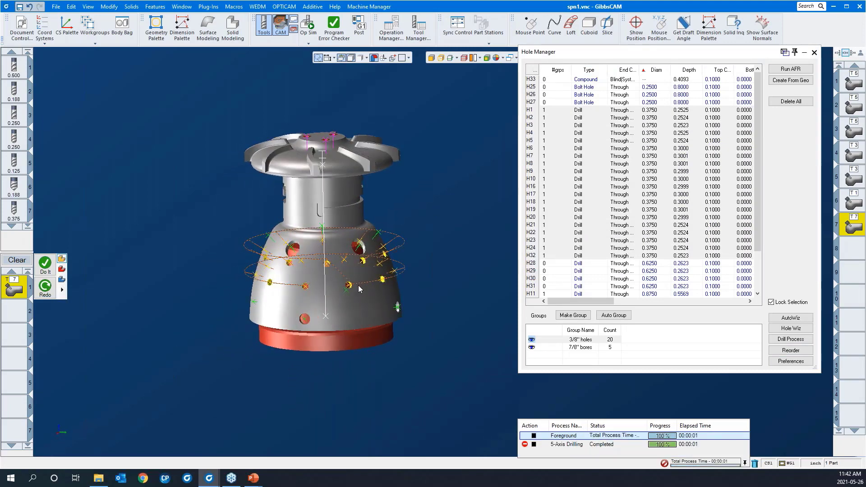
middle_drag(369, 320, 424, 352)
scroll(424, 351, down, 2)
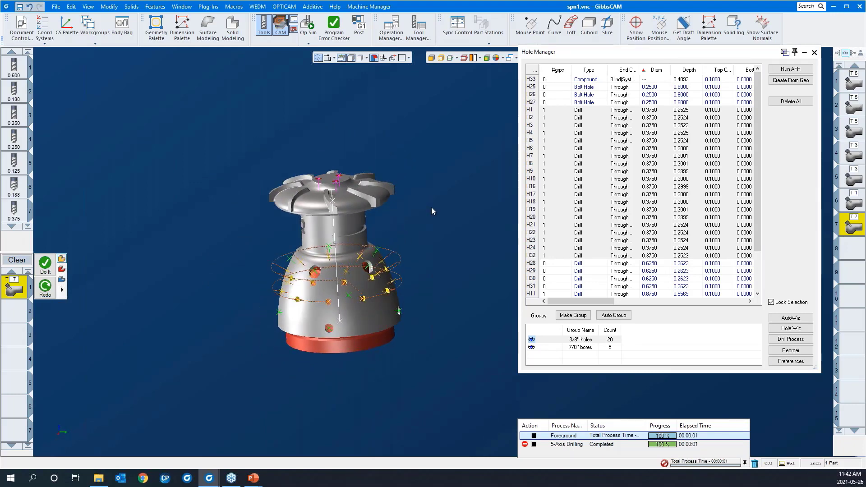
Close the Hole Manager and run Machine Sim limited to the selected drilling operation, with the trunnion table in view
click(813, 53)
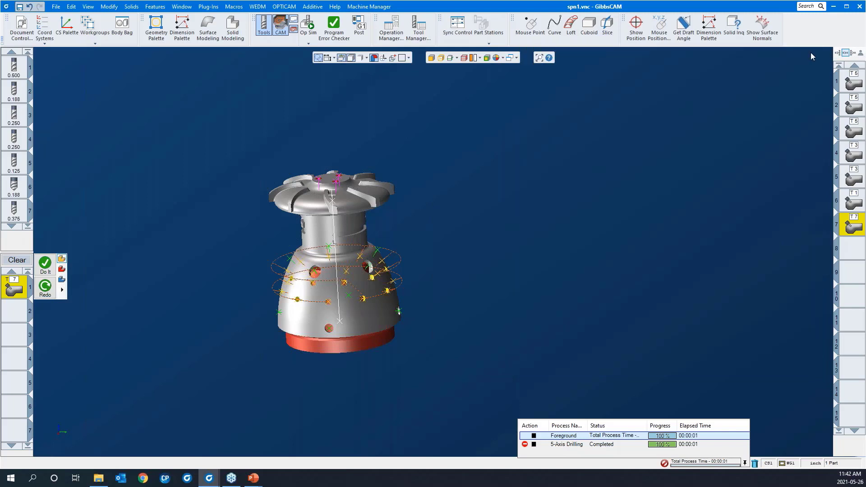
click(306, 44)
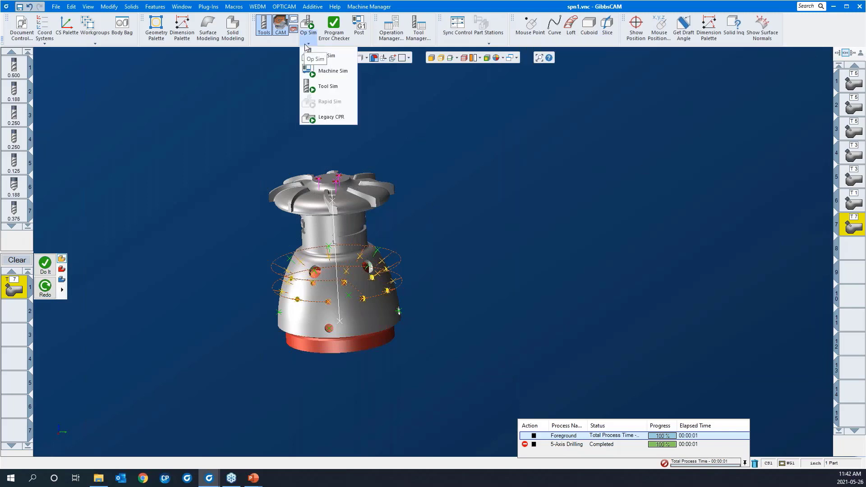
click(327, 70)
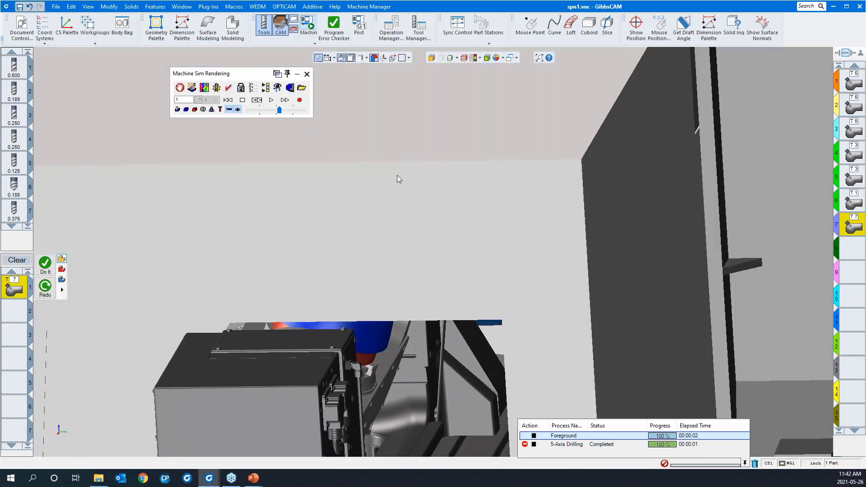
click(245, 100)
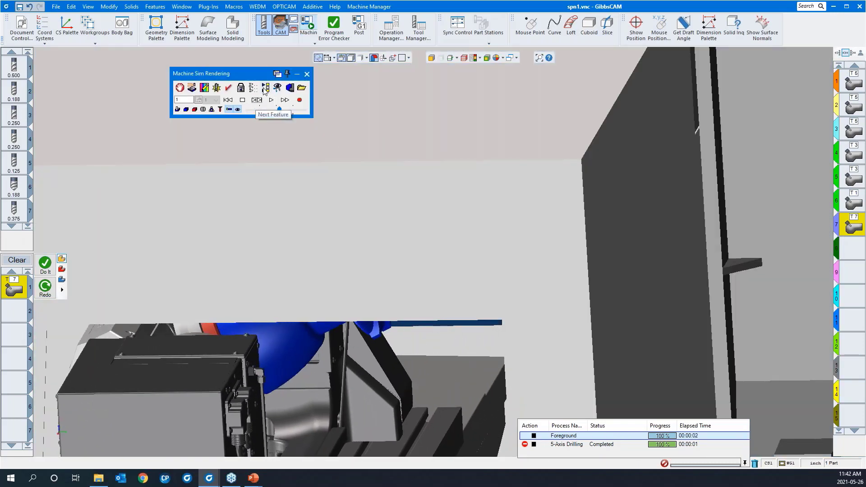
click(229, 100)
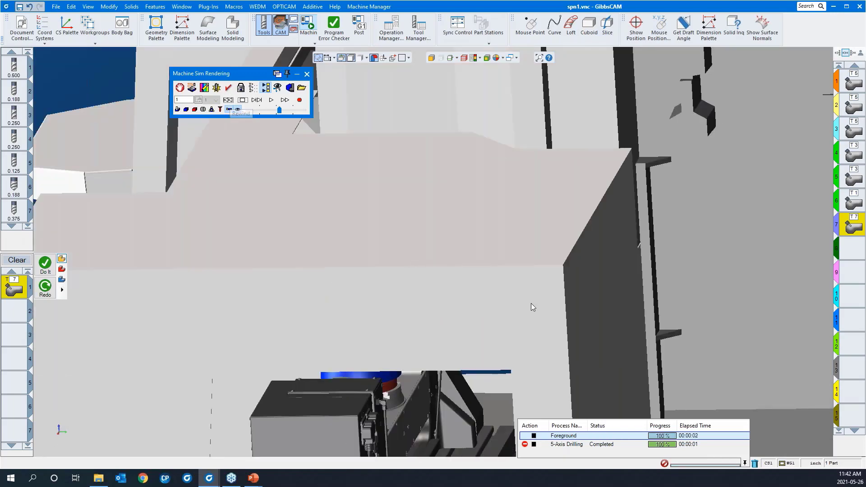
scroll(405, 282, down, 6)
middle_drag(291, 305, 829, 205)
scroll(668, 225, down, 2)
drag(150, 274, 421, 401)
middle_drag(350, 332, 587, 343)
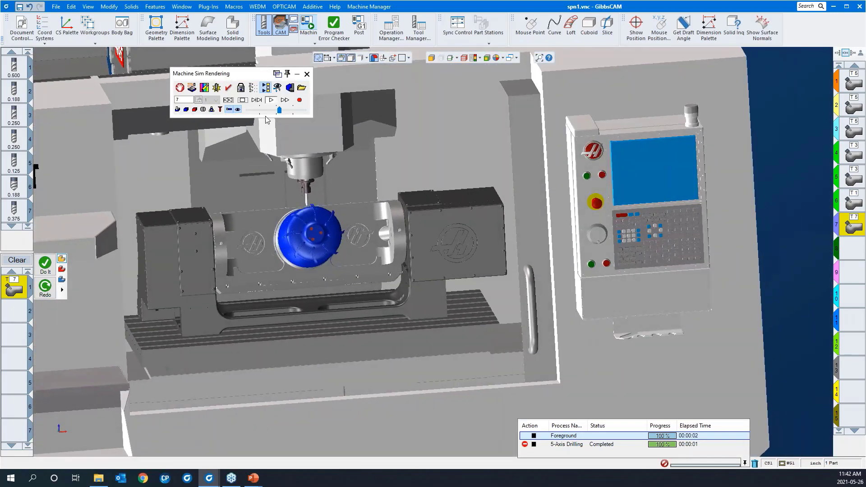
Rewind and replay the drilling simulation at a slower speed, watching the drill and rotary table move between the 3/8" holes
click(228, 100)
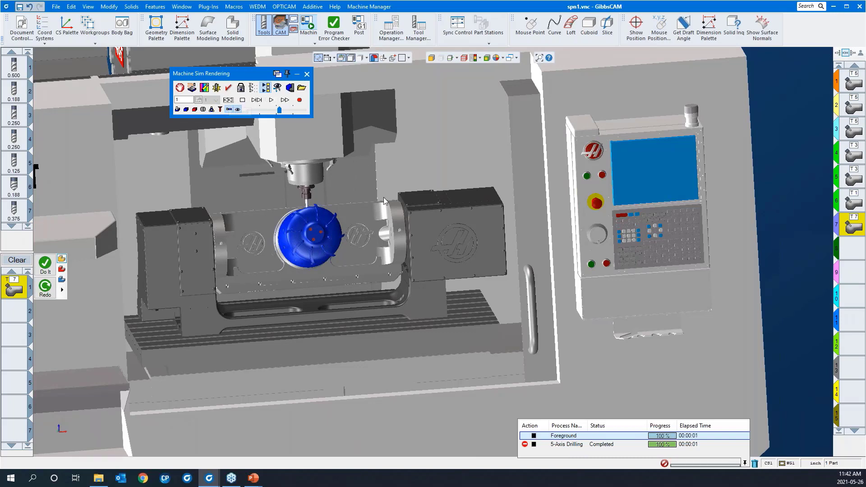
scroll(489, 198, down, 3)
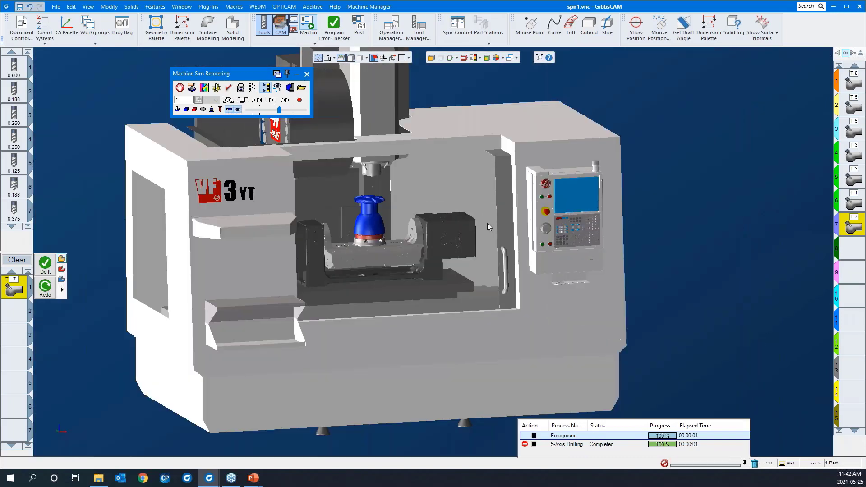
middle_drag(90, 178, 319, 187)
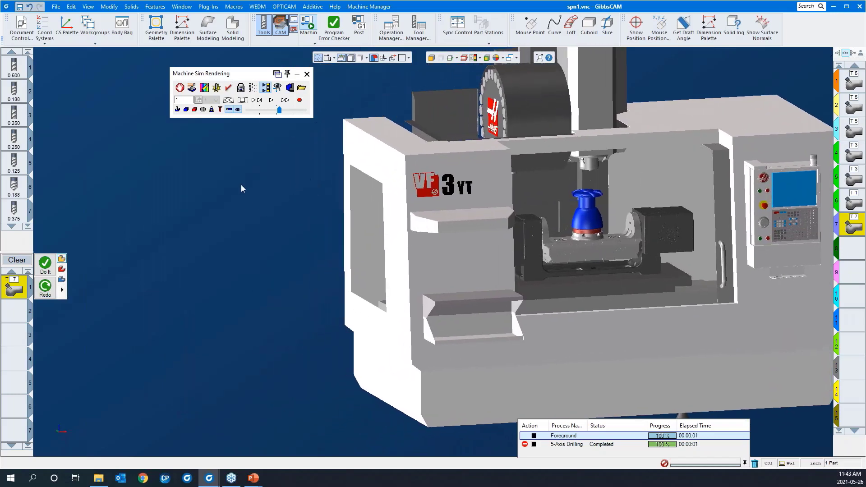
click(270, 100)
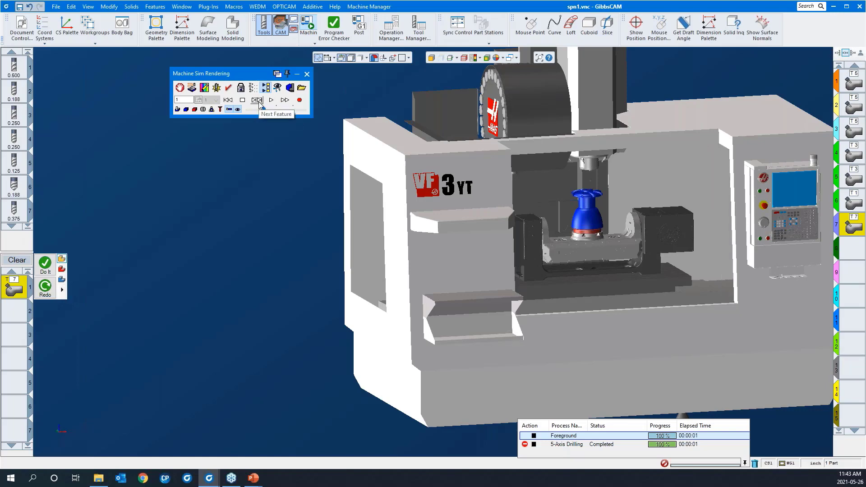
click(270, 101)
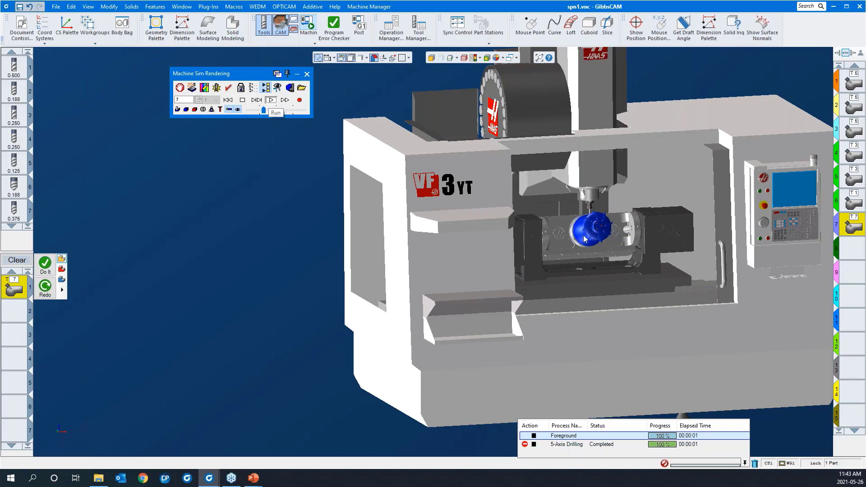
drag(660, 282, 526, 122)
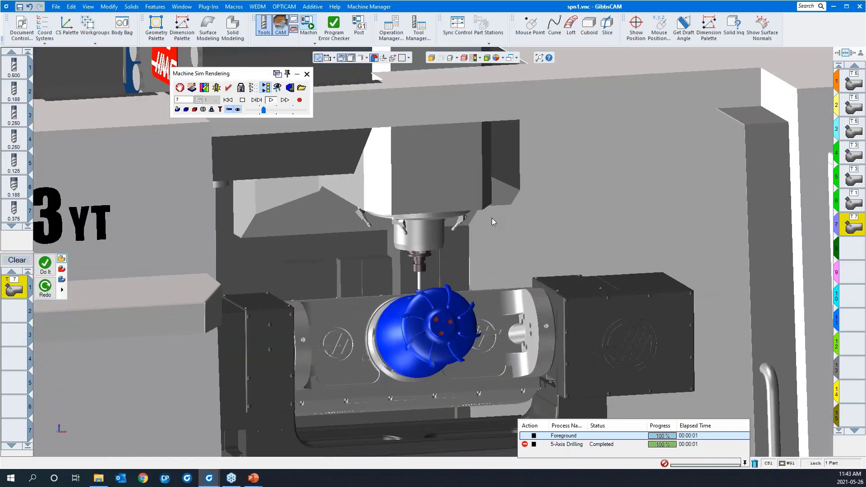
middle_drag(643, 262, 645, 280)
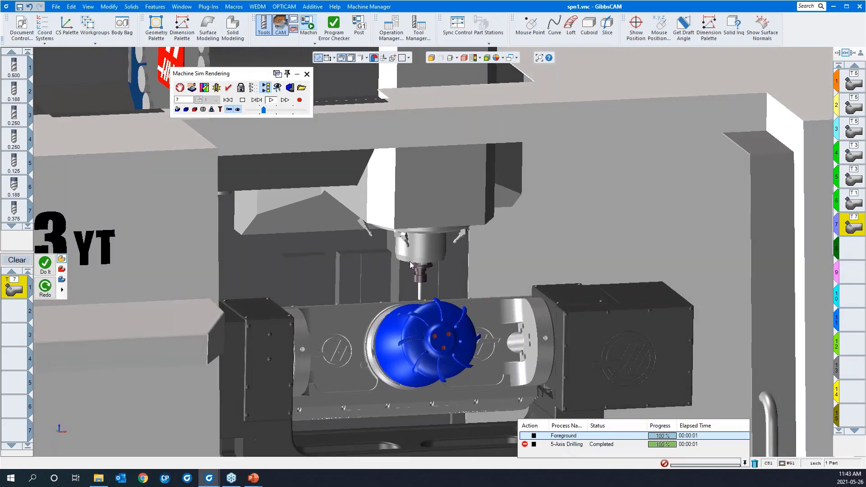
scroll(339, 370, up, 2)
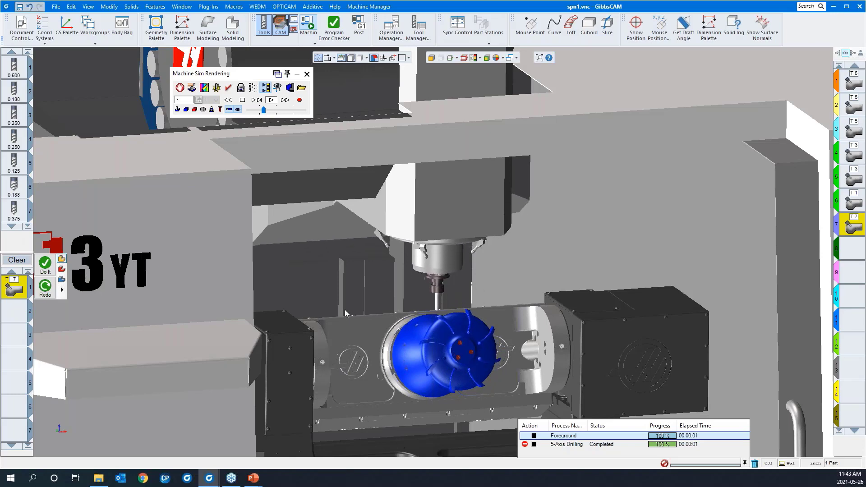
drag(264, 110, 273, 110)
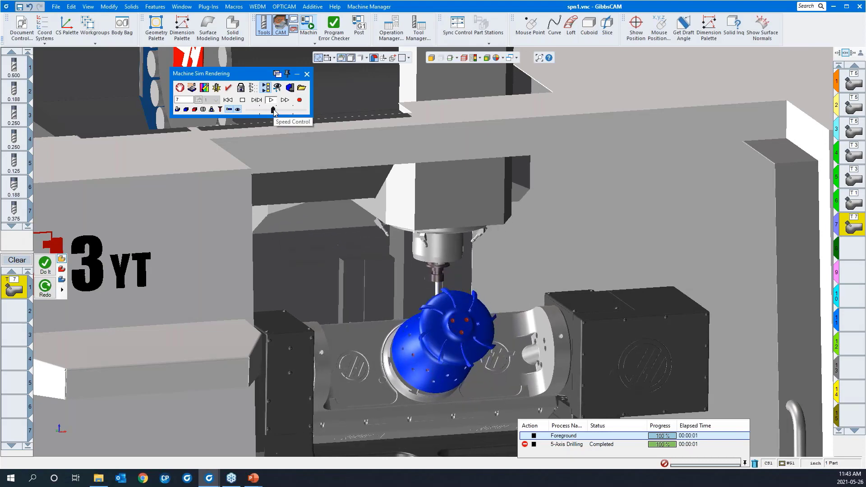
scroll(372, 293, down, 5)
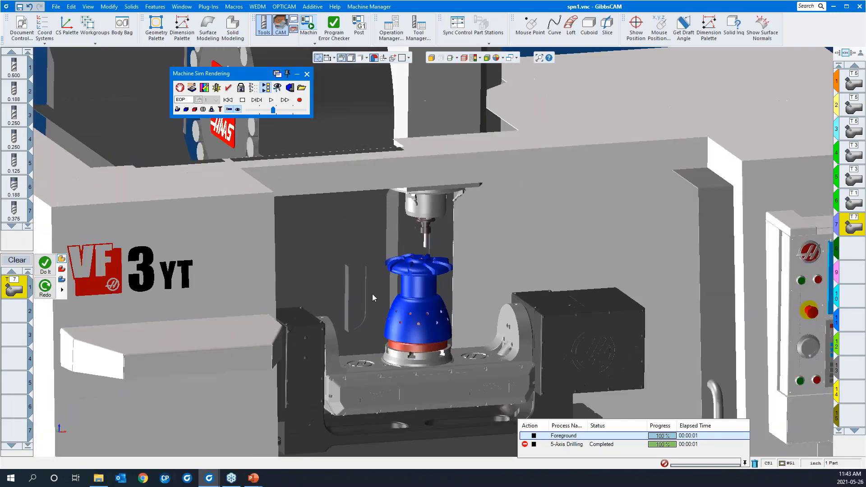
middle_drag(461, 355, 418, 354)
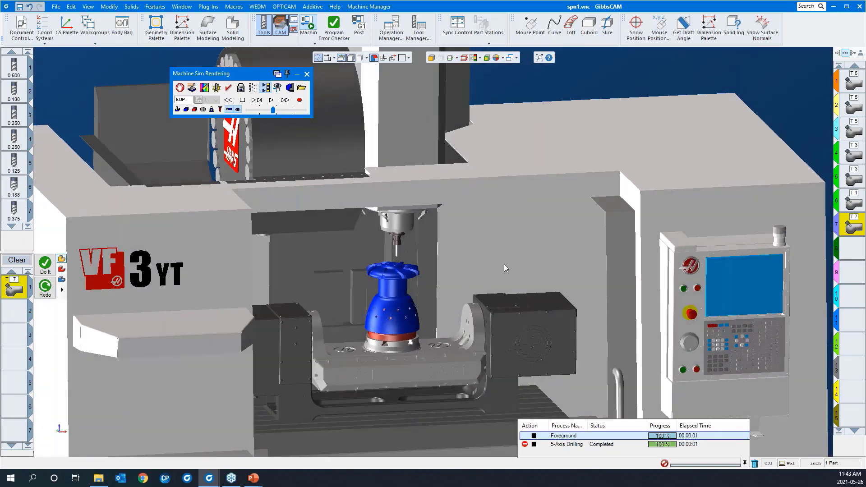
middle_drag(505, 265, 500, 237)
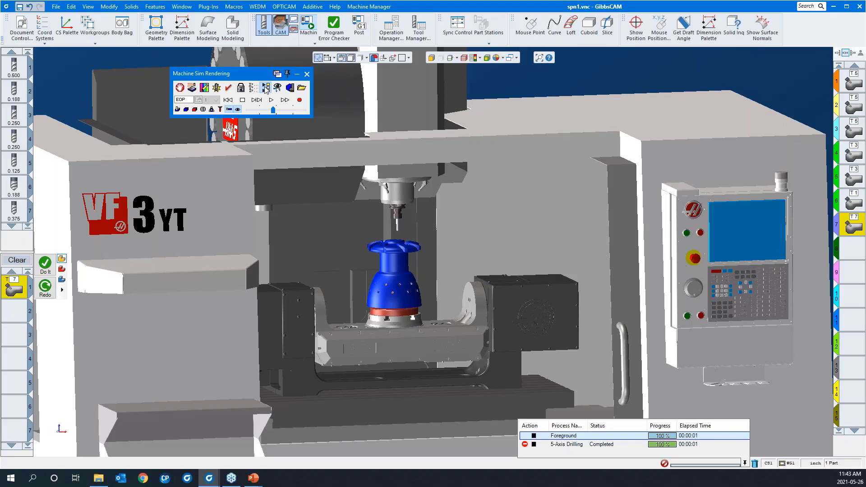
Replay the machine simulation from the first operation with all operations included, and close the simulation
click(228, 99)
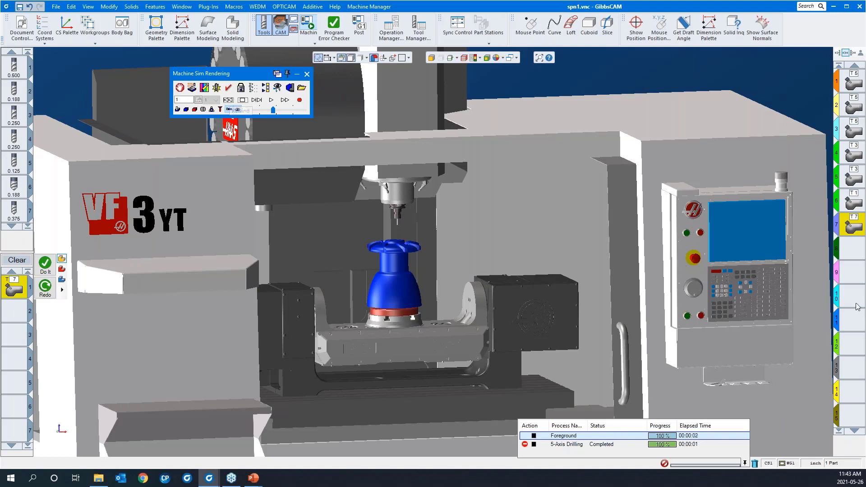
click(270, 100)
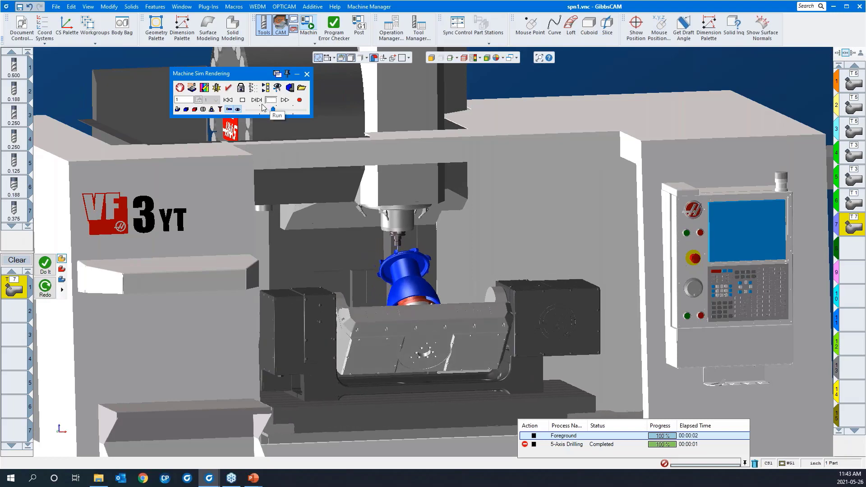
scroll(376, 311, down, 2)
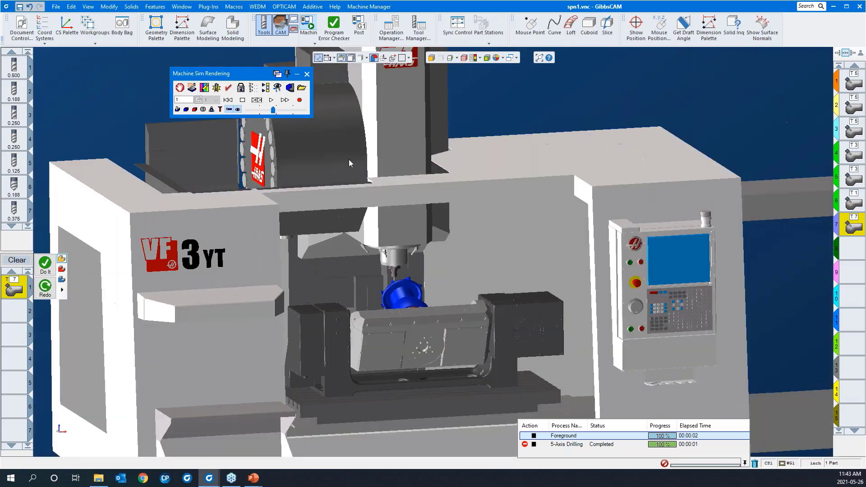
click(307, 74)
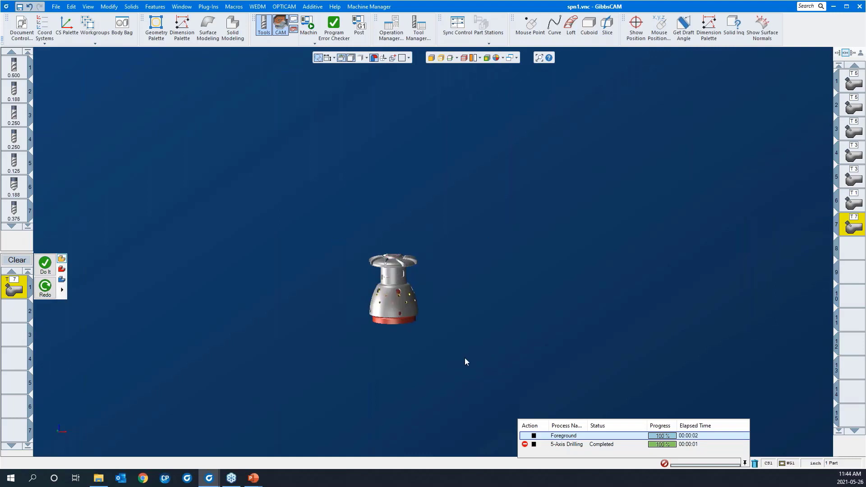
Make the empty operation position 8 current and hide the geometry so that only the solid part shows
click(856, 252)
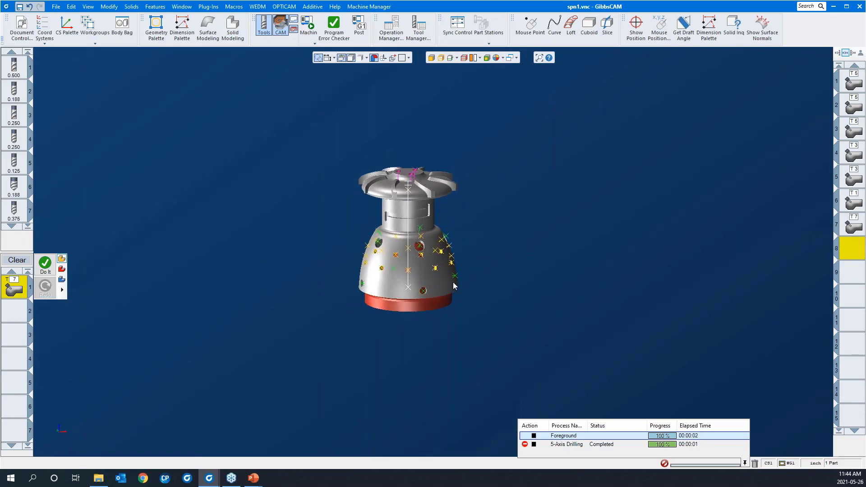
click(341, 58)
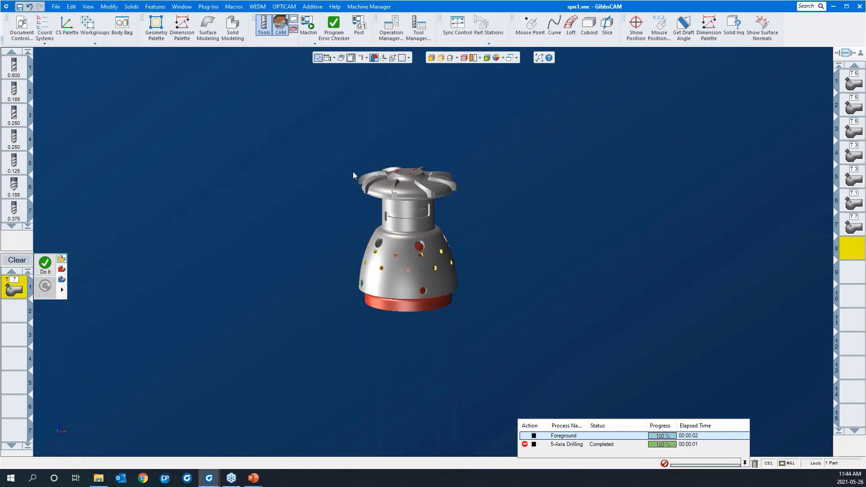
drag(323, 120, 499, 361)
click(591, 287)
scroll(524, 243, down, 5)
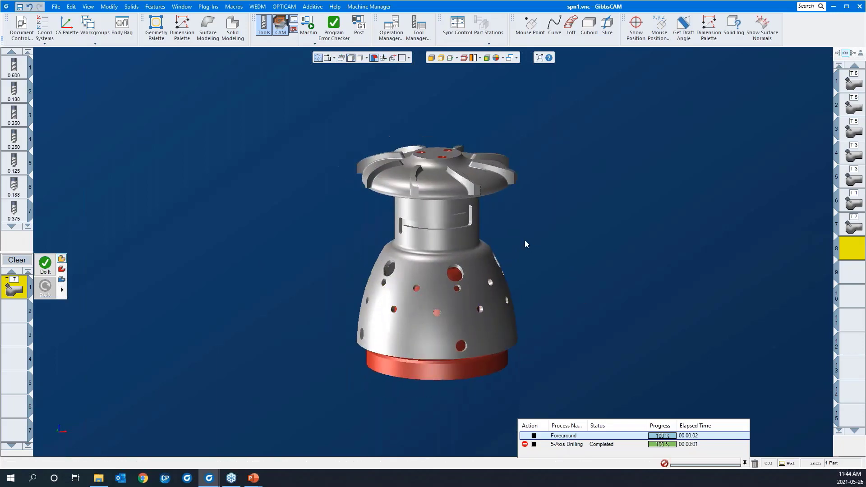
Clear the current process list and load the saved 5-axis process that uses tool 9
click(17, 260)
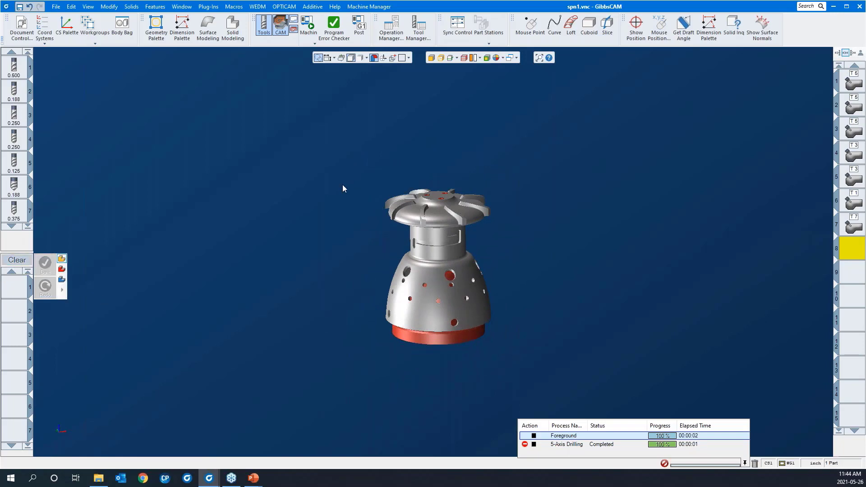
right_click(14, 287)
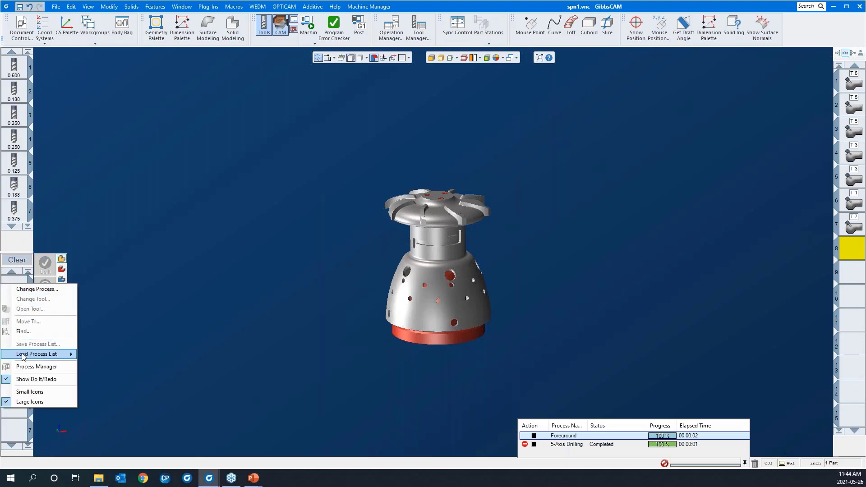
mouse_move(27, 356)
click(108, 377)
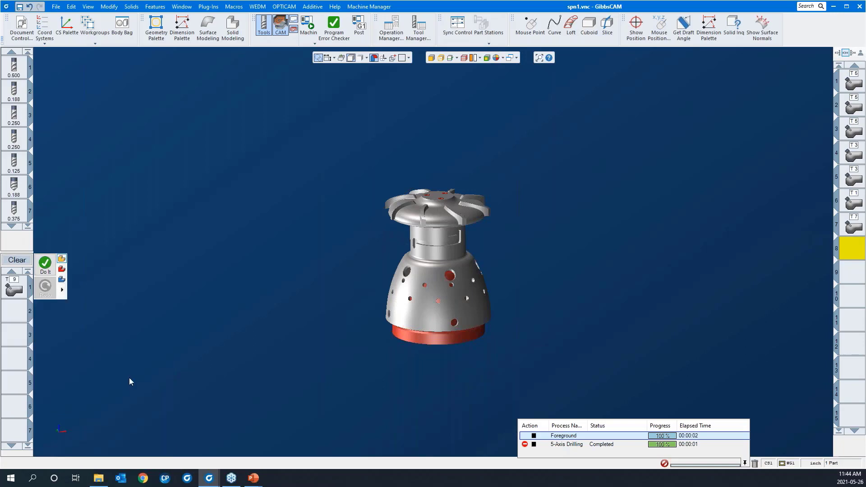
Switch to face selection with the blades in view, and open the loaded process at its Deburring surface path settings
click(444, 227)
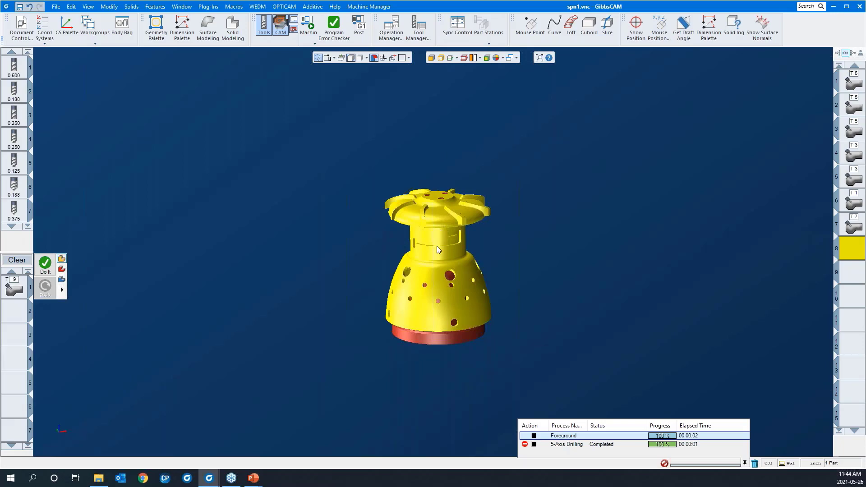
click(364, 198)
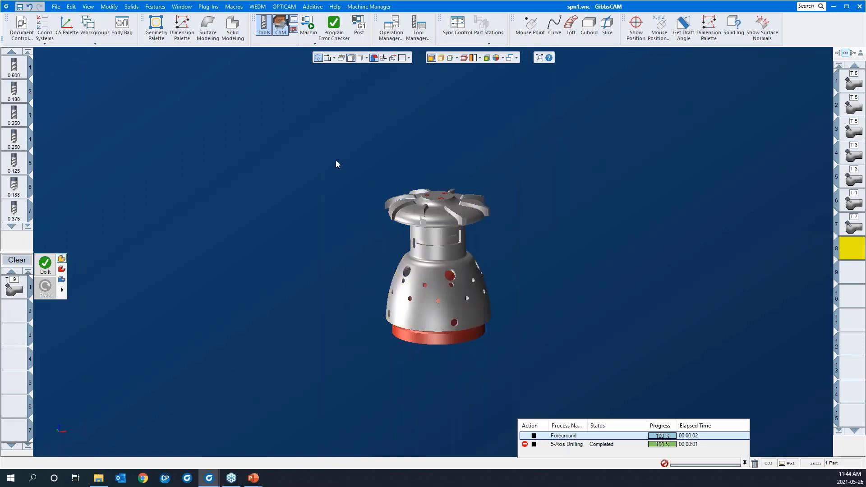
drag(340, 149, 535, 257)
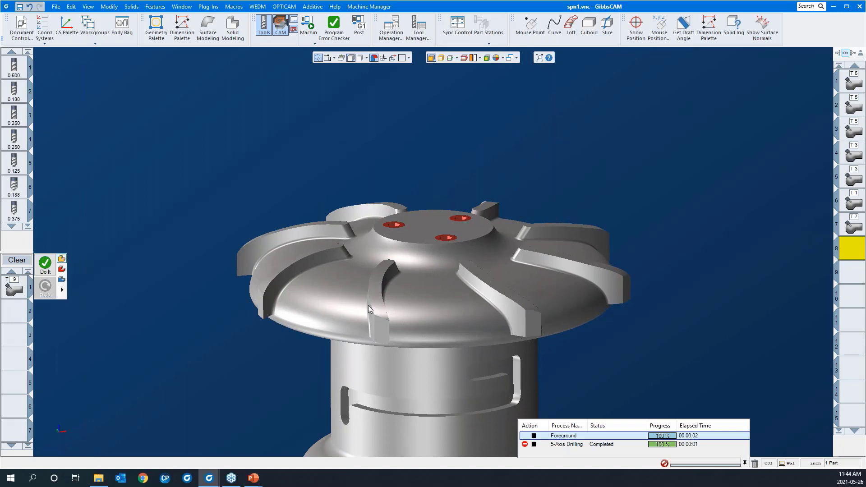
click(15, 290)
double_click(15, 291)
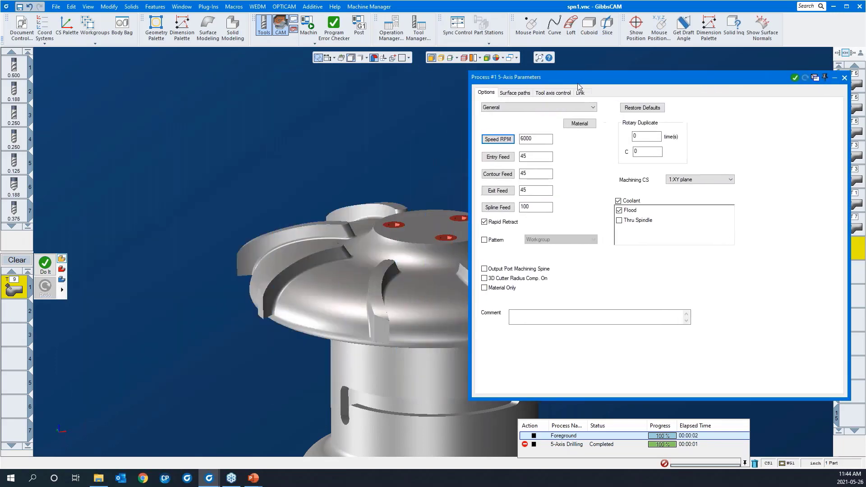
click(511, 93)
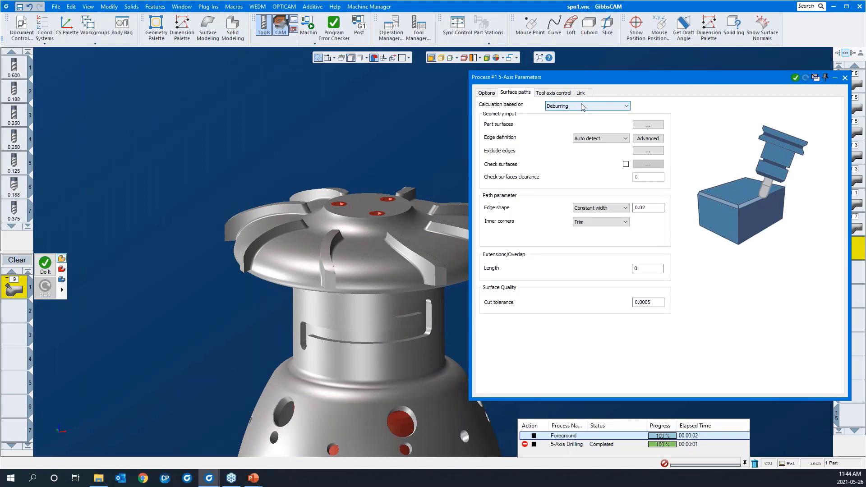
Assign the faces of the saved "blades" feature from the Feature Manager as the deburring part surfaces
click(646, 127)
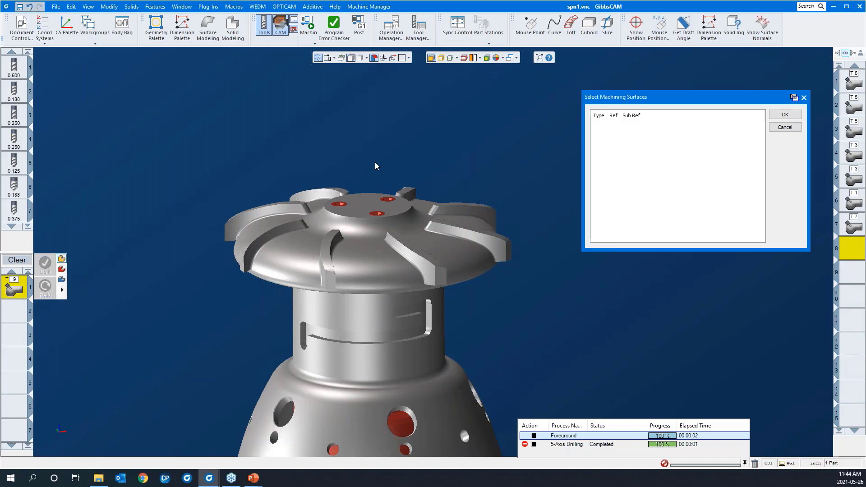
click(155, 7)
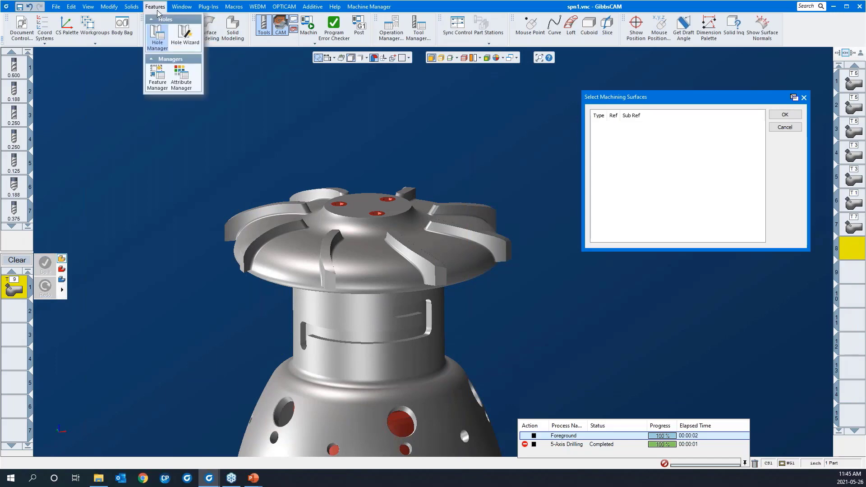
click(157, 72)
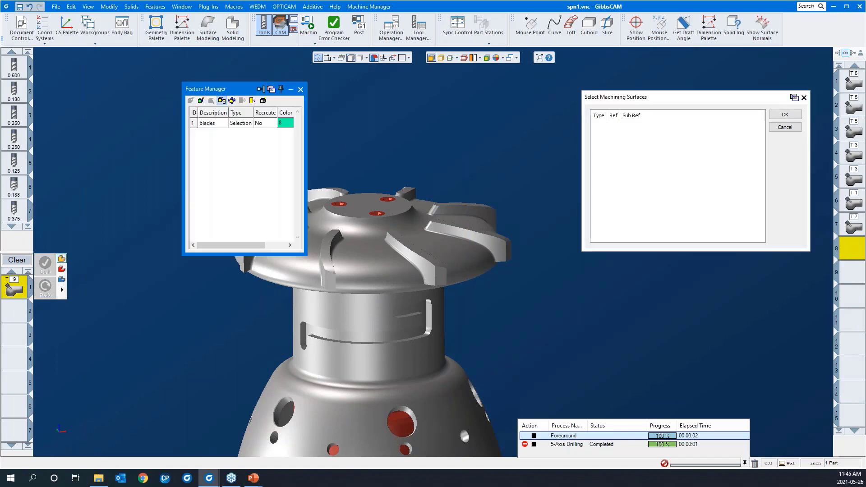
drag(227, 90, 161, 67)
click(149, 100)
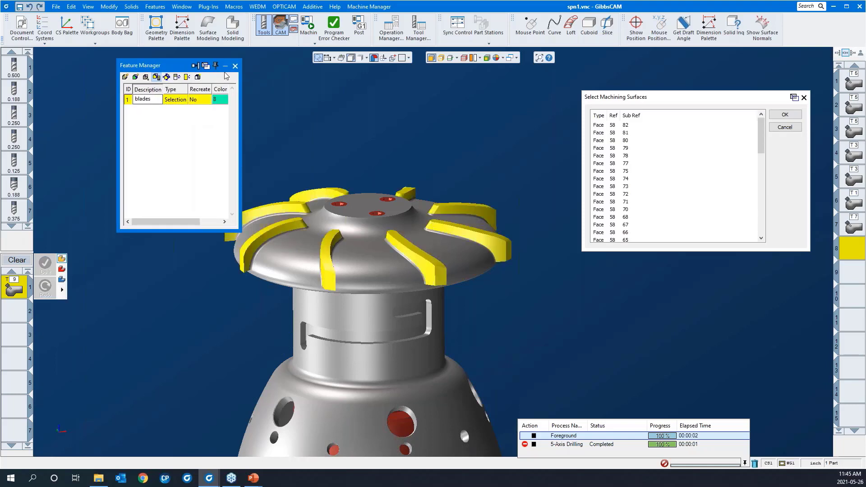
click(783, 117)
click(784, 115)
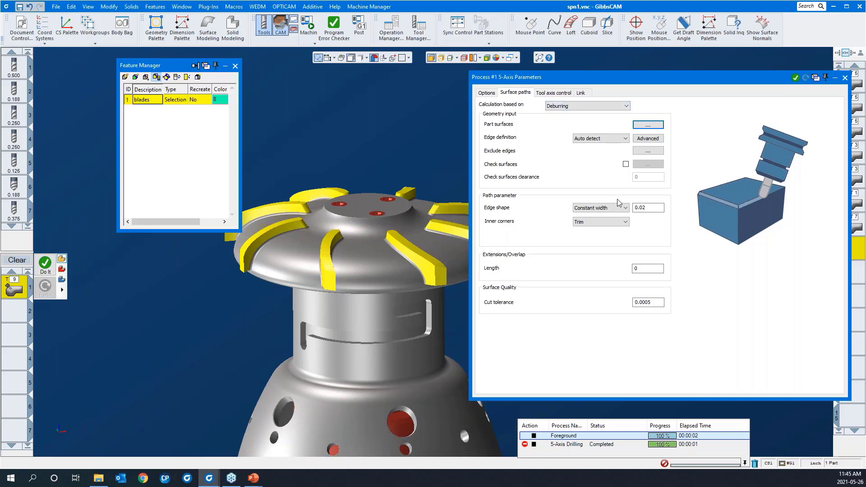
Set the constant-width edge shape to 0.01 and keep the tilting machining type at 5 axis (simultaneous)
drag(648, 209, 645, 209)
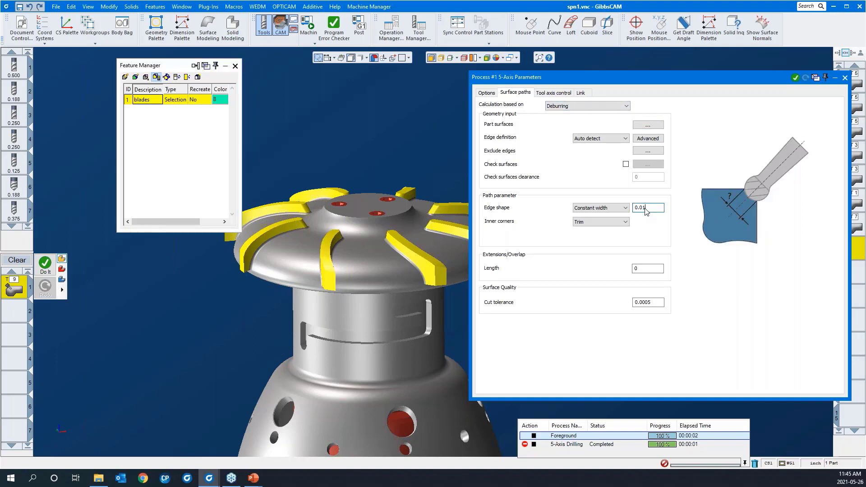
click(549, 95)
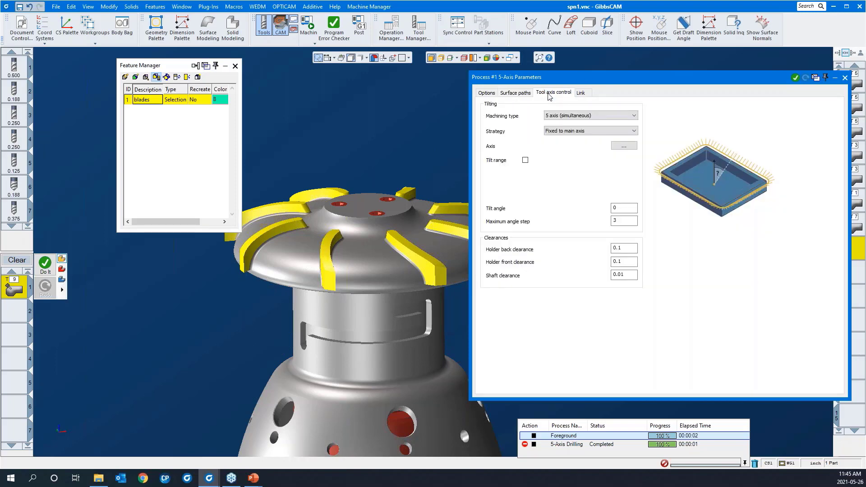
drag(556, 80, 541, 79)
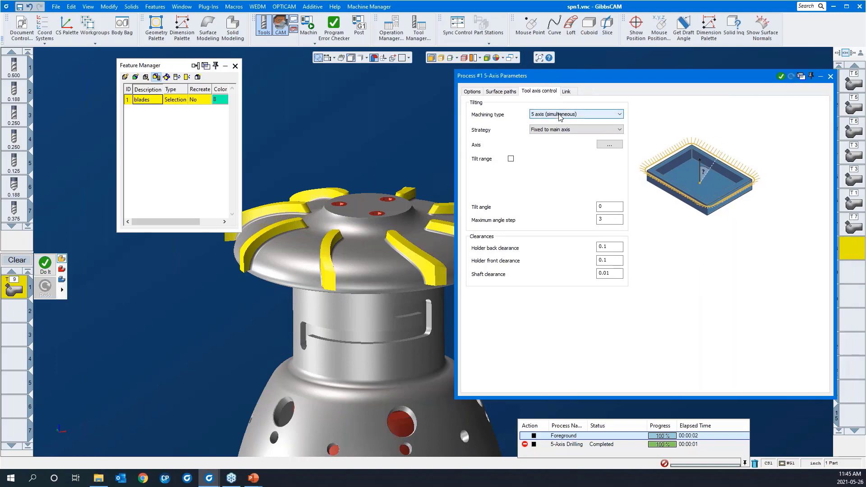
click(559, 116)
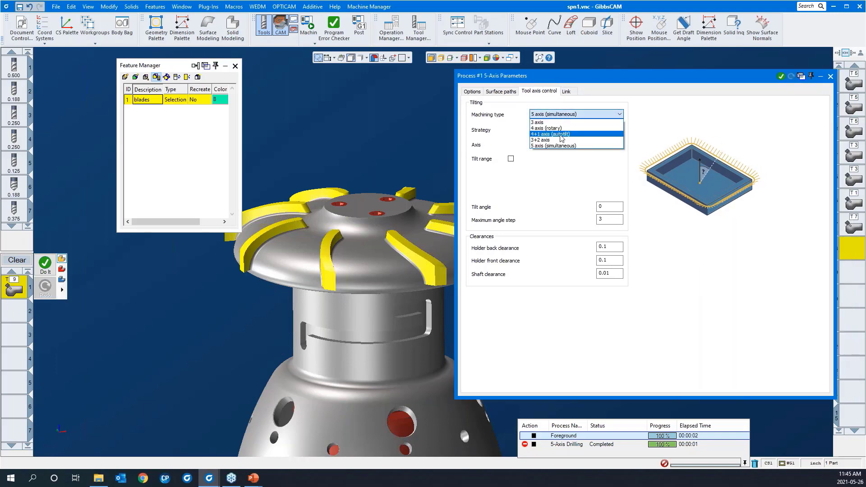
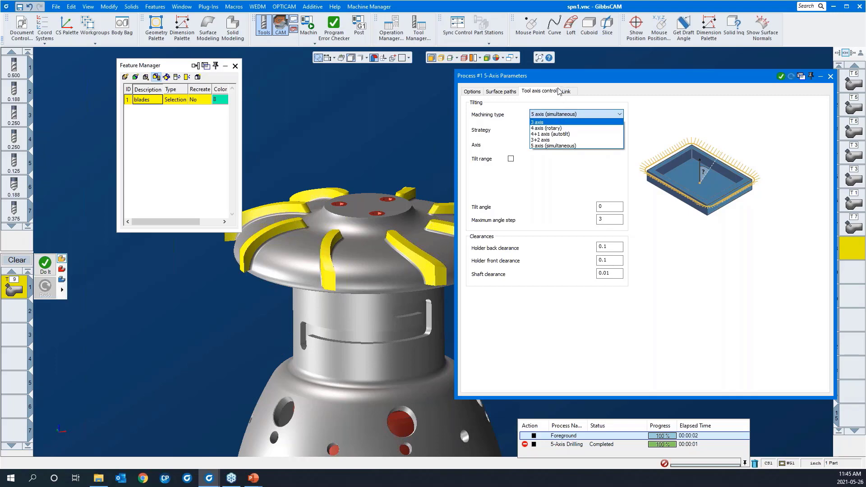
click(544, 146)
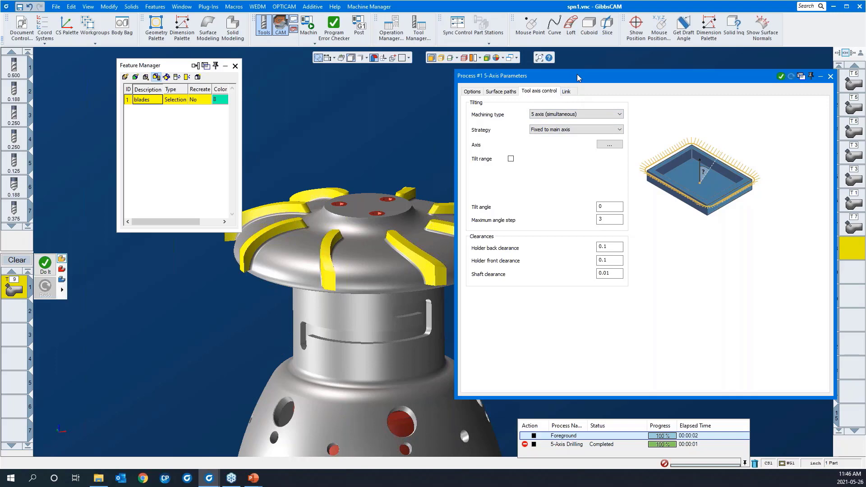
Generate the blade deburring operation at position 8 with the existing plane clearance and blend spline link settings
click(567, 92)
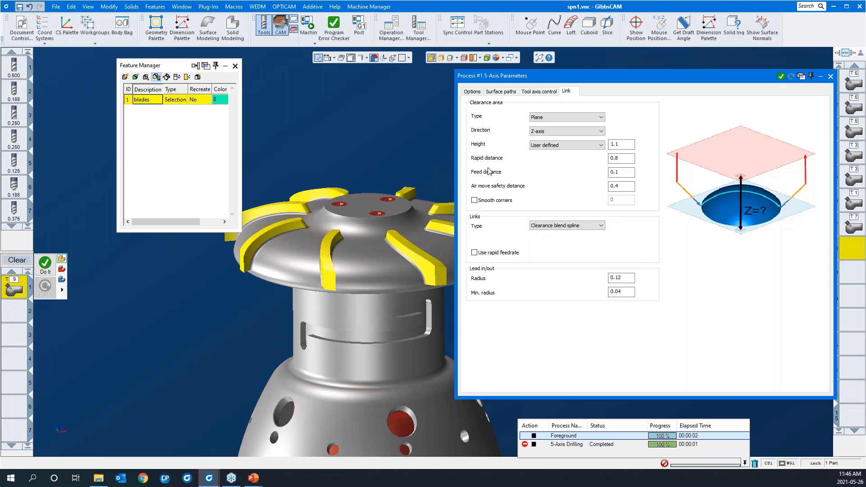
double_click(602, 75)
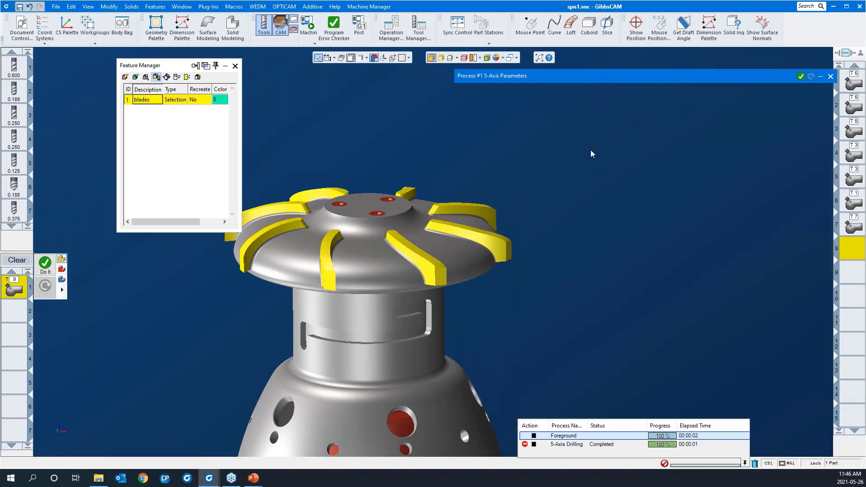
right_click(591, 154)
click(602, 124)
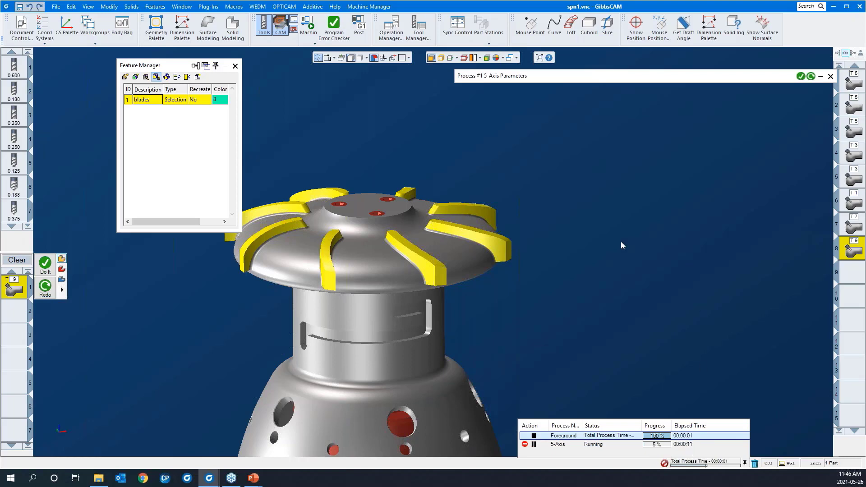
scroll(593, 224, down, 3)
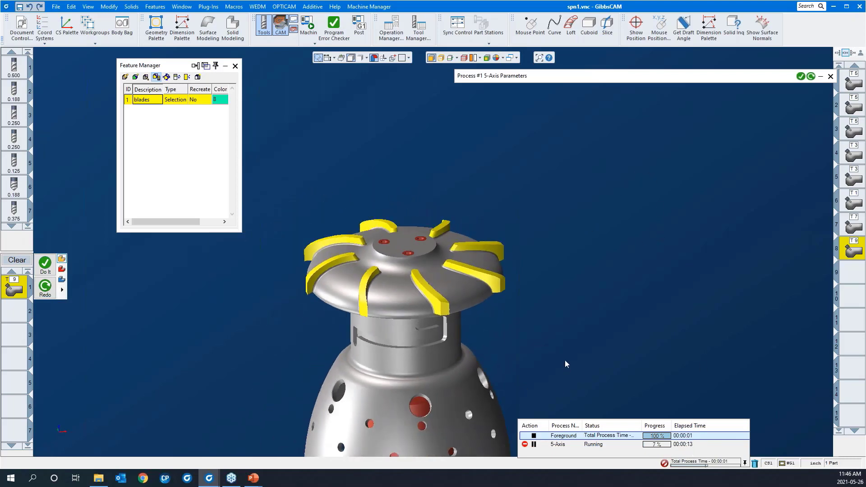
drag(563, 361, 277, 145)
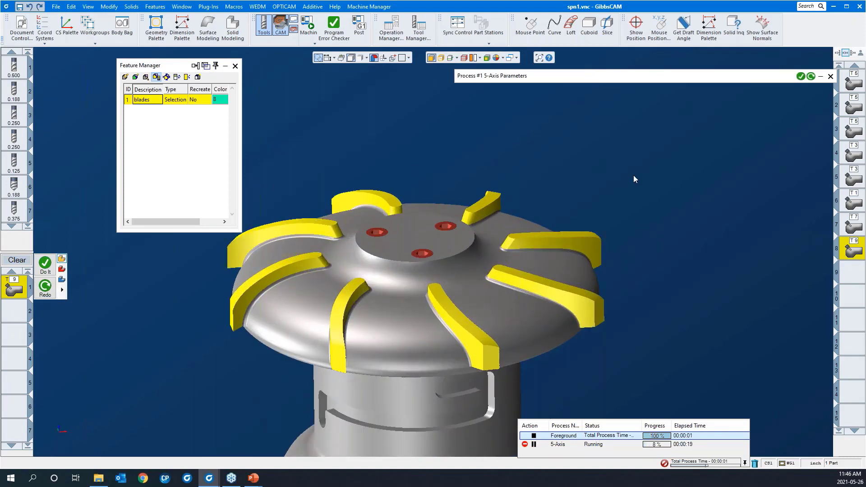
scroll(634, 175, down, 2)
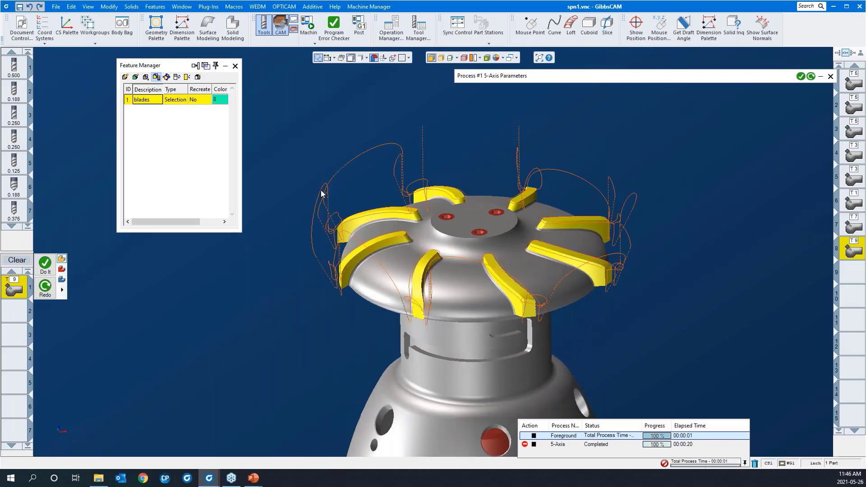
middle_drag(408, 304, 328, 119)
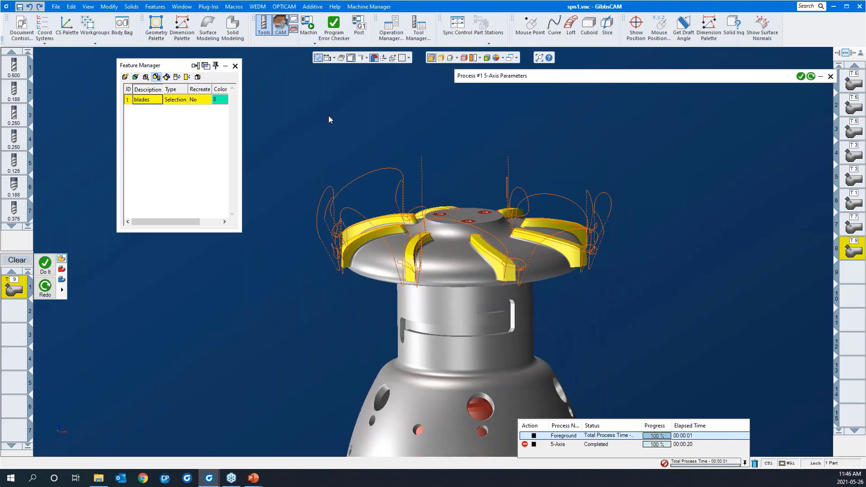
Start Op Sim, skip ahead to operation 8, and check which object the point of view is locked to
click(315, 43)
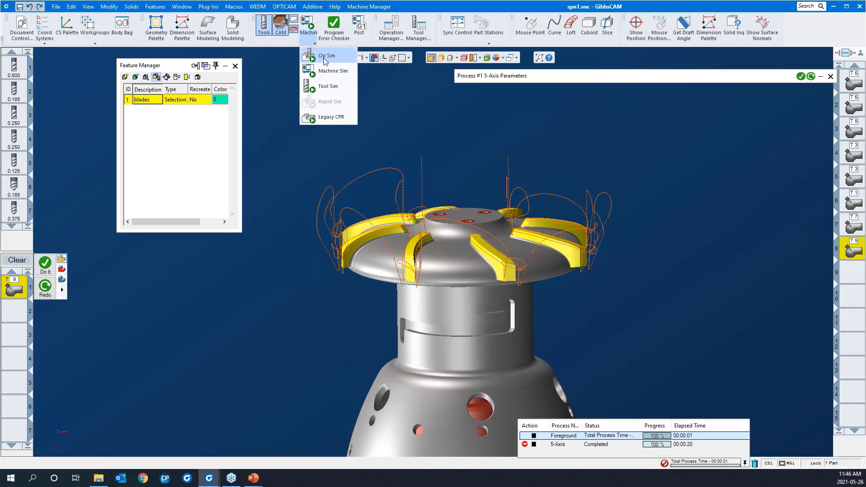
click(325, 61)
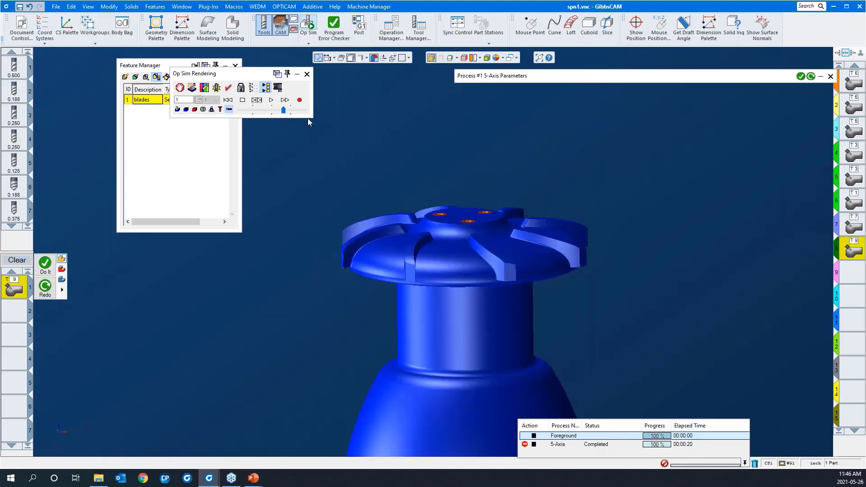
click(258, 99)
click(242, 89)
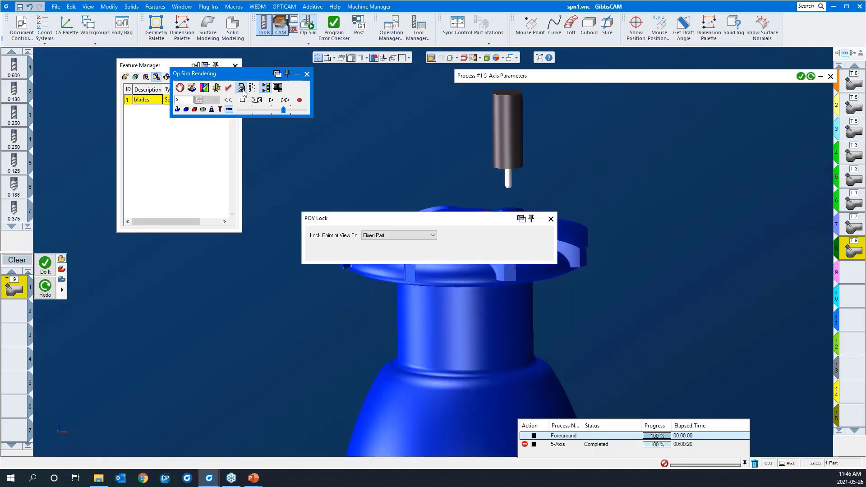
click(551, 219)
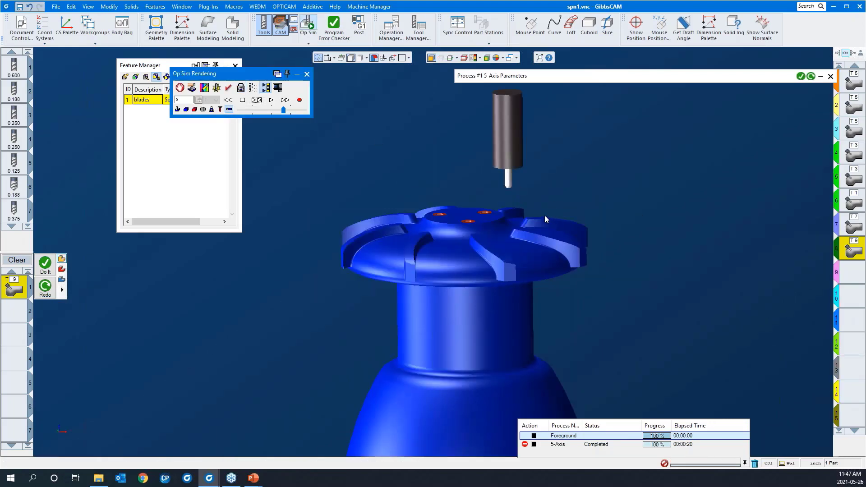
Play the deburring simulation, watch the tool follow the blade edges up close, and close Op Sim
click(271, 100)
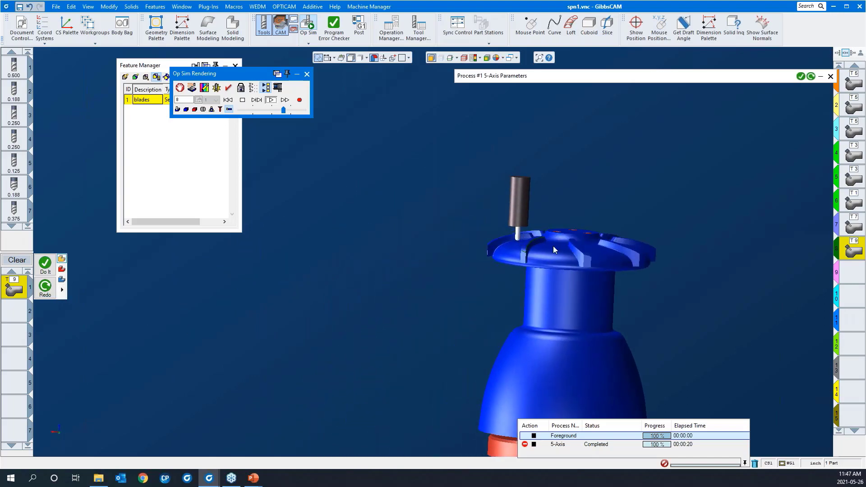
scroll(519, 253, down, 2)
scroll(562, 259, up, 6)
middle_drag(381, 218, 347, 250)
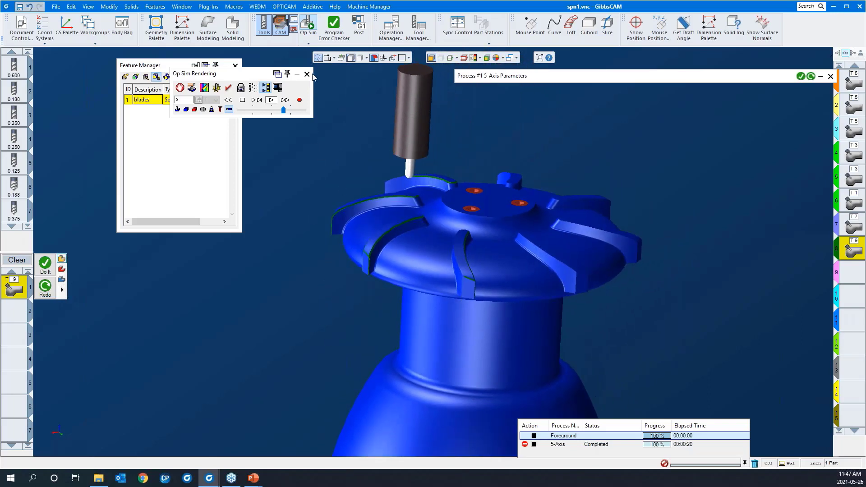
click(307, 74)
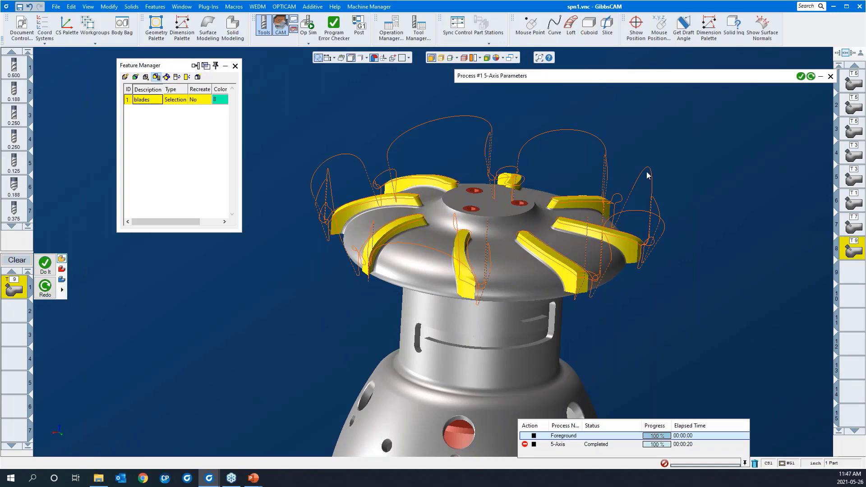
Make the empty operation position 9 current
scroll(576, 177, down, 5)
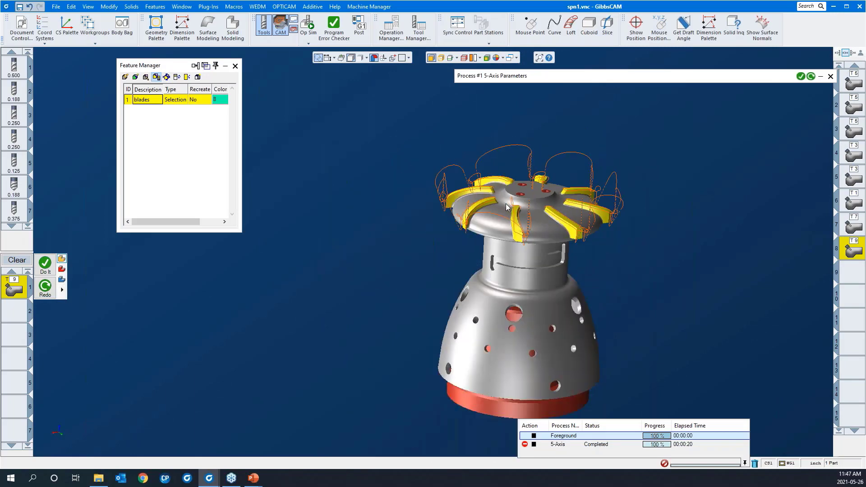
click(855, 276)
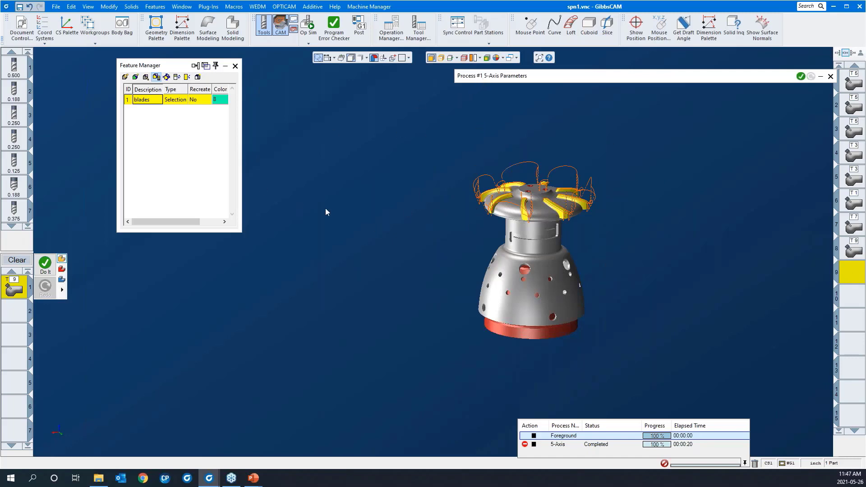
Clear the deburring process from the process list and close the Feature Manager
click(18, 260)
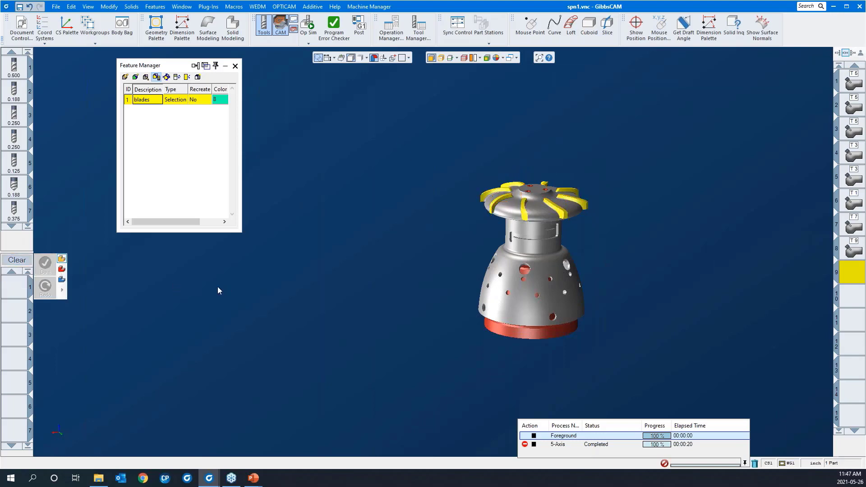
click(235, 66)
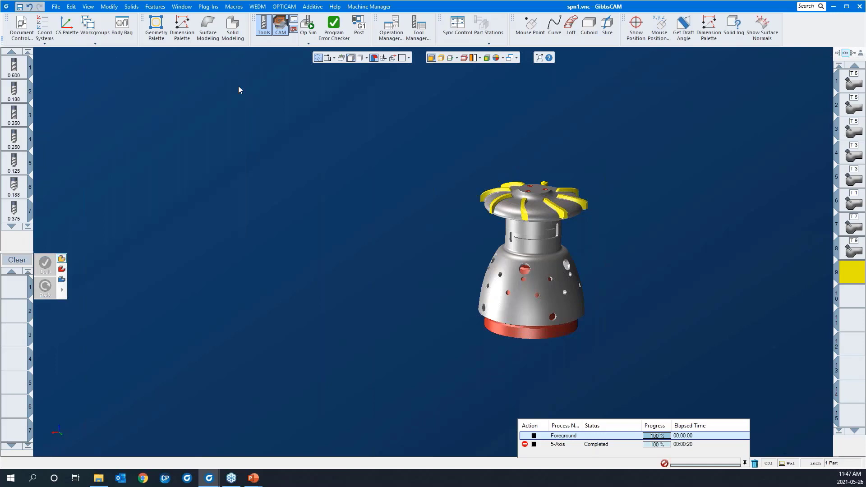
double_click(21, 291)
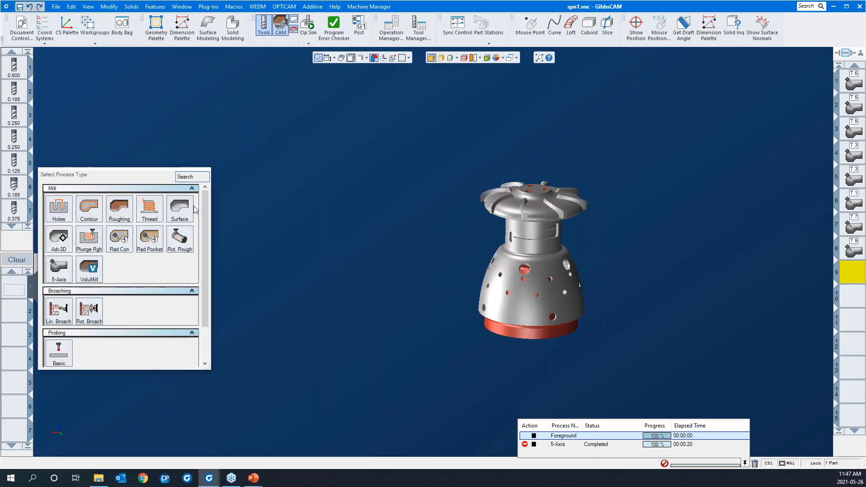
click(220, 201)
Load the saved process list "geodesic 3AS" and open the surface path settings of its 5-axis process
right_click(10, 284)
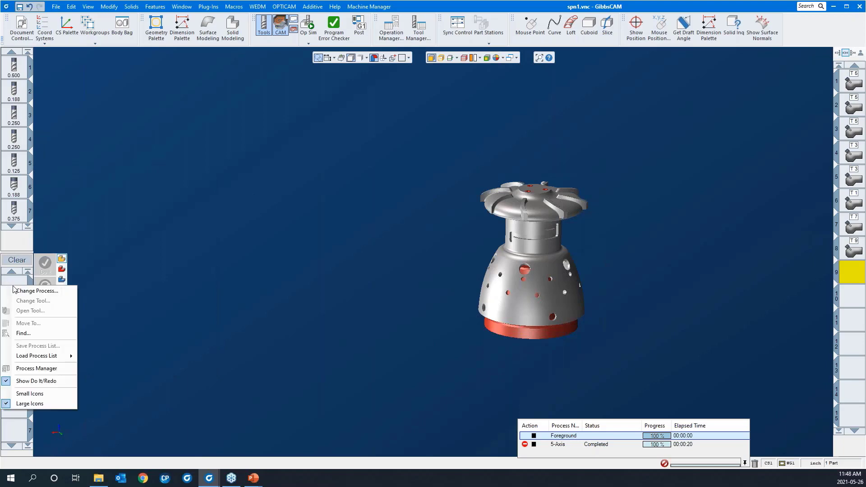
mouse_move(45, 360)
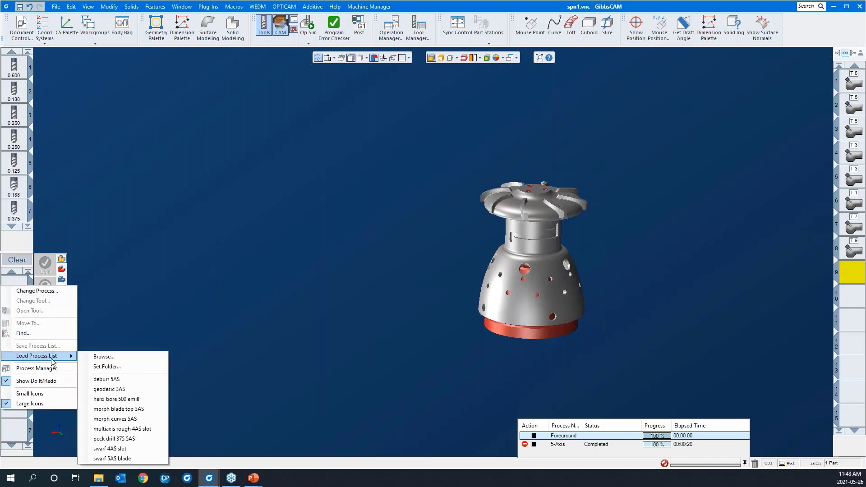
click(110, 390)
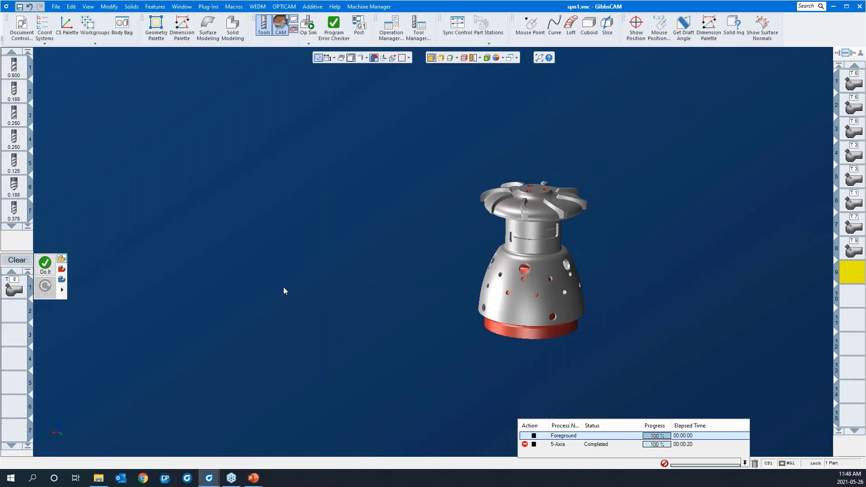
click(13, 290)
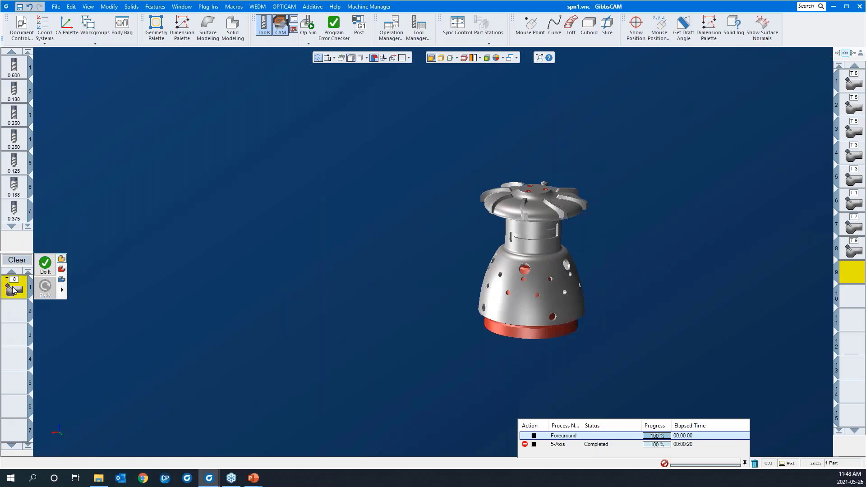
double_click(13, 291)
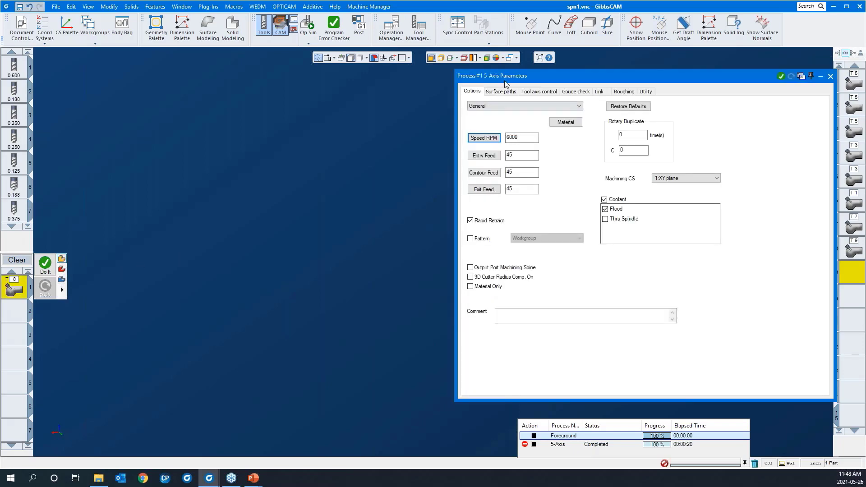
drag(489, 75, 130, 68)
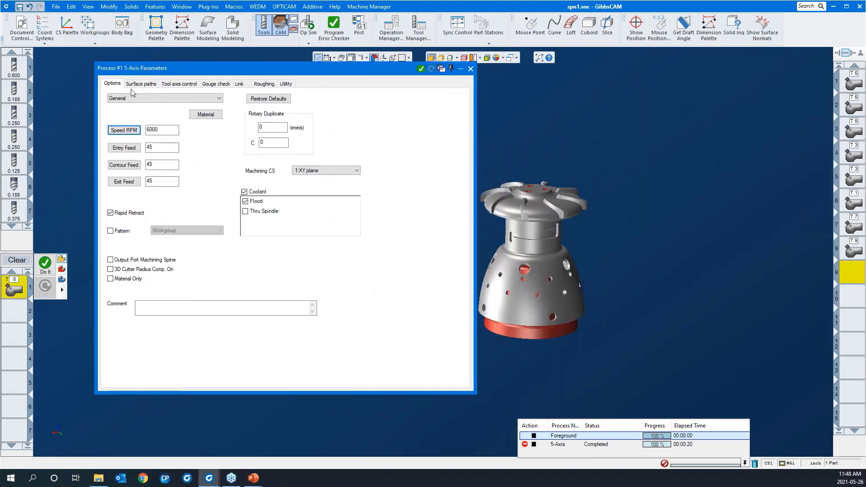
click(141, 83)
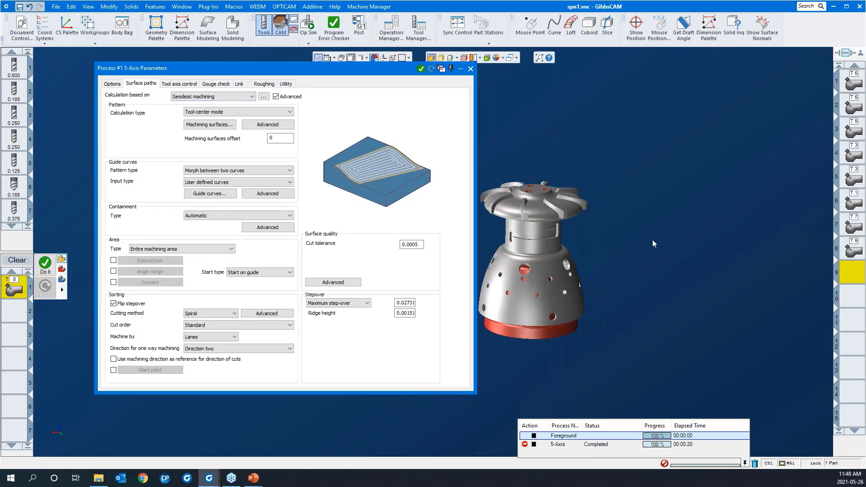
middle_drag(656, 239, 748, 237)
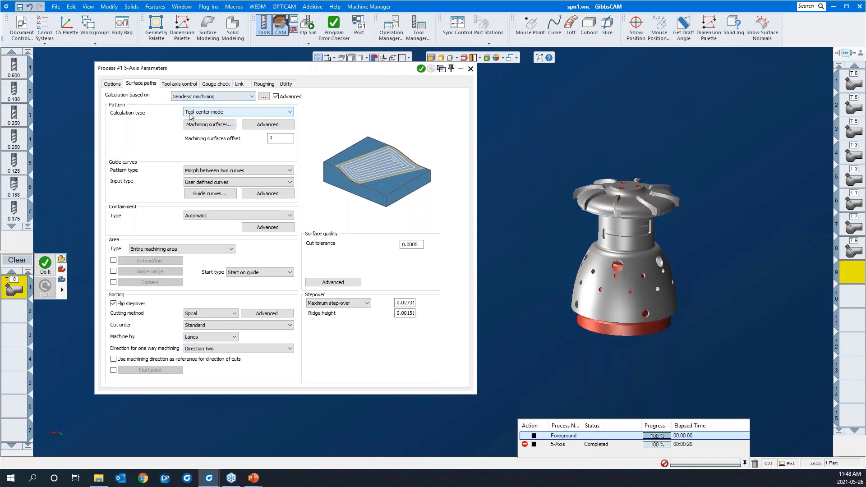
Select the concave hub face around the raised centre, inside the blades, as the machining surface
click(198, 125)
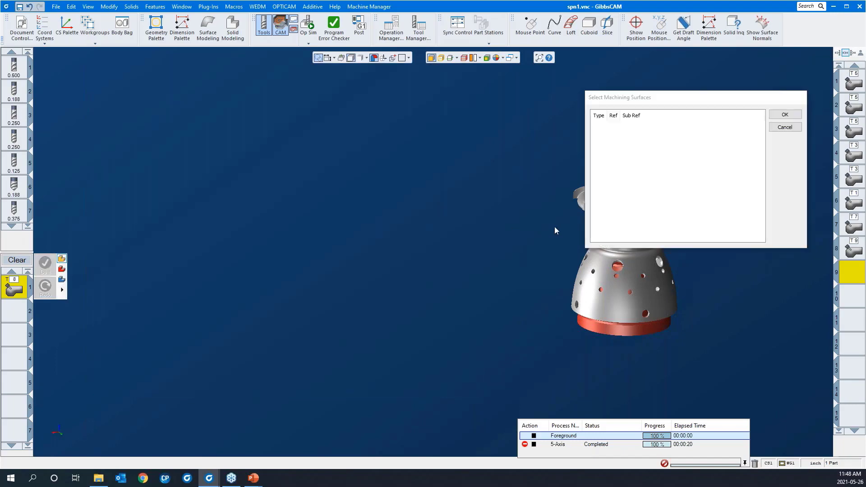
middle_drag(509, 220, 338, 216)
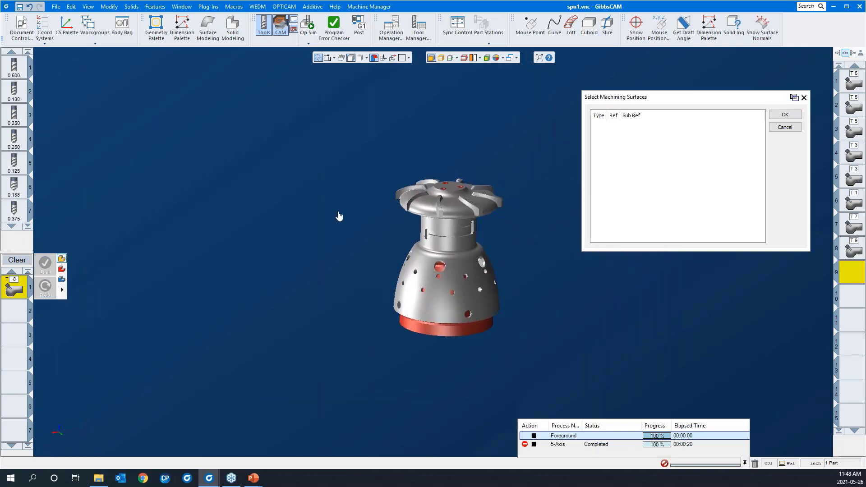
drag(378, 148, 571, 263)
click(363, 212)
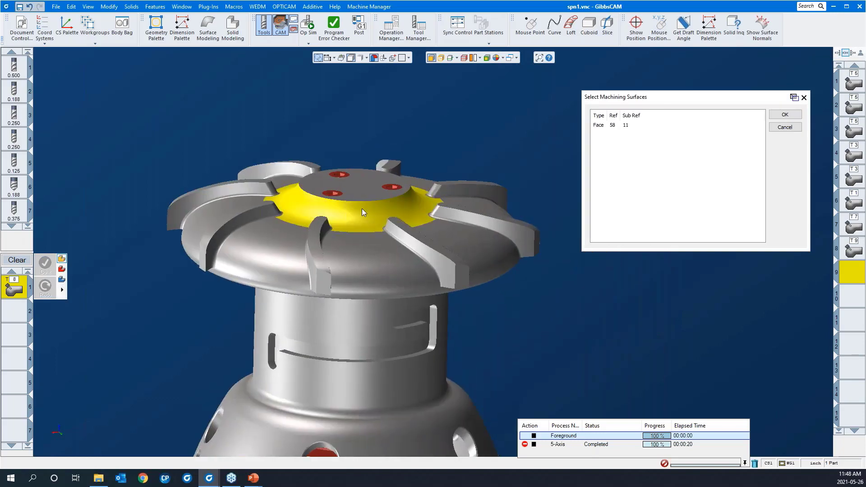
scroll(428, 180, down, 2)
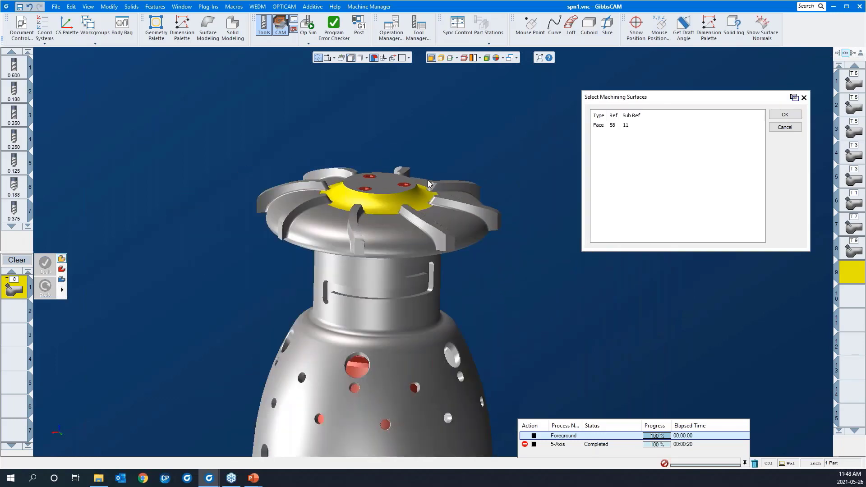
click(785, 115)
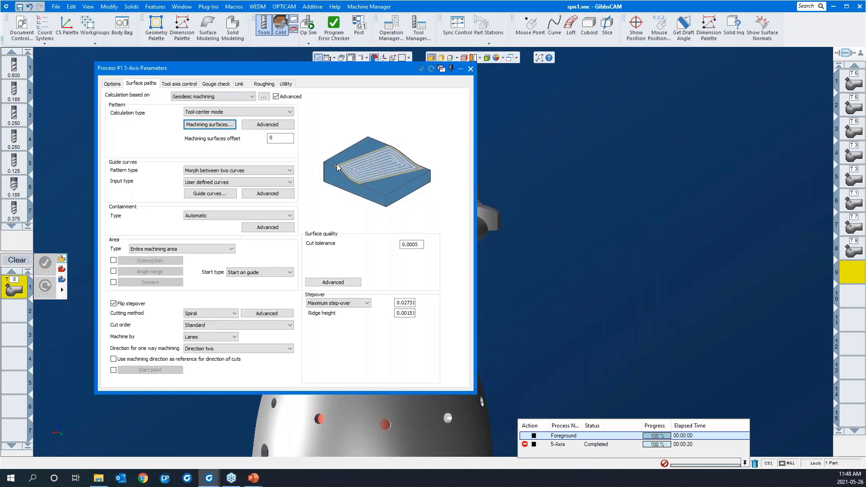
Start selecting the guide curves and turn on the edge display for the top of the part
scroll(623, 196, down, 2)
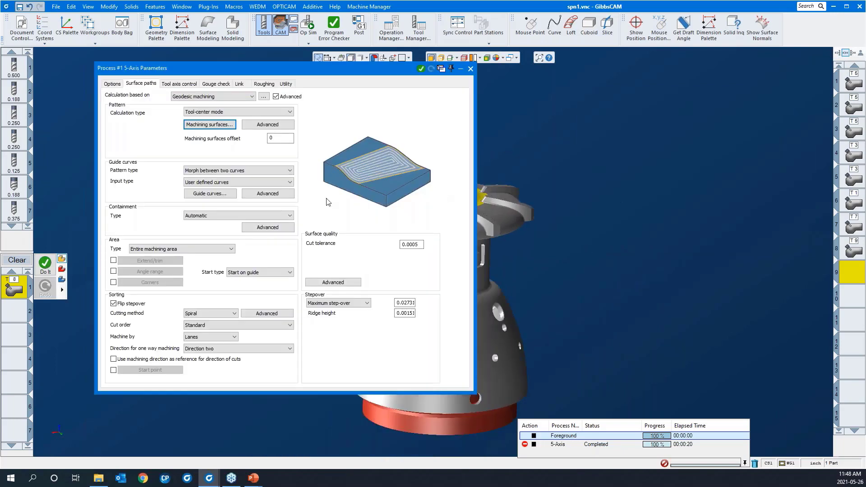
click(210, 193)
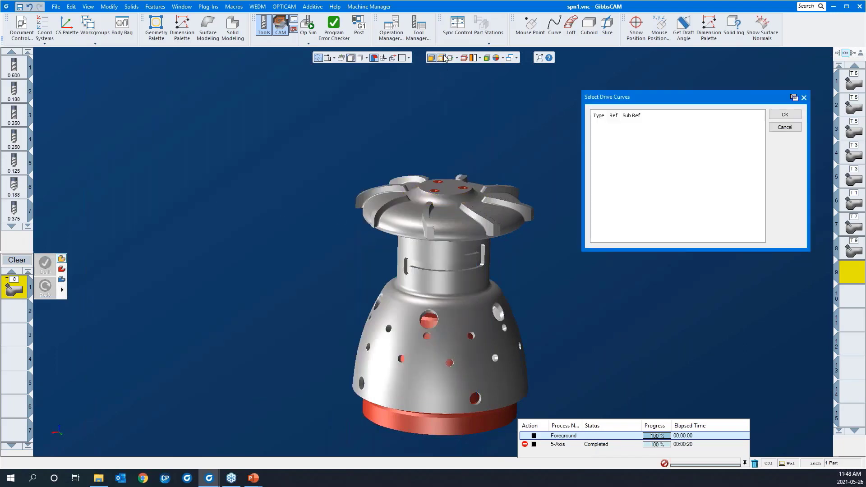
click(442, 58)
drag(363, 120, 483, 244)
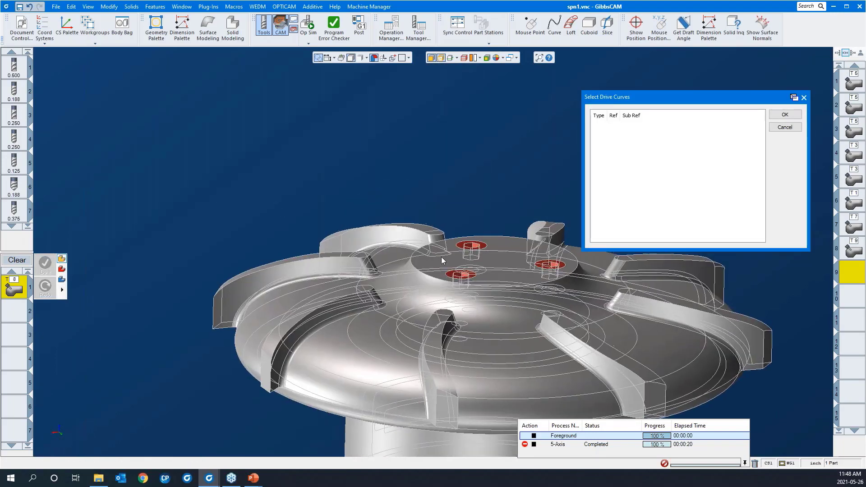
Try to select the hub's top circle and its outer edge as guide curves using 3D chaining
click(408, 306)
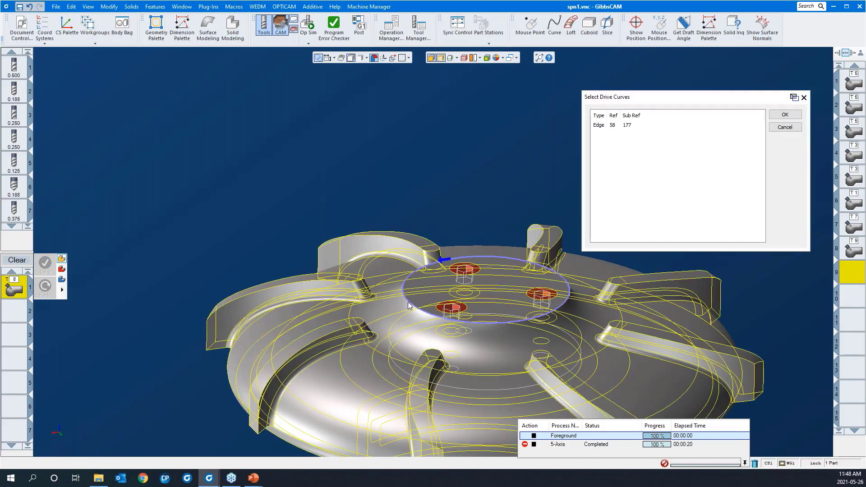
middle_drag(406, 349, 314, 417)
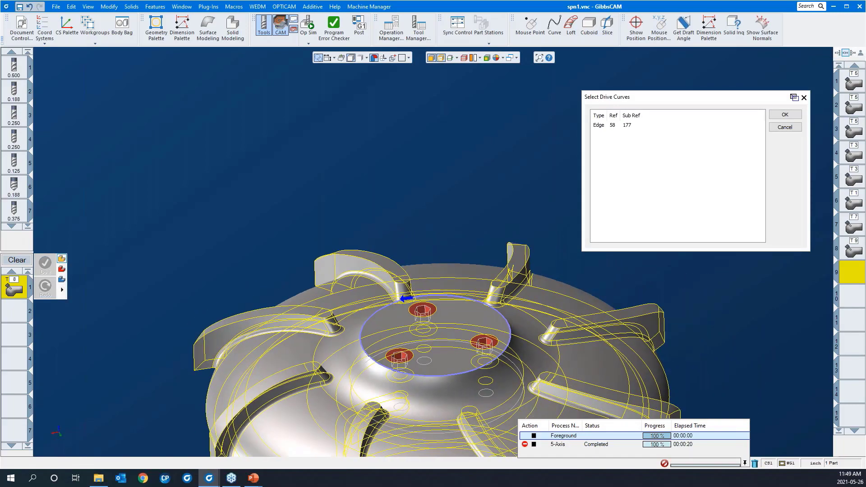
double_click(343, 405)
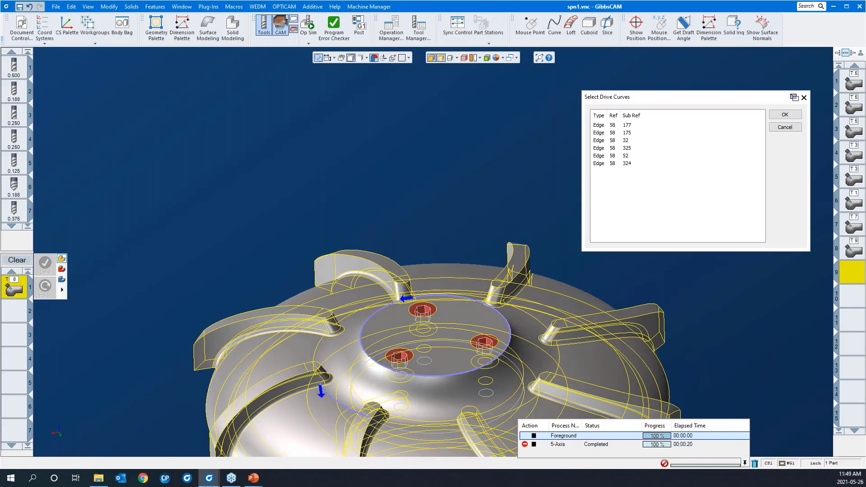
middle_drag(398, 338, 342, 401)
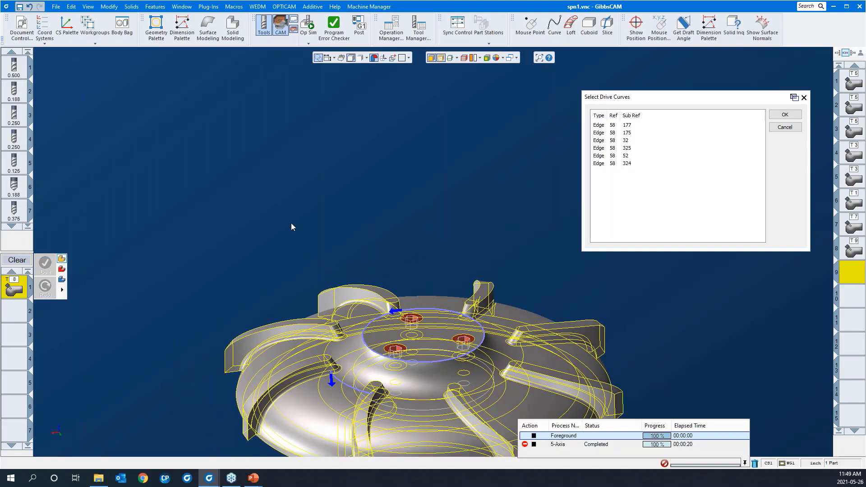
click(291, 224)
Switch to 2D chaining and accept the hub face's closed outer edge loop and top circle as guide curves
right_click(335, 379)
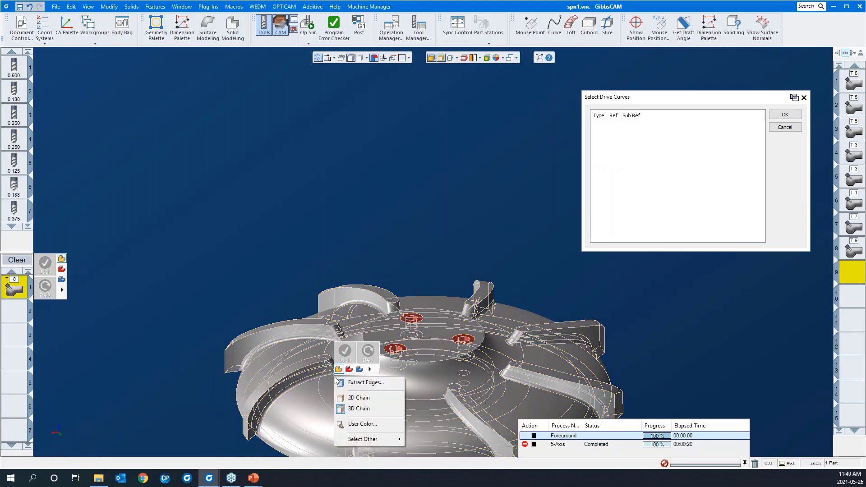
click(352, 398)
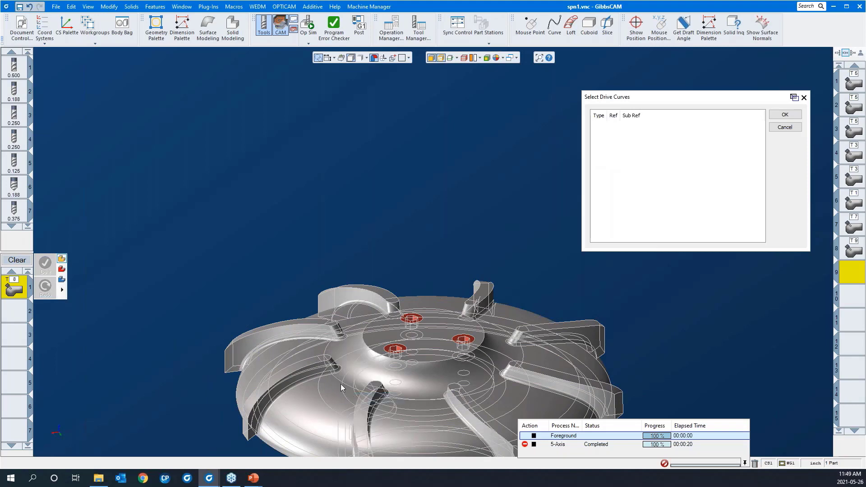
click(338, 381)
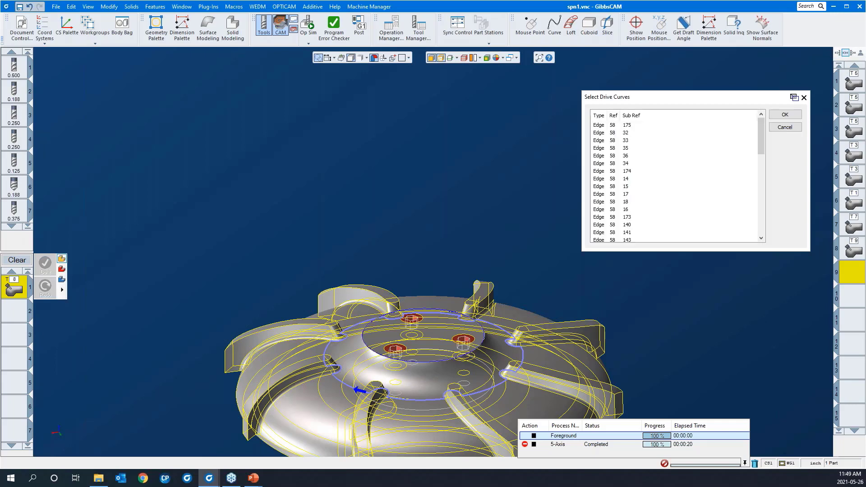
click(782, 118)
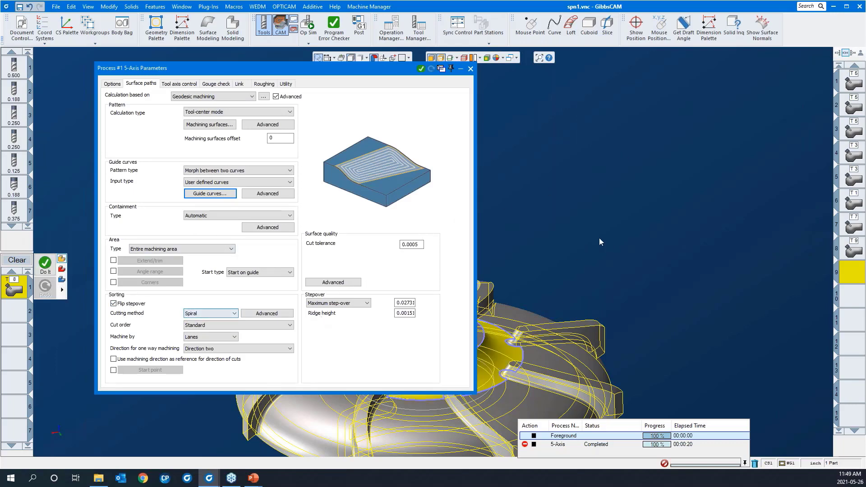
Accept the full spiral options with first and last contours closed, and set the maximum step-over to 0.03
scroll(681, 194, down, 3)
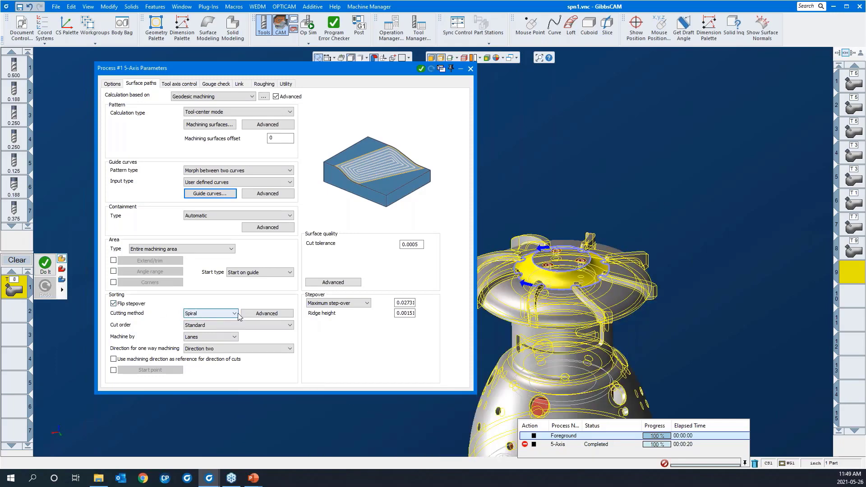
click(264, 314)
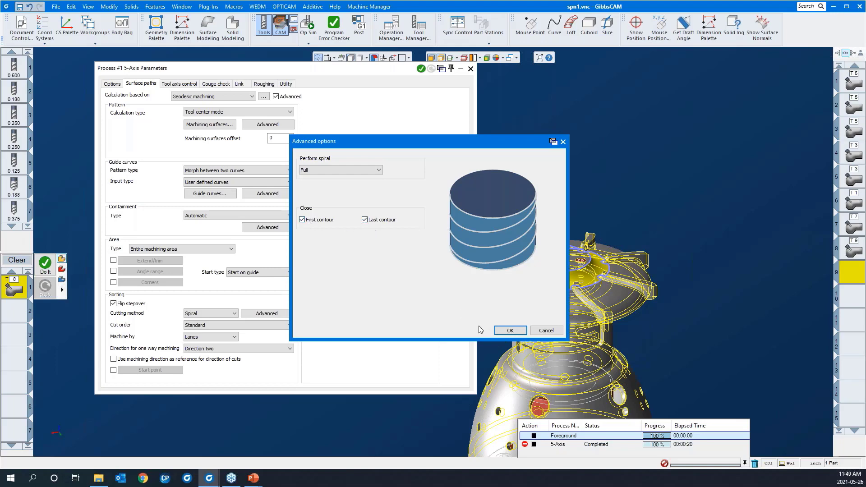
click(509, 330)
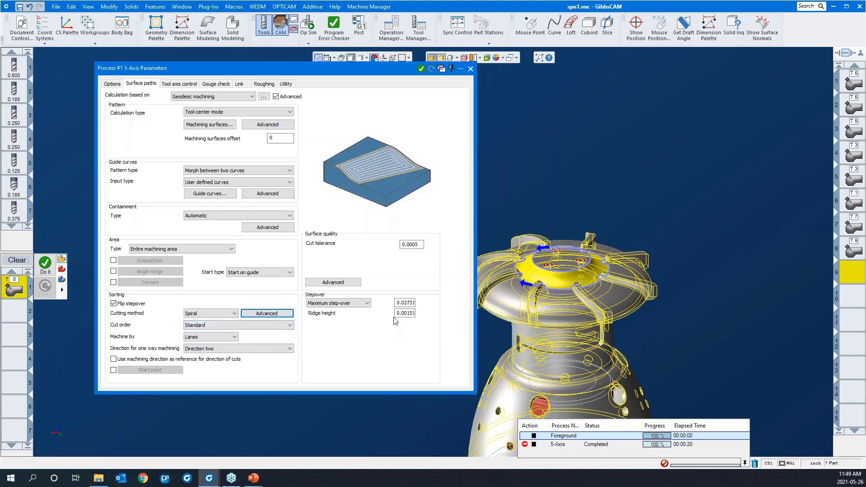
drag(403, 303, 427, 303)
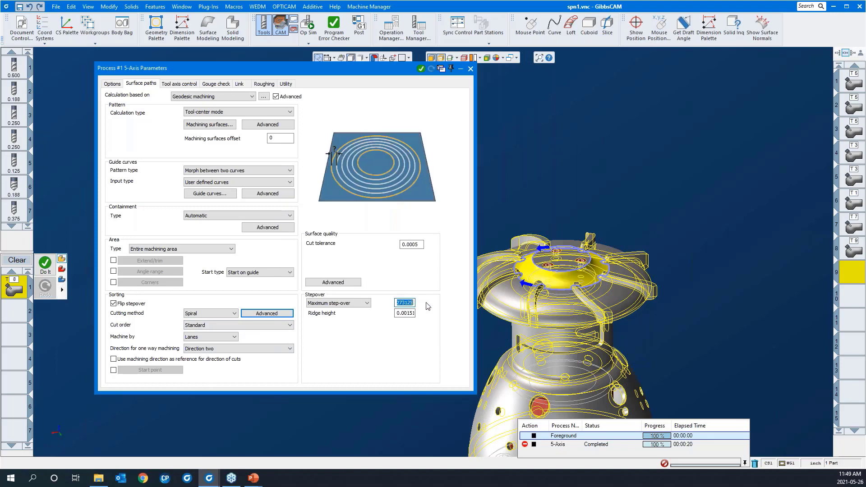
text(3)
Check the gouge check settings and generate the geodesic hub operation at position 9
click(175, 85)
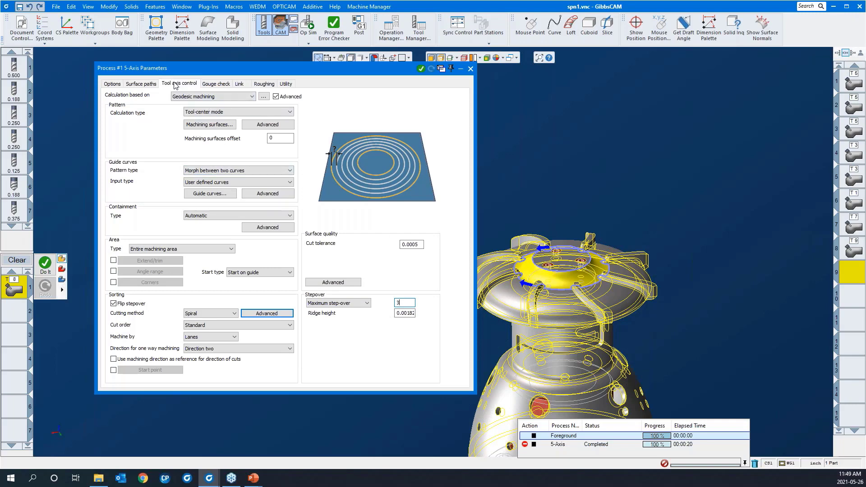
click(207, 84)
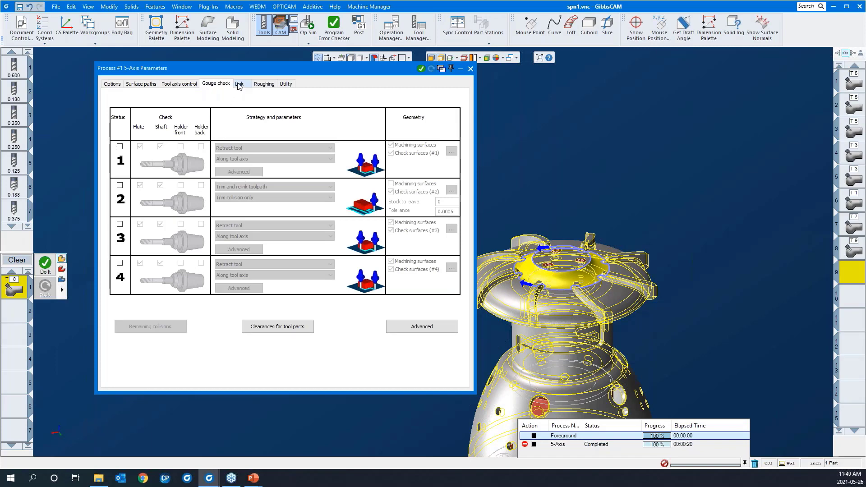
double_click(240, 69)
right_click(266, 159)
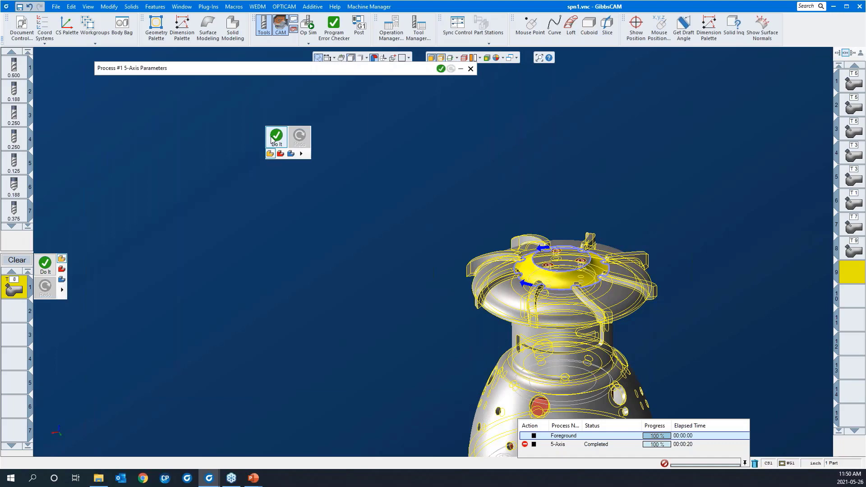
click(274, 139)
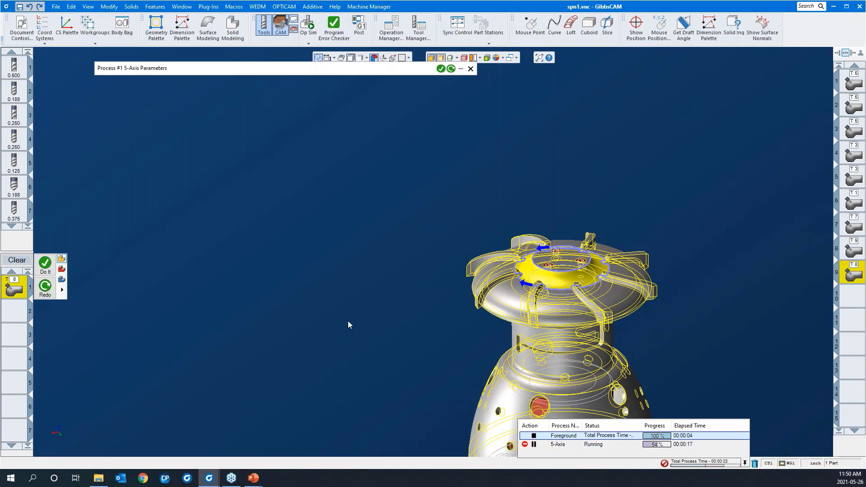
Simulate the hub face finishing operation's material removal in Op Sim at maximum playback speed
drag(387, 178, 678, 296)
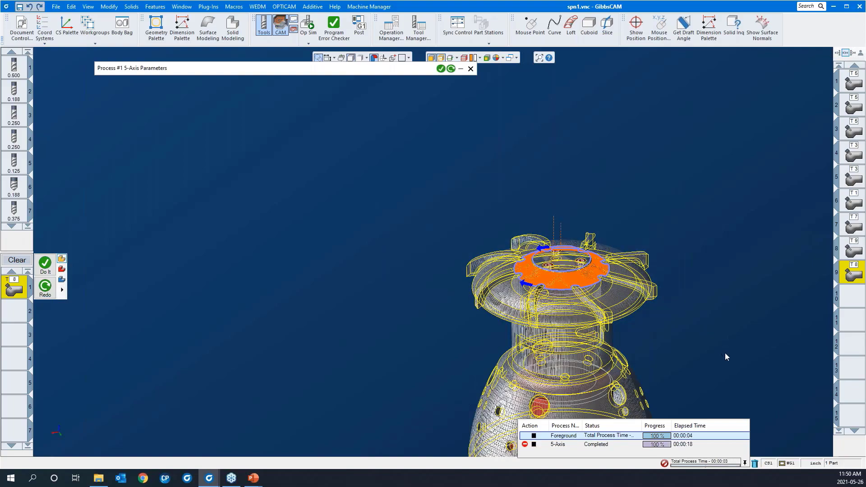
middle_drag(548, 304, 426, 225)
scroll(427, 225, down, 1)
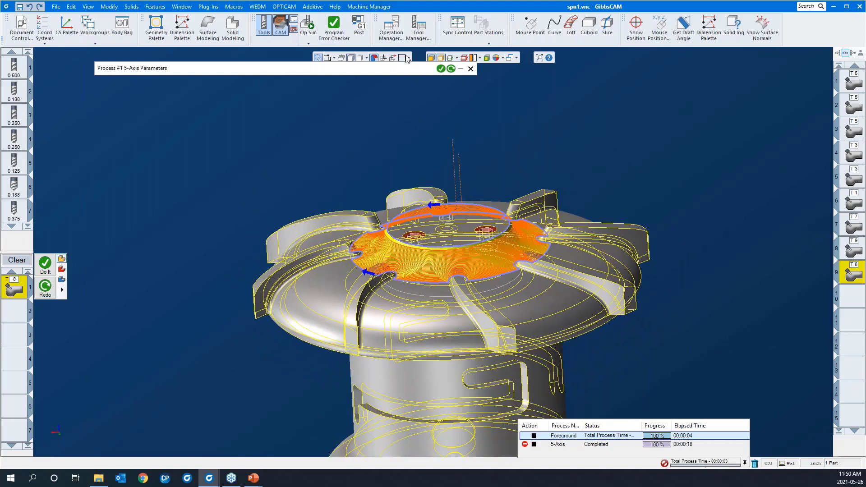
click(312, 27)
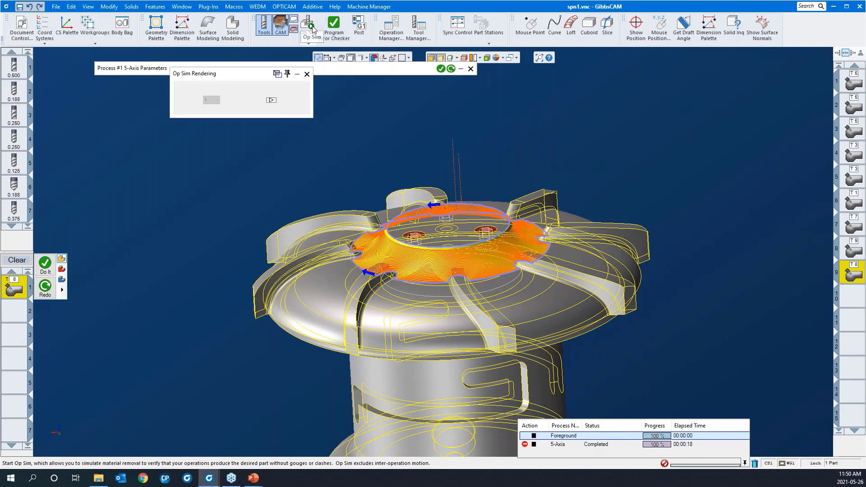
click(269, 100)
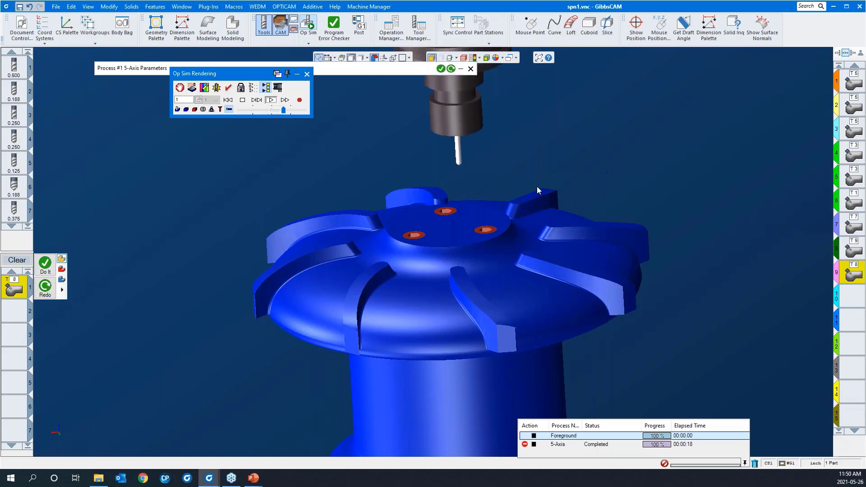
scroll(535, 188, down, 5)
drag(562, 202, 577, 227)
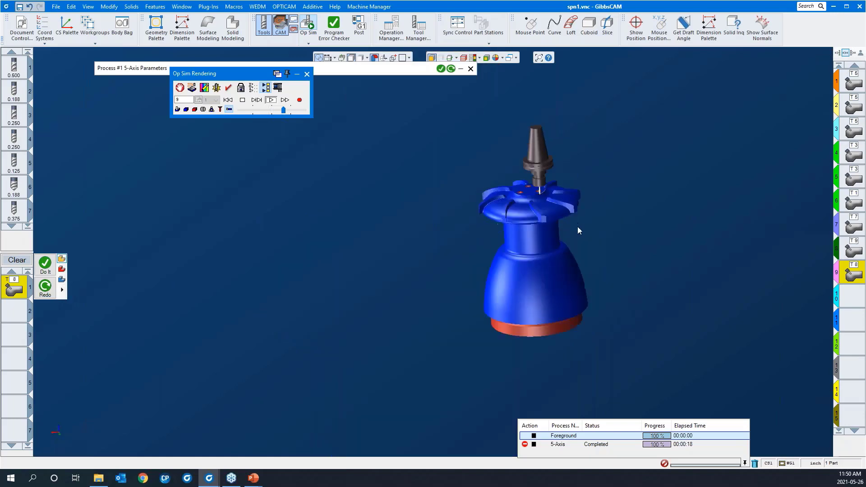
click(301, 111)
click(301, 110)
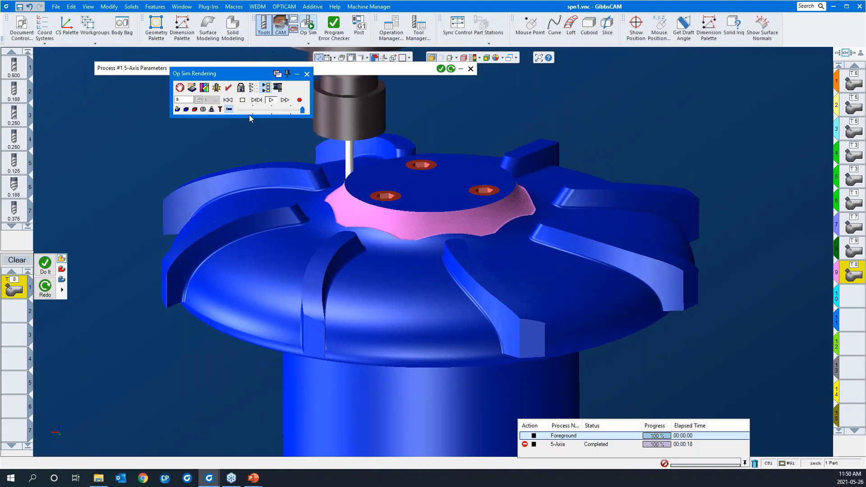
Pause the hub face simulation, resume playback to watch more of the spiral cut, and pause it again
click(256, 100)
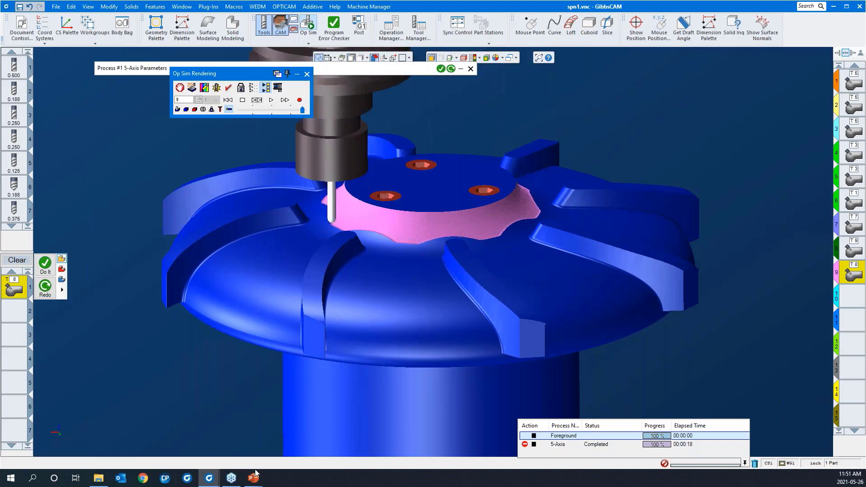
mouse_move(255, 479)
click(271, 101)
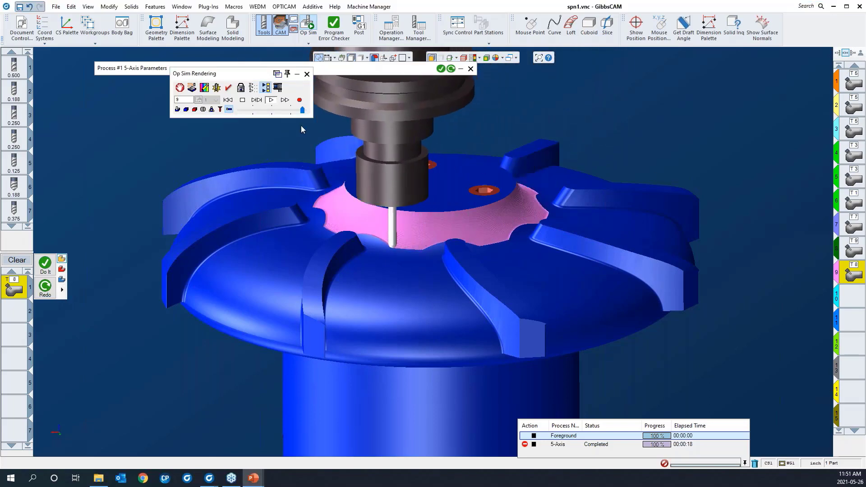
click(254, 102)
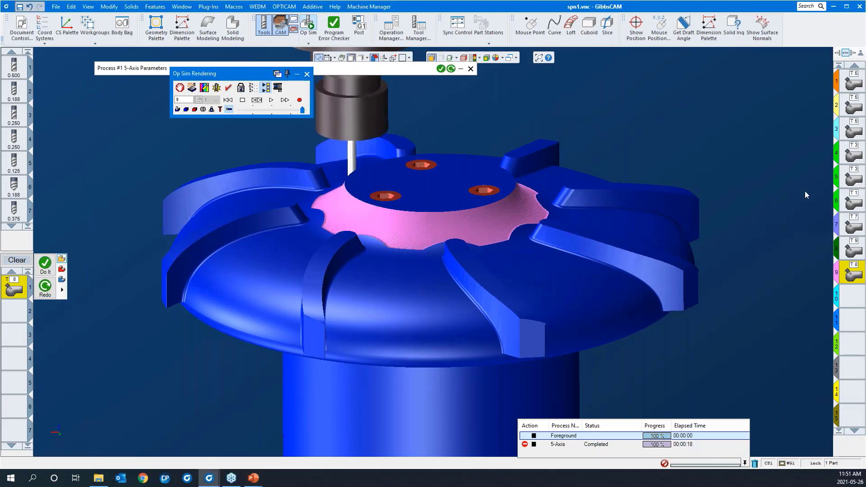
key(super+shift+q)
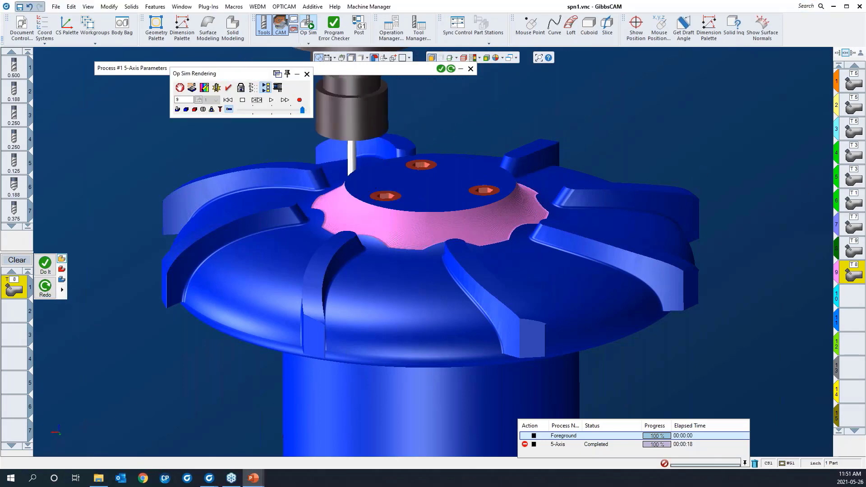